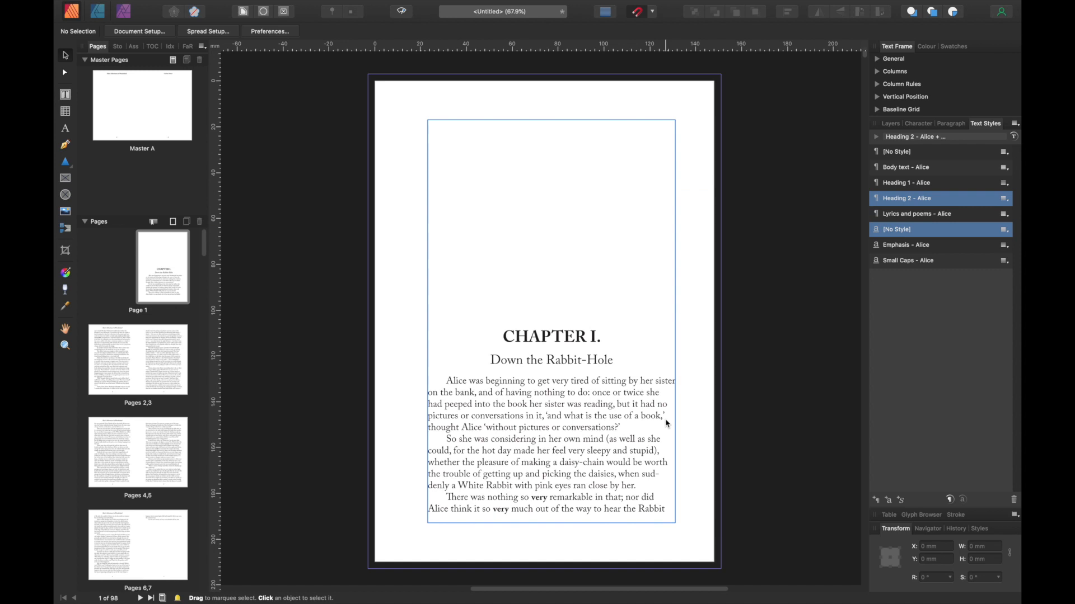
Examine the body text, headers, page numbers and chapter openings on the spreads from page 2 to page 11
left_click(166, 363)
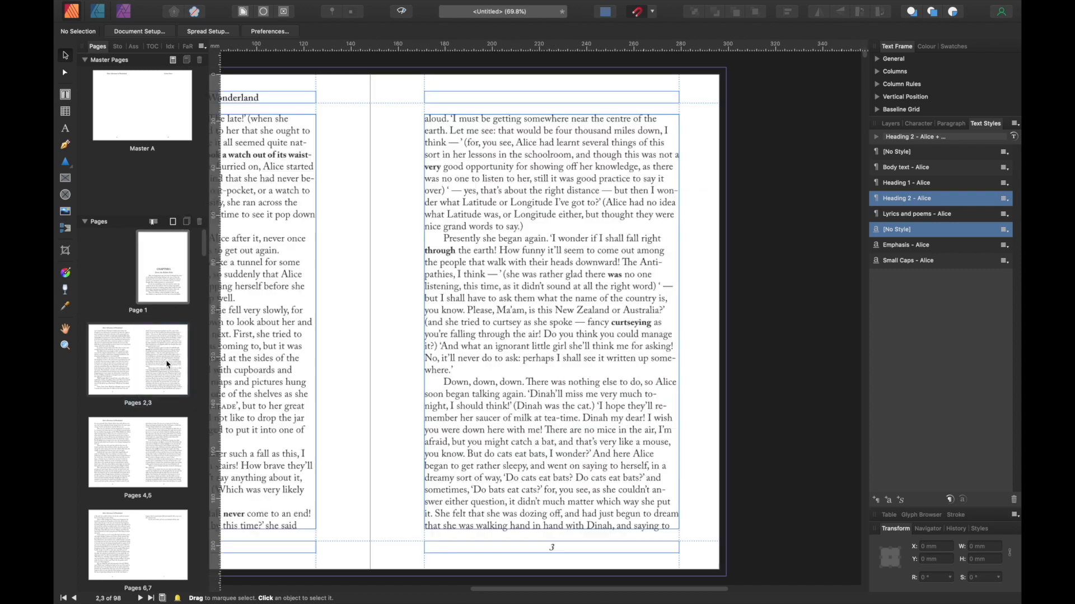
key("super+0")
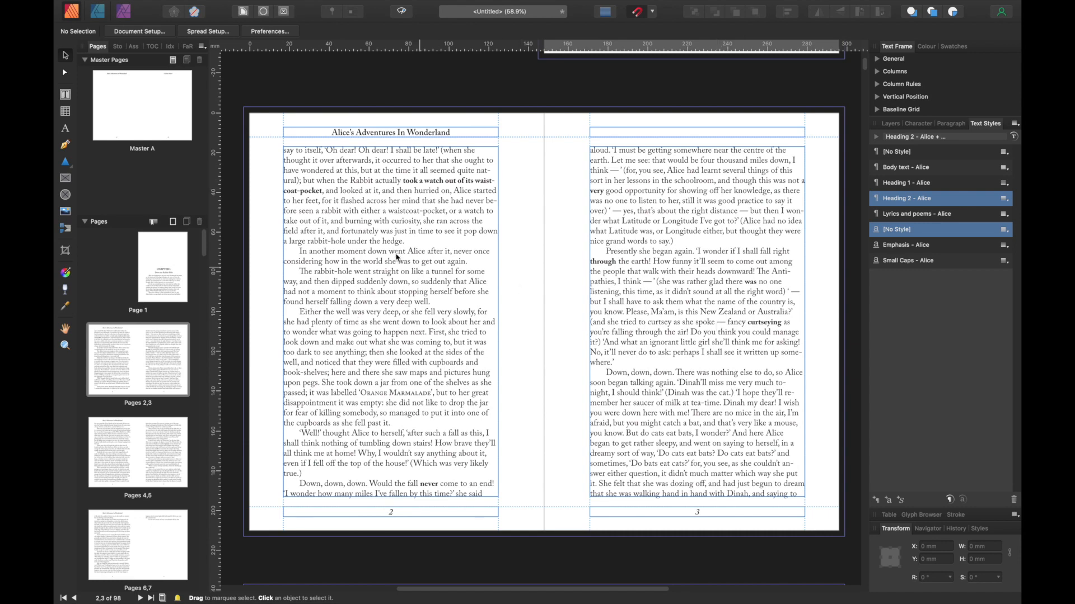
scroll(638, 253, "down", 10)
scroll(634, 253, "down", 5)
scroll(634, 252, "down", 11)
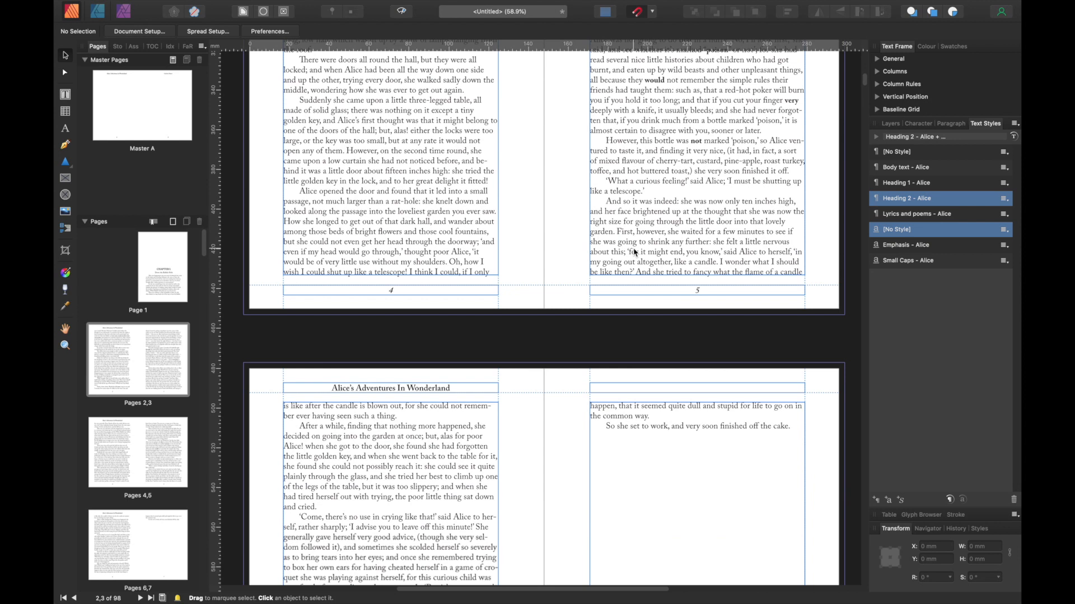
scroll(634, 248, "down", 10)
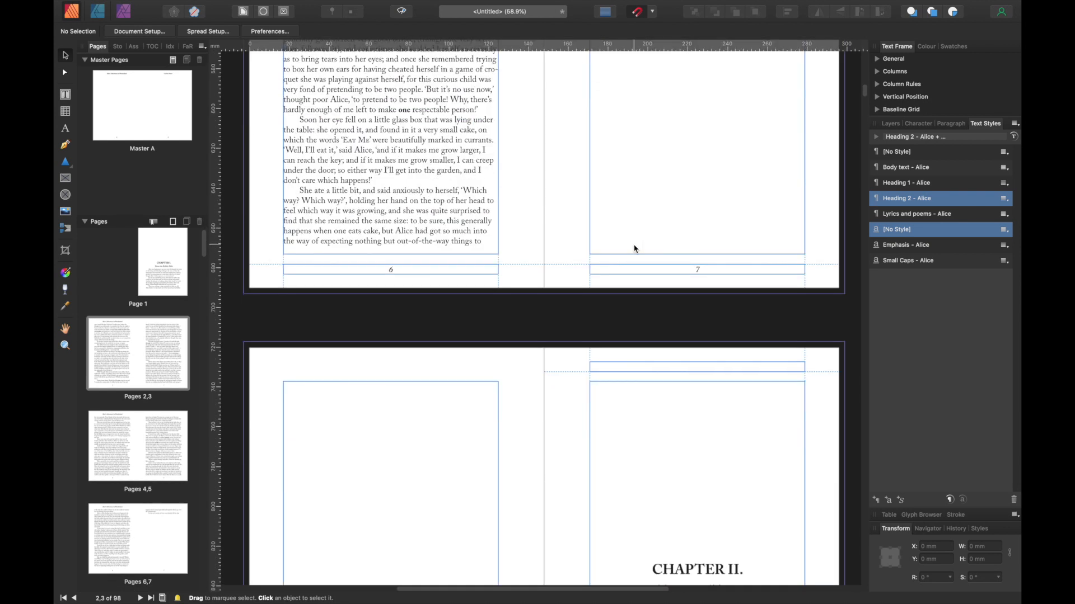
scroll(634, 249, "down", 4)
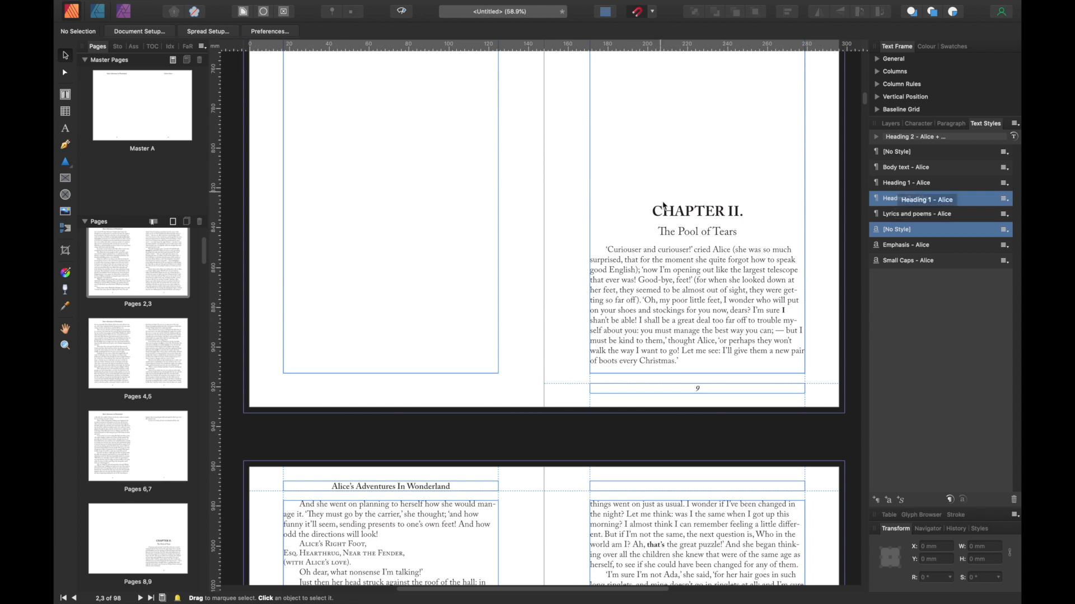
scroll(667, 197, "down", 3)
scroll(681, 191, "down", 20)
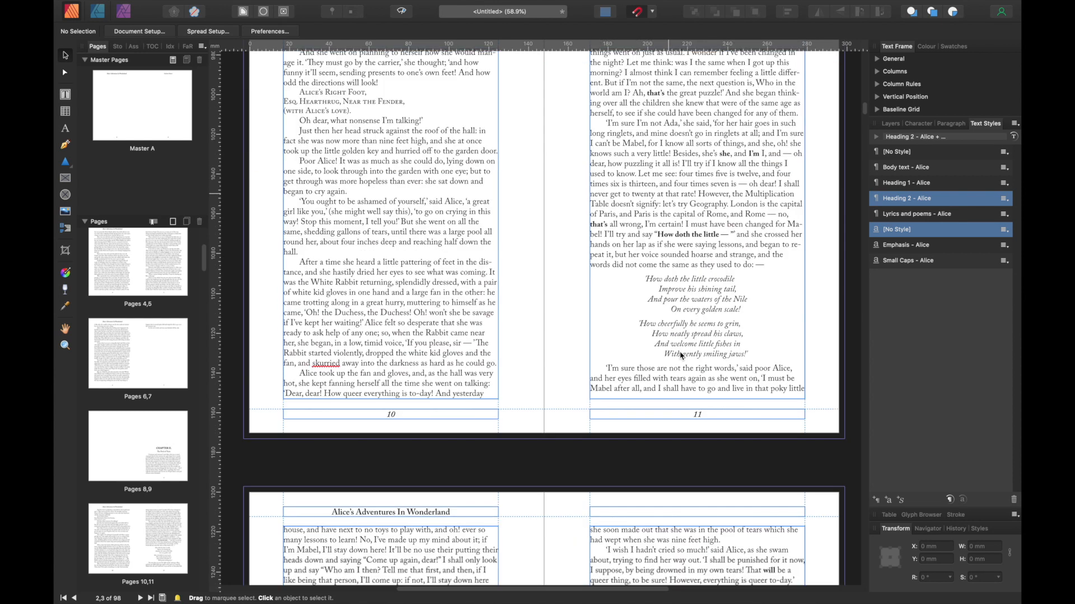
Select the "How doth the little crocodile" poem on page 11 to check its paragraph style, and deselect it
left_click(647, 284)
left_click(645, 280)
left_click_drag(645, 280, 750, 357)
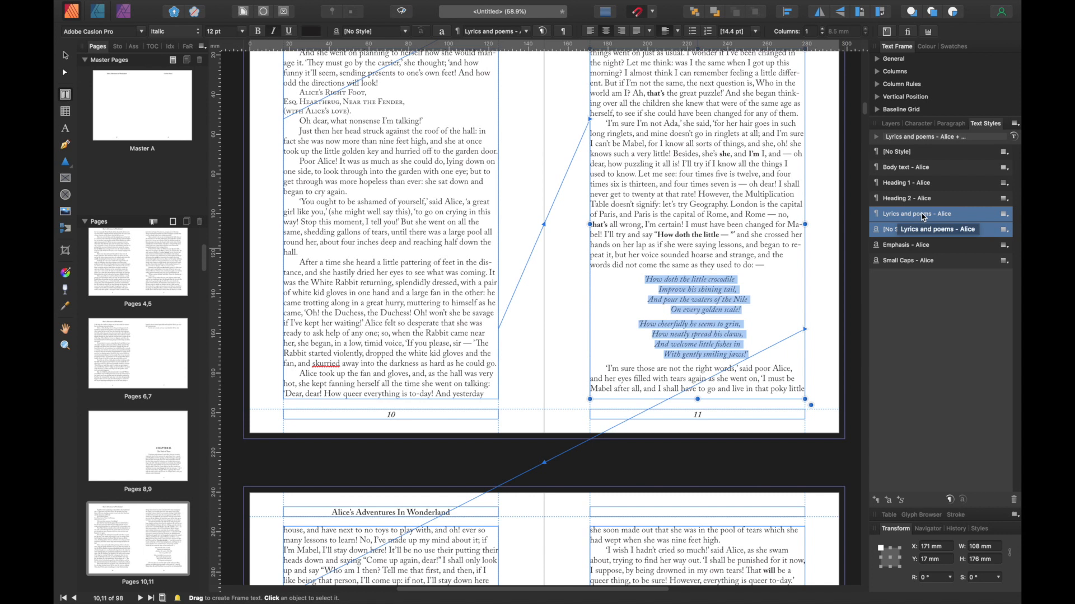
left_click(66, 56)
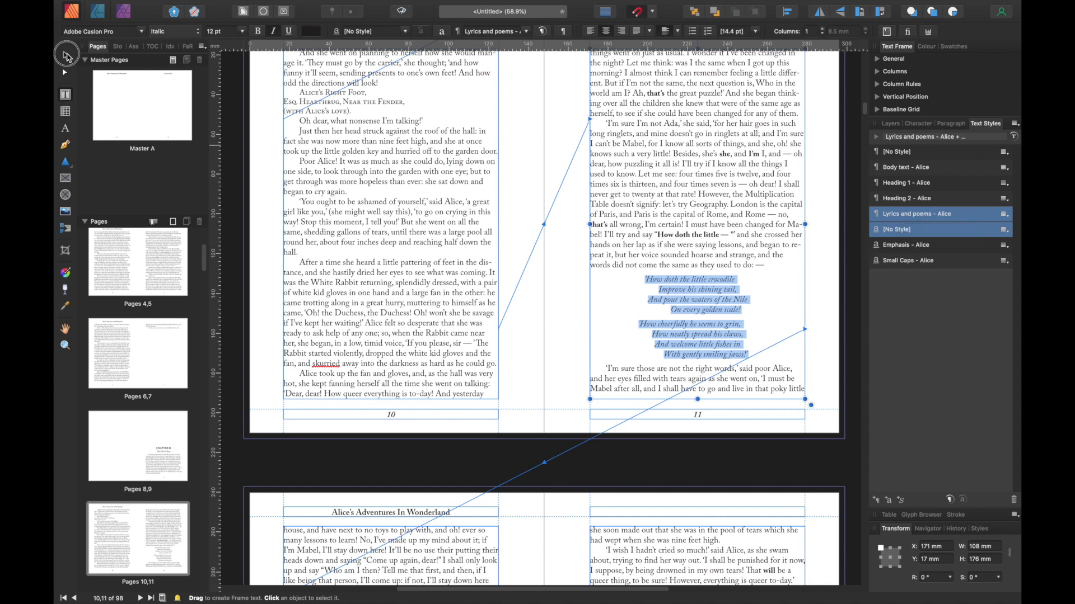
left_click(852, 279)
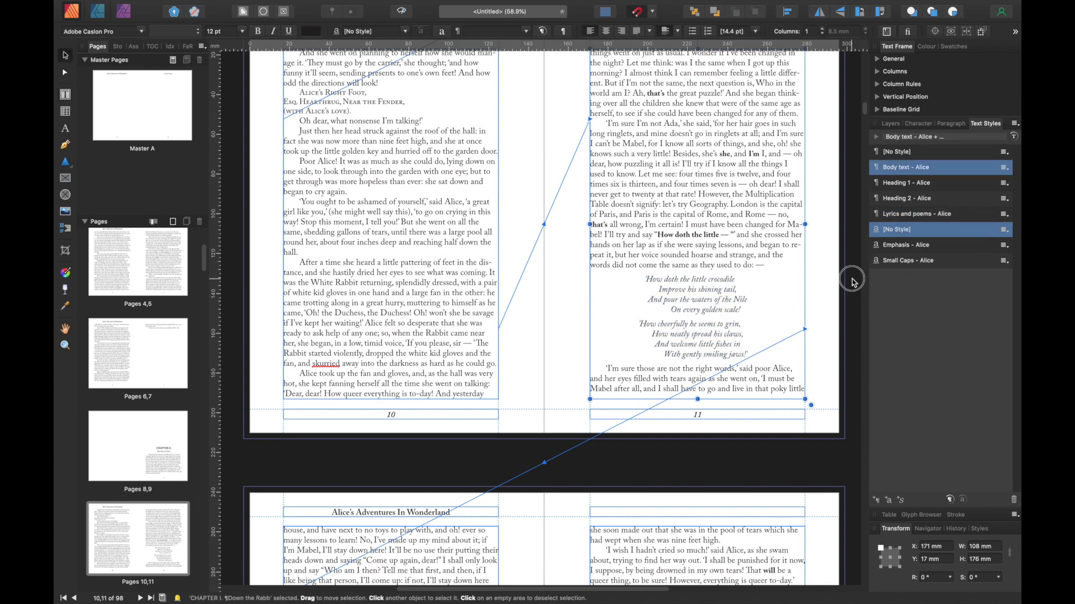
Select the whole italic verse on page 21 that begins "Let us both go to law"
scroll(749, 339, "down", 5)
scroll(749, 339, "down", 13)
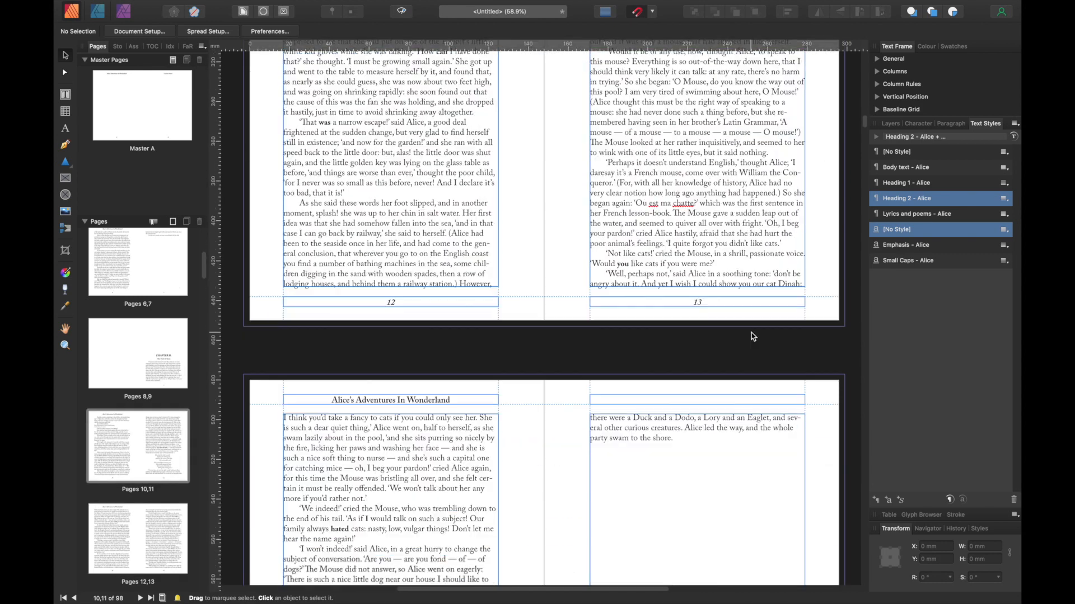
scroll(754, 337, "down", 20)
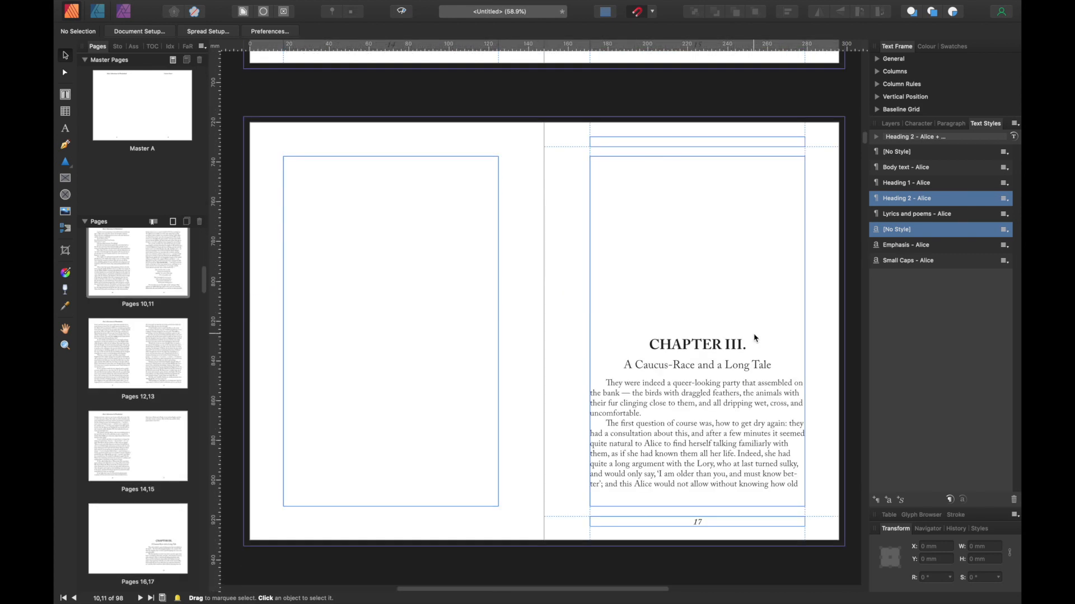
scroll(757, 337, "down", 18)
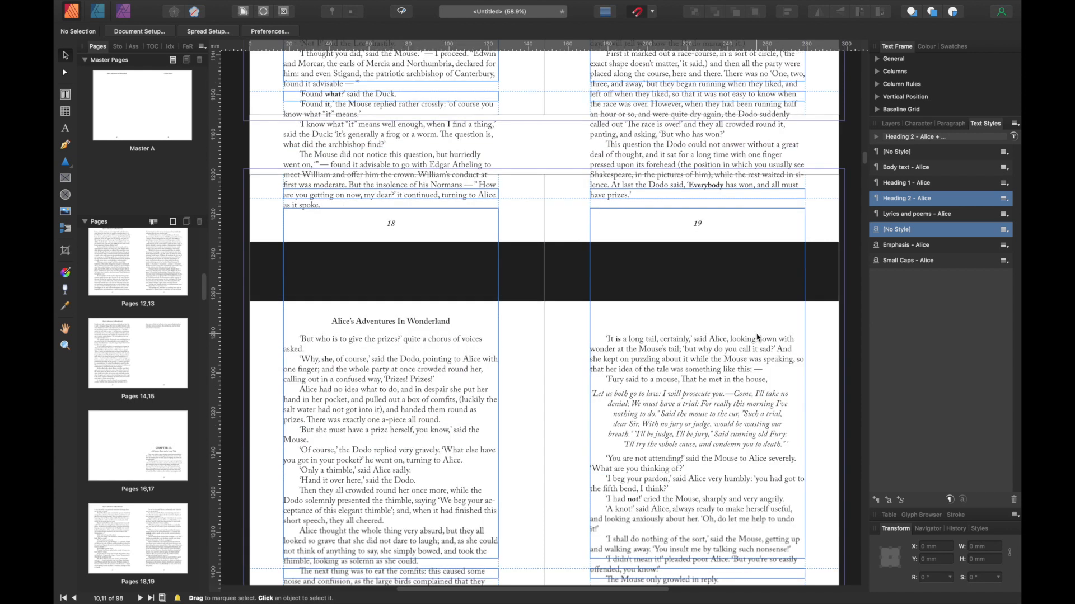
scroll(758, 335, "up", 3)
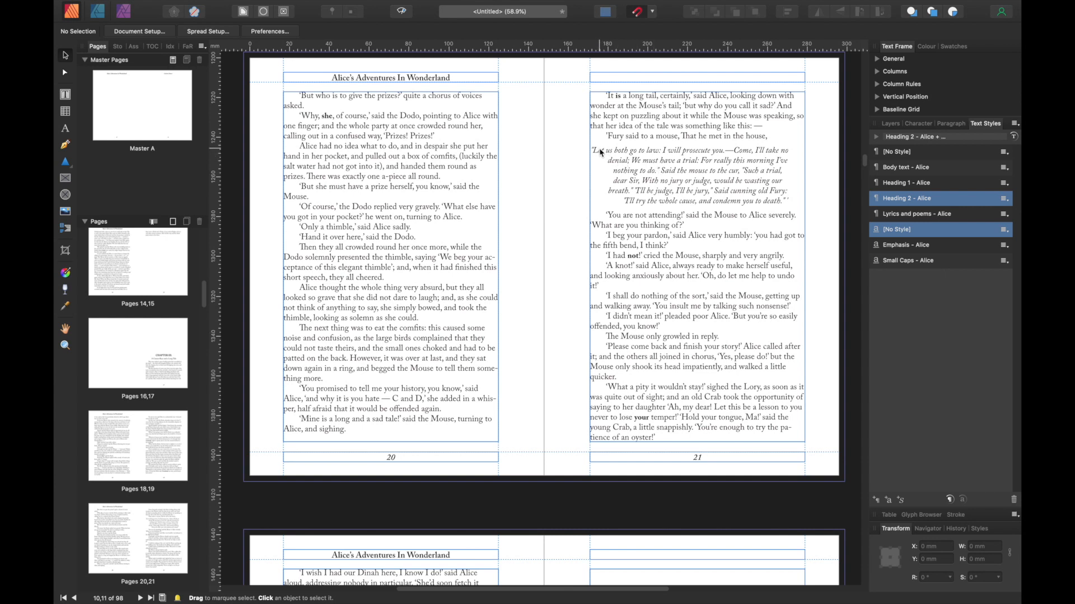
left_click(734, 200)
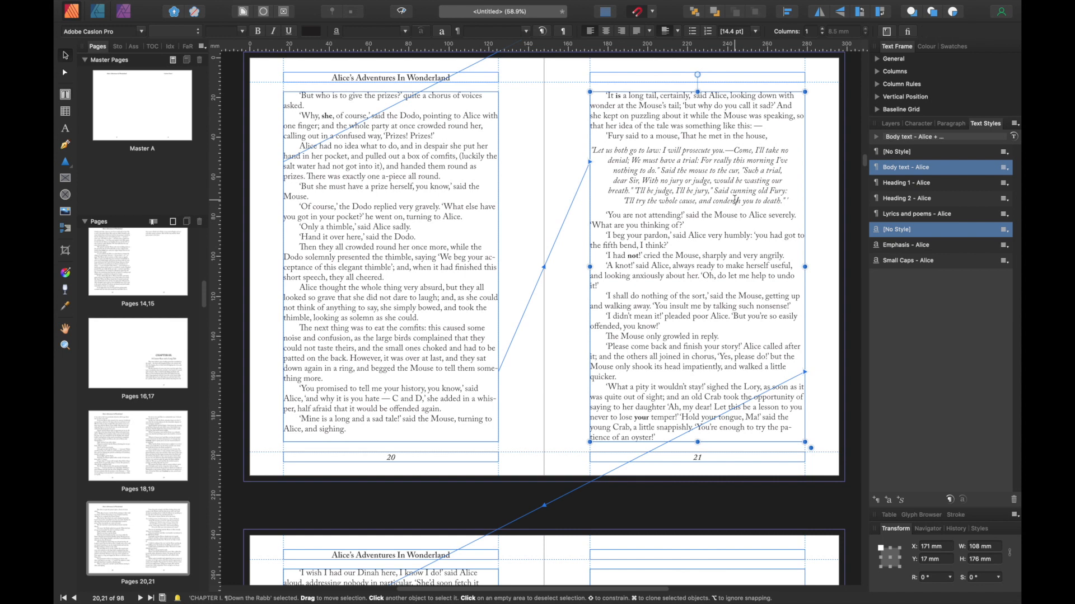
left_click(735, 199)
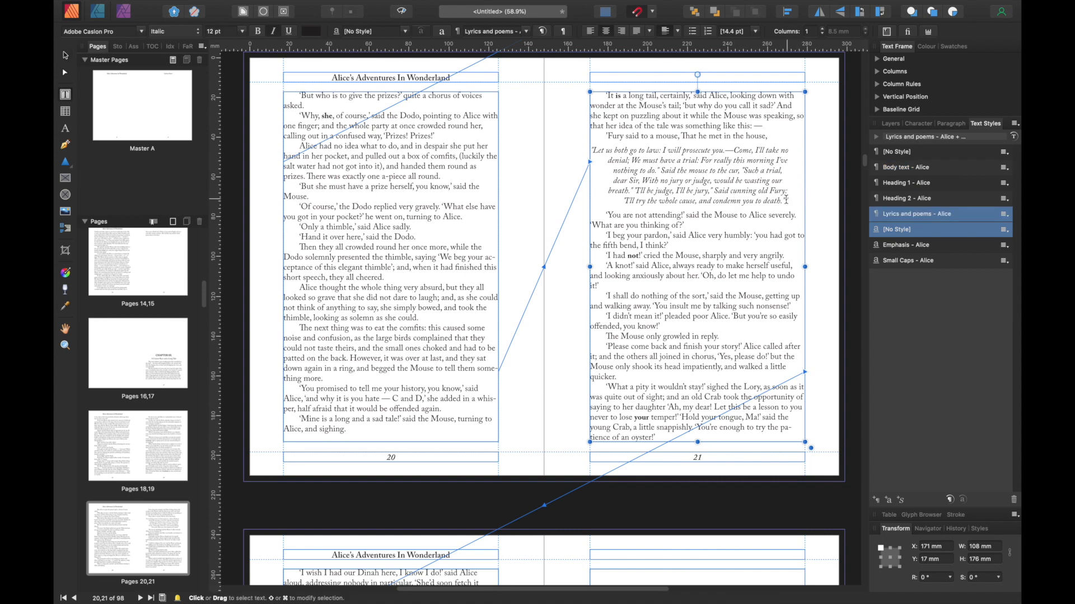
left_click_drag(792, 200, 600, 143)
left_click(793, 200)
left_click_drag(793, 200, 586, 147)
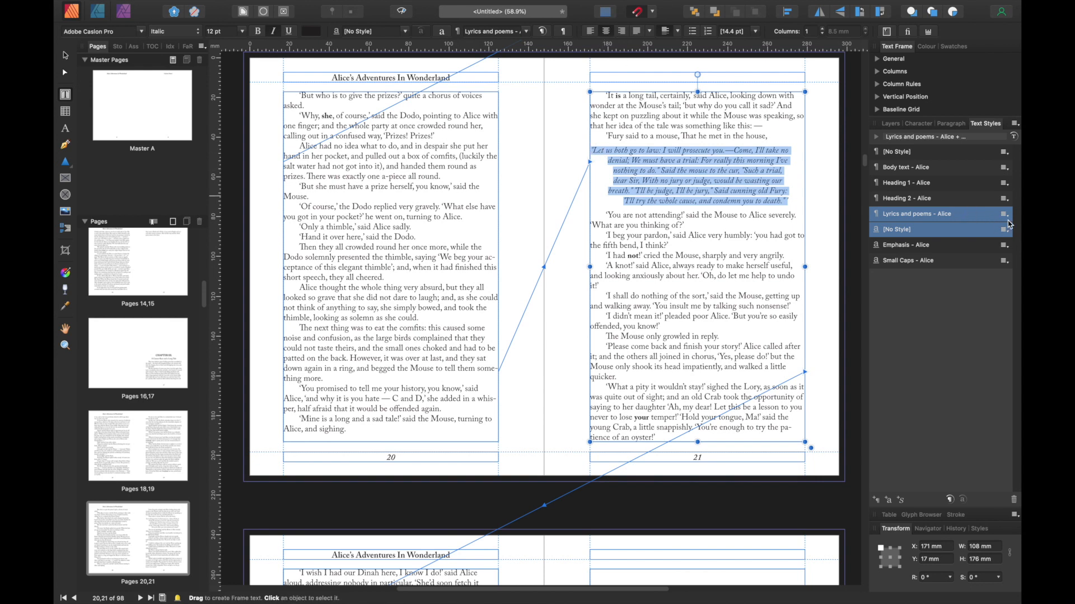
Review the paragraph spacing settings in the definition of the "Lyrics and poems - Alice" text style
left_click(1004, 214)
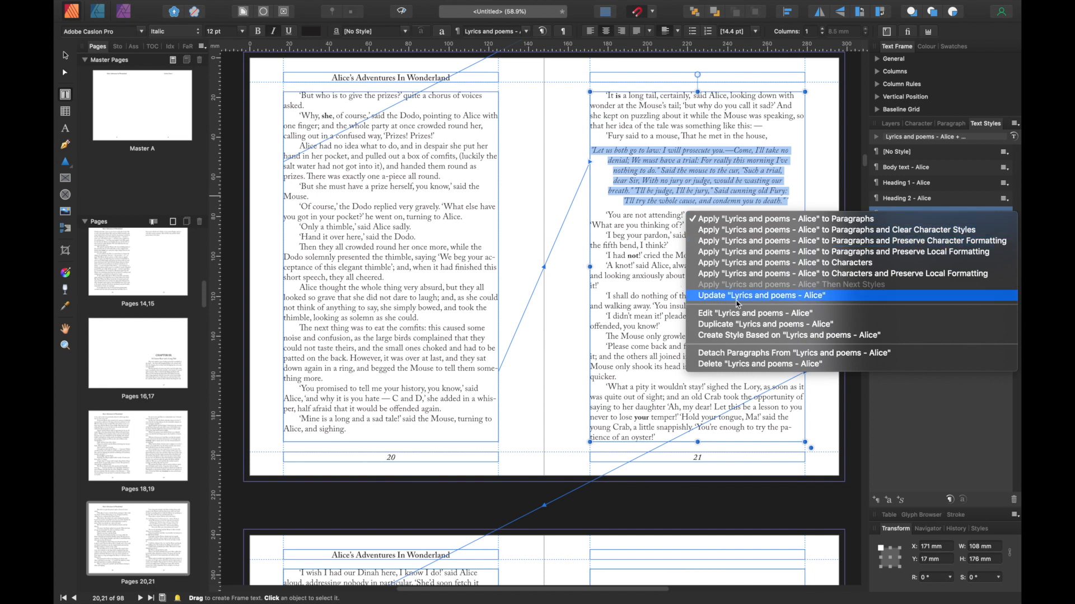
left_click(727, 314)
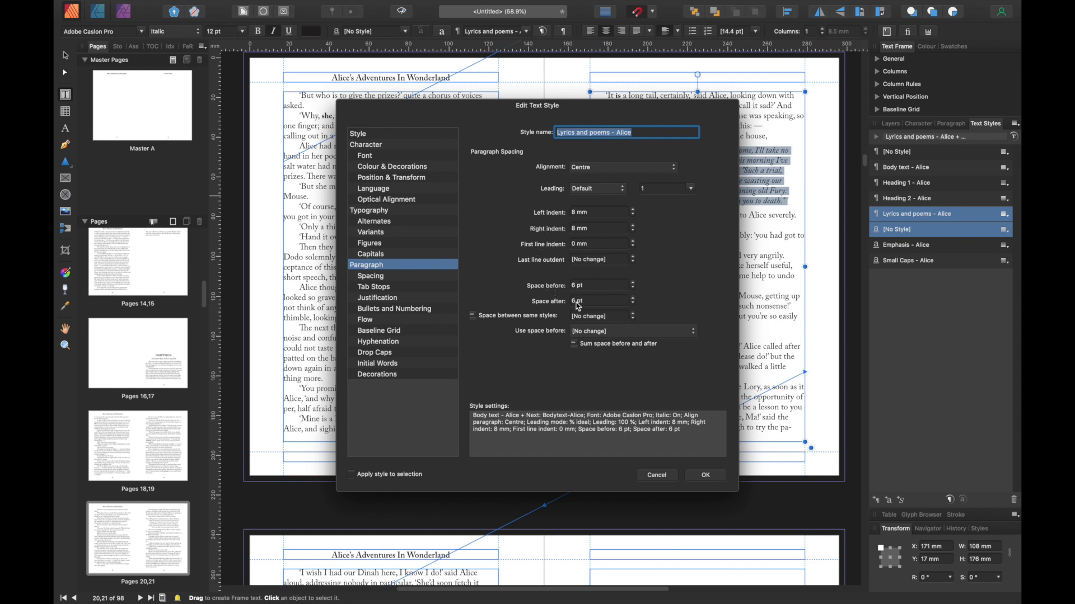
left_click(370, 268)
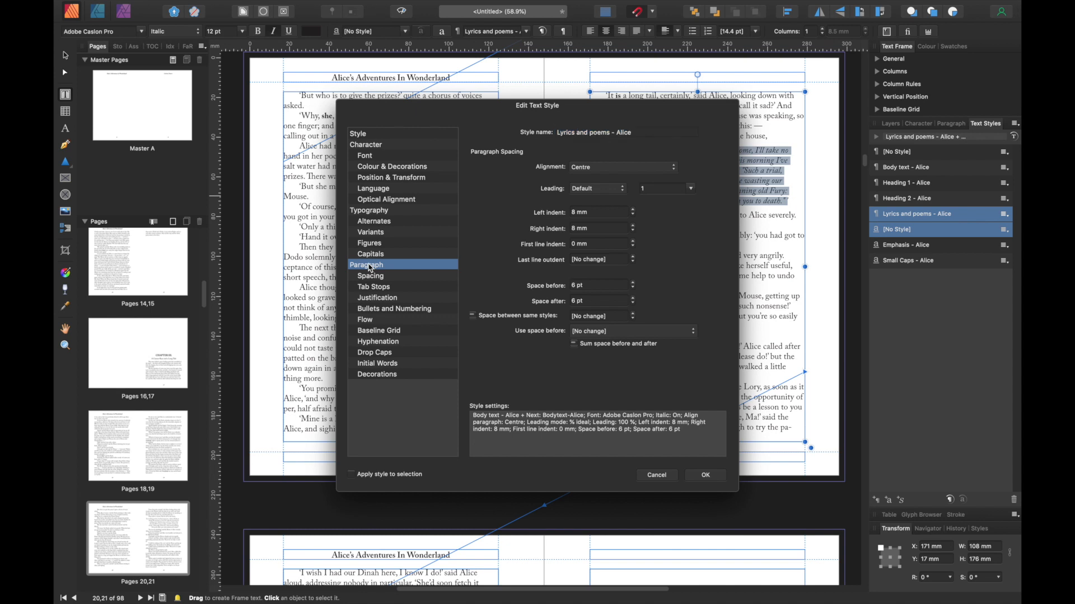
left_click(705, 475)
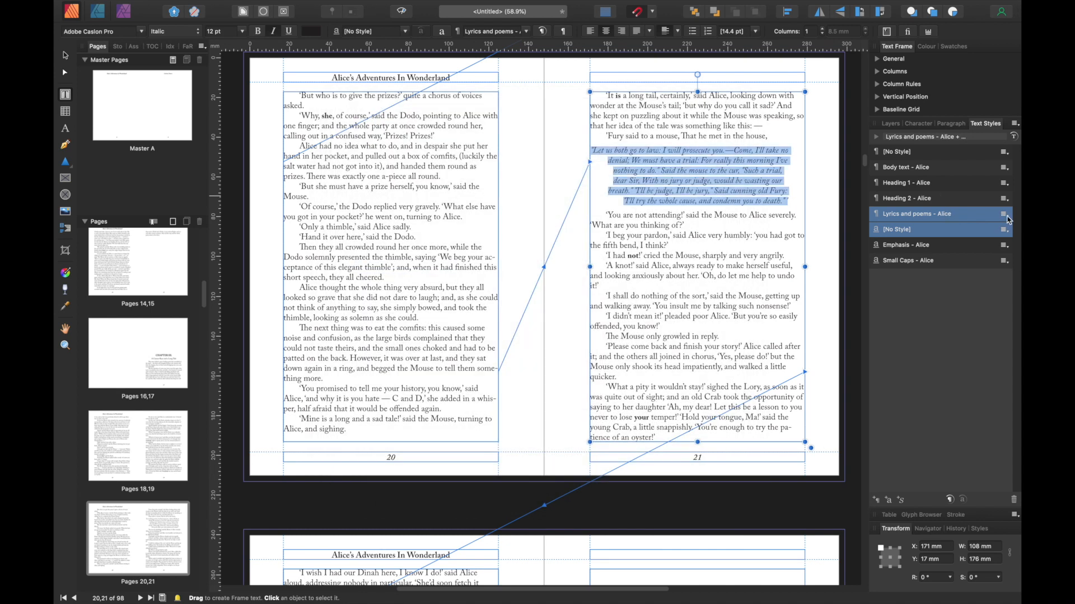
Update the "Lyrics and poems - Alice" style from the selected verse's formatting, and clear the text selection
left_click(1005, 216)
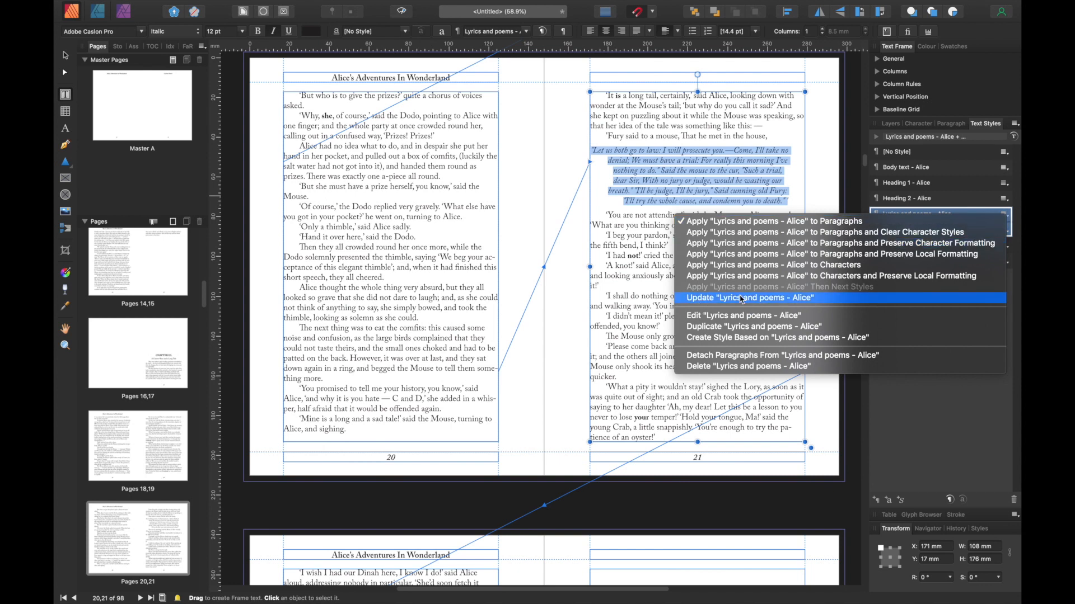
left_click(839, 298)
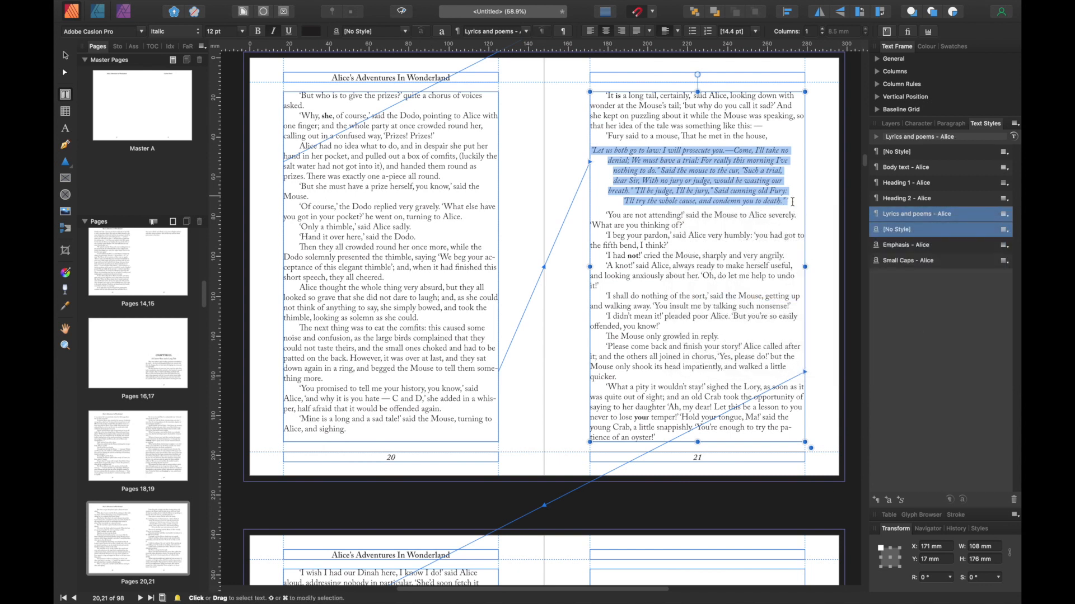
left_click(677, 247)
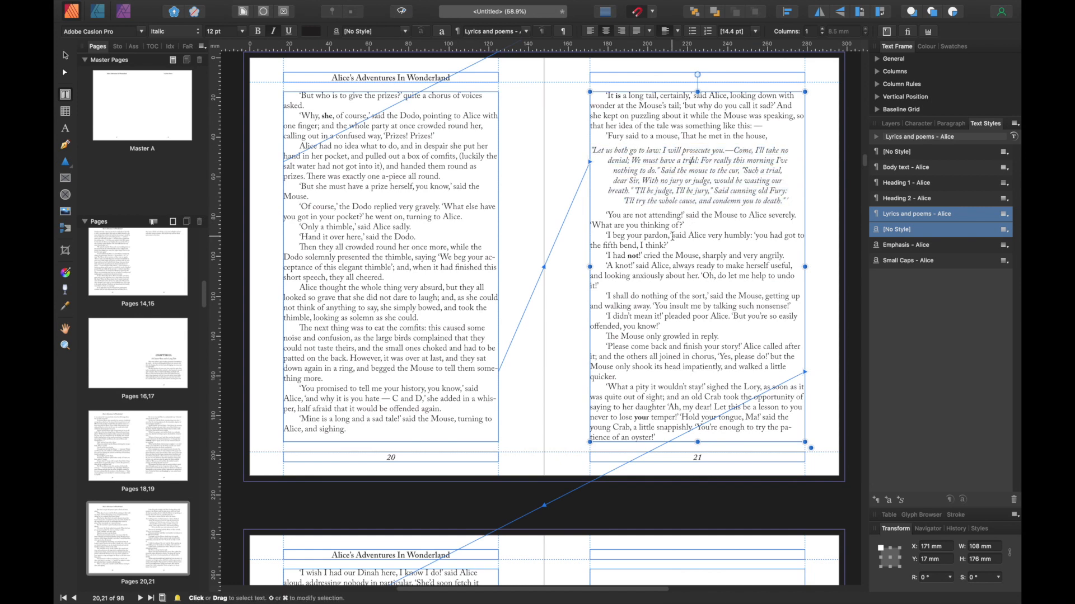
Look through the spreads from page 22 to page 47 to check the formatting of the chapter headings, body text and poems
scroll(677, 247, "down", 5)
scroll(677, 247, "down", 15)
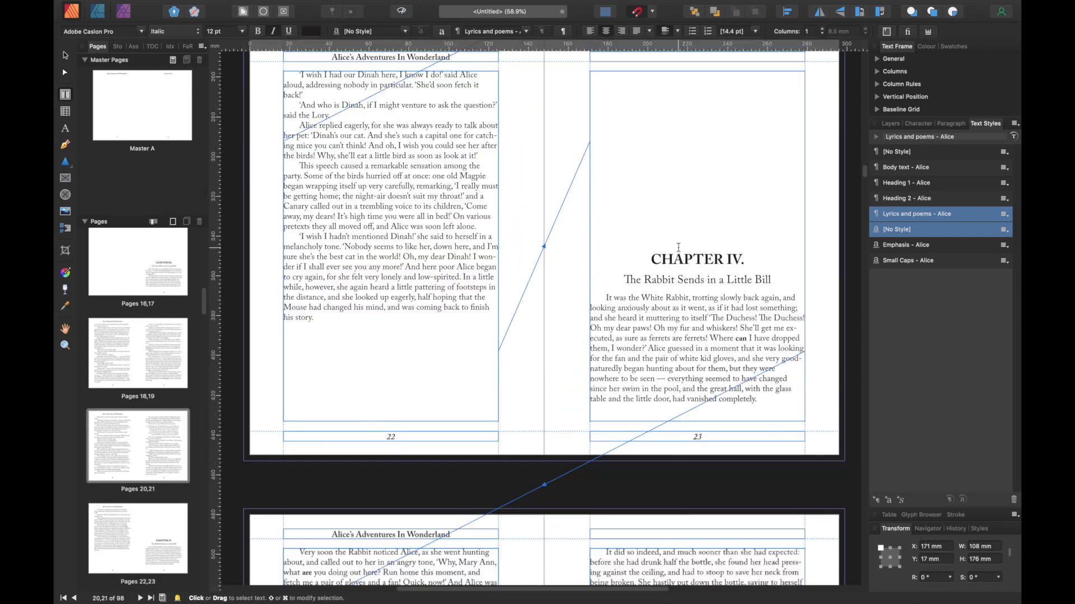
scroll(676, 255, "down", 15)
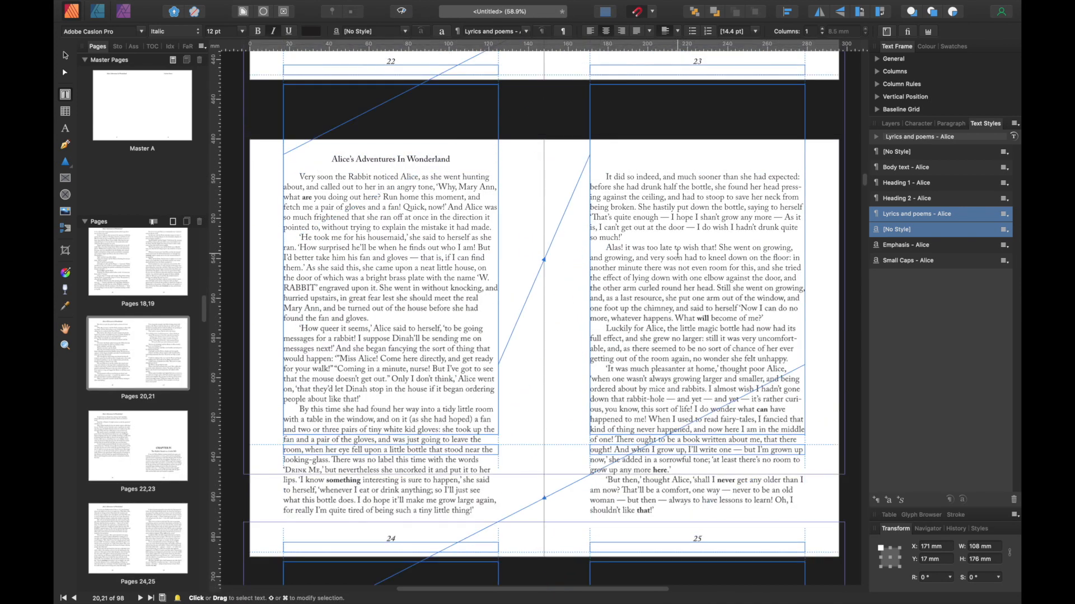
scroll(677, 251, "down", 15)
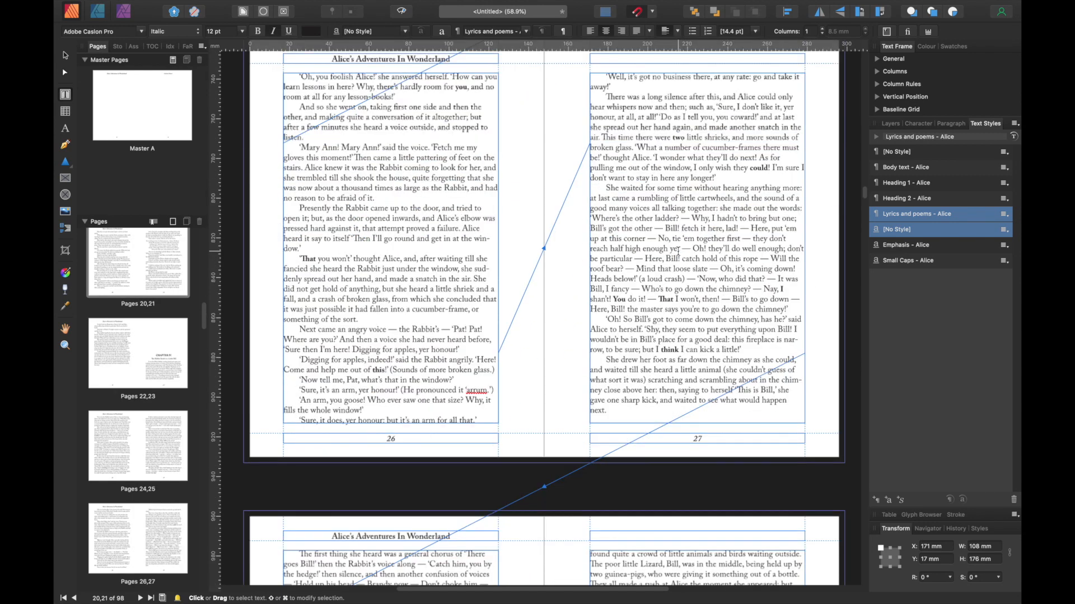
scroll(678, 251, "down", 15)
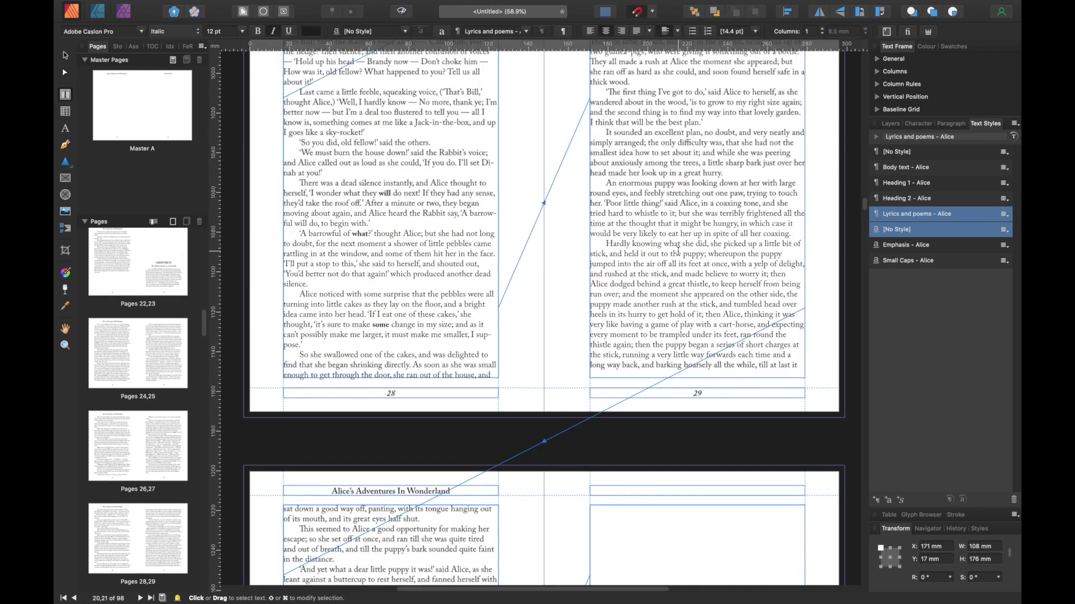
scroll(677, 252, "down", 7)
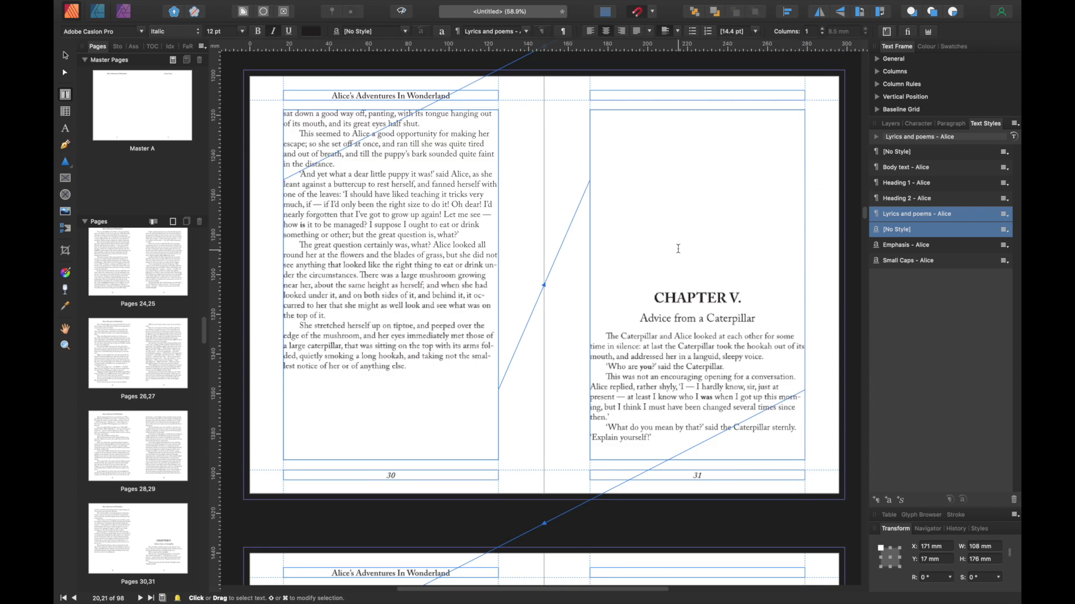
scroll(686, 210, "down", 8)
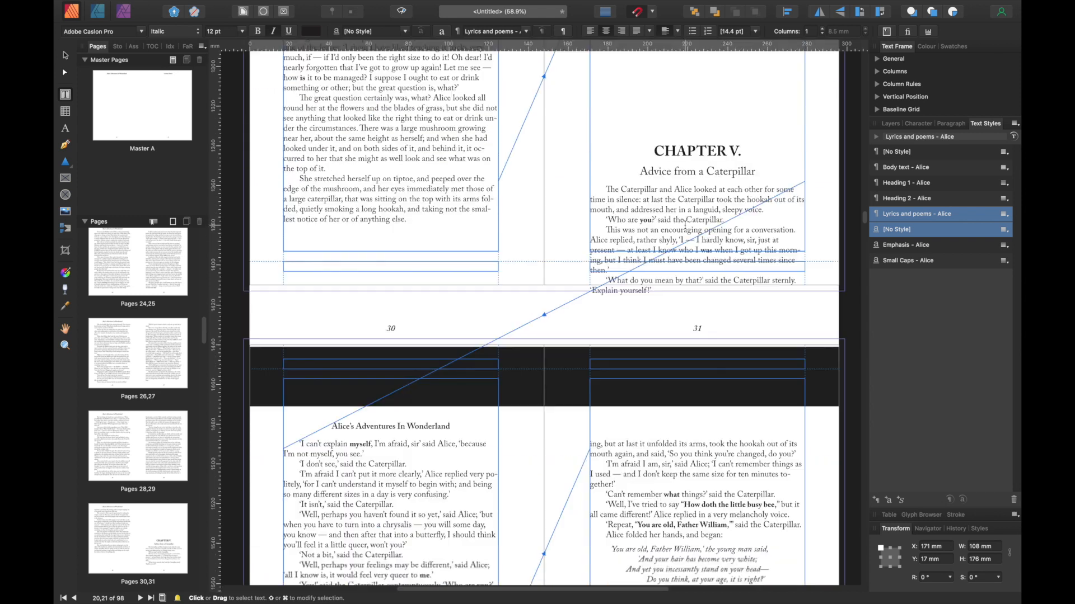
scroll(684, 225, "down", 3)
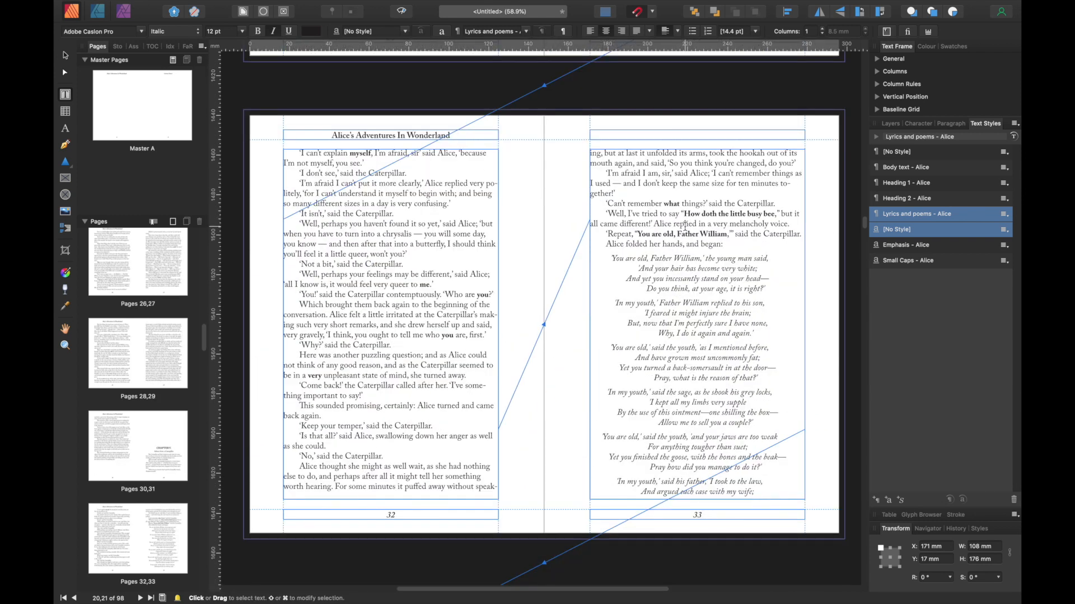
scroll(683, 226, "down", 3)
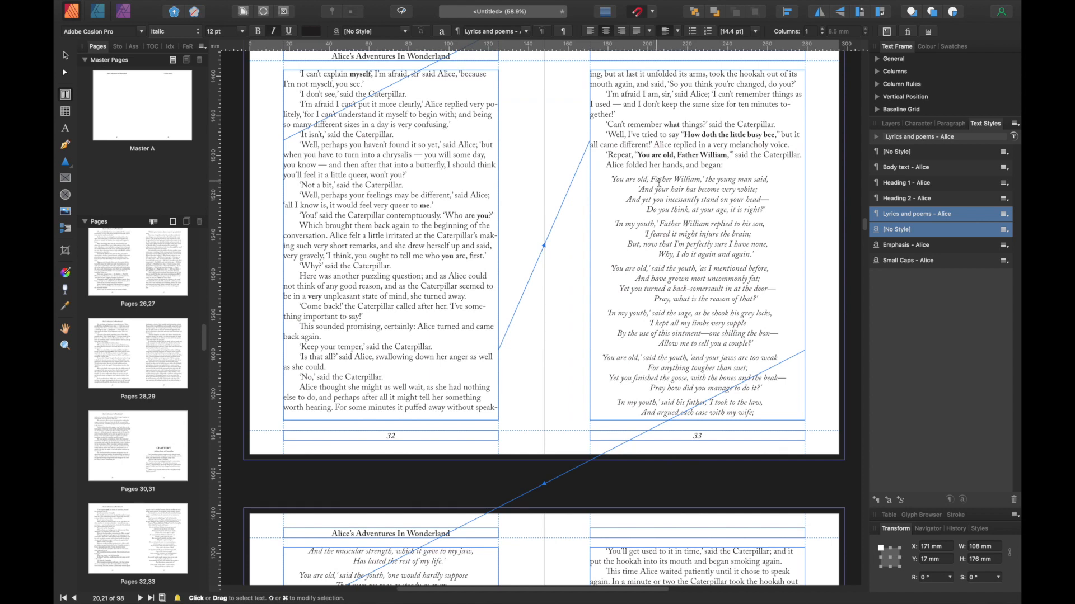
scroll(700, 324, "down", 20)
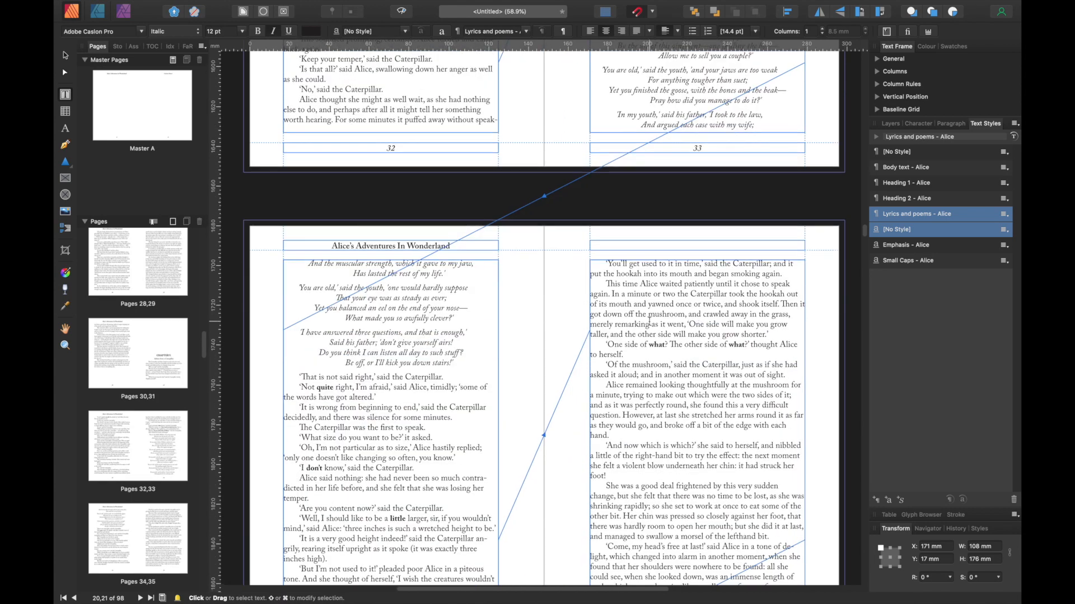
scroll(651, 321, "down", 20)
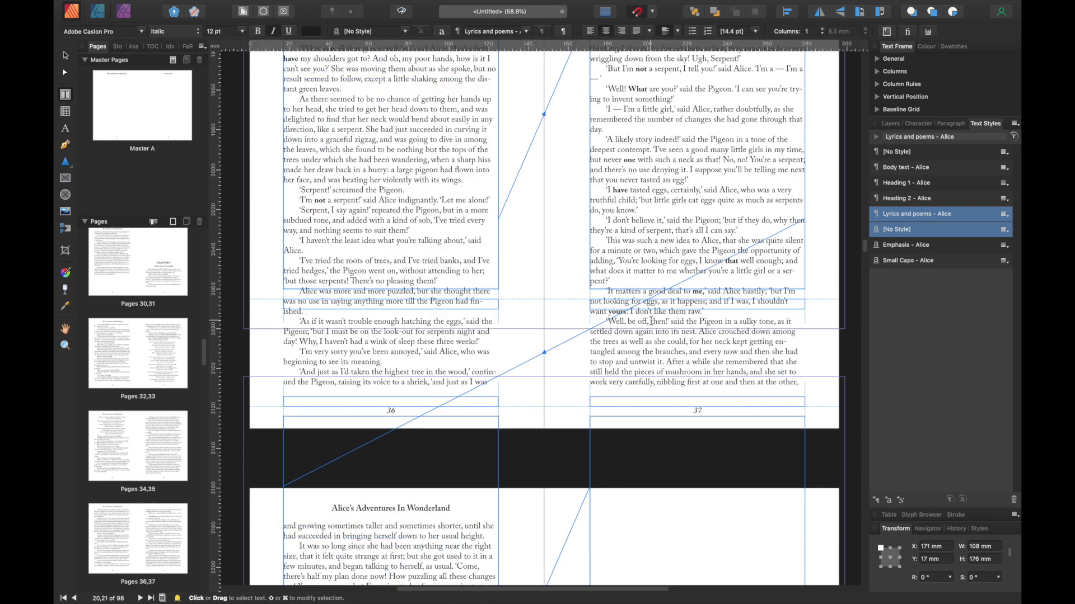
scroll(651, 321, "down", 6)
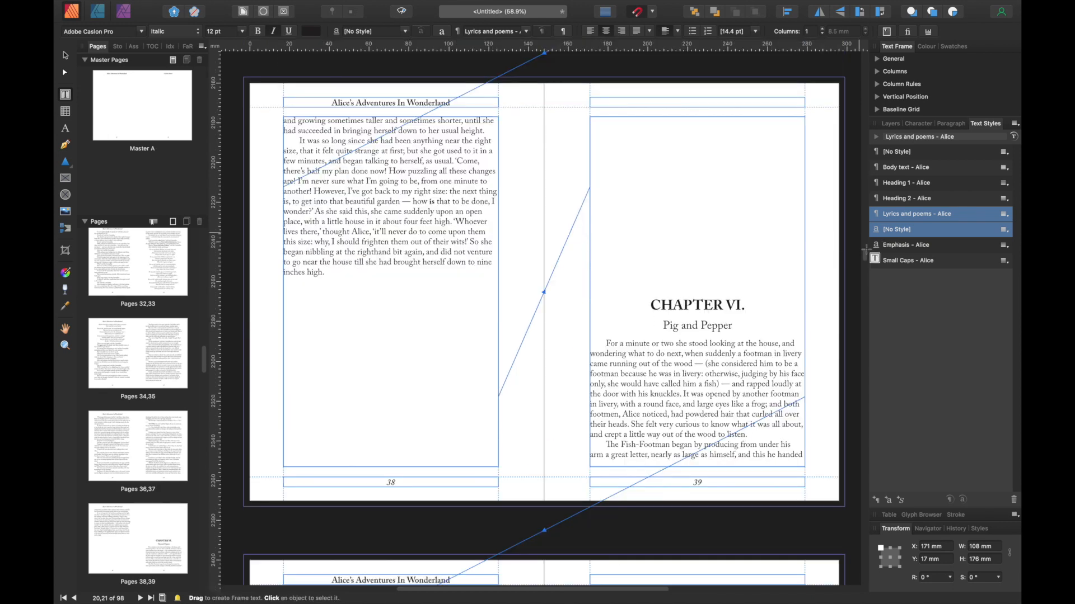
scroll(864, 255, "down", 20)
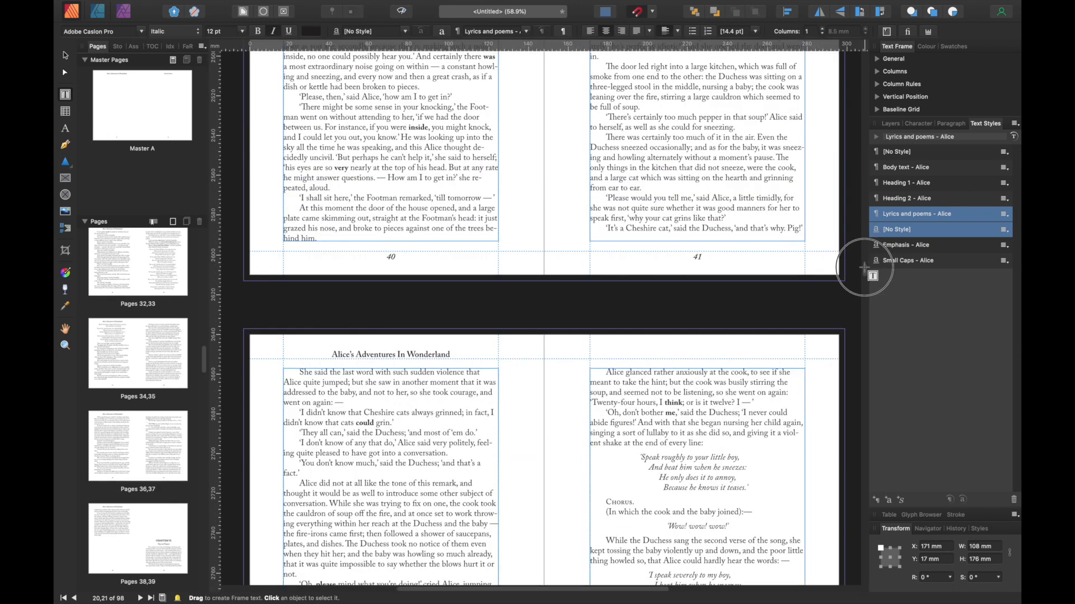
scroll(866, 272, "down", 20)
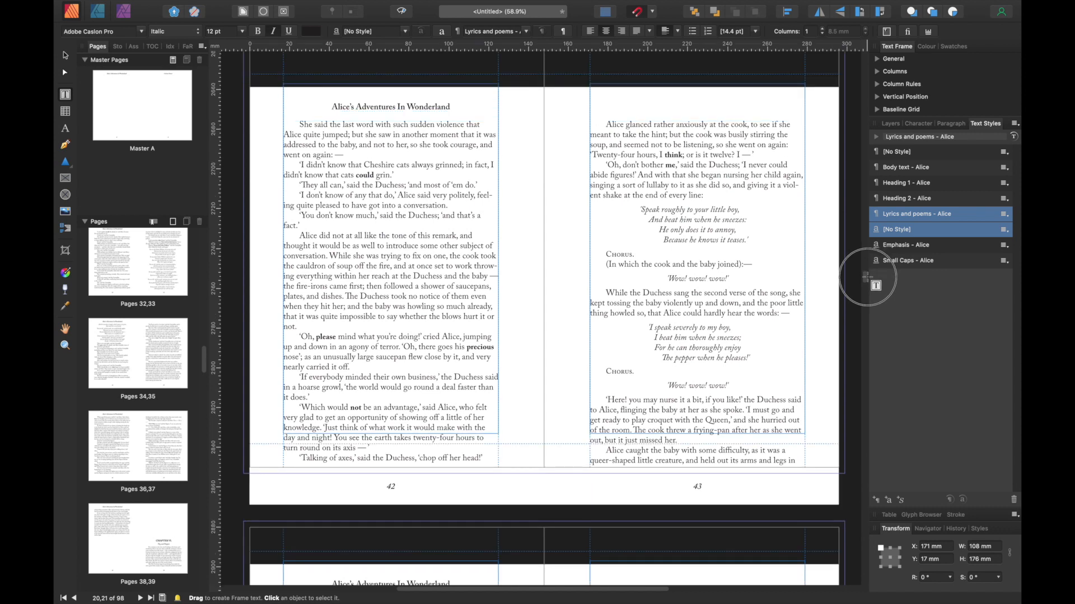
scroll(867, 287, "down", 1)
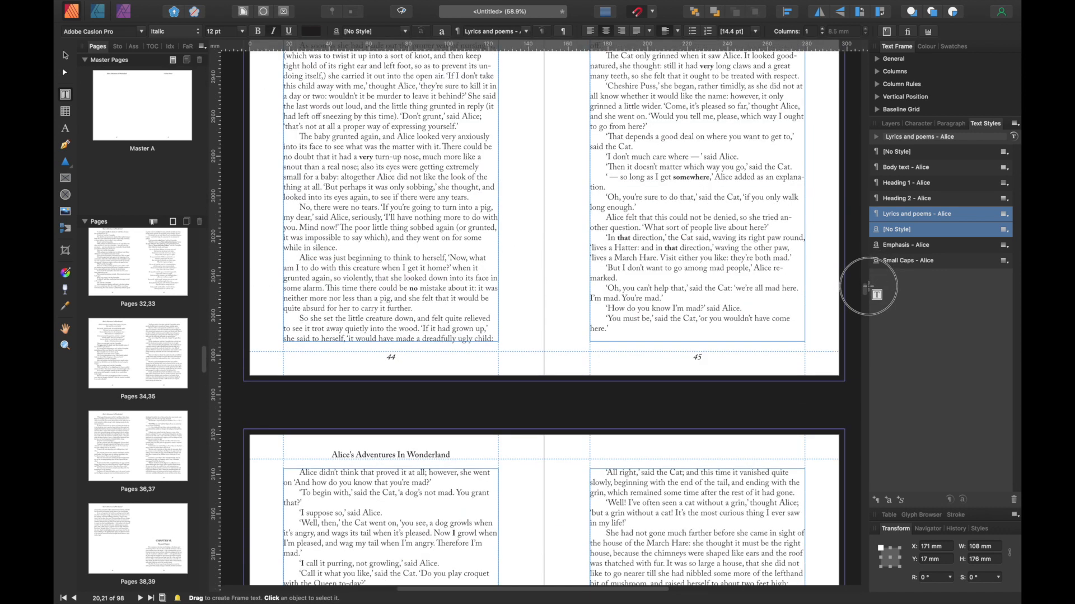
Select the first body paragraph of Chapter I on page 1 and review the paragraph settings of the "Body text - Alice" style
scroll(868, 263, "up", 20)
left_click_drag(871, 224, 866, 55)
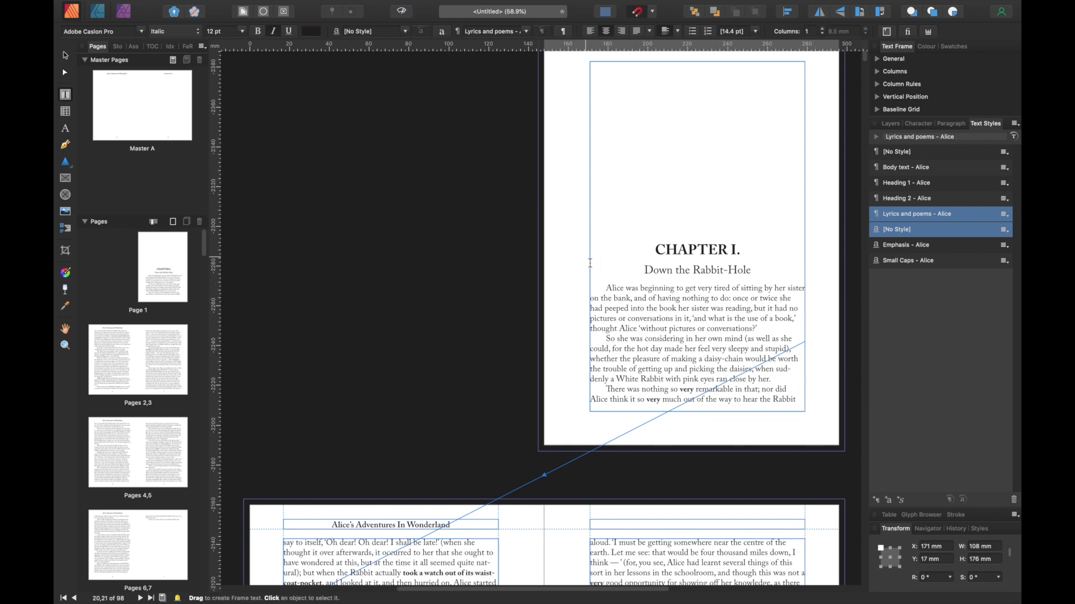
left_click(606, 287)
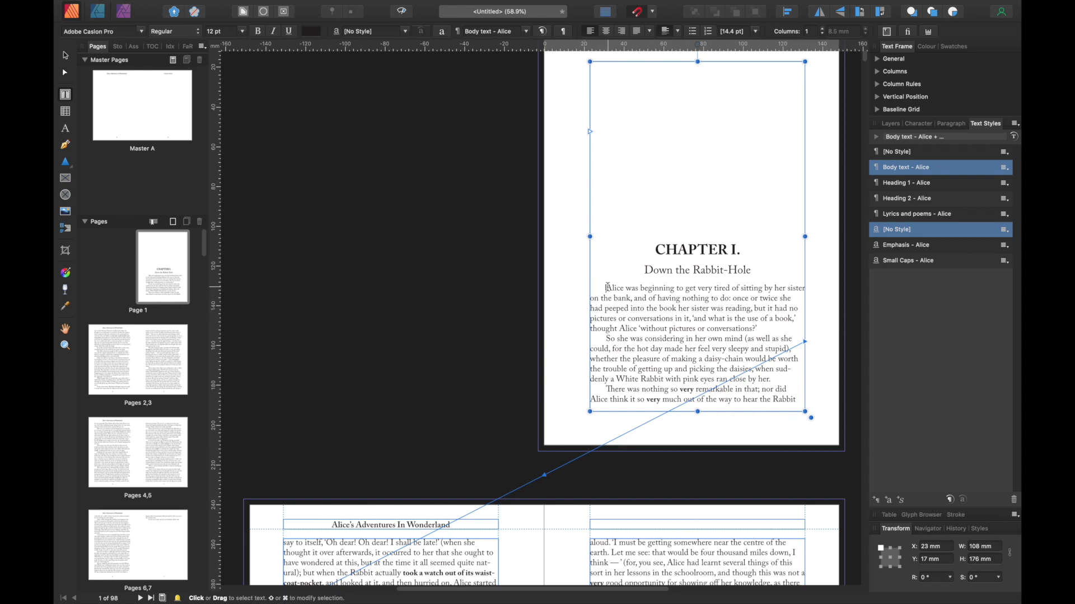
left_click_drag(607, 288, 760, 327)
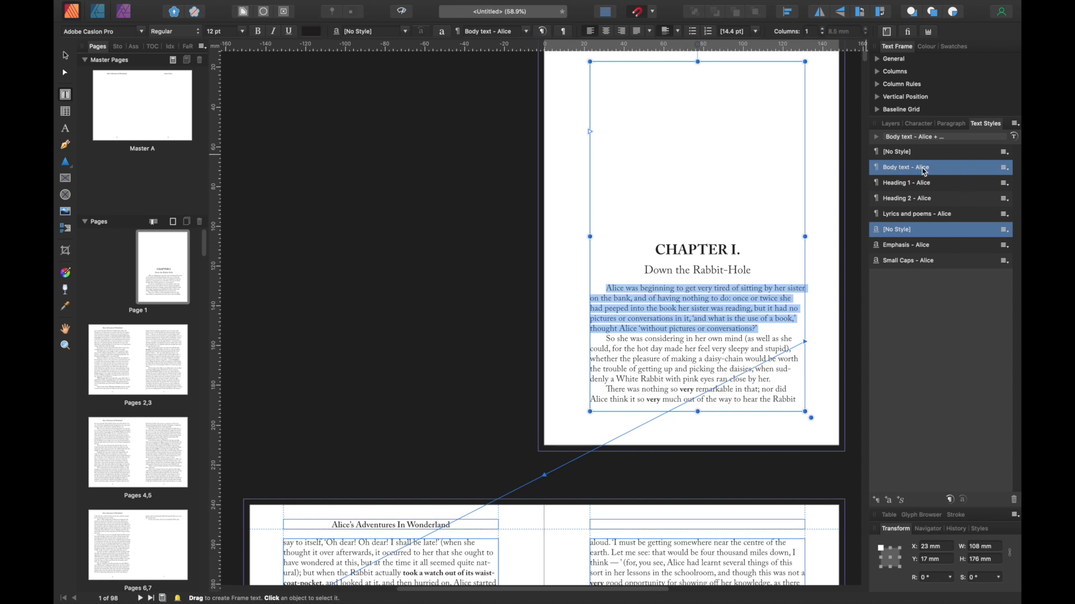
left_click(1005, 168)
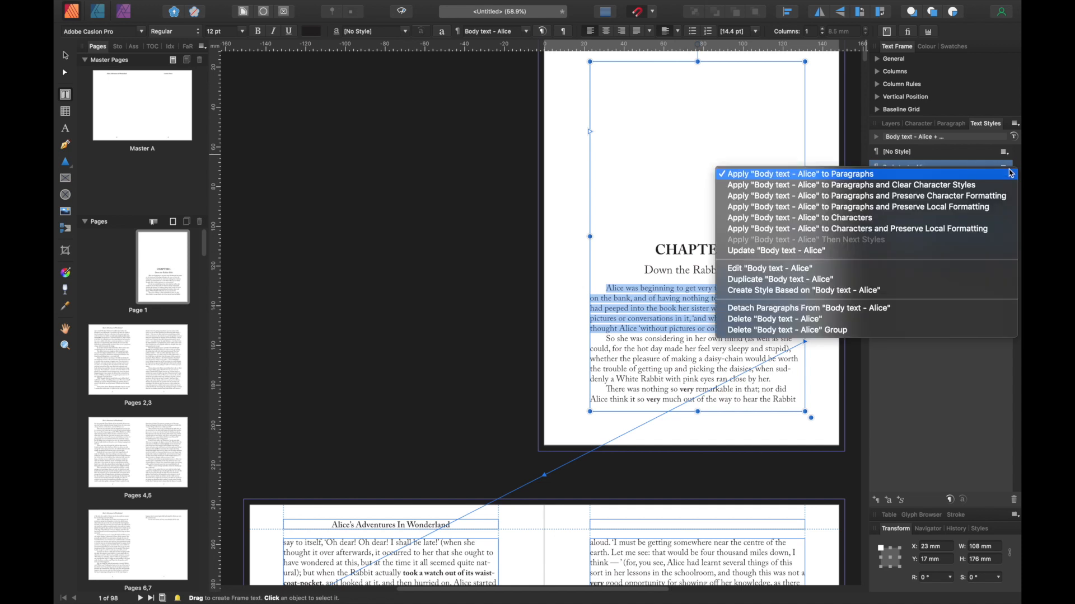
left_click(772, 271)
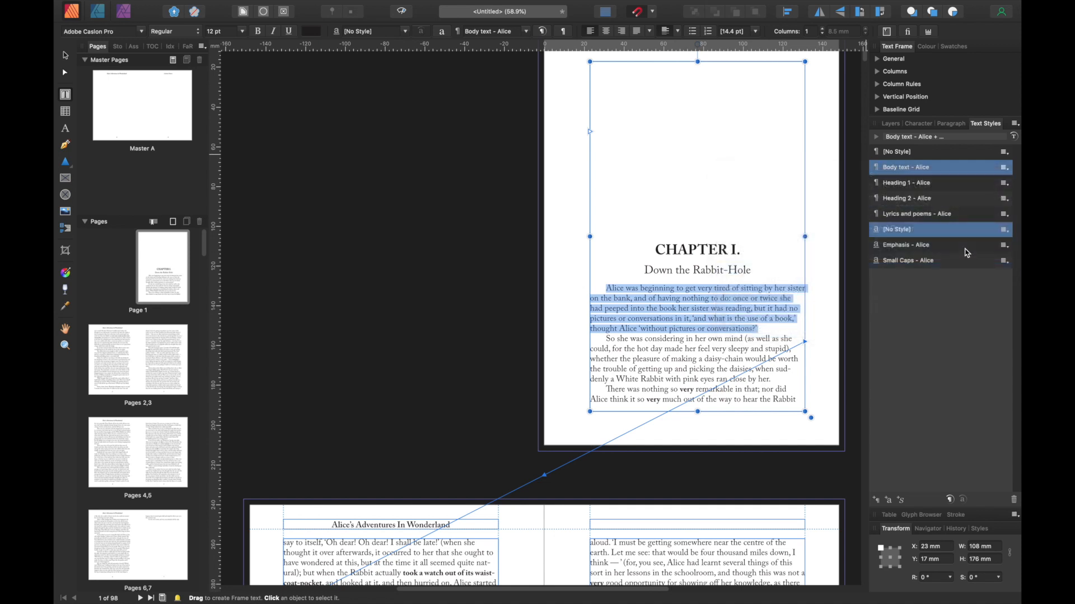
left_click(658, 476)
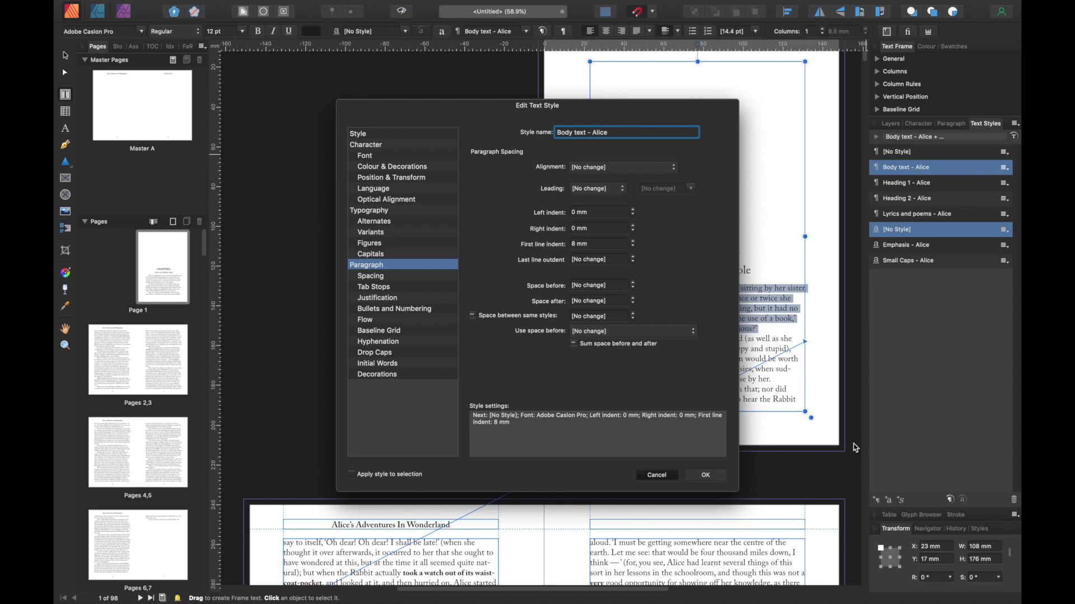
Clear the selection and set the font traits to Regular in the definition of the "Body text - Alice" style
left_click(65, 56)
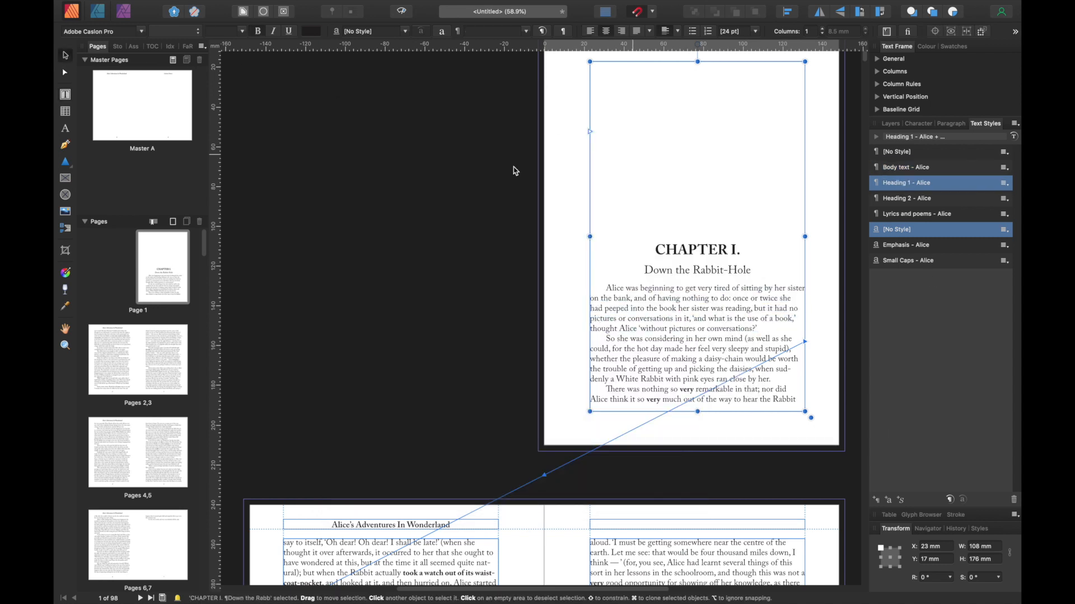
left_click(469, 204)
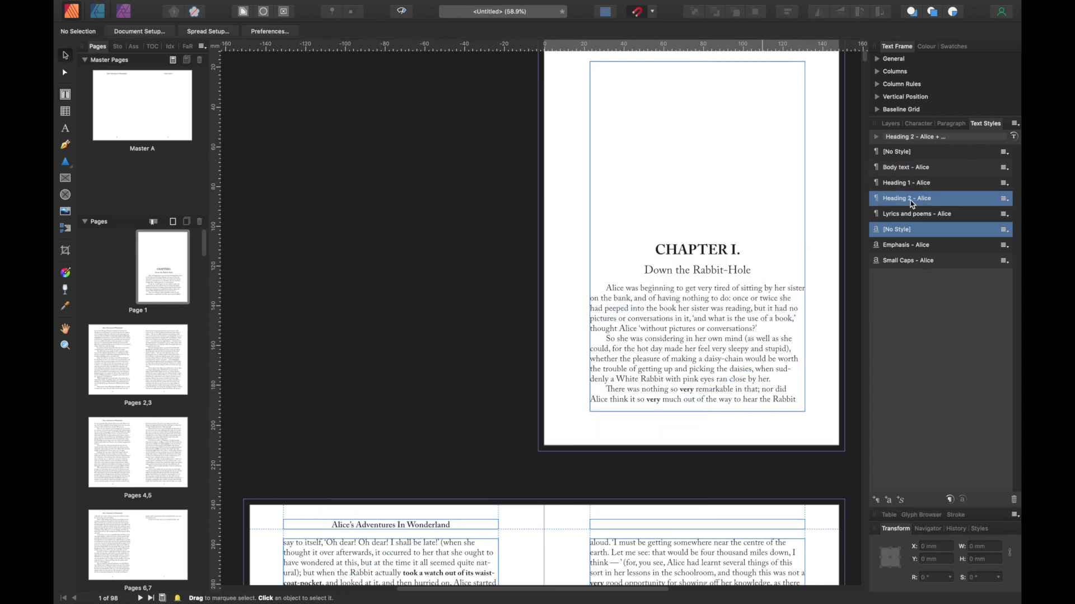
double_click(891, 170)
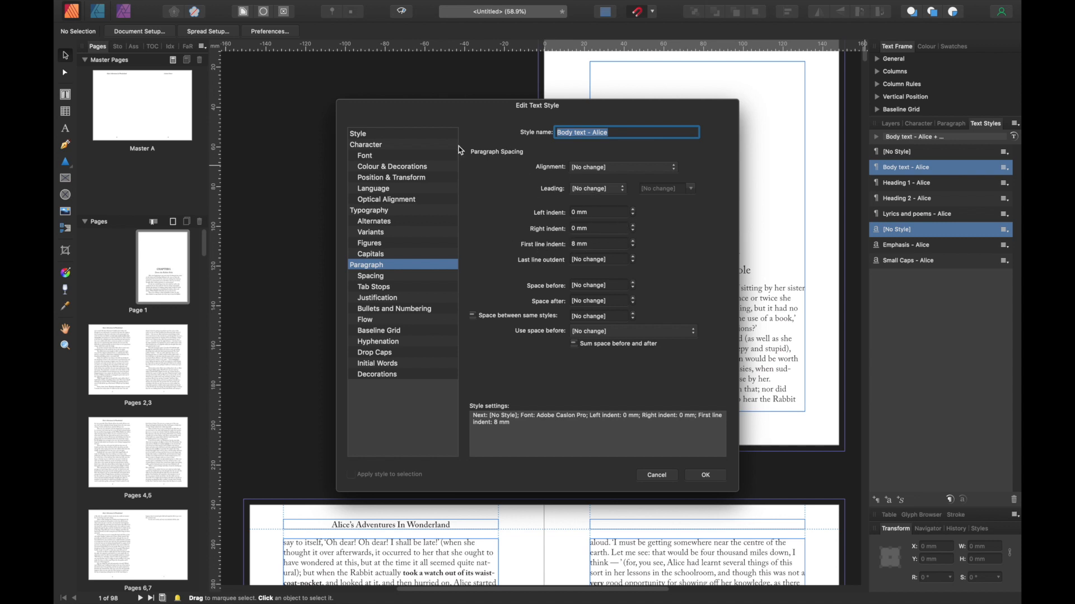
left_click(375, 267)
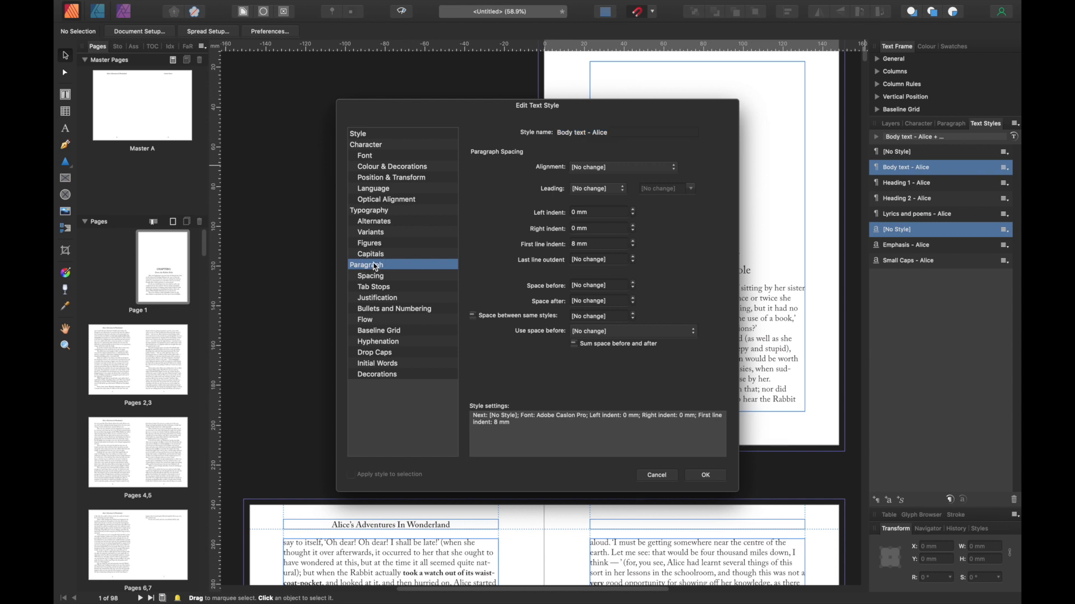
left_click(369, 147)
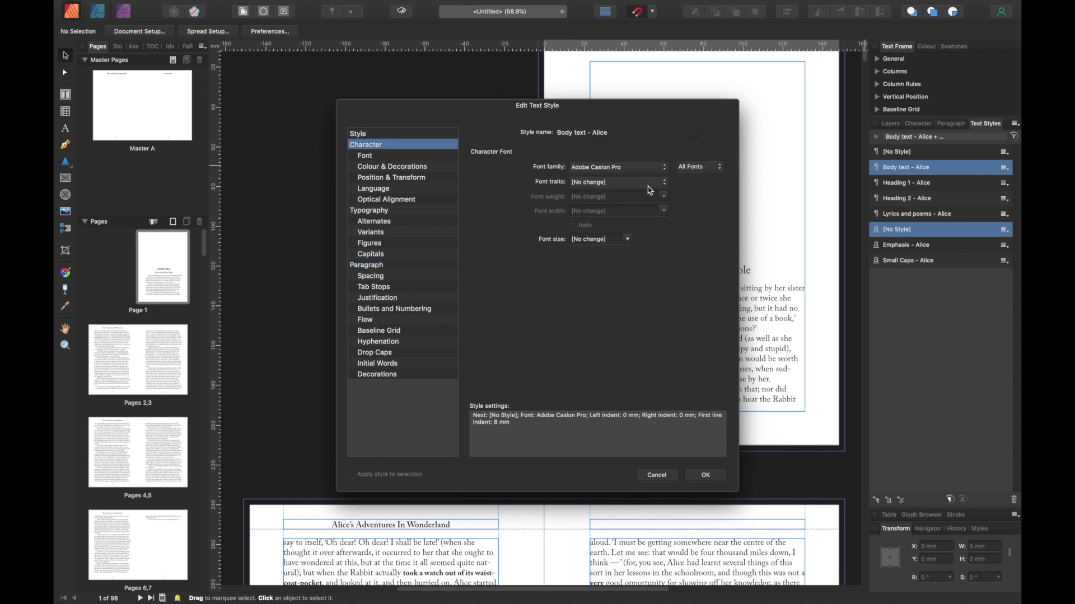
left_click(664, 183)
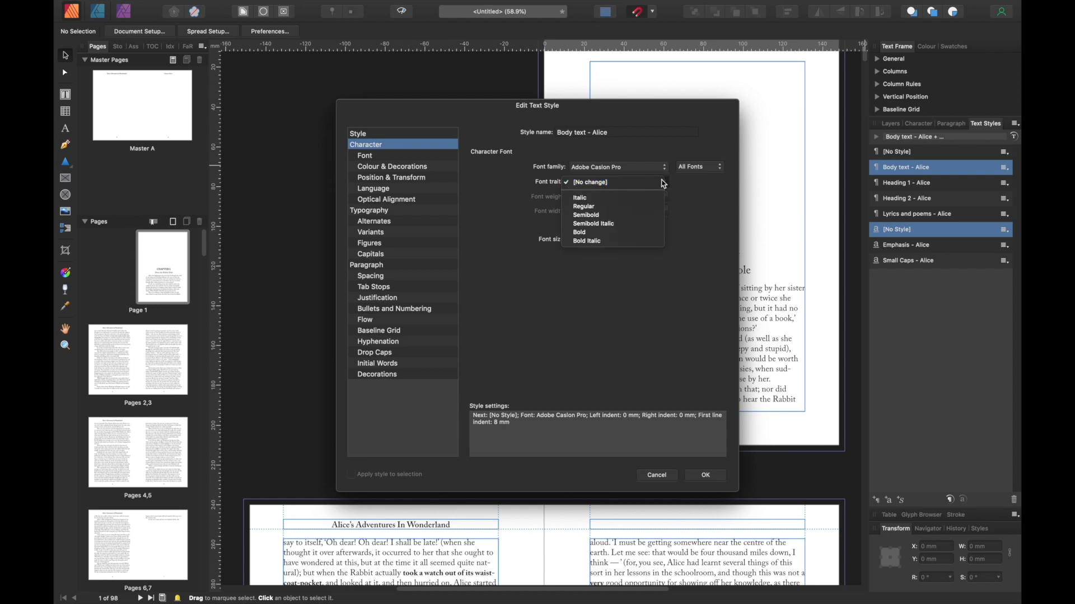
left_click(588, 209)
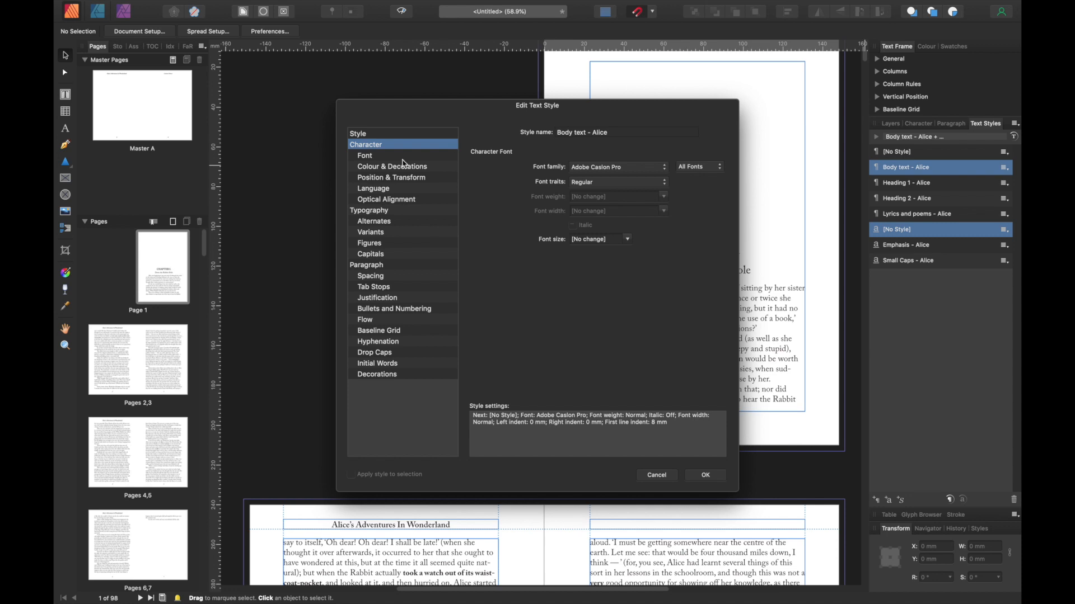
left_click(366, 158)
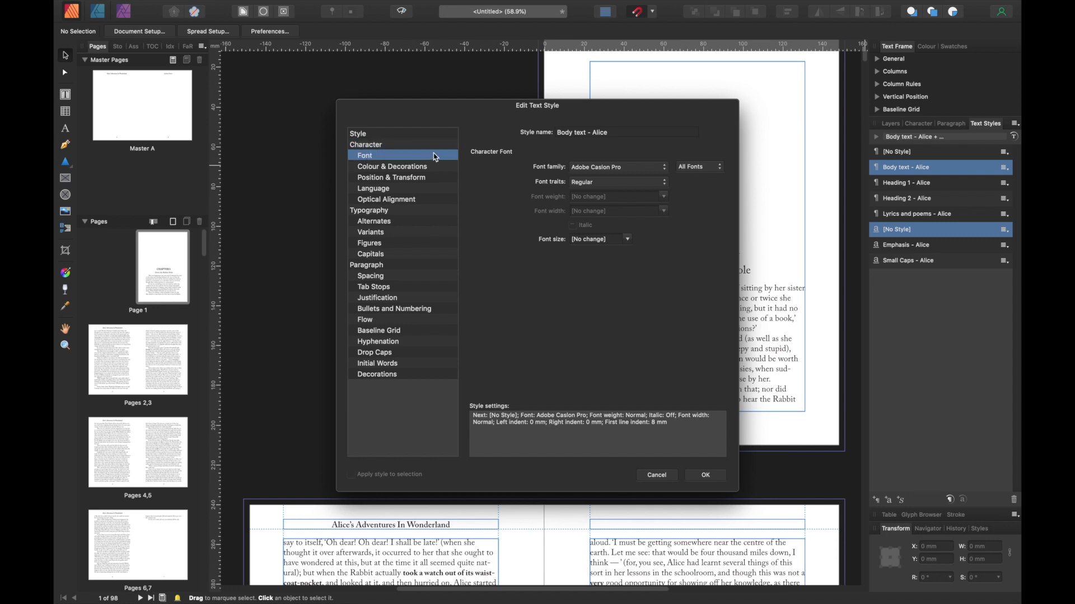
left_click(366, 145)
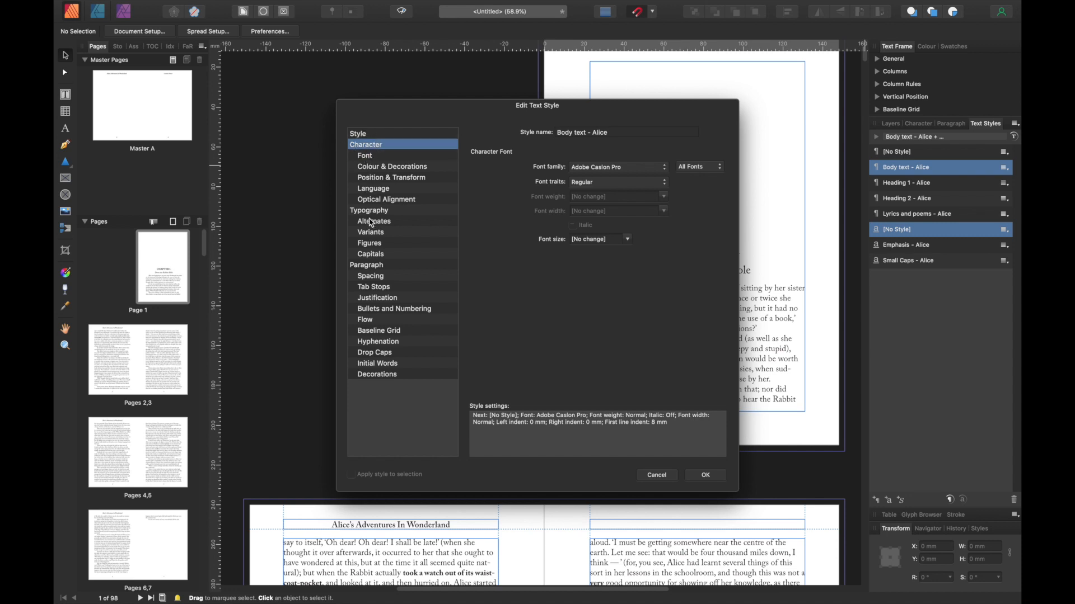
Set the paragraph alignment of the "Body text - Alice" style to Justified Last Line Left and save the style definition
left_click(370, 268)
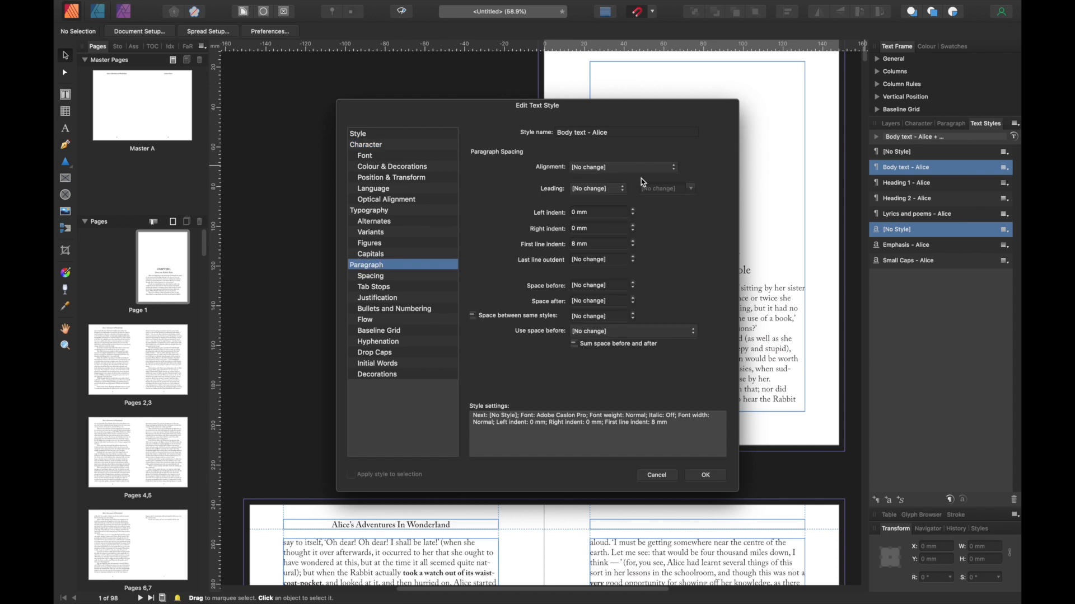
left_click(679, 168)
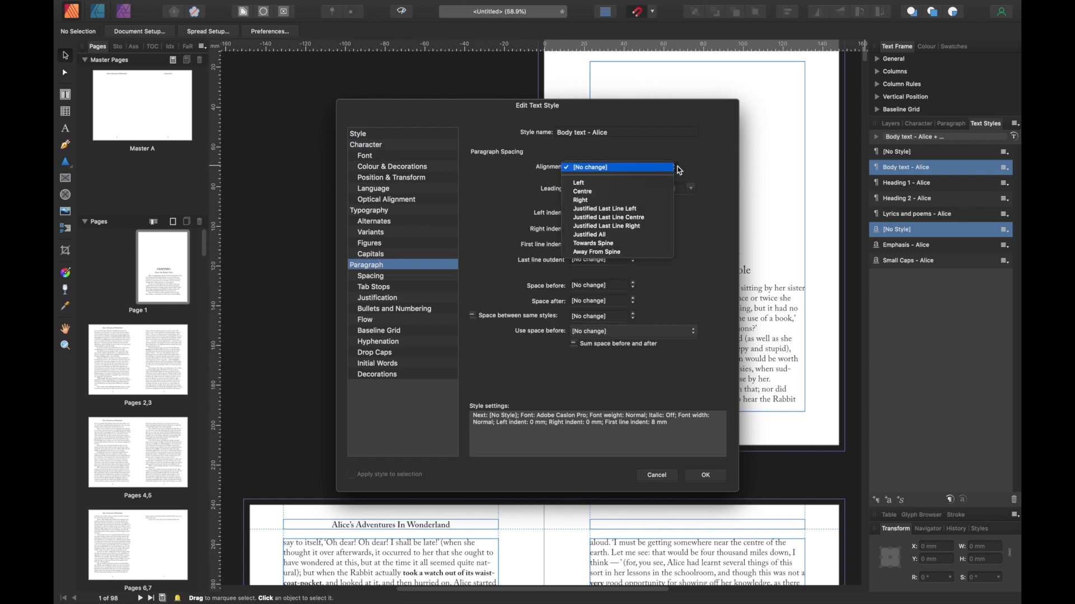
left_click(591, 162)
left_click(674, 167)
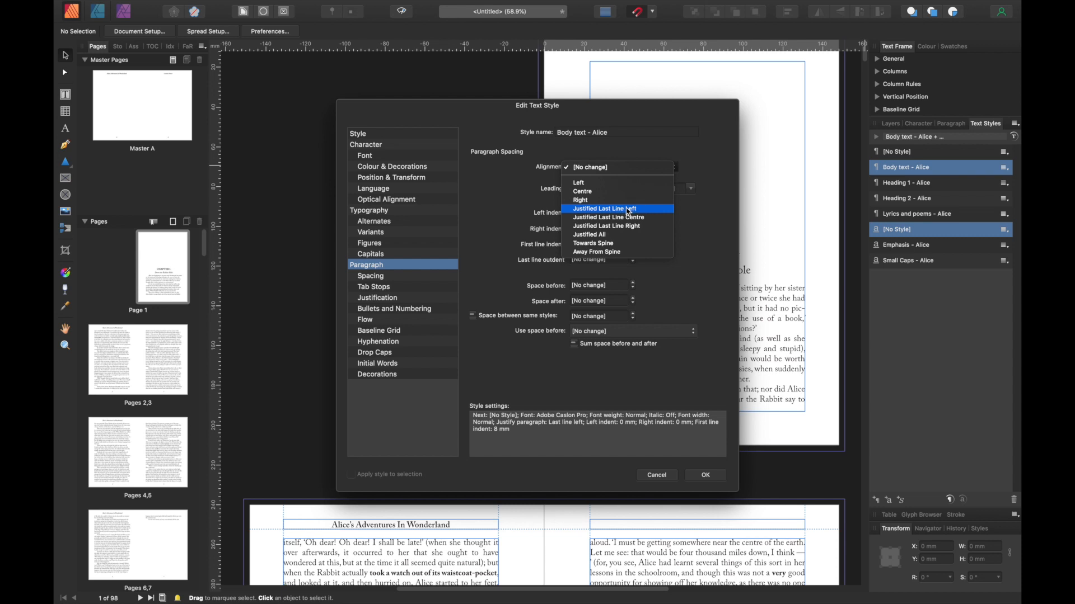
left_click(629, 210)
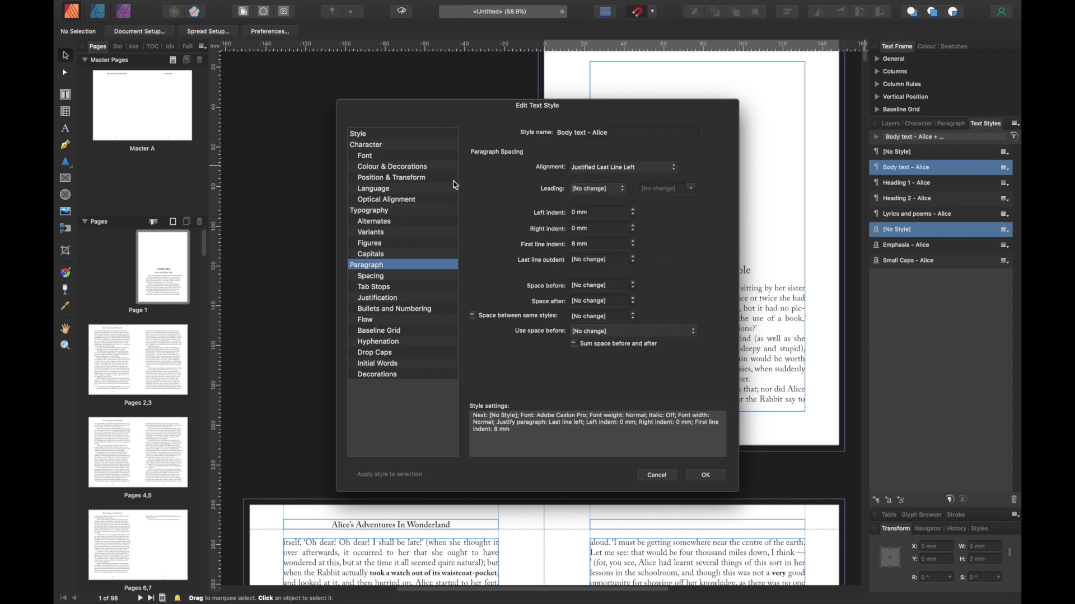
left_click(707, 477)
scroll(697, 255, "down", 4)
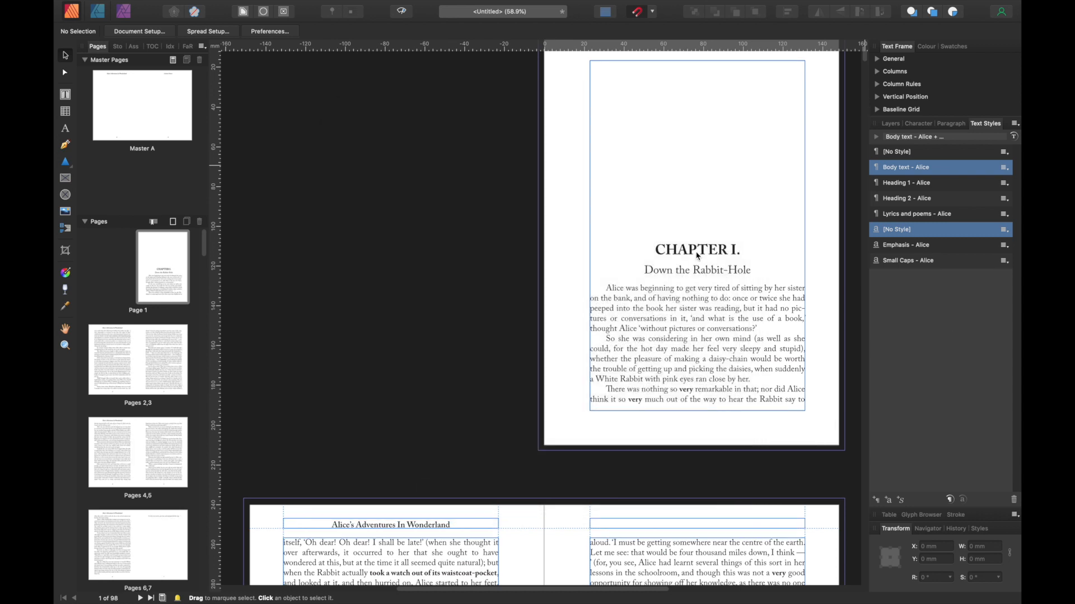
scroll(697, 255, "down", 5)
scroll(705, 254, "down", 10)
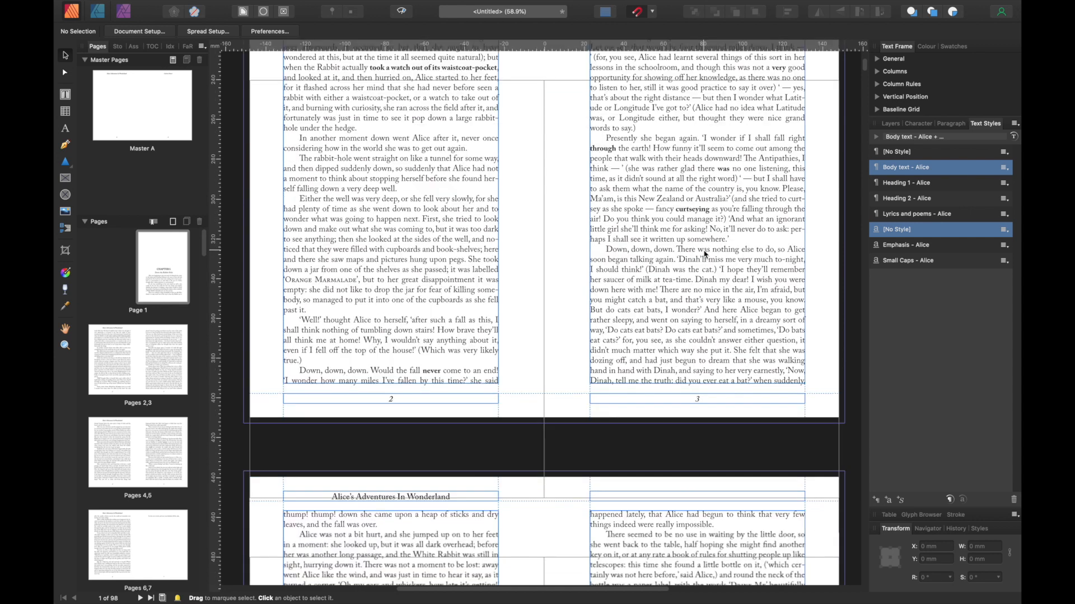
Enable Prevent orphaned first lines and Prevent widowed last lines in the flow settings of the "Body text - Alice" style
scroll(704, 253, "down", 3)
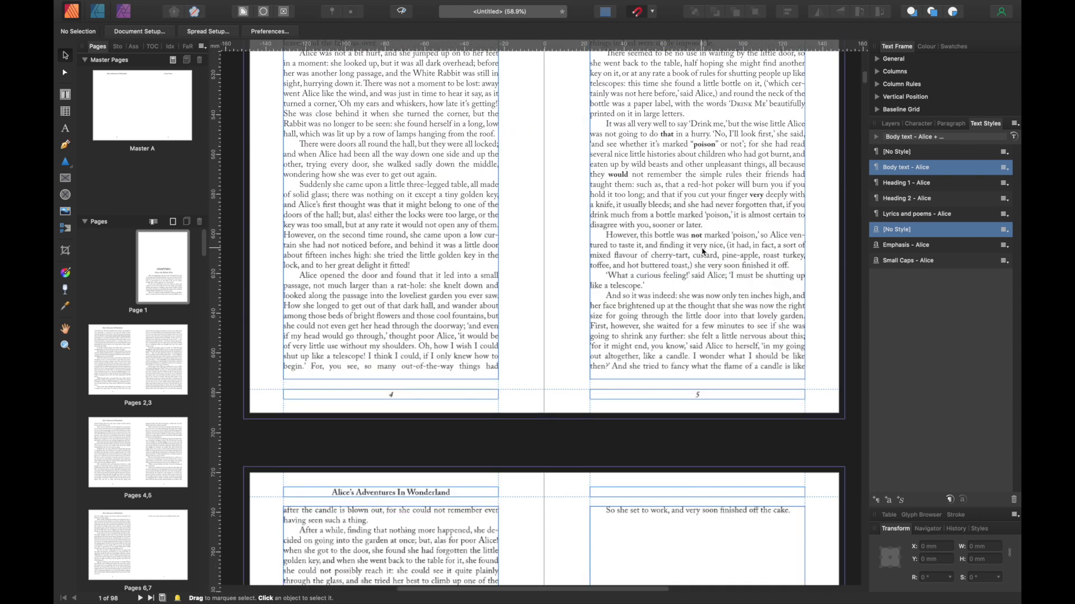
scroll(636, 243, "down", 6)
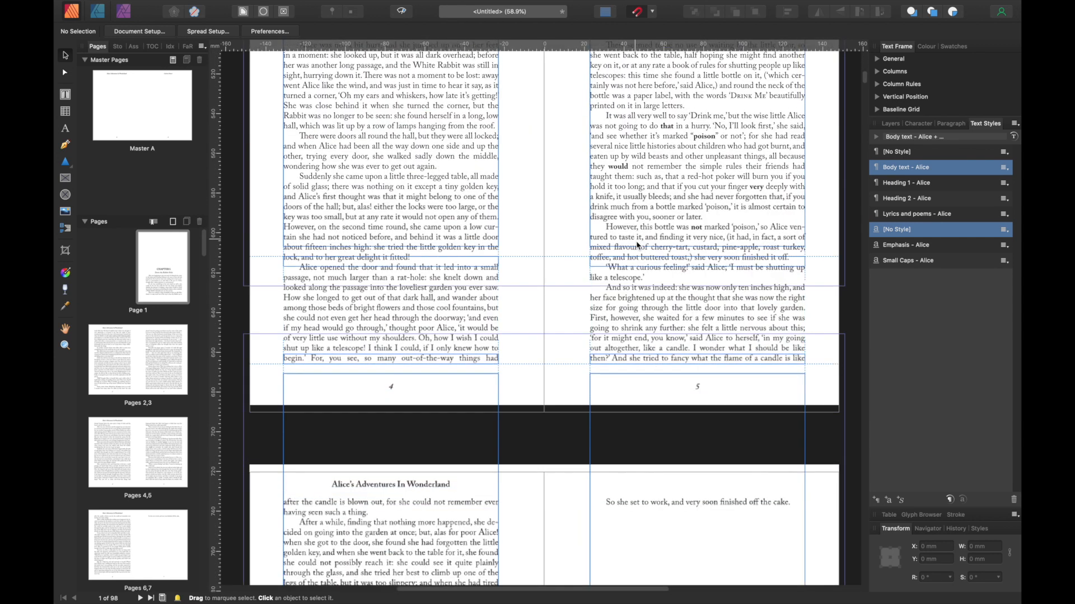
scroll(636, 245, "down", 2)
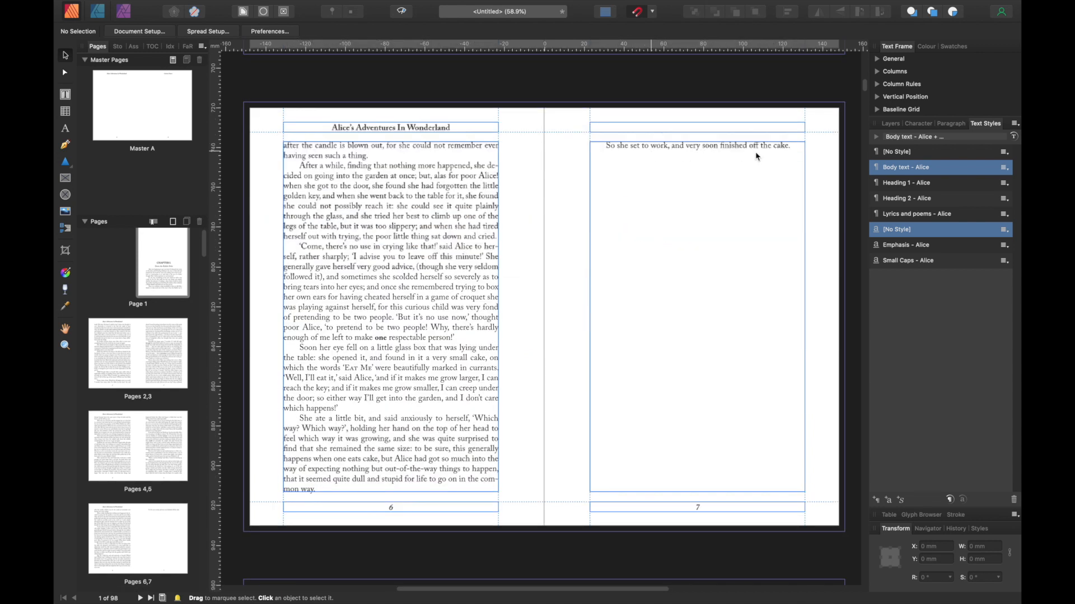
scroll(686, 301, "up", 20)
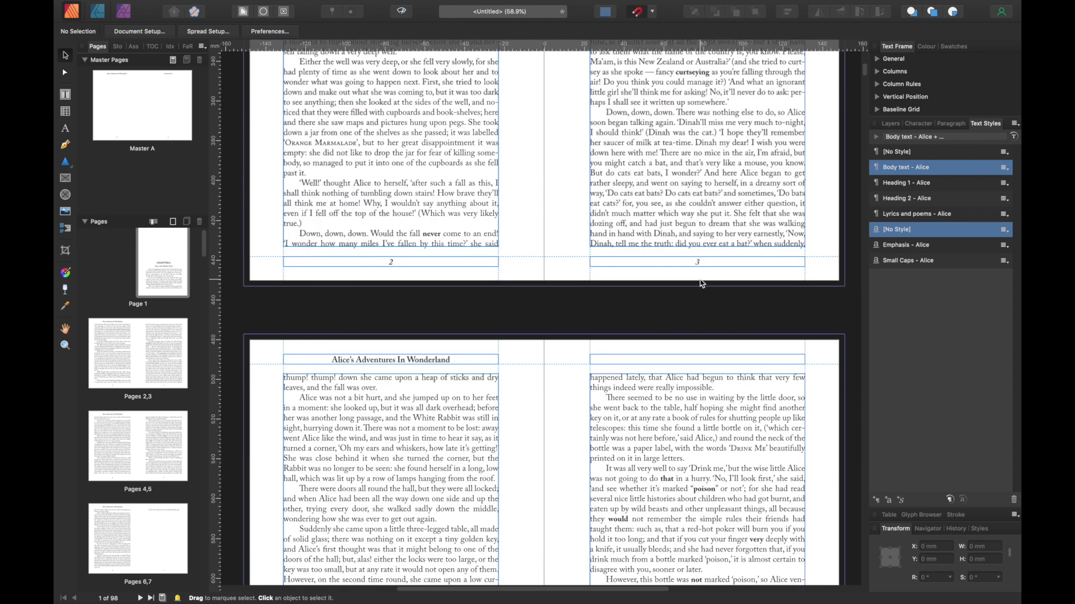
scroll(701, 283, "up", 8)
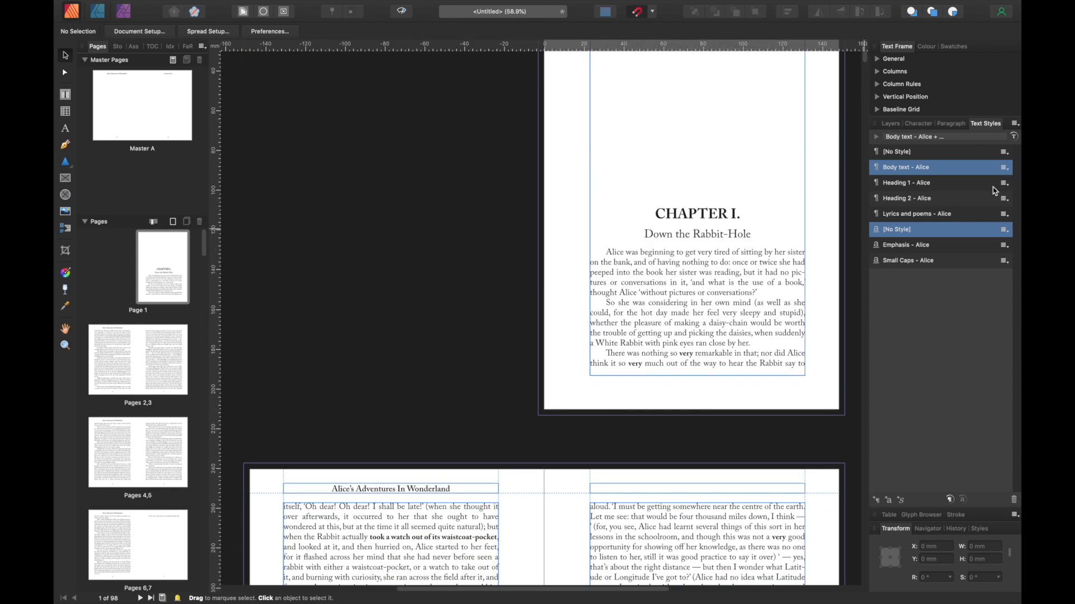
left_click(1009, 170)
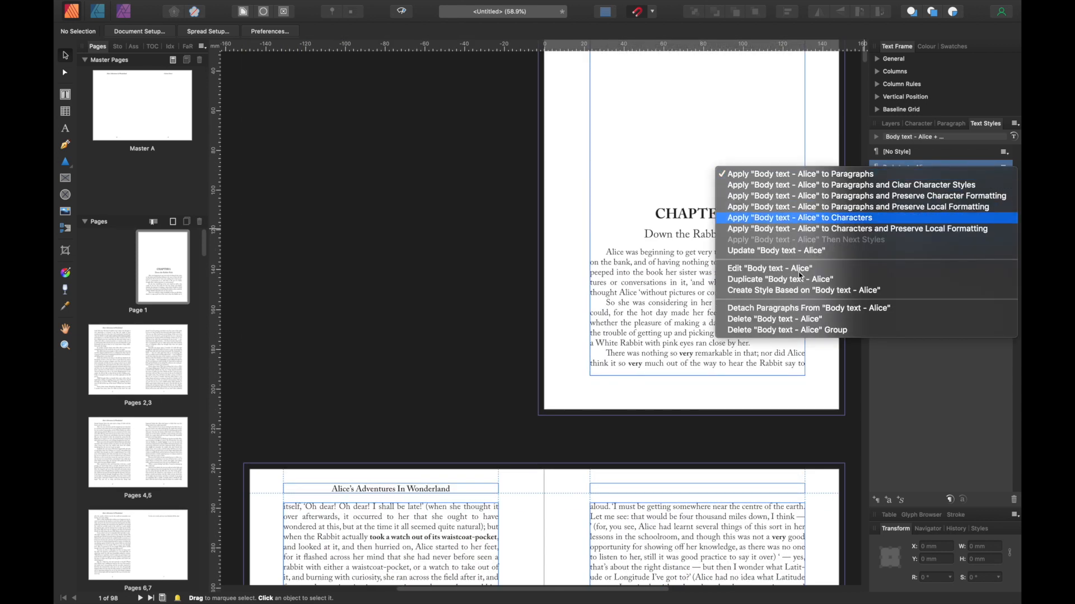
left_click(758, 269)
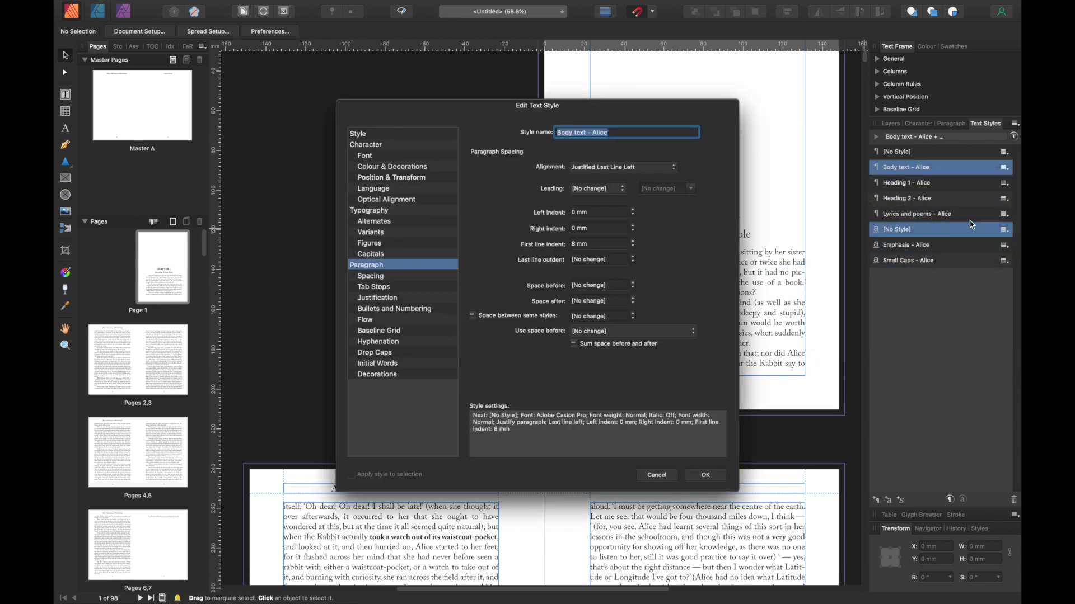
left_click(369, 320)
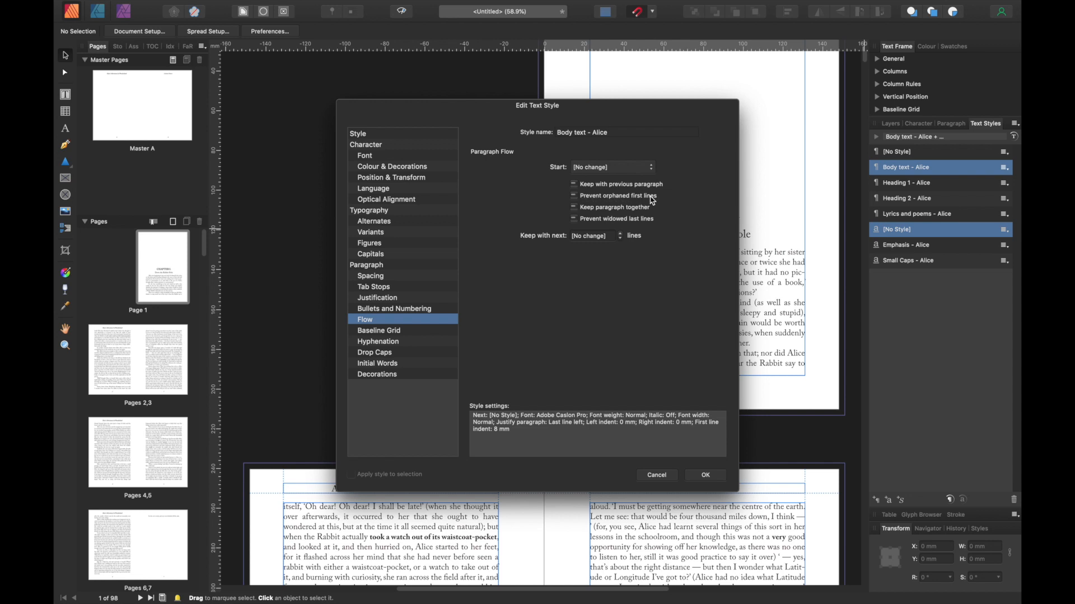
left_click(576, 197)
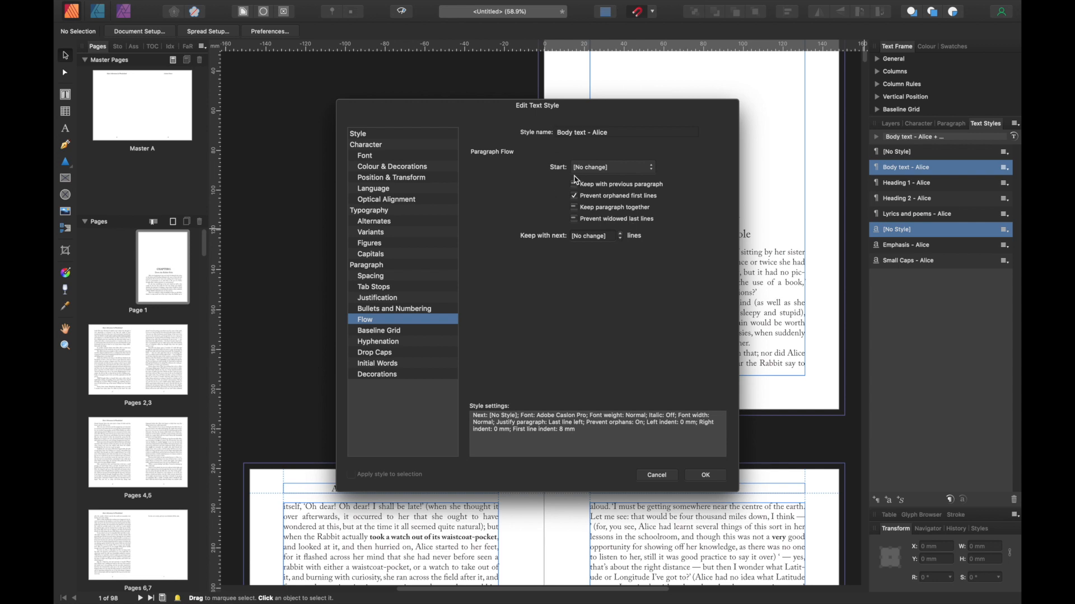
left_click(575, 219)
left_click(707, 476)
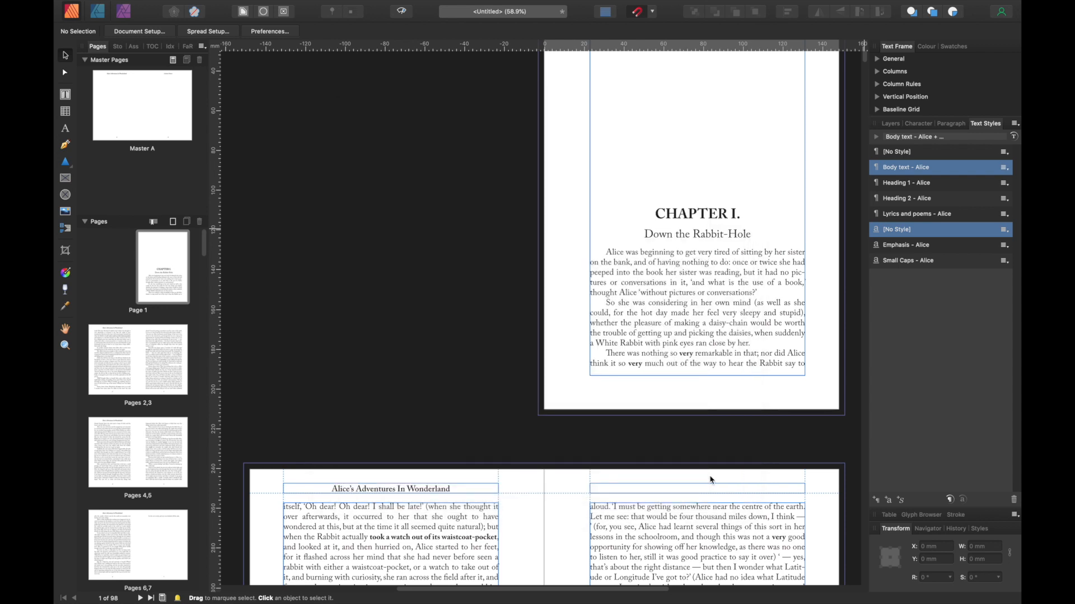
Check the font size of the word "Alice" at the start of Chapter I's first paragraph, and clear the selection
scroll(422, 203, "up", 5)
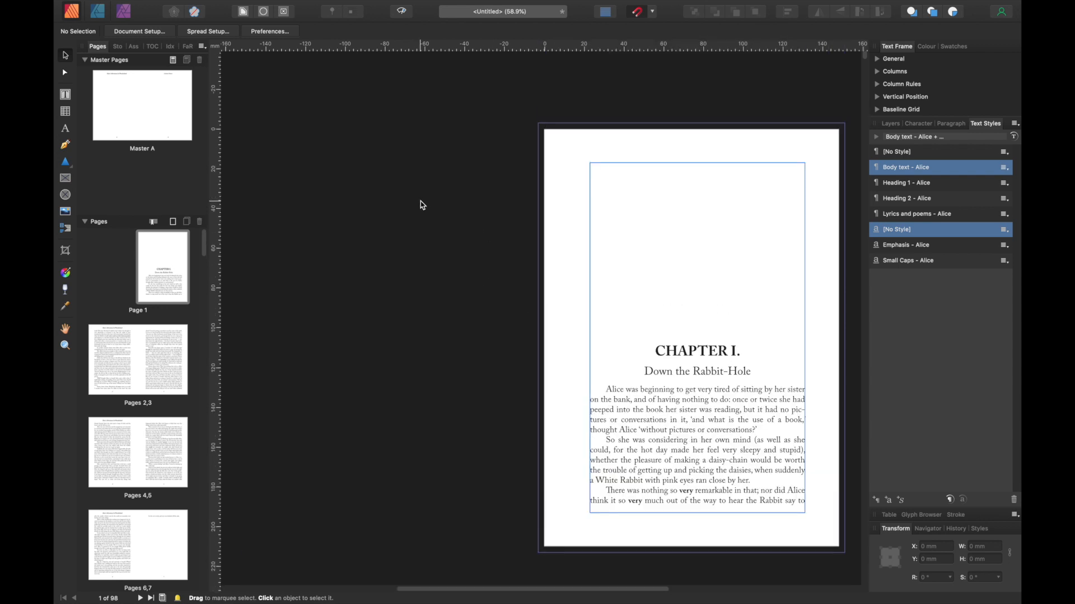
scroll(685, 335, "down", 15)
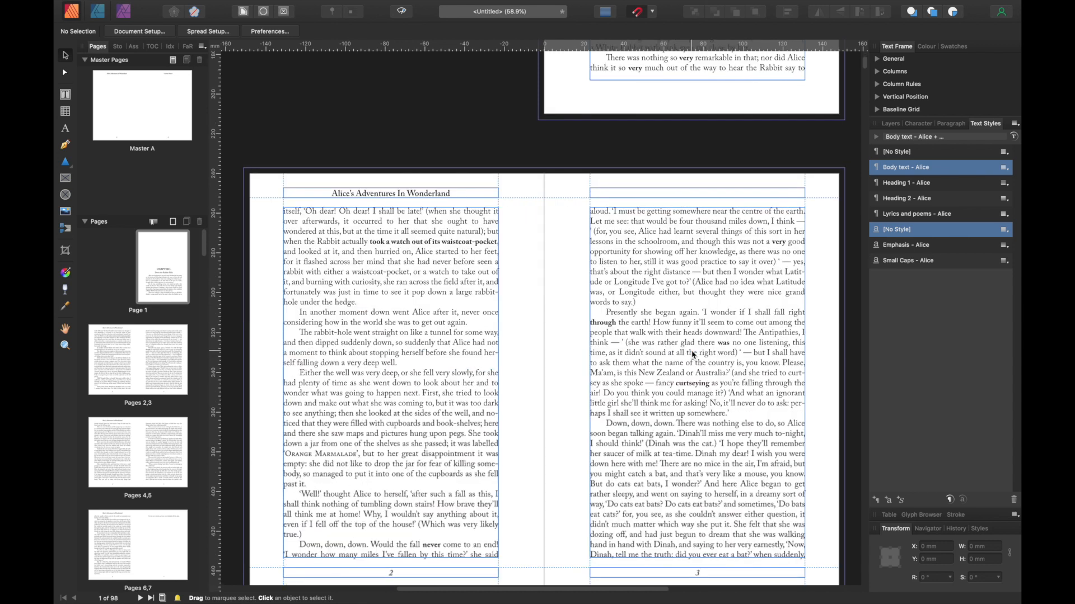
scroll(693, 354, "up", 9)
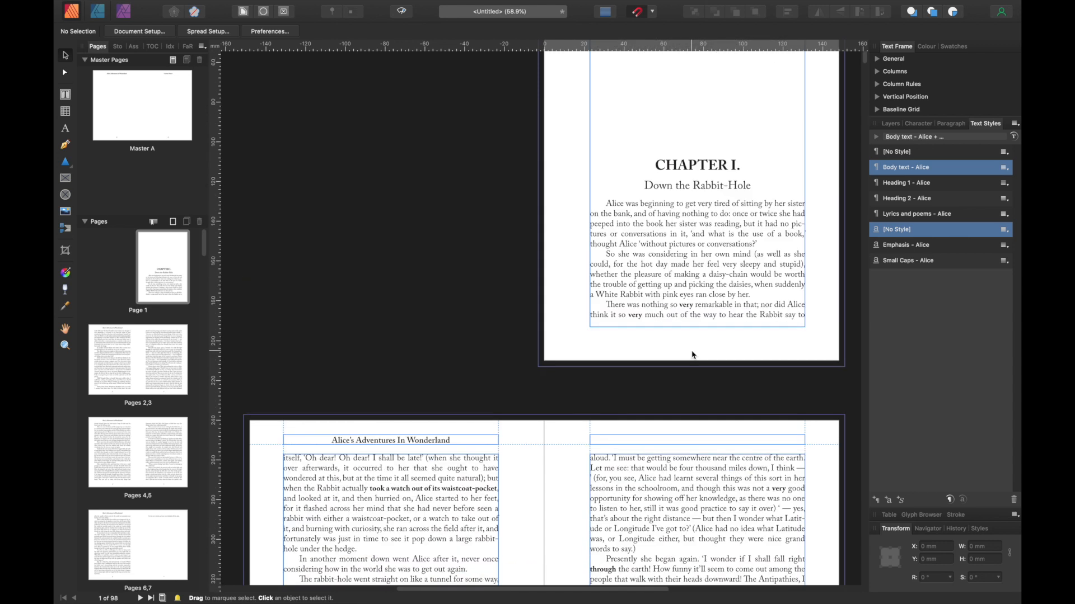
left_click(683, 254)
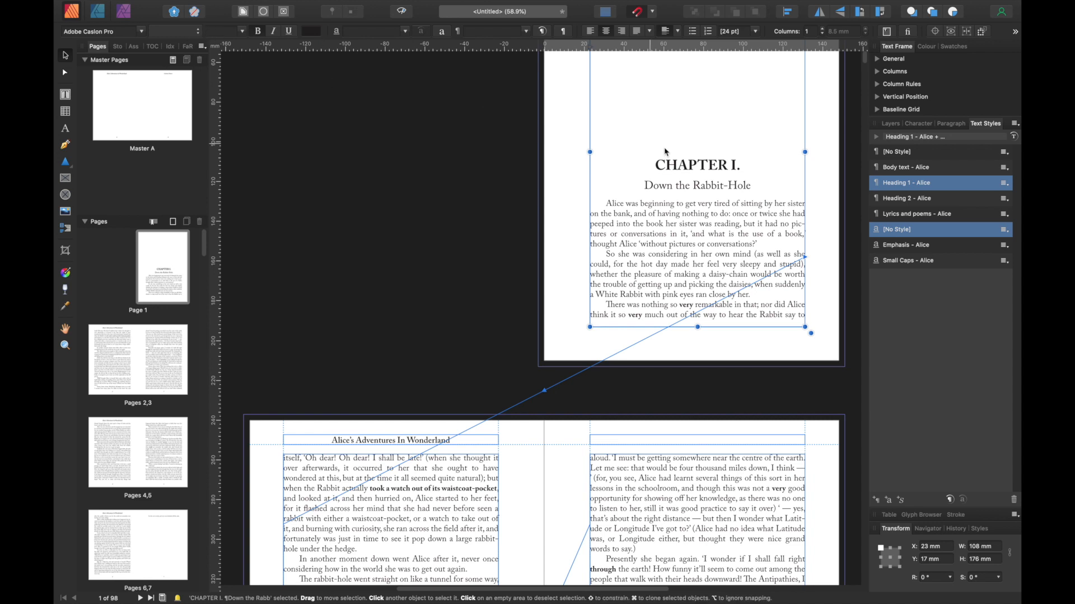
left_click(607, 207)
left_click_drag(606, 207, 625, 207)
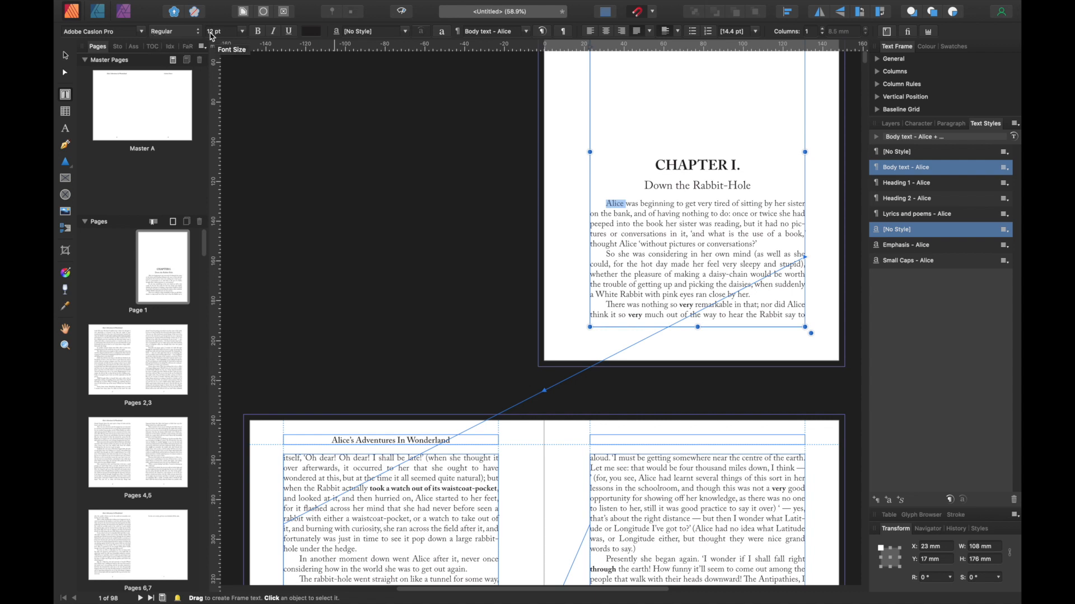
left_click(473, 173)
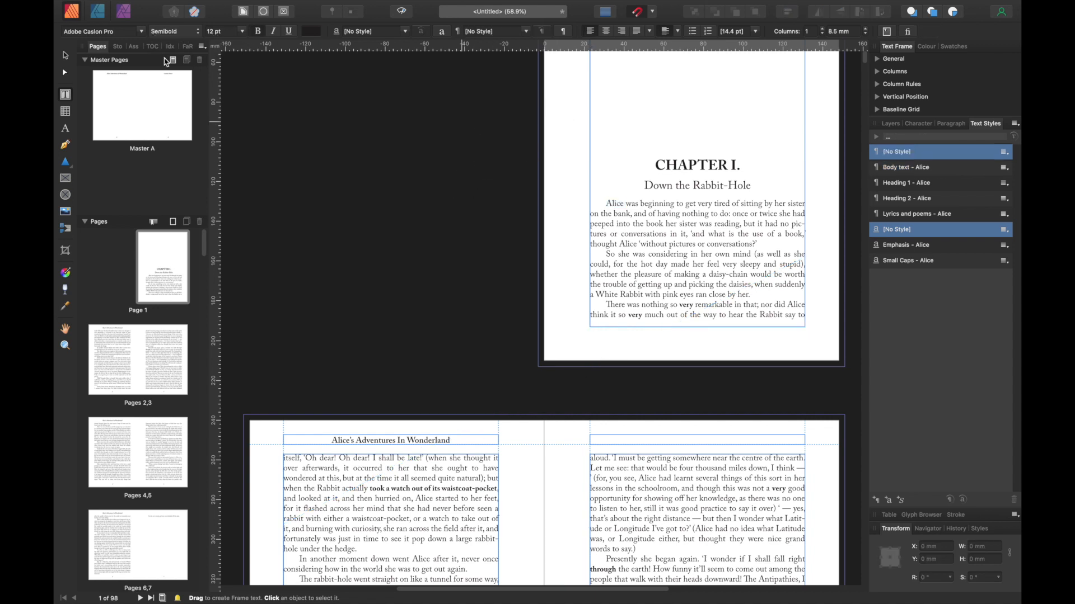
left_click(65, 55)
Turn on the baseline grid for the Chapter I text frame on page 1 with a grid spacing of 8 pt
left_click(699, 220)
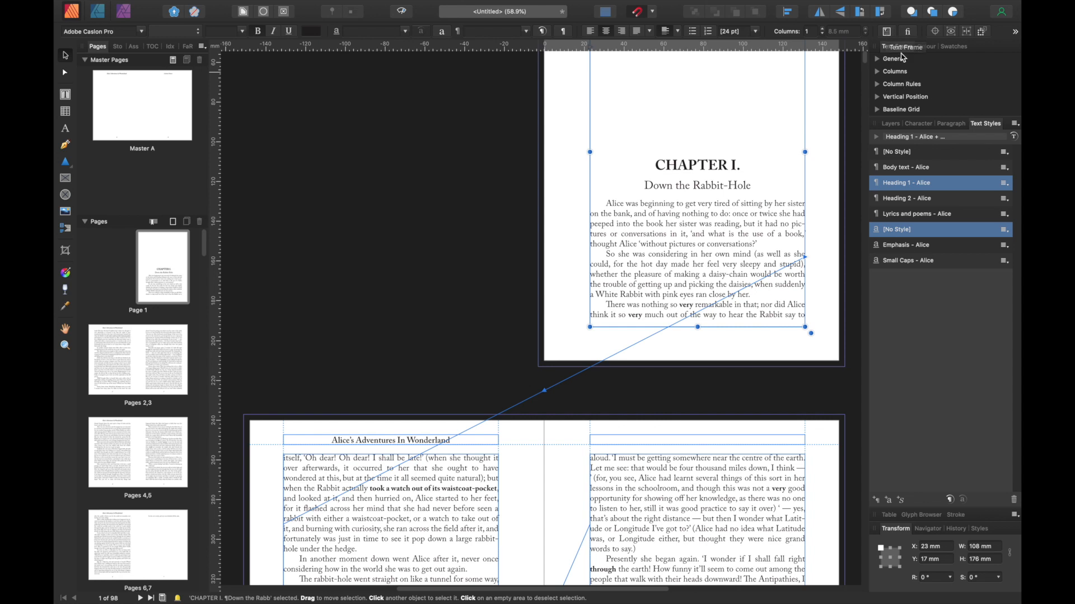
left_click(877, 110)
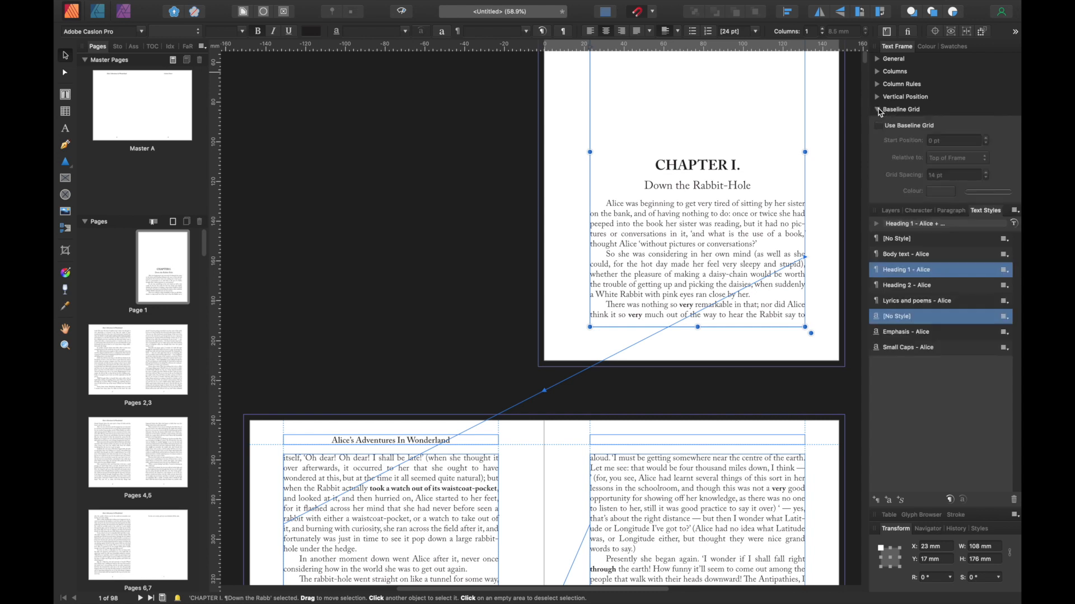
left_click(878, 126)
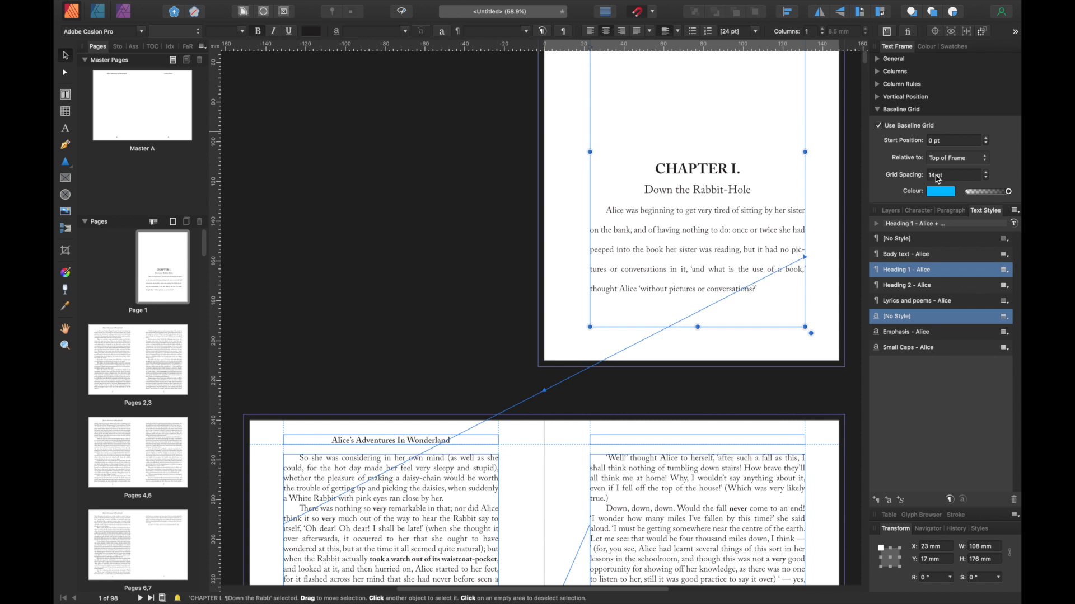
left_click(986, 178)
left_click(986, 178)
left_click(986, 178)
left_click(986, 178)
left_click(986, 178)
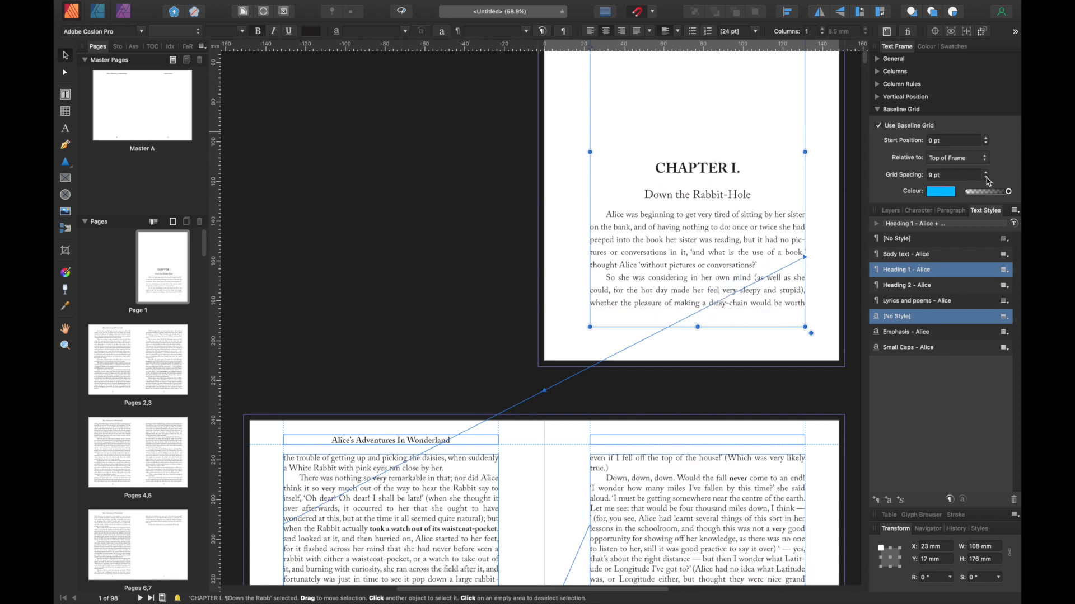
left_click(986, 178)
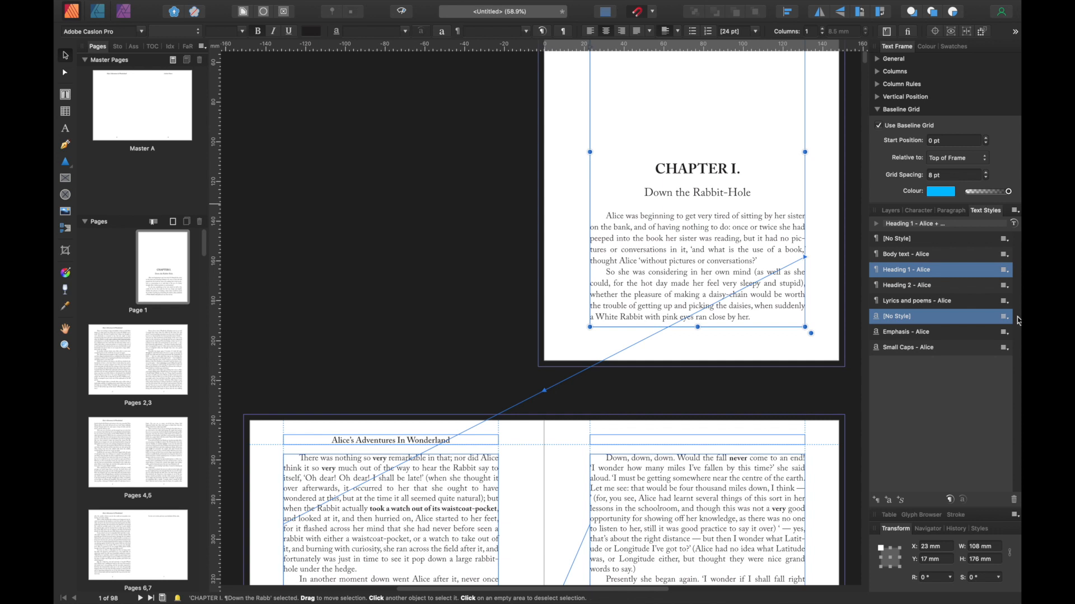
left_click(878, 110)
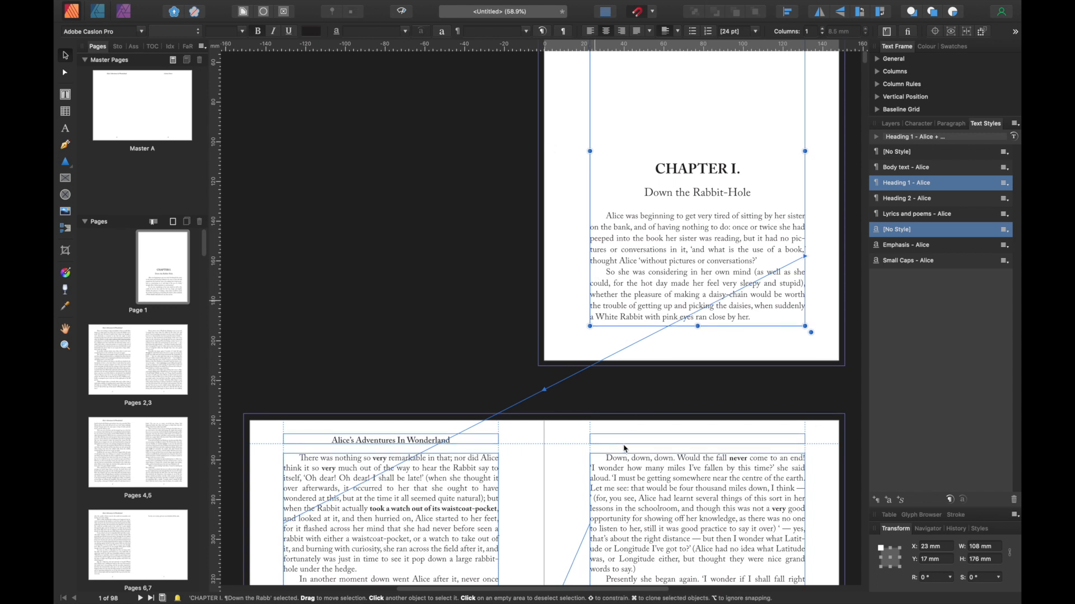
Look through pages 2 to 7 and examine the last line of page 6 and the single line on page 7
scroll(625, 448, "down", 10)
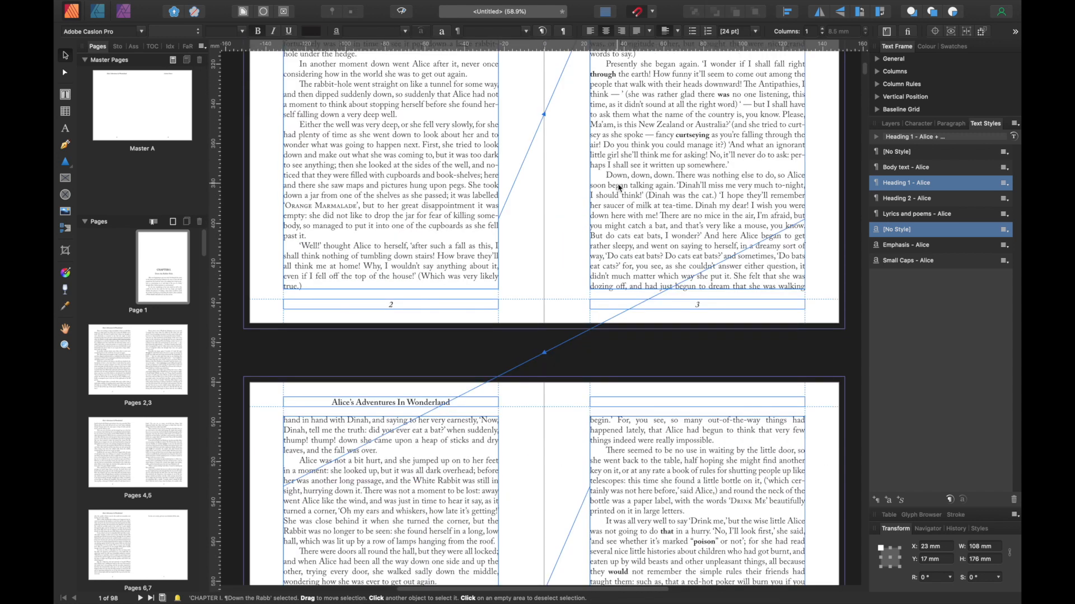
scroll(620, 188, "down", 10)
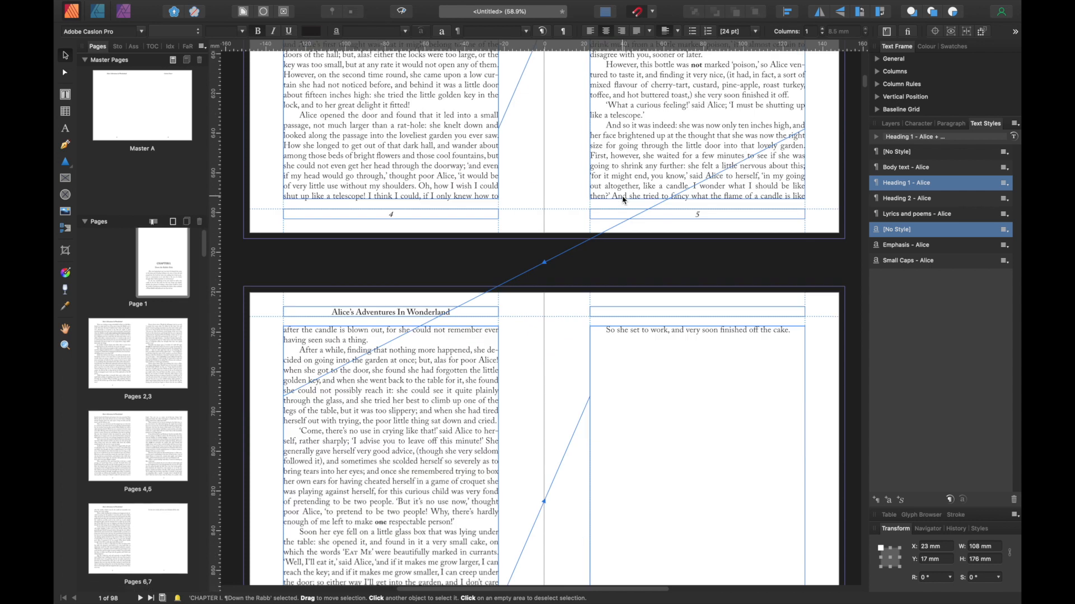
scroll(623, 200, "down", 2)
scroll(625, 200, "down", 5)
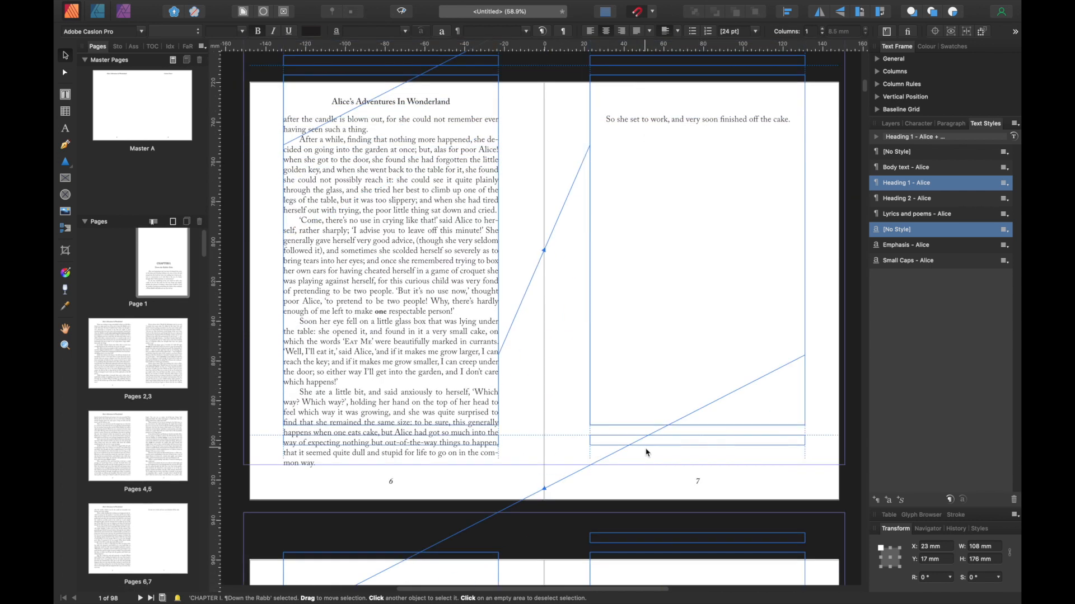
scroll(631, 358, "up", 3)
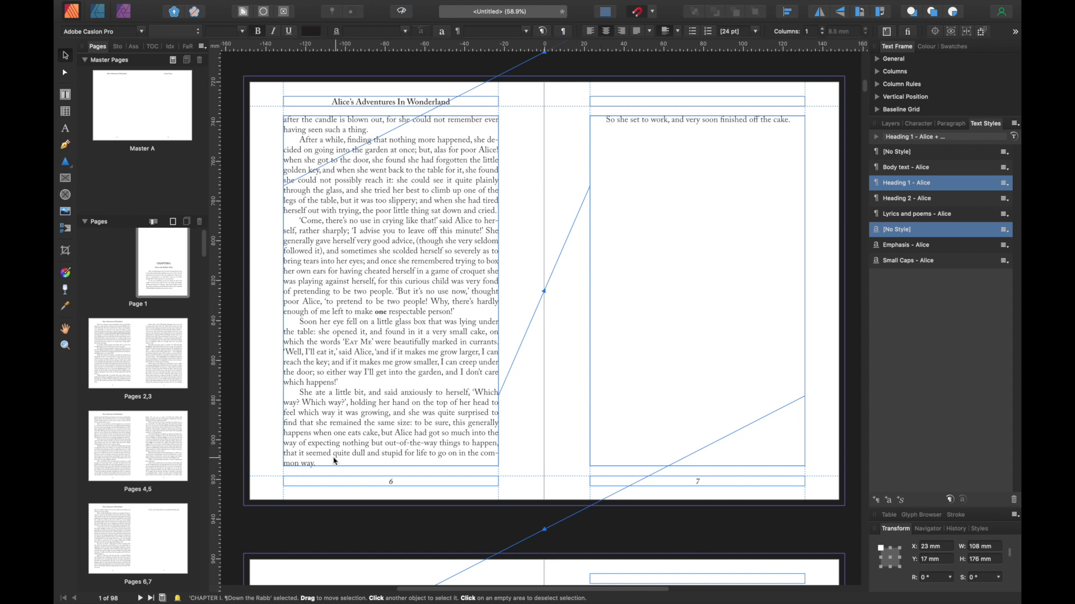
left_click(317, 464)
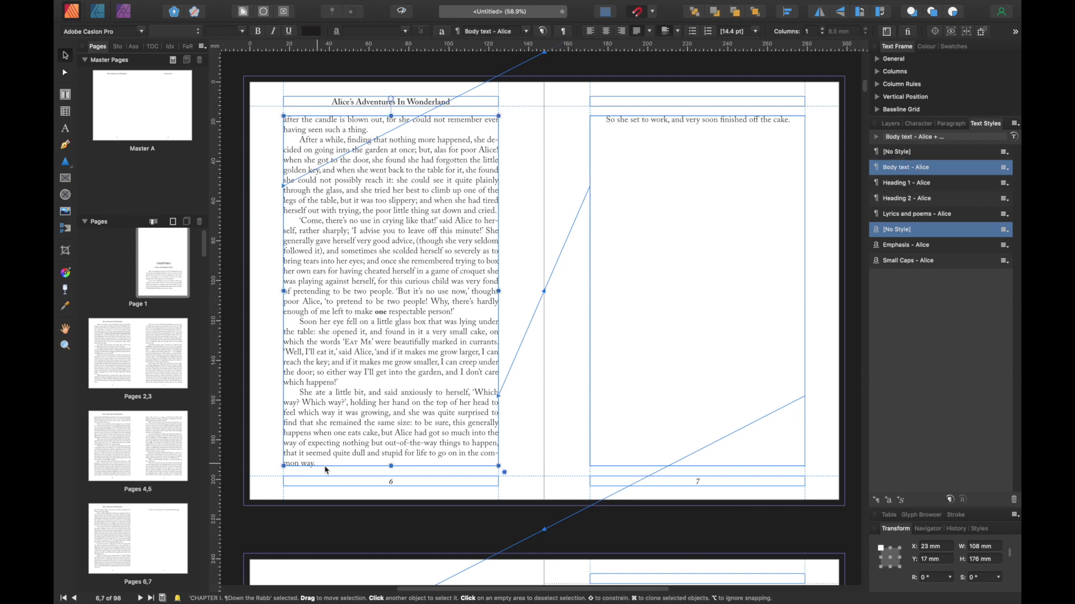
left_click(606, 119)
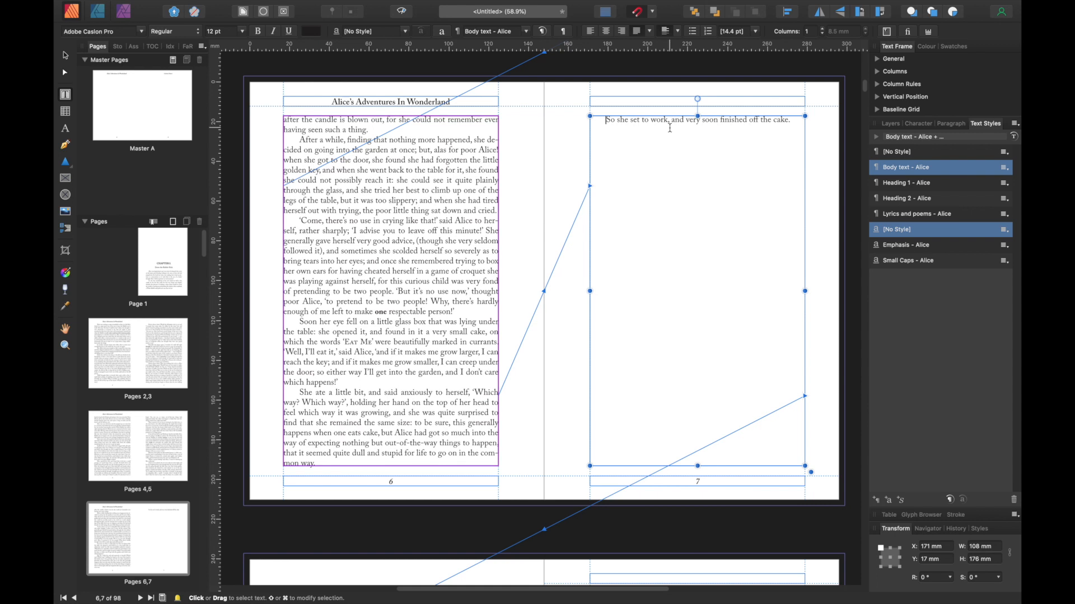
left_click(318, 463)
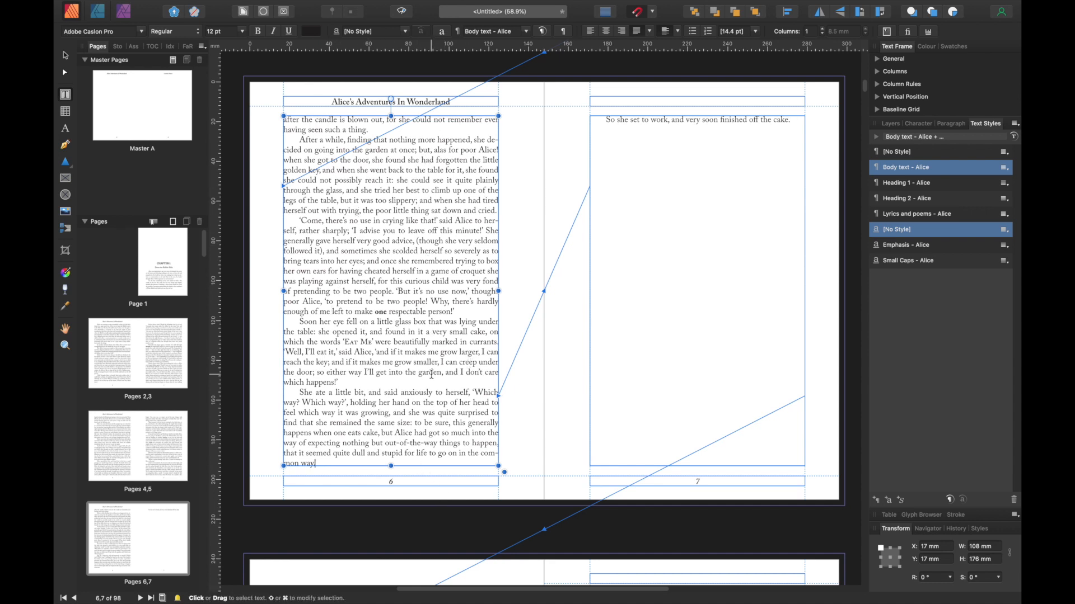
Set the tracking of the two page 6 paragraphs from "After a while" to "respectable person!" to 5 ‰, and clear the selection
scroll(425, 374, "up", 5)
scroll(431, 381, "up", 3)
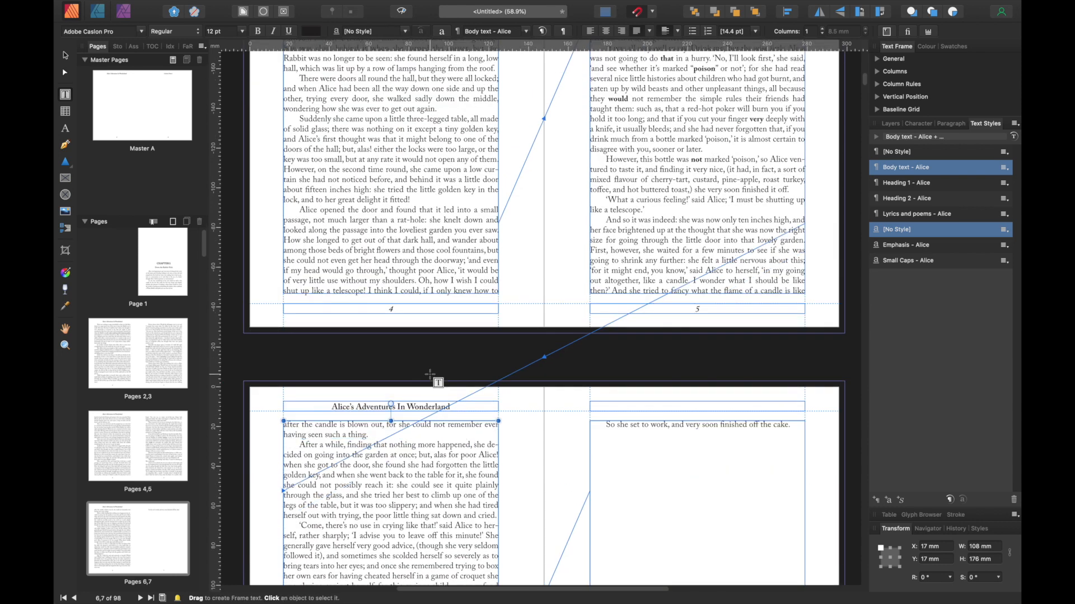
scroll(430, 375, "up", 1)
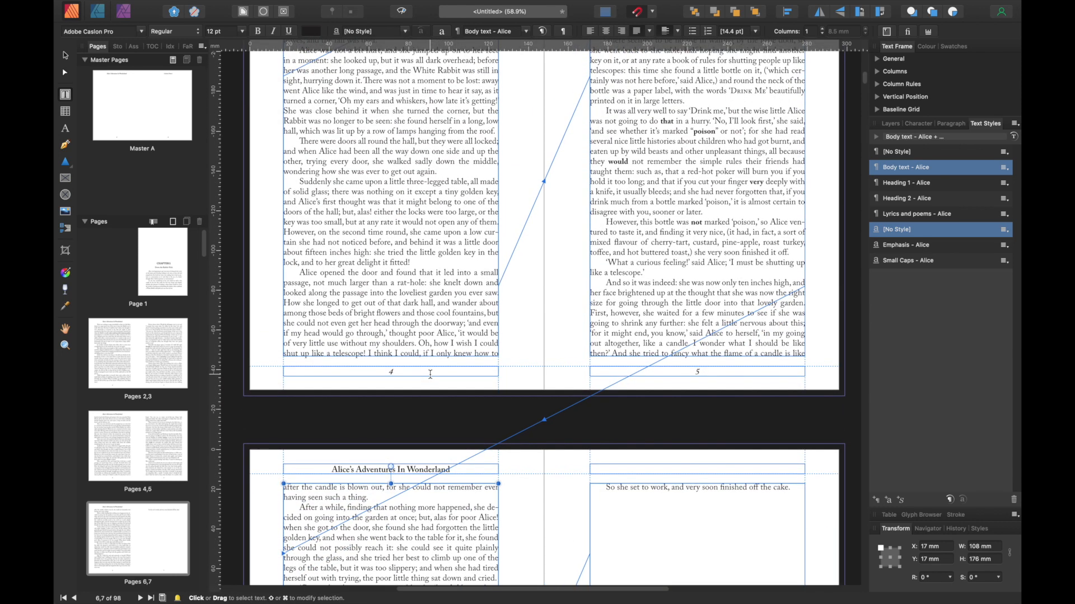
scroll(430, 375, "down", 4)
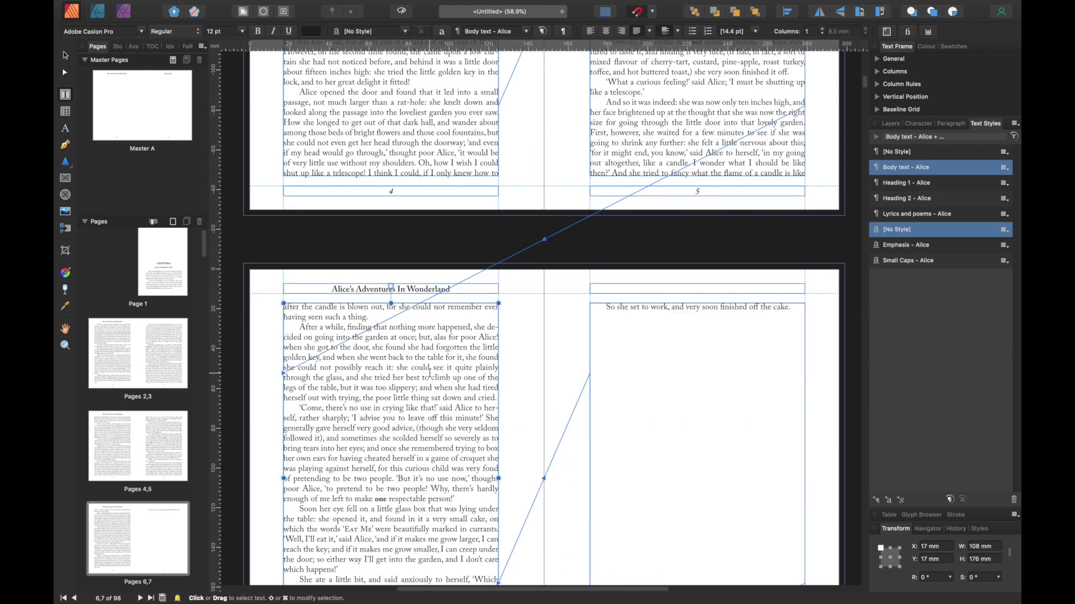
scroll(430, 375, "down", 1)
scroll(430, 373, "down", 1)
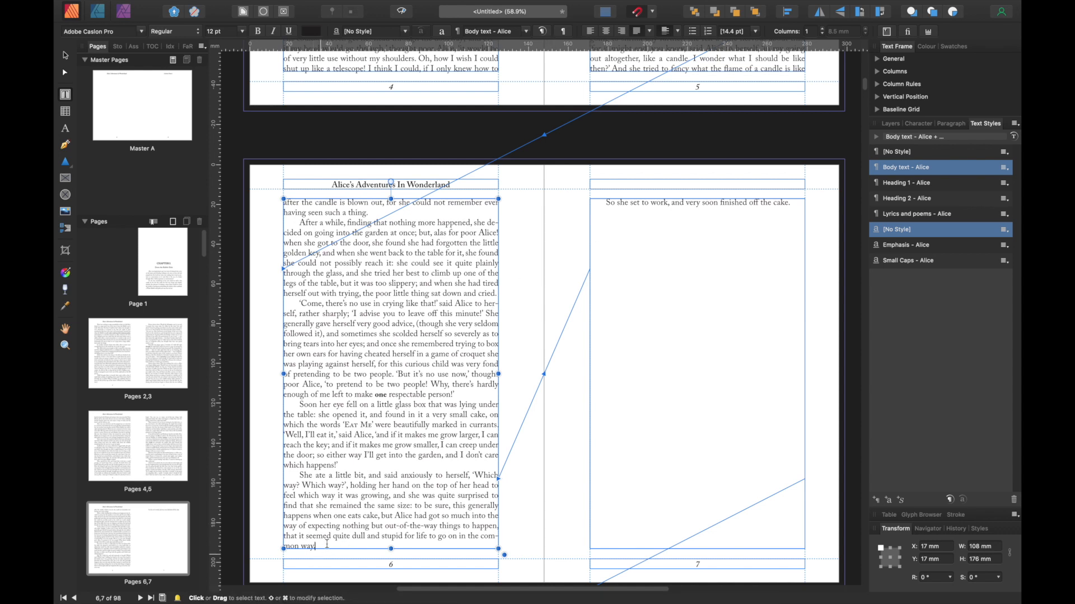
left_click_drag(454, 394, 274, 223)
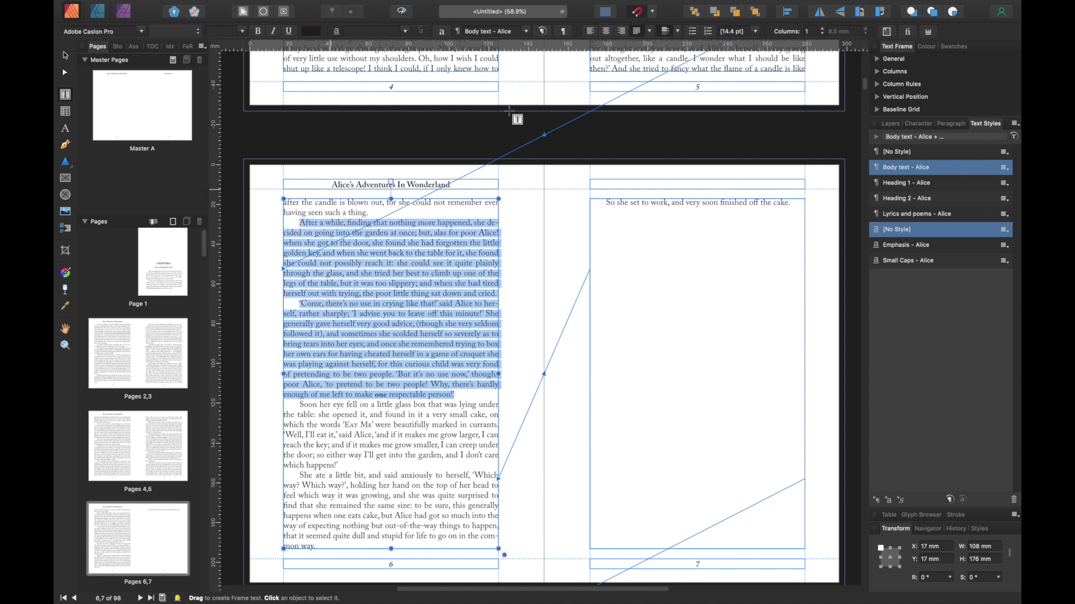
left_click(917, 124)
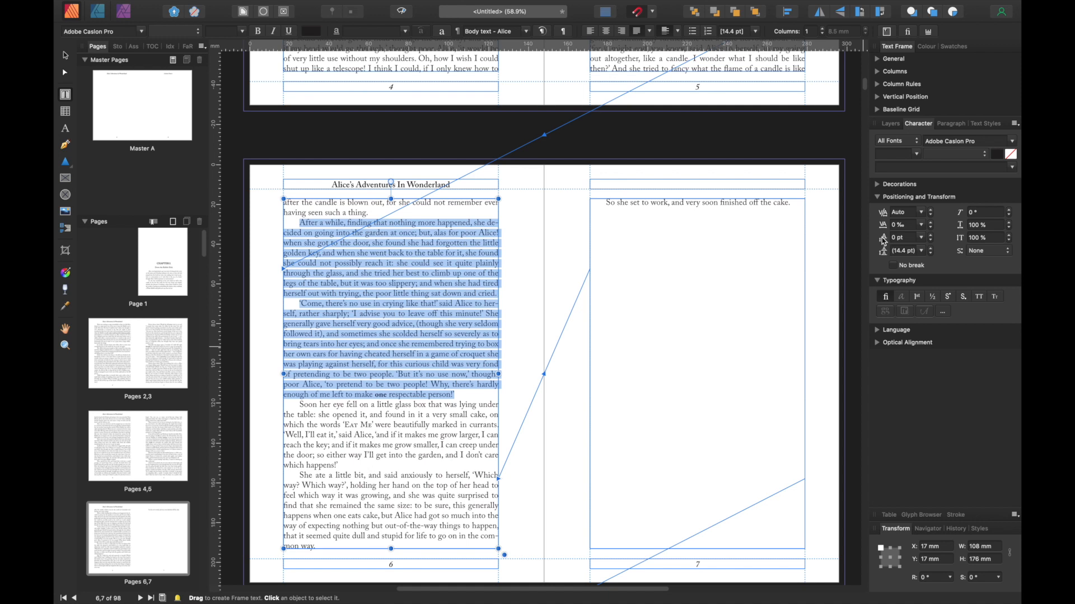
left_click(922, 238)
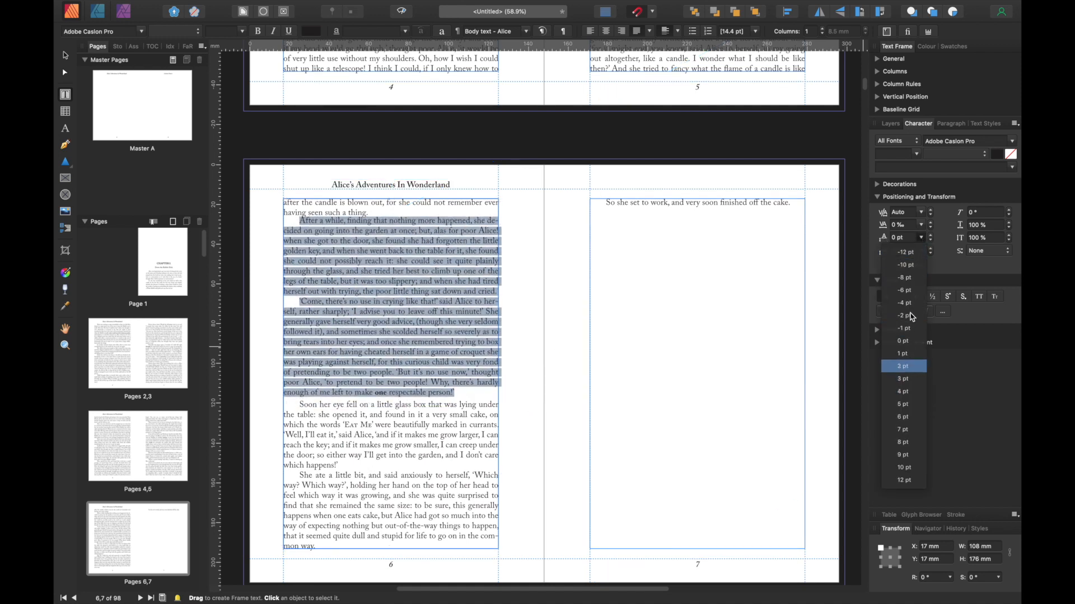
left_click(941, 234)
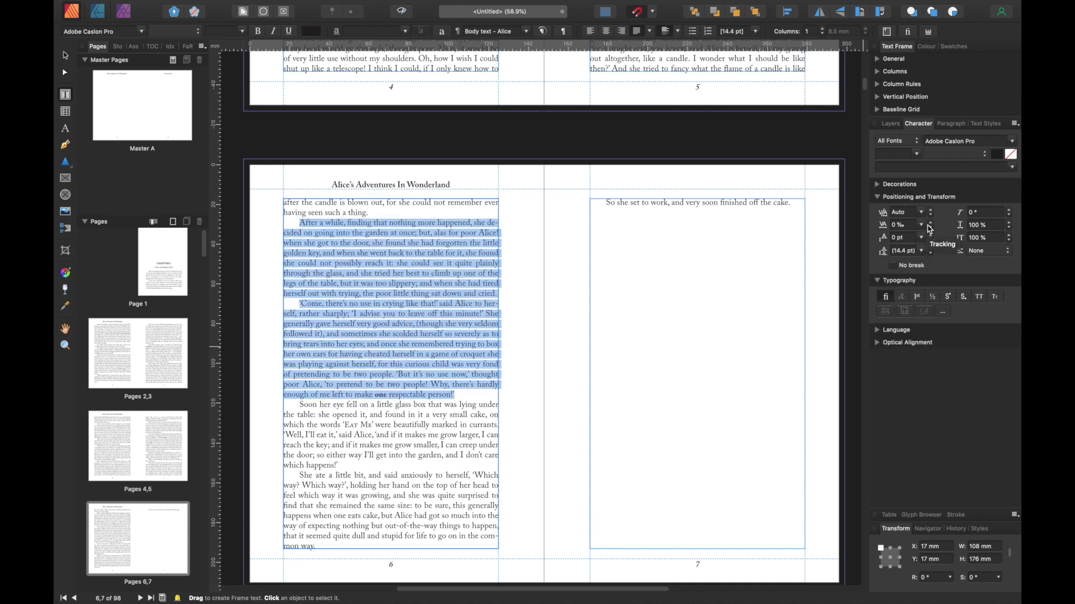
left_click(921, 225)
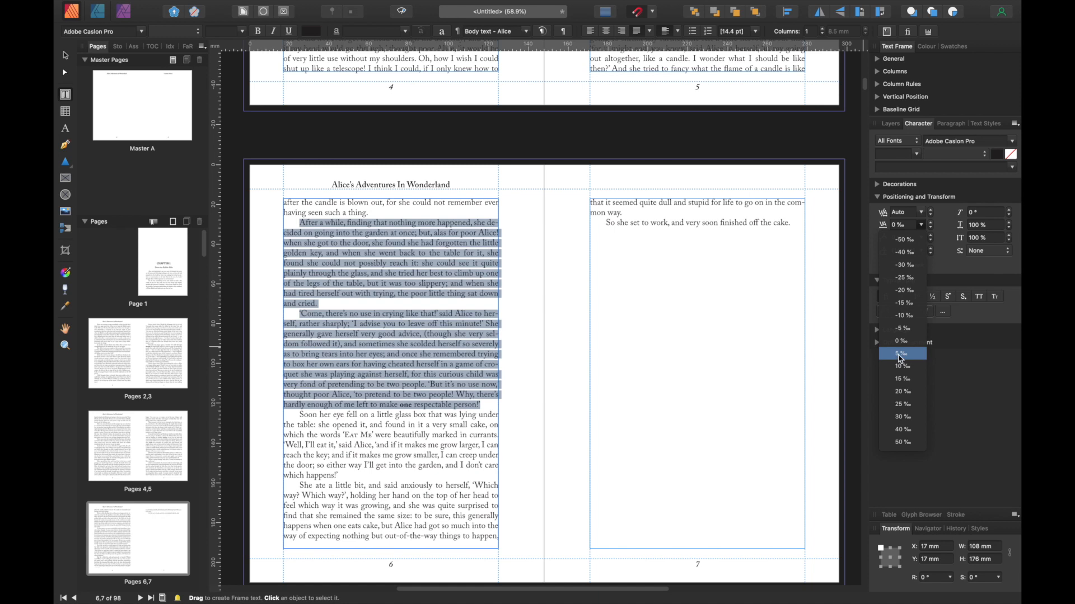
left_click(900, 356)
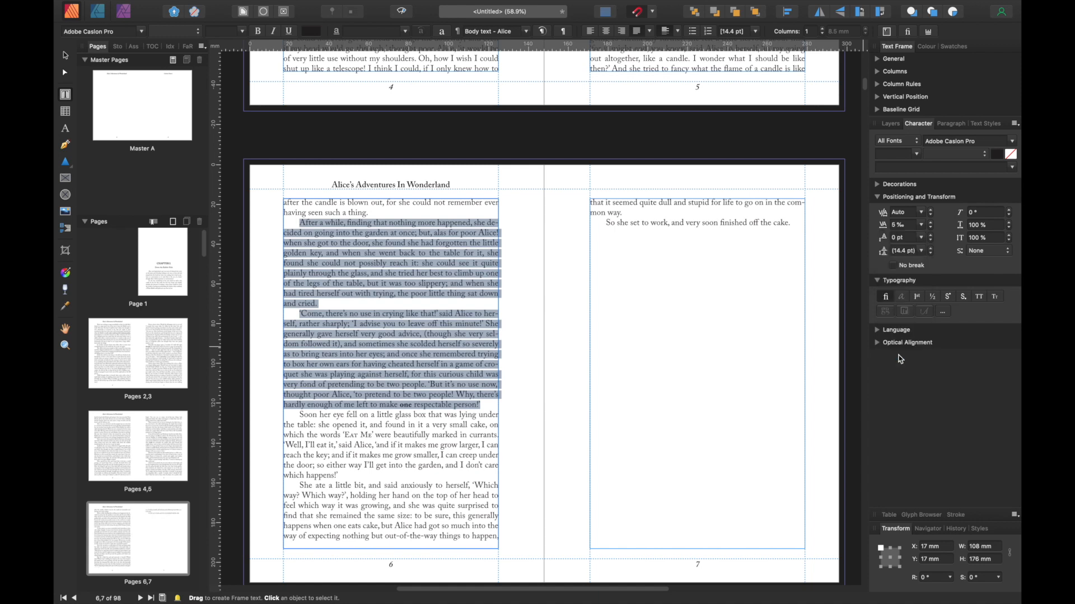
left_click(799, 225)
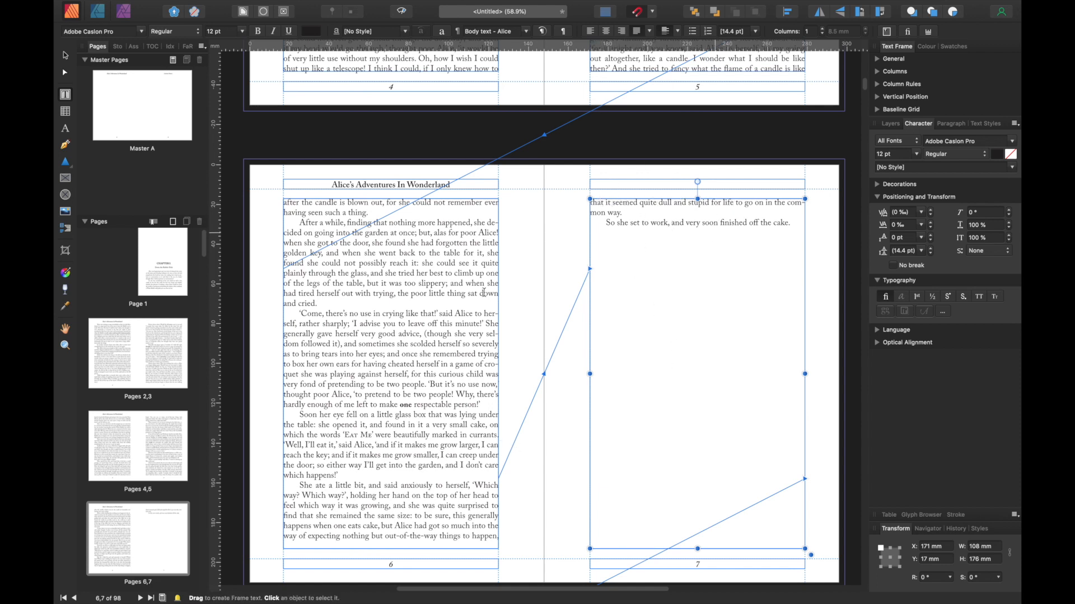
Centre the three small-caps address lines from "Alice's Right Foot" to "with Alice's love" on page 10
scroll(535, 353, "down", 1)
scroll(535, 352, "down", 10)
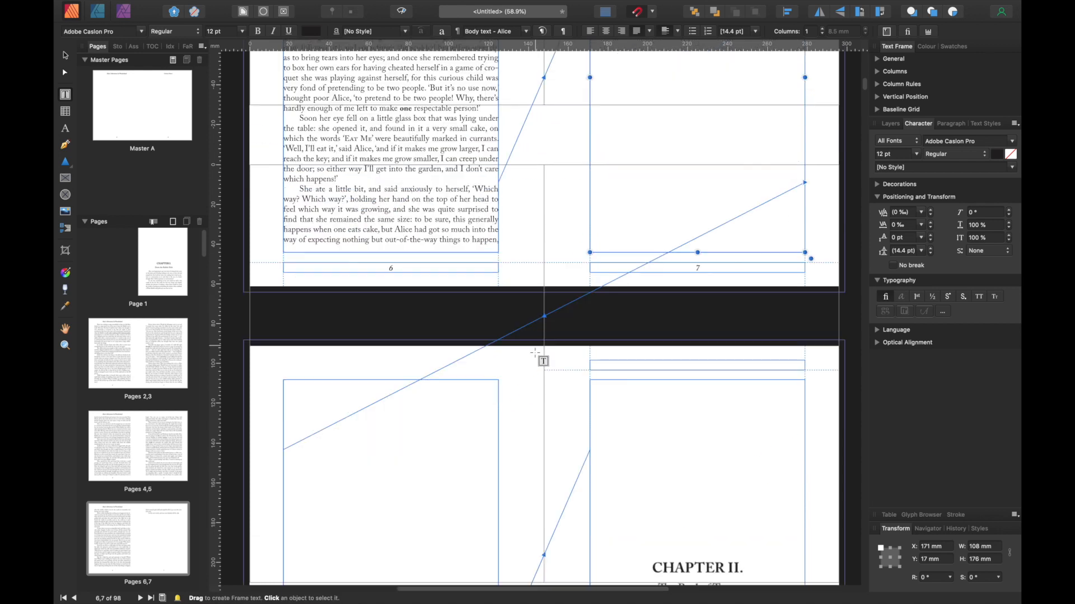
scroll(535, 353, "down", 8)
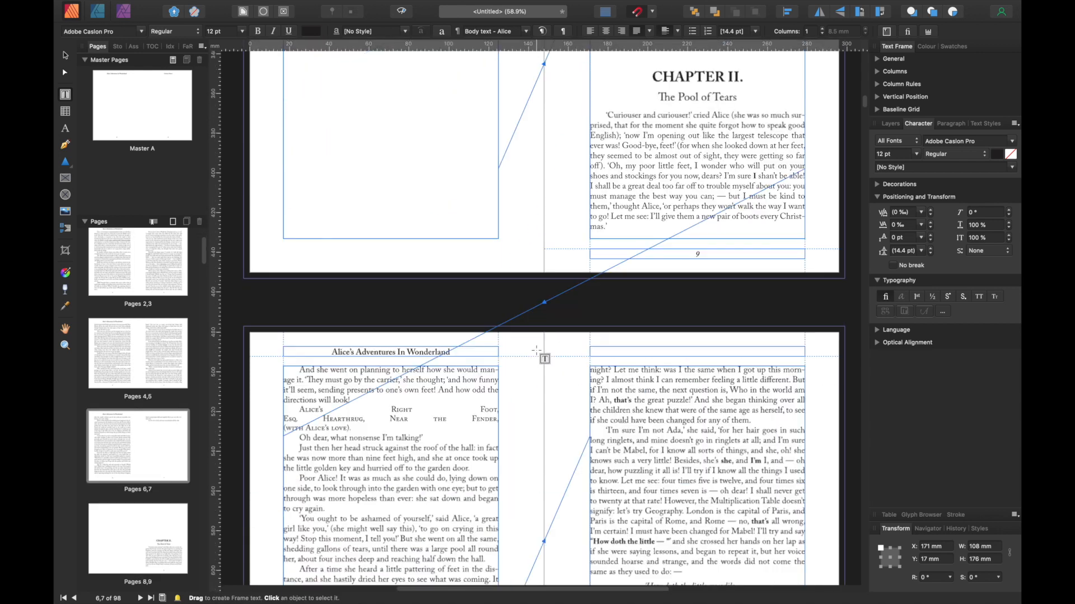
left_click_drag(299, 266, 353, 285)
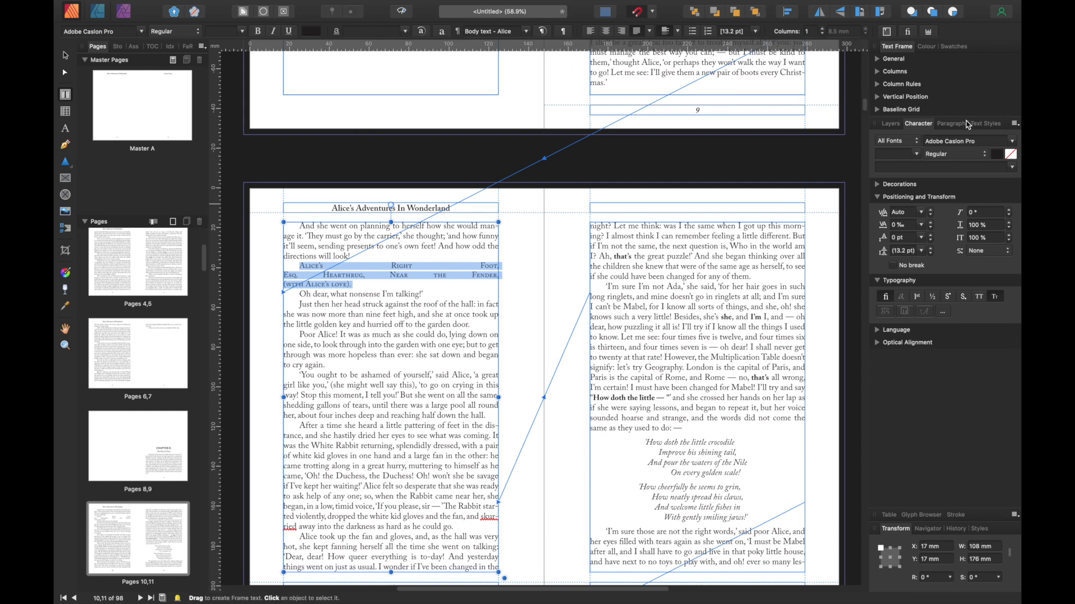
left_click(590, 32)
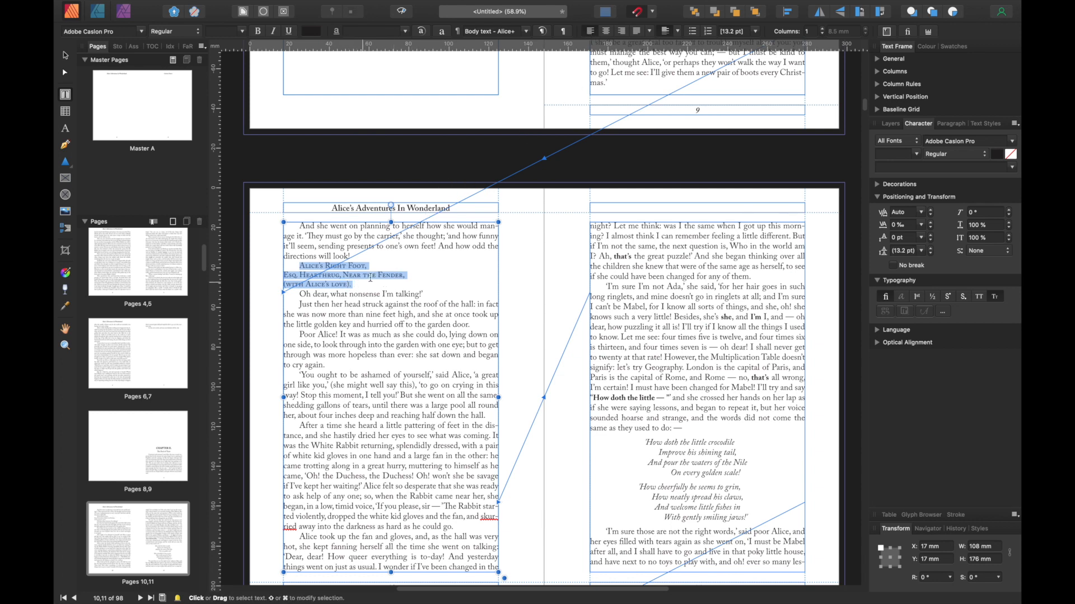
left_click(607, 32)
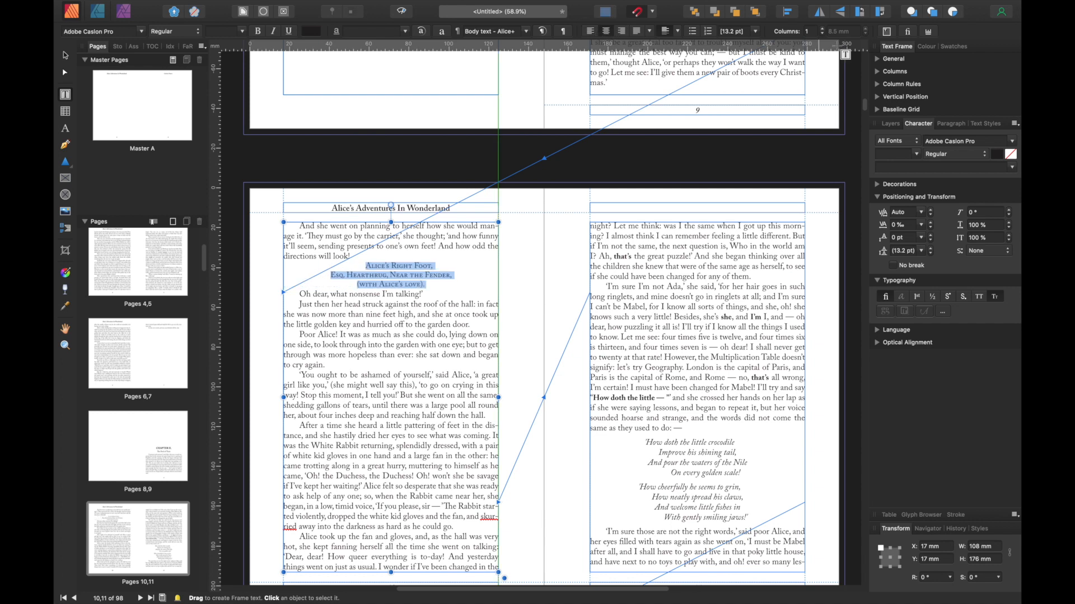
Reduce the first-line indent of the selected address lines on page 10 to 0 mm
left_click(949, 124)
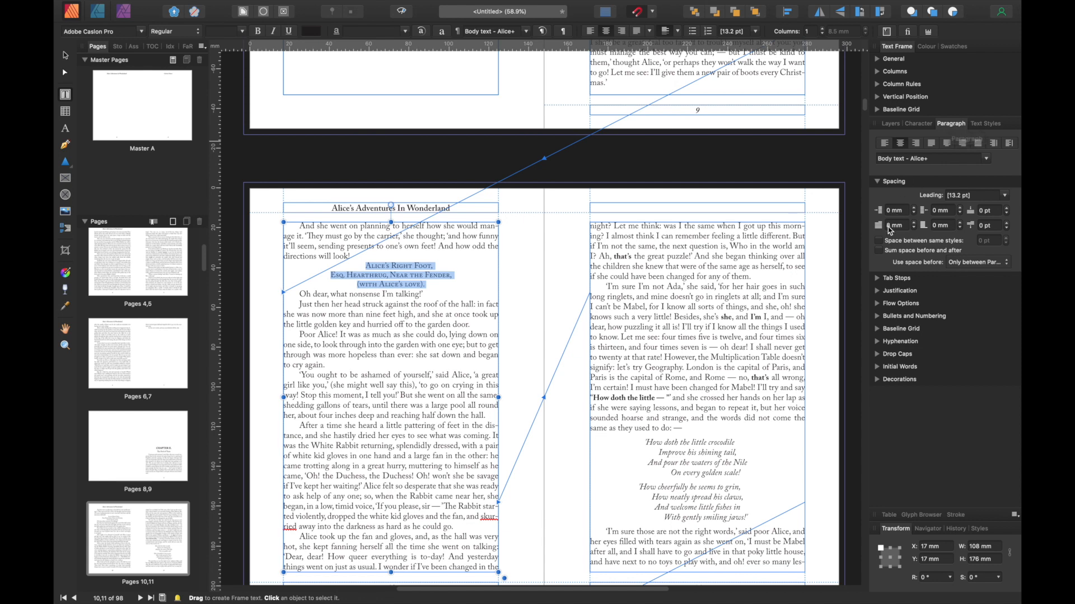
left_click(916, 229)
left_click(916, 228)
left_click(916, 228)
left_click(916, 229)
left_click(915, 228)
left_click(915, 229)
left_click(916, 228)
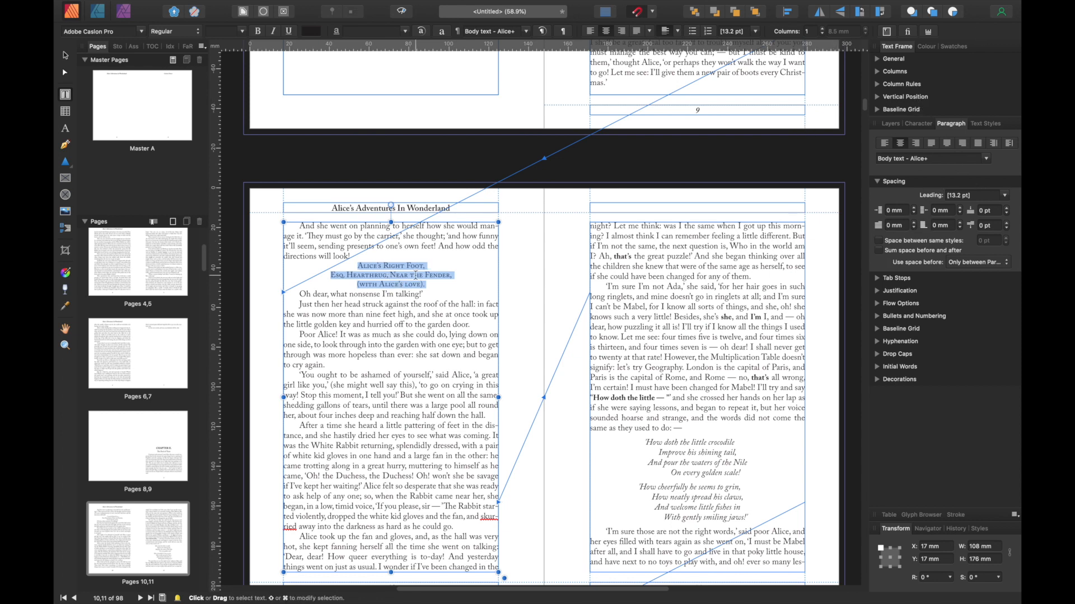
Check the character and paragraph settings of the italic verse beginning "Let us both go to law" on page 21, and clear the selection
scroll(675, 330, "down", 10)
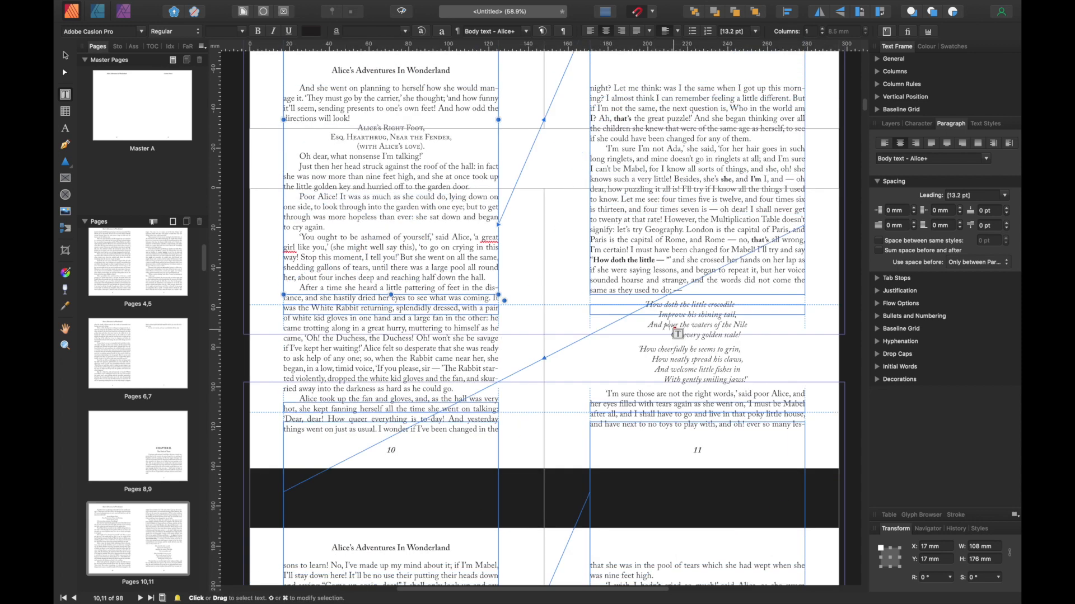
scroll(677, 332, "down", 8)
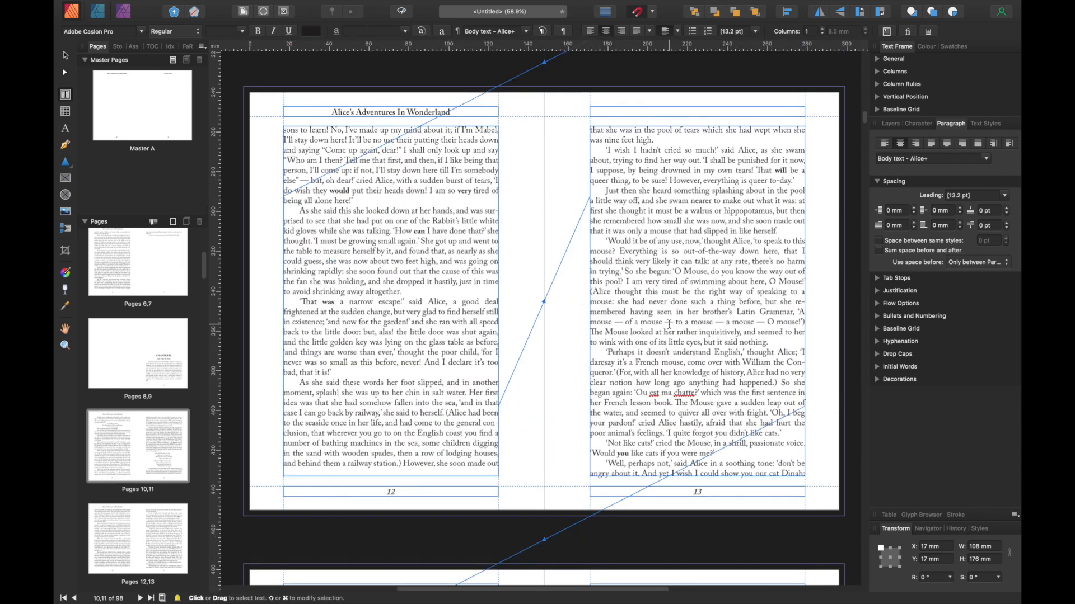
scroll(669, 324, "down", 16)
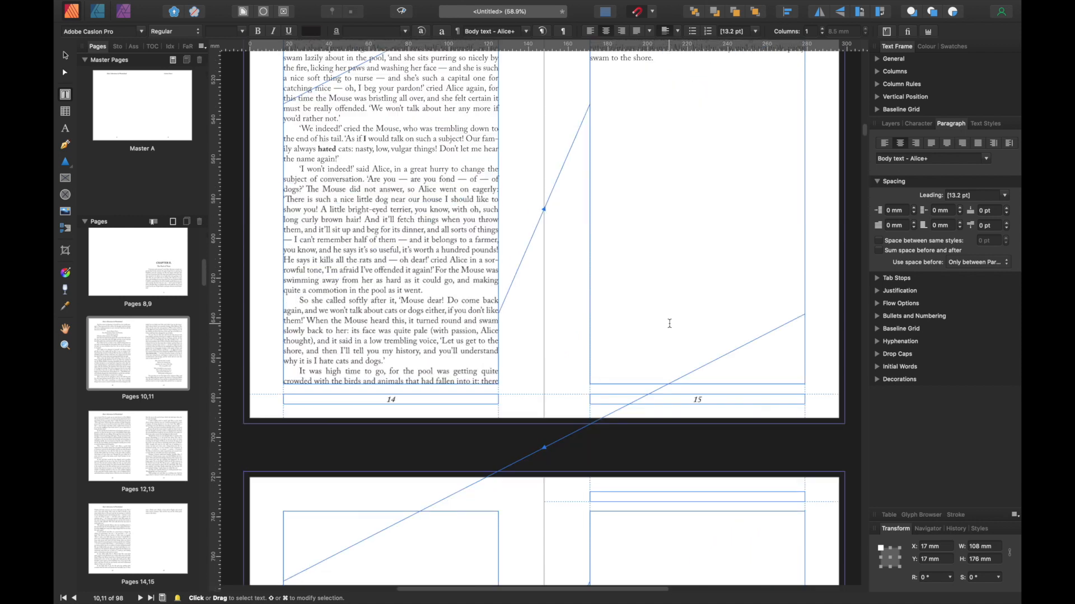
scroll(669, 322, "down", 14)
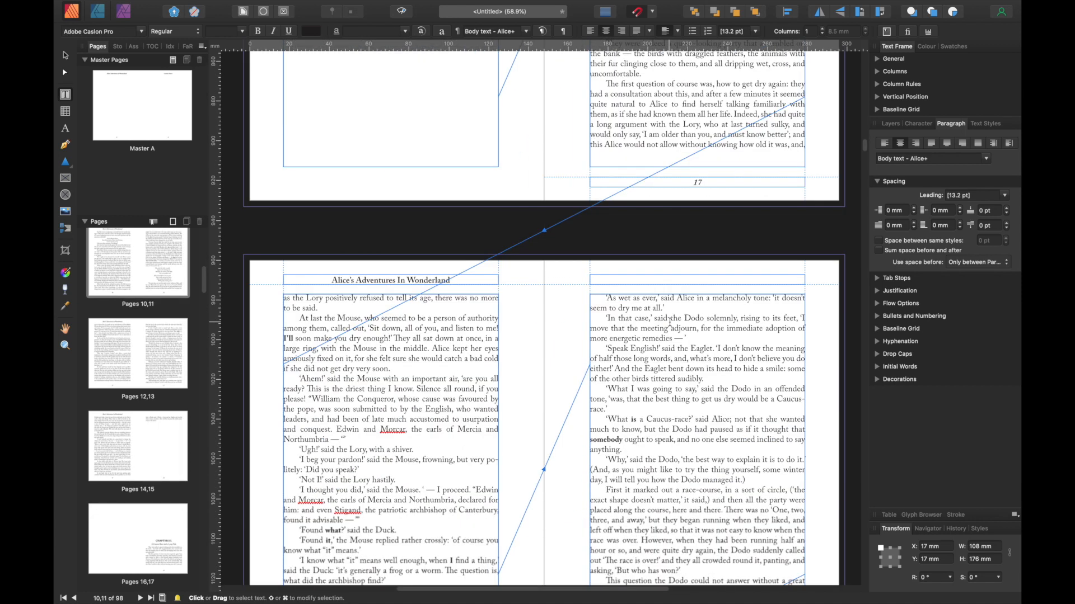
scroll(670, 323, "down", 4)
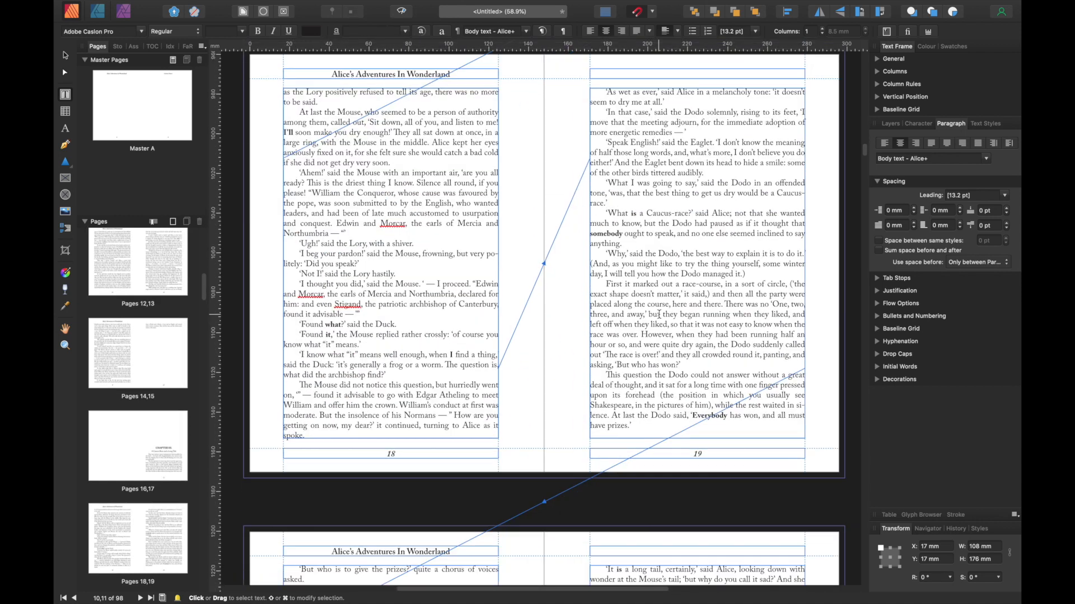
scroll(660, 317, "down", 11)
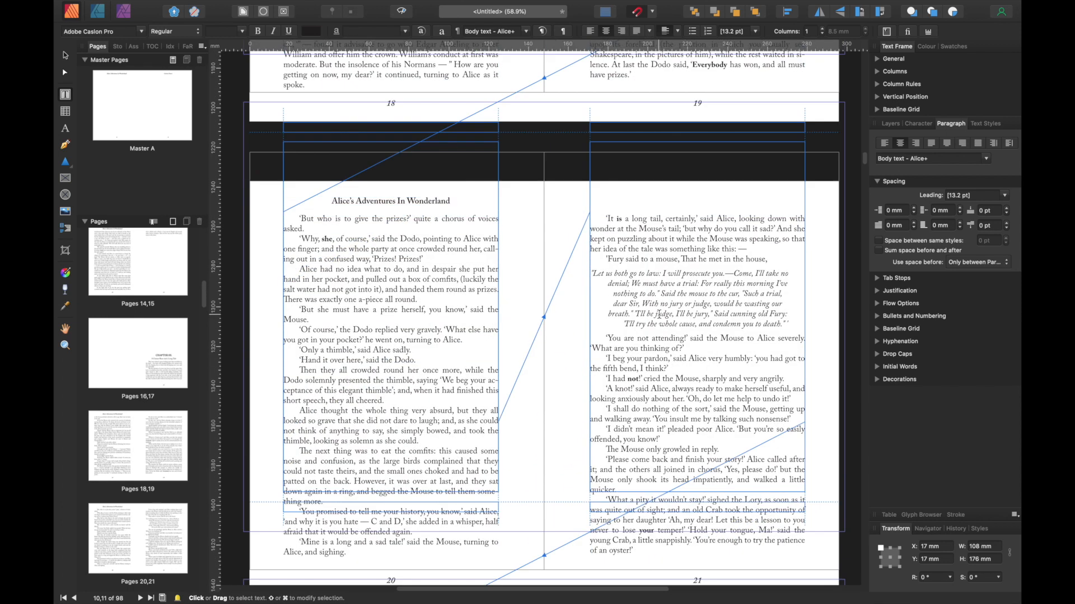
left_click_drag(790, 250, 591, 200)
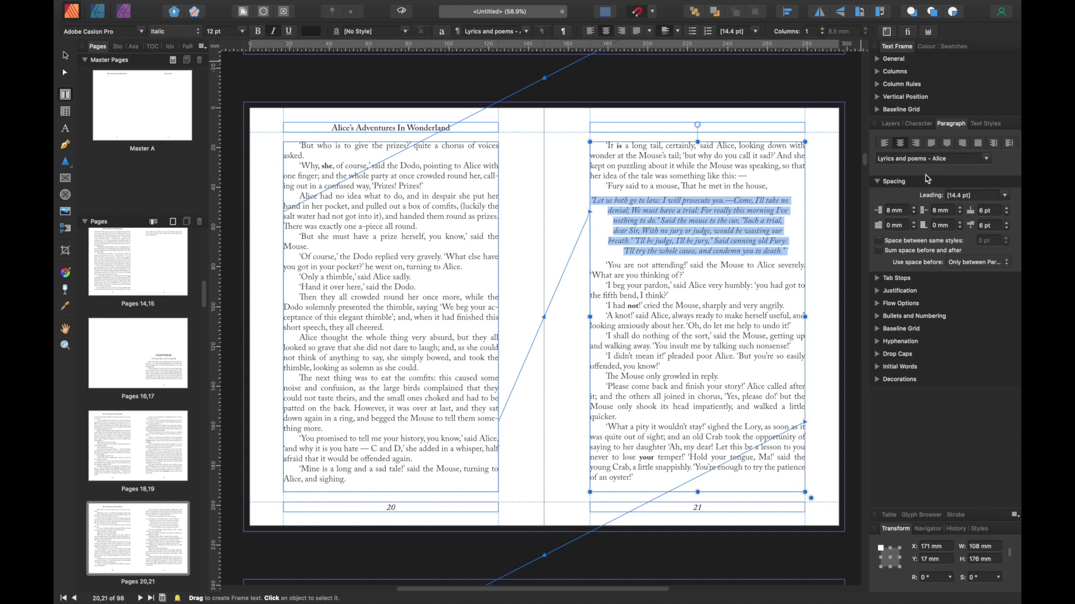
left_click(916, 124)
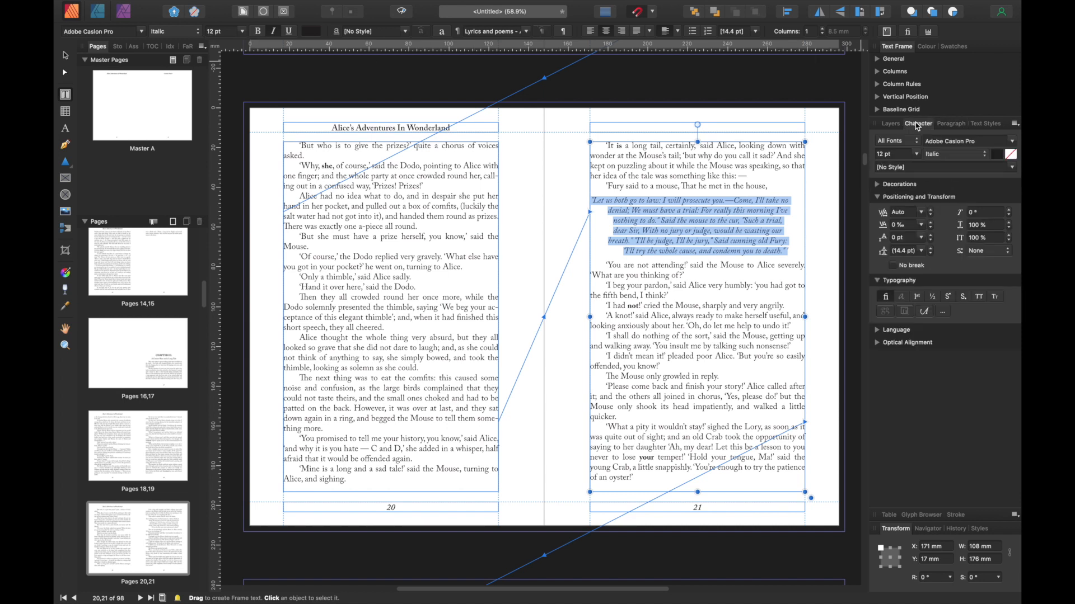
left_click(951, 123)
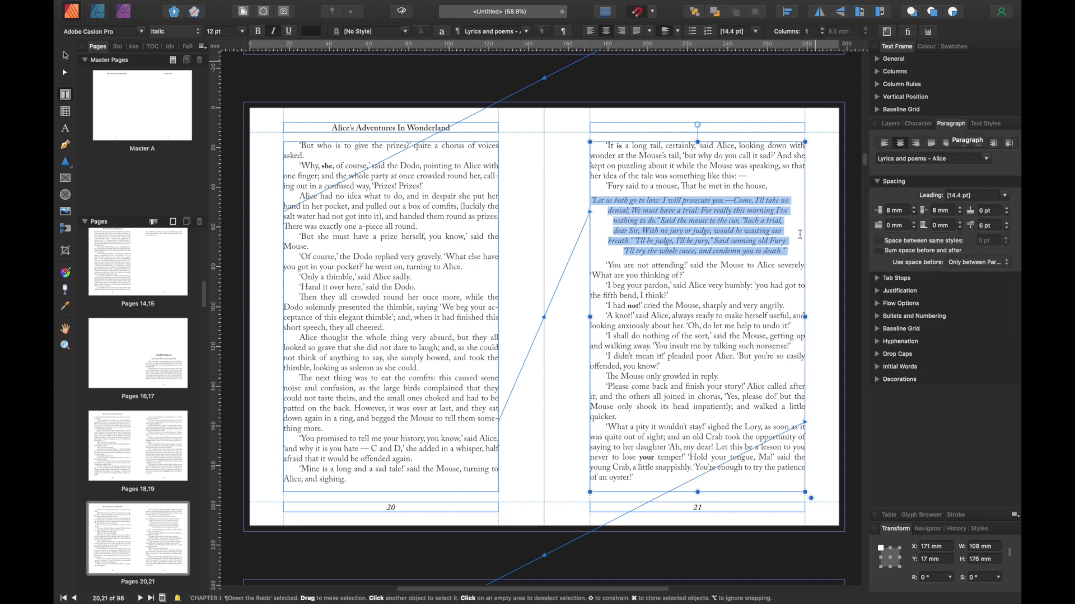
key("Right")
key("Up")
Look through pages 22 to 41 and examine the page endings, chapter openings and verse layout
scroll(576, 255, "down", 15)
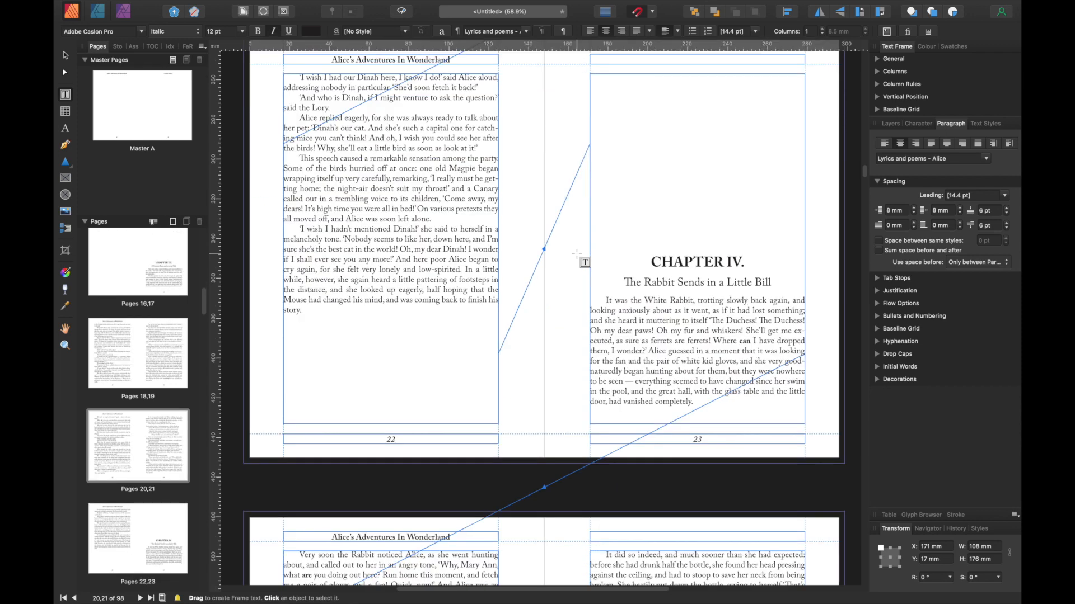
scroll(577, 254, "down", 15)
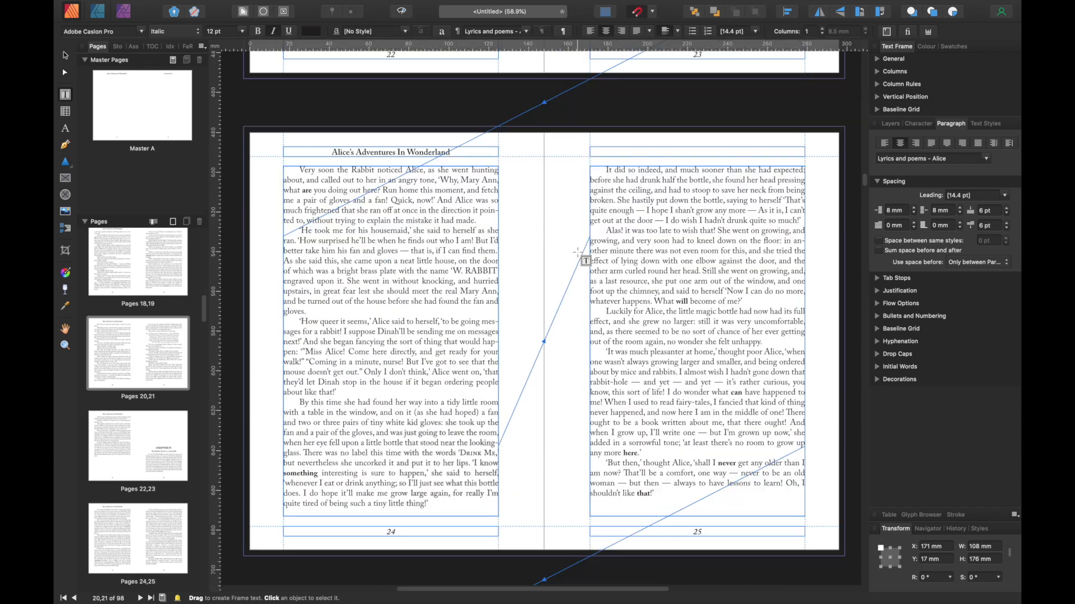
scroll(580, 250, "down", 15)
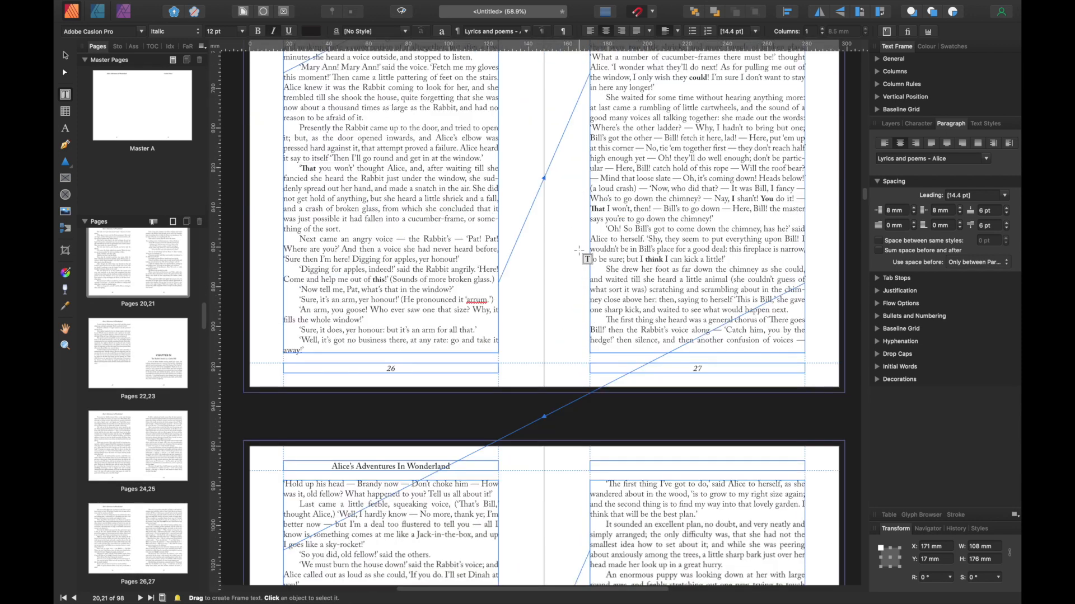
scroll(579, 250, "down", 15)
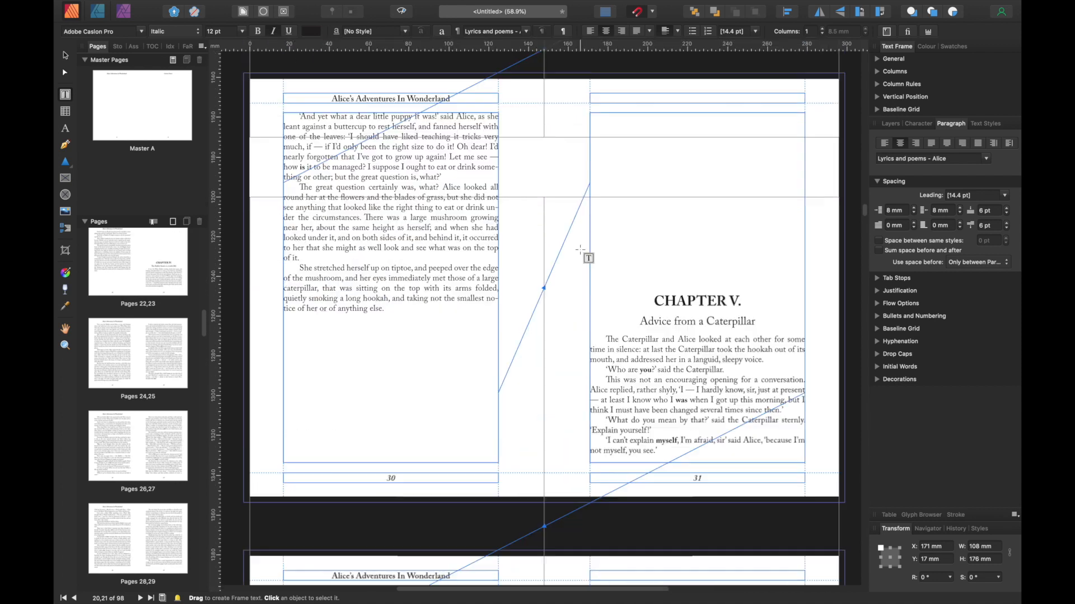
scroll(580, 249, "down", 12)
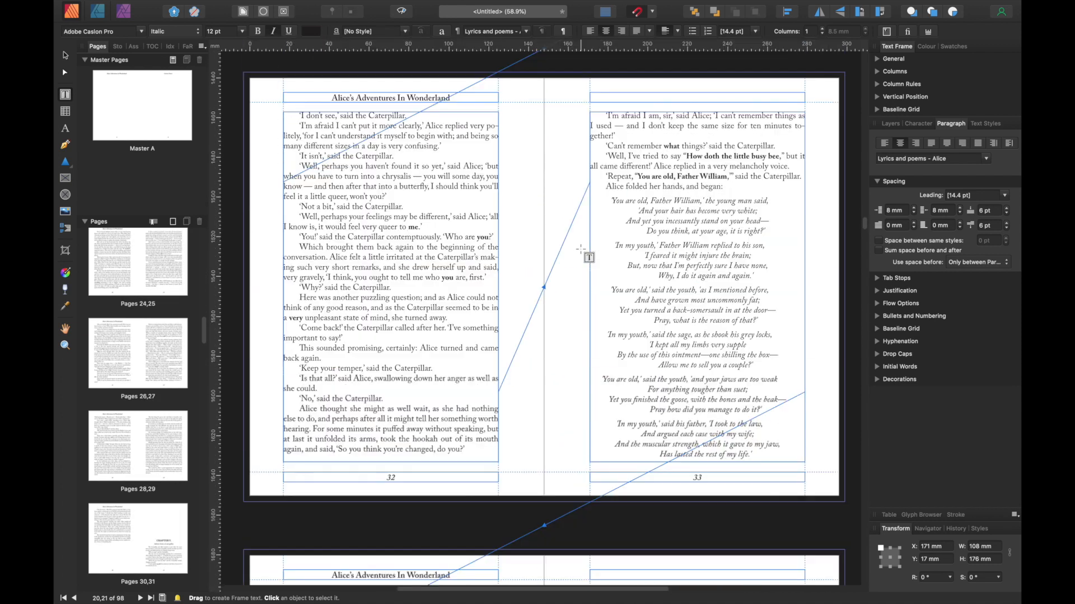
scroll(581, 250, "down", 10)
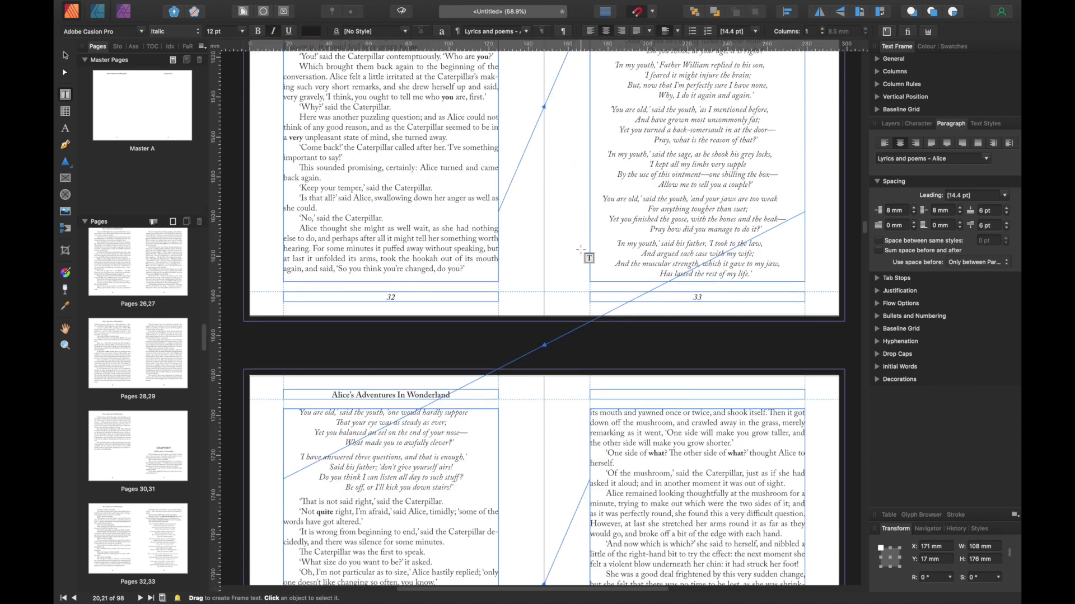
scroll(580, 249, "down", 12)
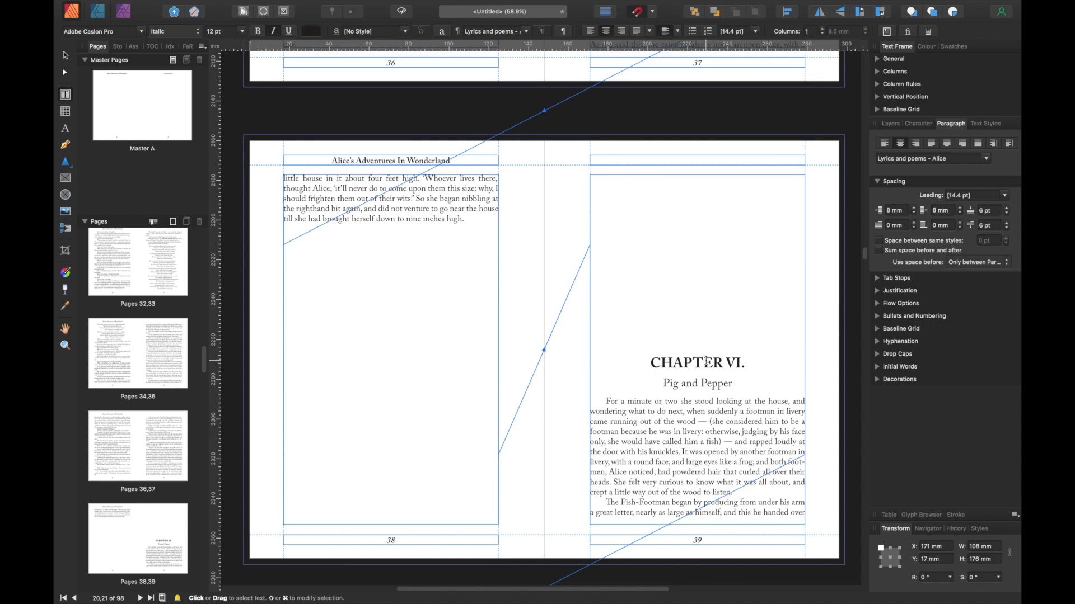
scroll(619, 312, "down", 5)
scroll(640, 151, "down", 3)
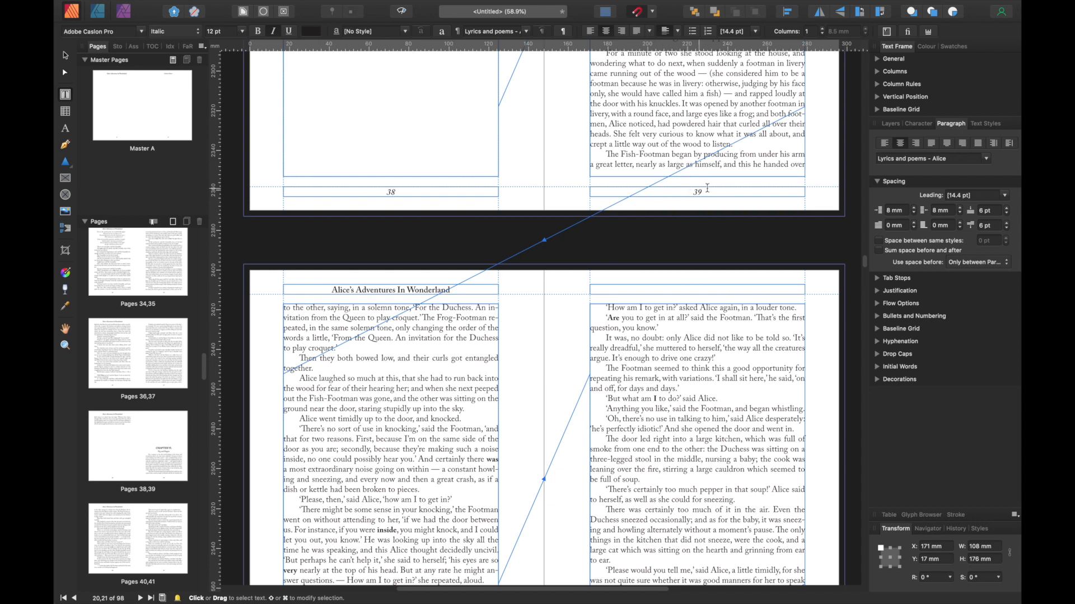
Examine the page endings and the verse and chorus layout from page 40 onward, and return to the start of the document
scroll(614, 216, "down", 9)
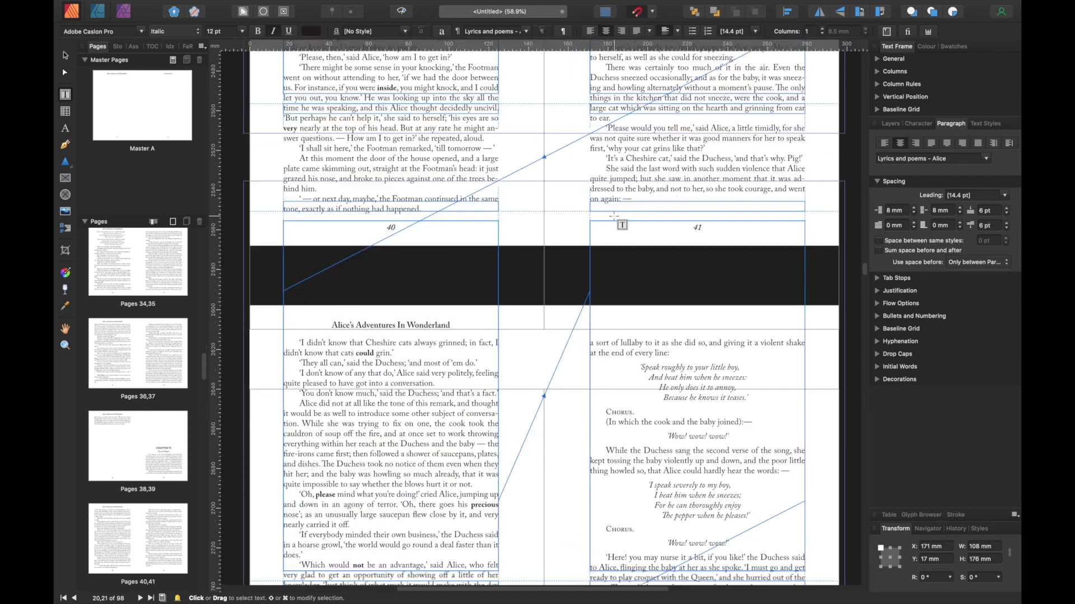
scroll(614, 216, "down", 11)
scroll(618, 216, "up", 7)
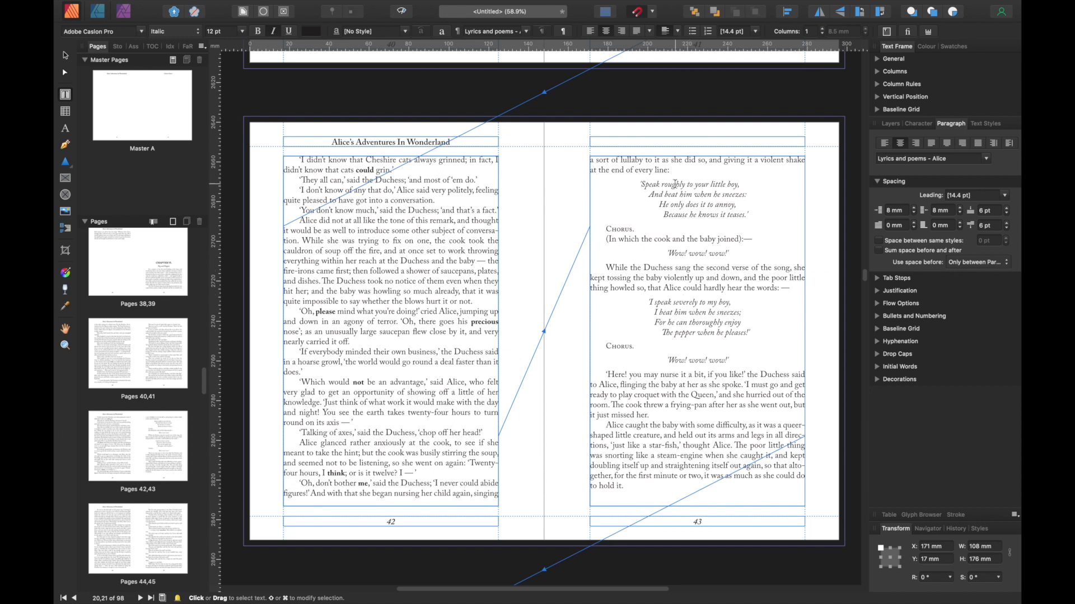
scroll(669, 299, "down", 3)
scroll(670, 305, "down", 7)
left_click_drag(866, 286, 862, 50)
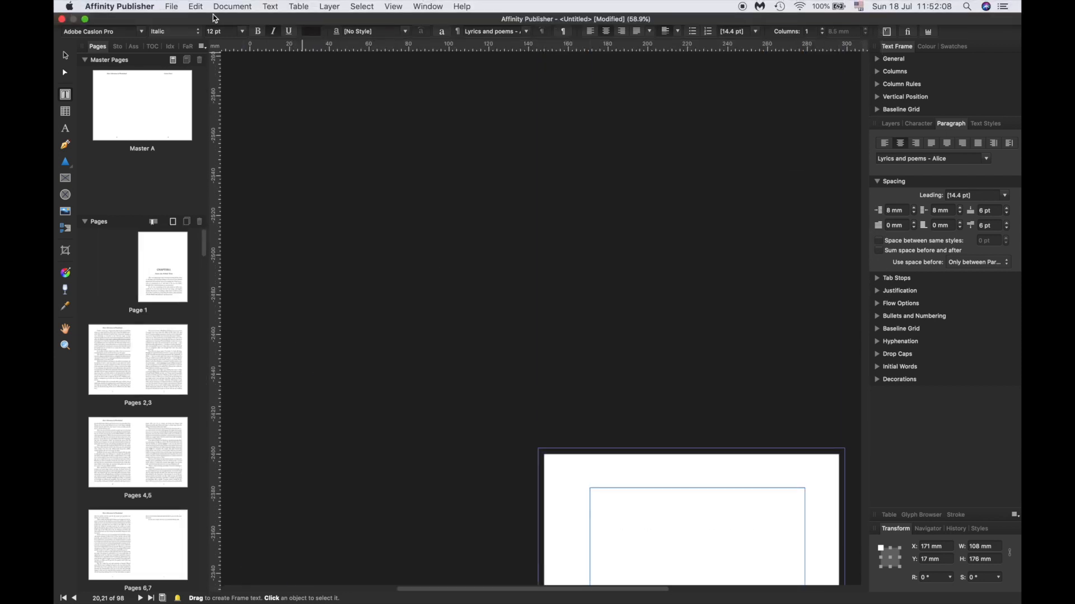
Save the document to the Desktop under the name Alice Project
left_click(169, 6)
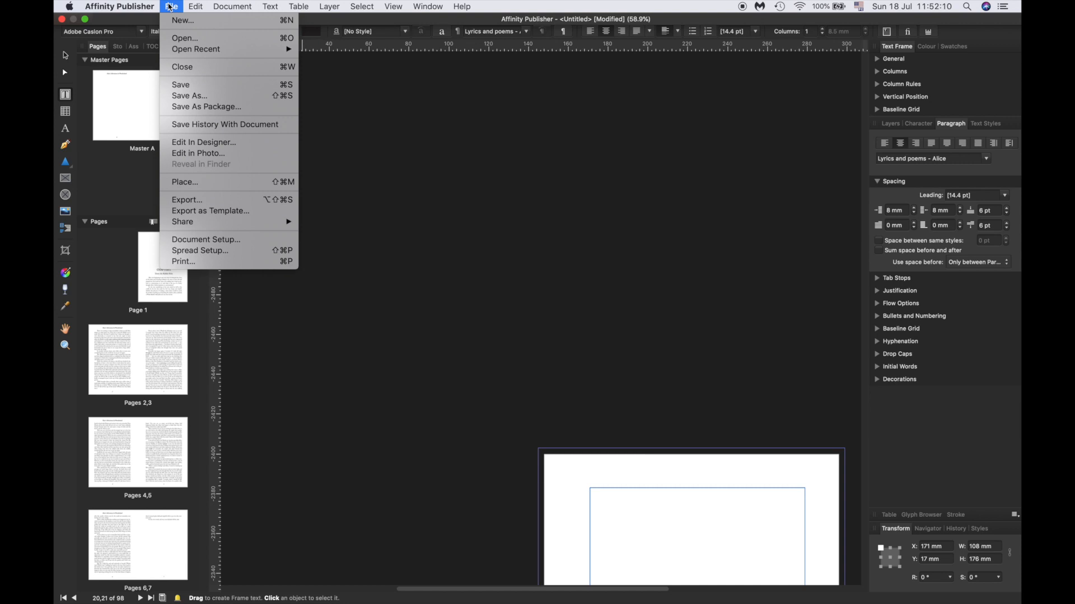
left_click(220, 95)
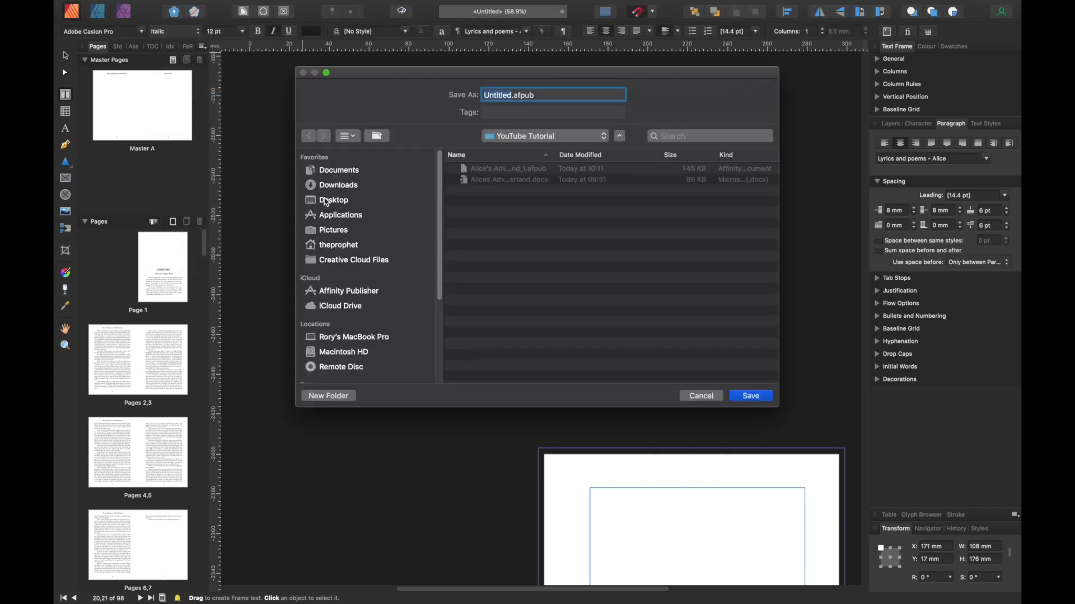
left_click(327, 200)
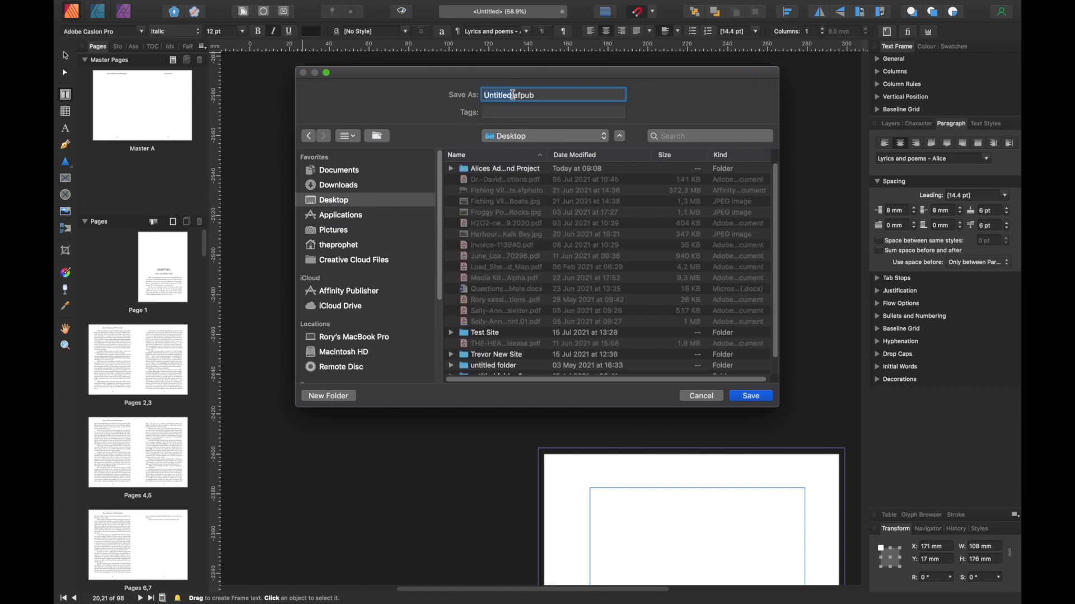
type("Alice Projet")
key("BackSpace")
type("ct")
left_click(752, 397)
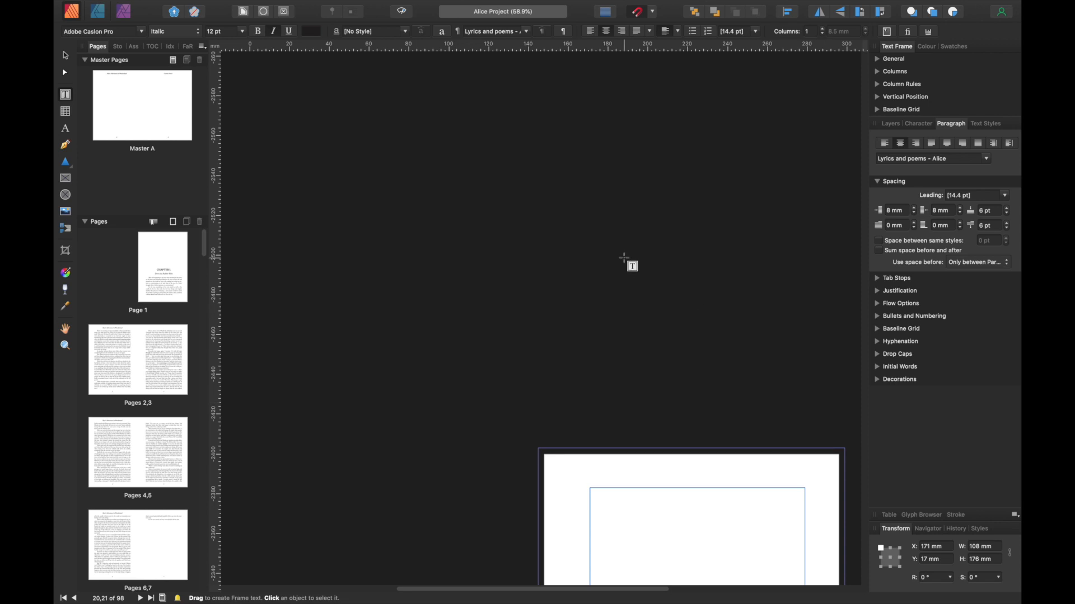
Switch to Chrome and compare the opening of the Project Gutenberg text of Alice's Adventures in Wonderland with the Chapter I page
scroll(684, 304, "down", 6)
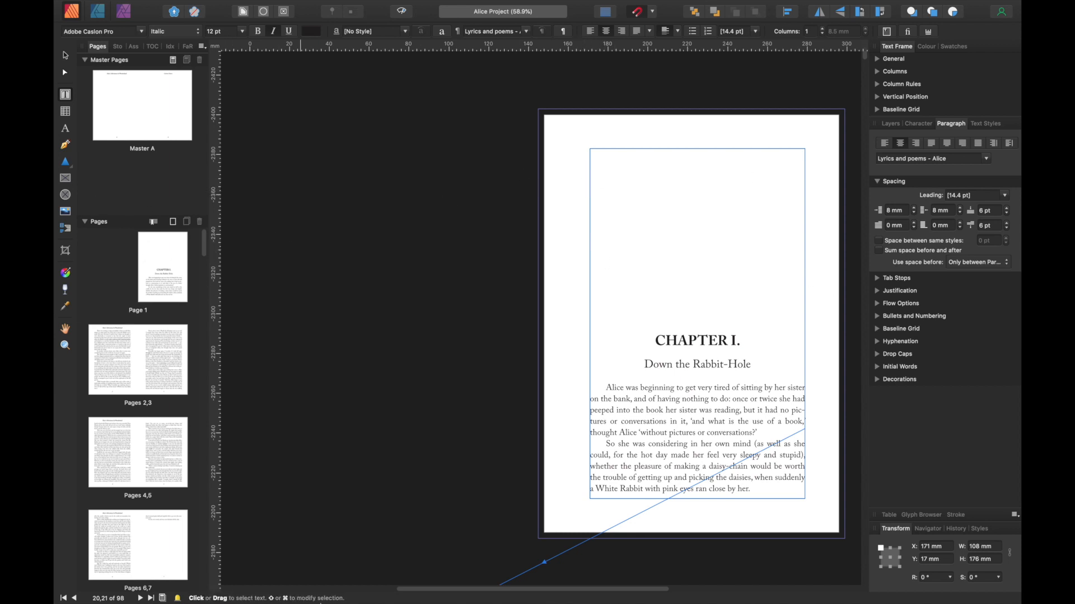
mouse_move(341, 602)
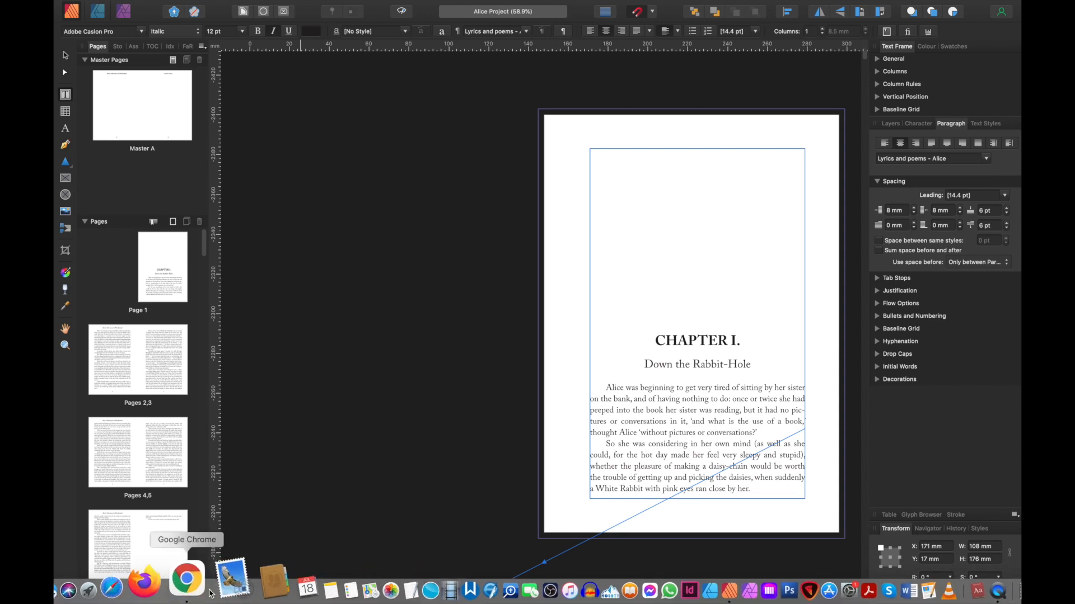
left_click(195, 579)
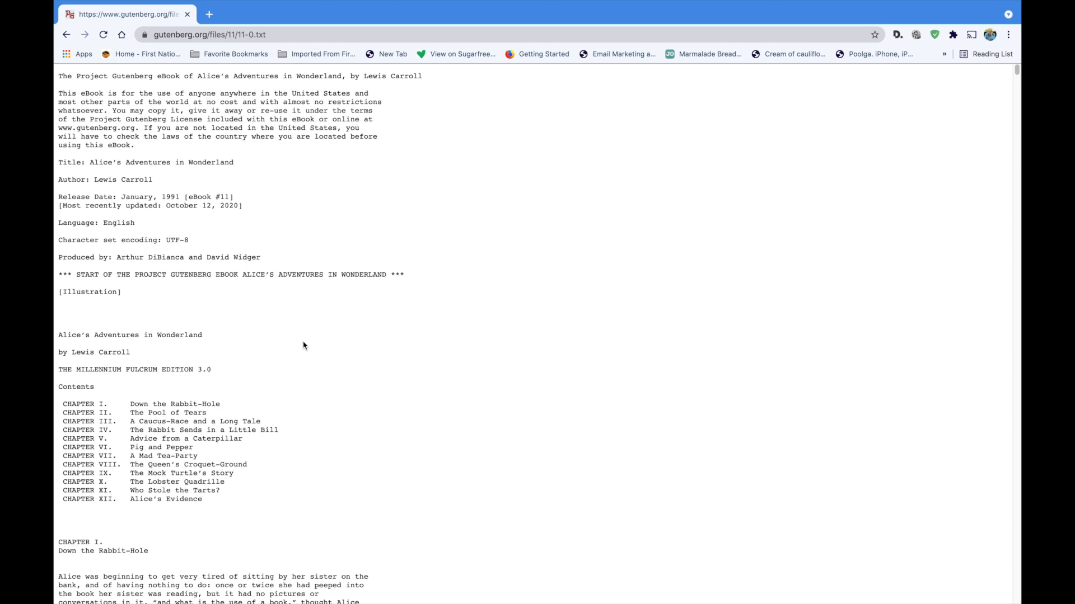
scroll(303, 346, "down", 7)
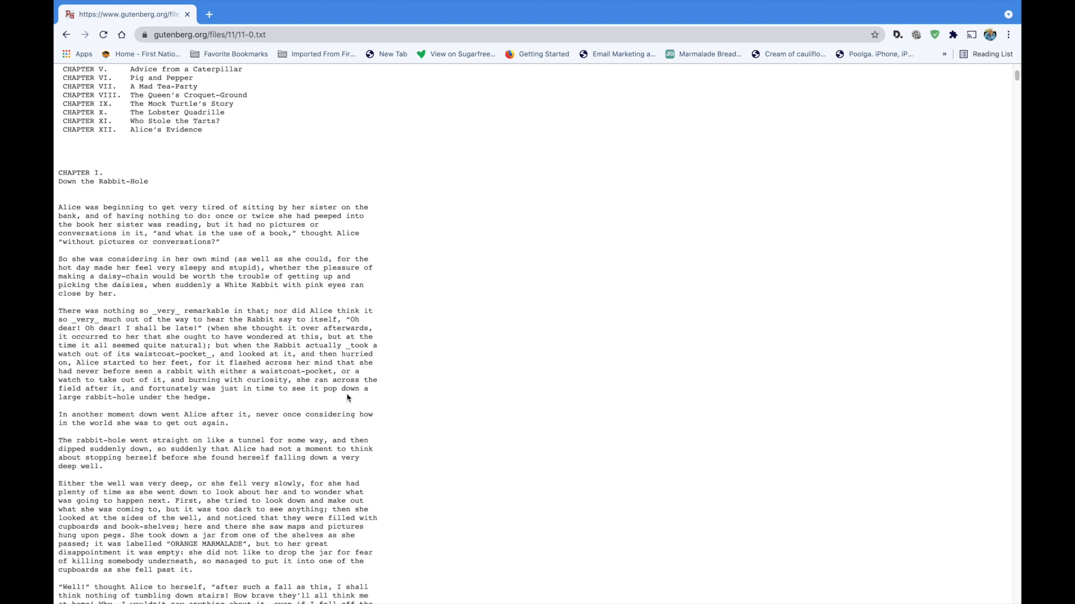
key("super+Tab")
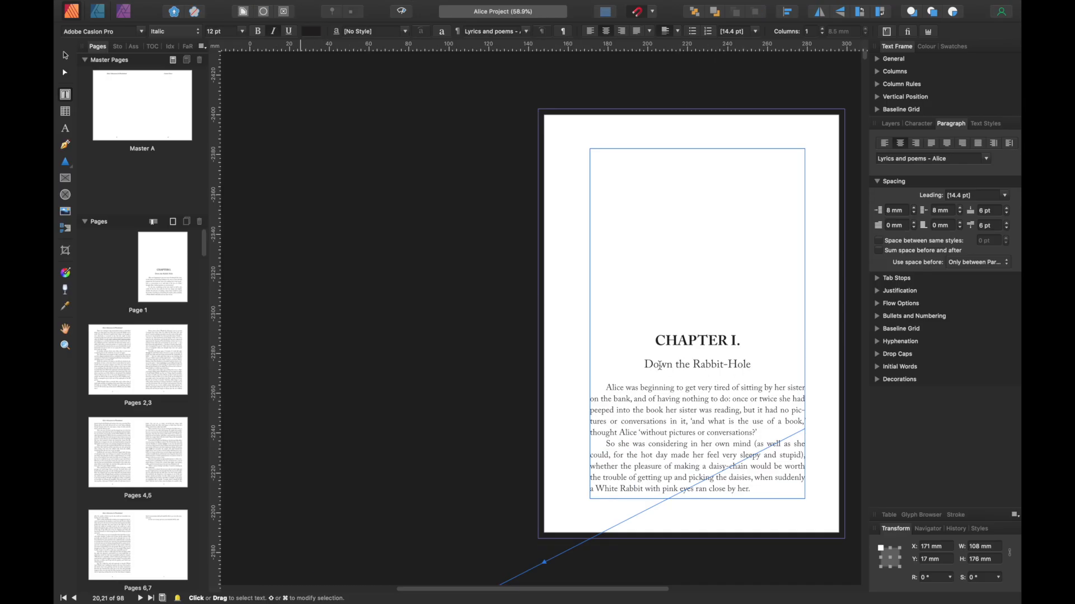
key("super+Tab")
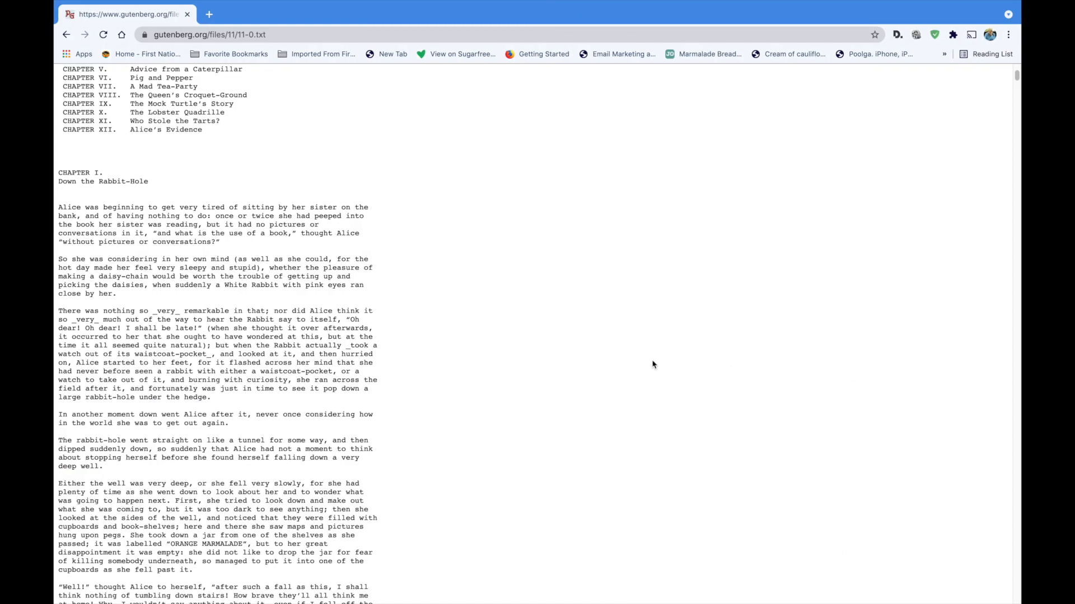
scroll(269, 166, "up", 7)
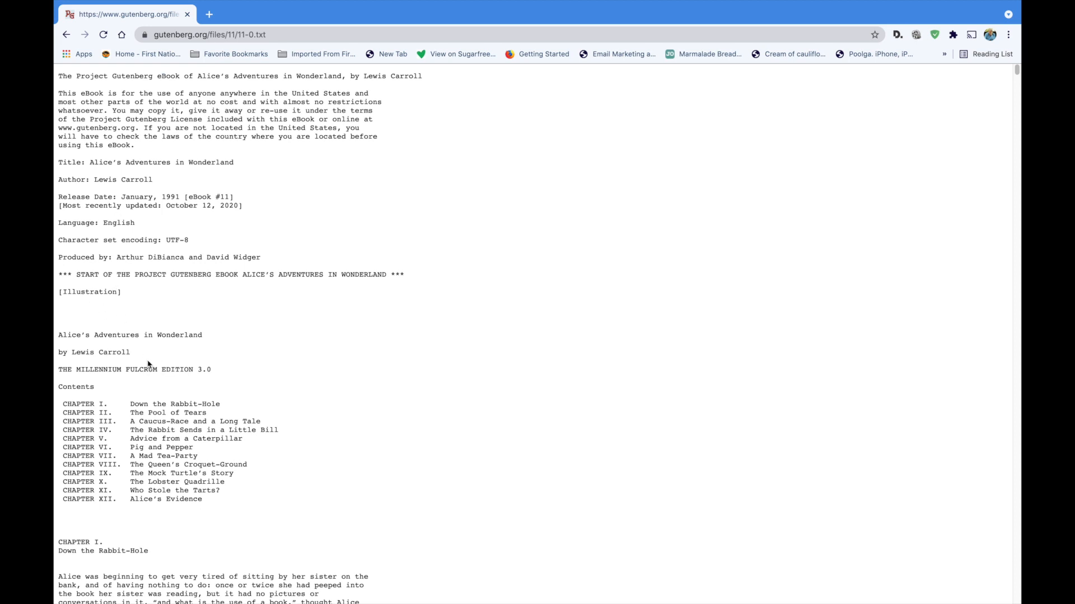
Copy the Gutenberg front matter from the "Title:" line through "THE MILLENNIUM FULCRUM EDITION 3.0" and switch back to Affinity Publisher
left_click_drag(214, 373, 58, 159)
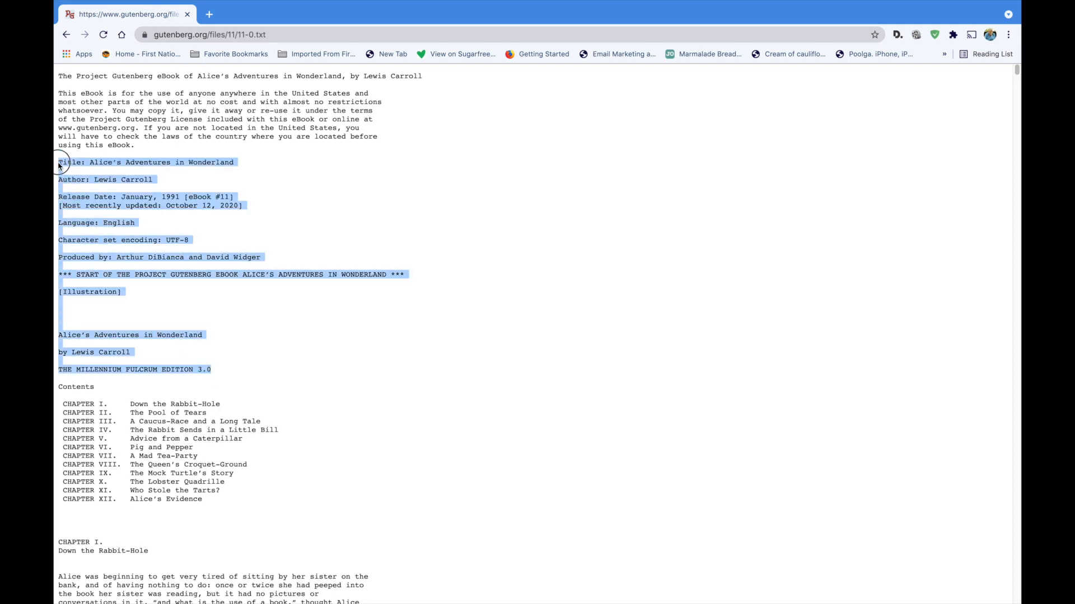
right_click(144, 165)
left_click(178, 183)
key("super+Tab")
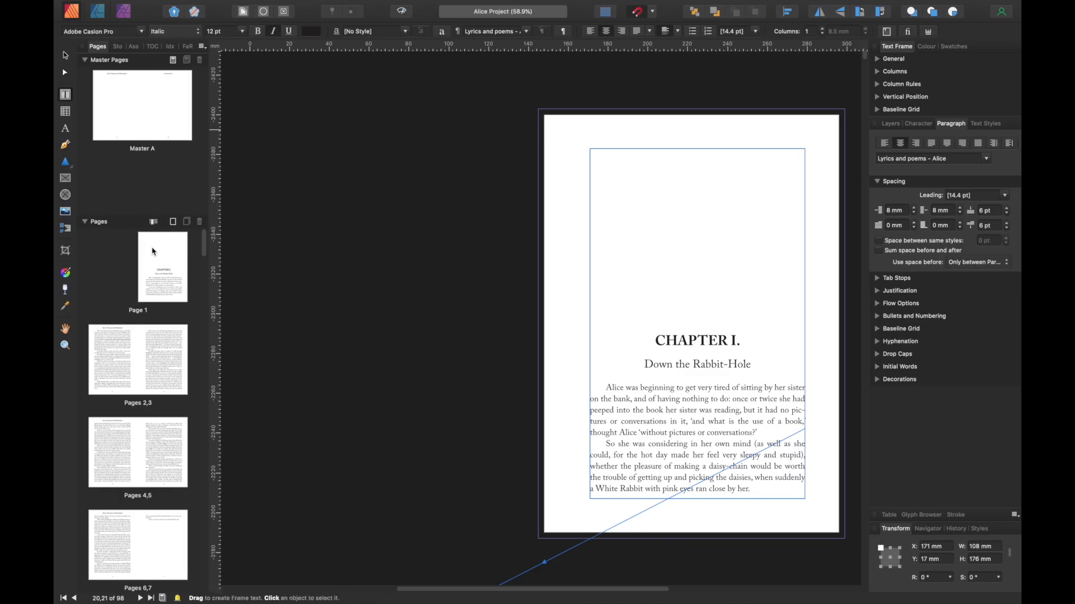
left_click(173, 222)
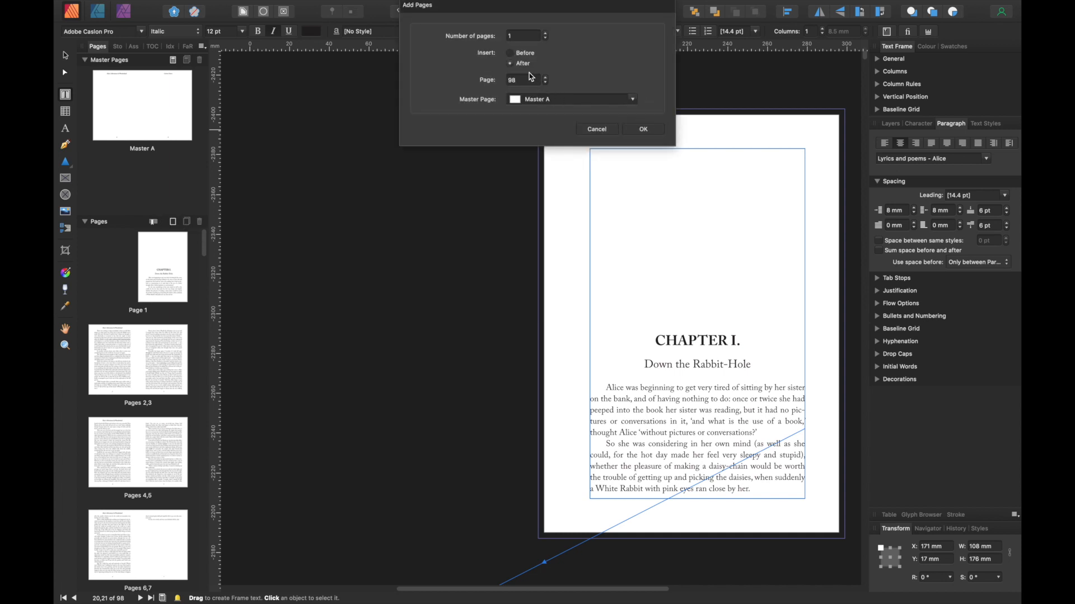
left_click(510, 53)
double_click(522, 84)
type("1")
left_click(634, 100)
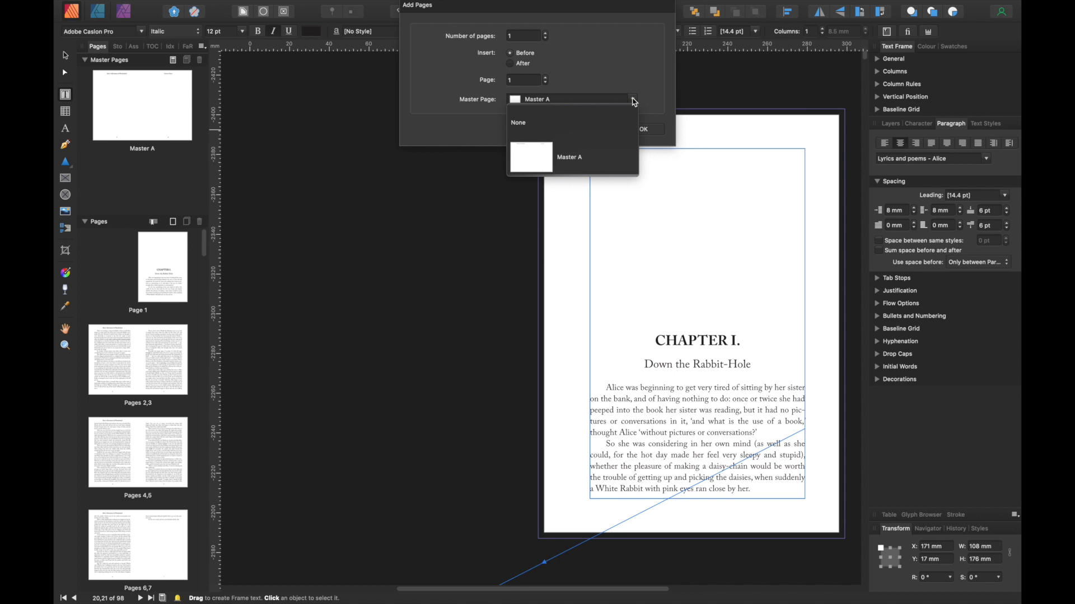
left_click(539, 123)
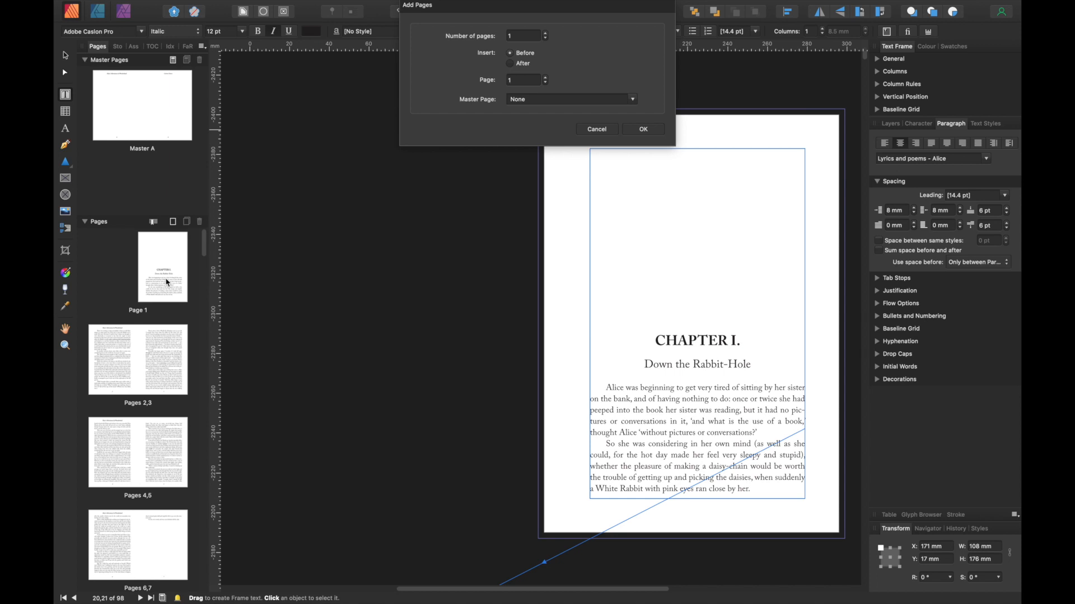
left_click(603, 129)
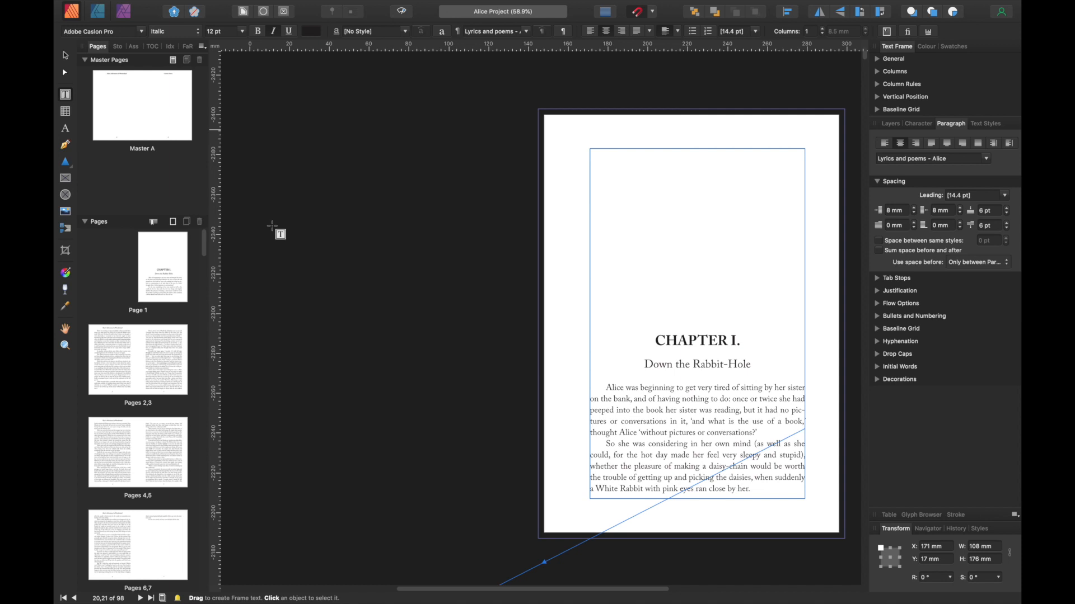
Insert 2 pages before page 1 with no master page, and view the spread with the Chapter I opening
left_click(171, 257)
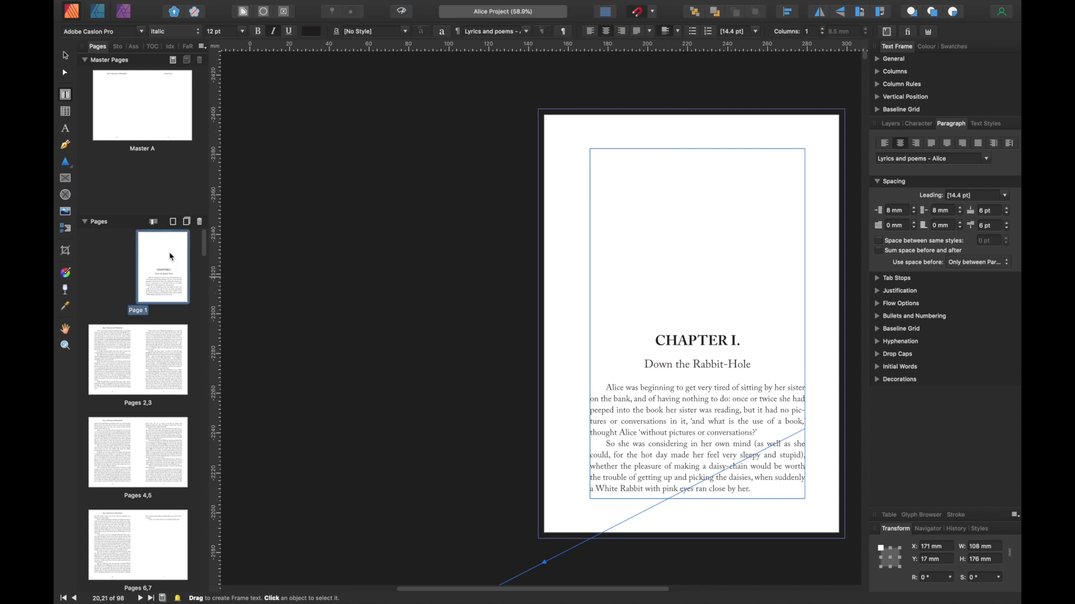
left_click(173, 223)
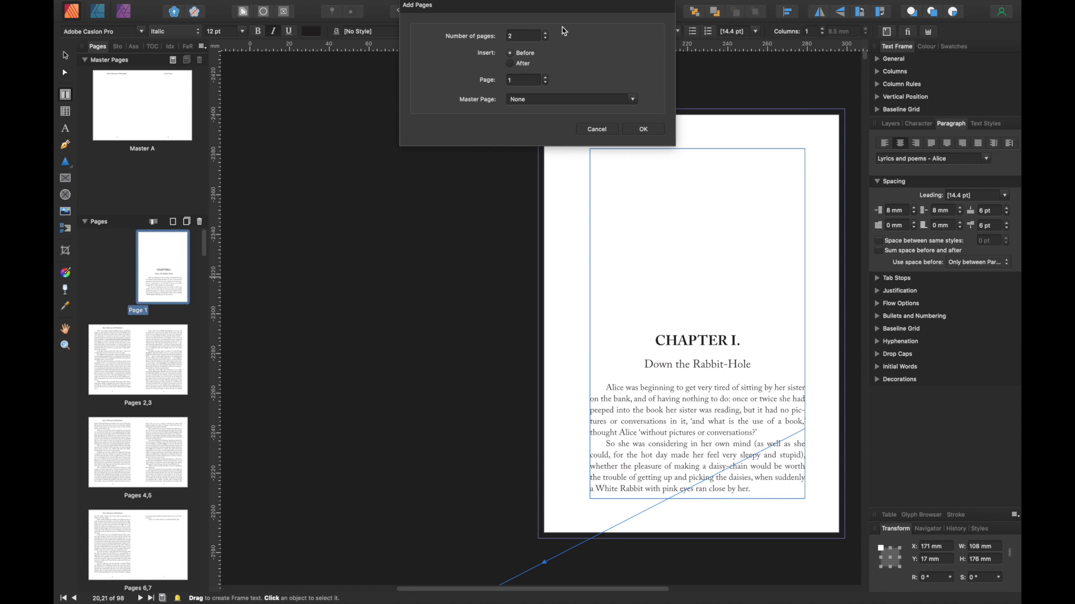
left_click(644, 130)
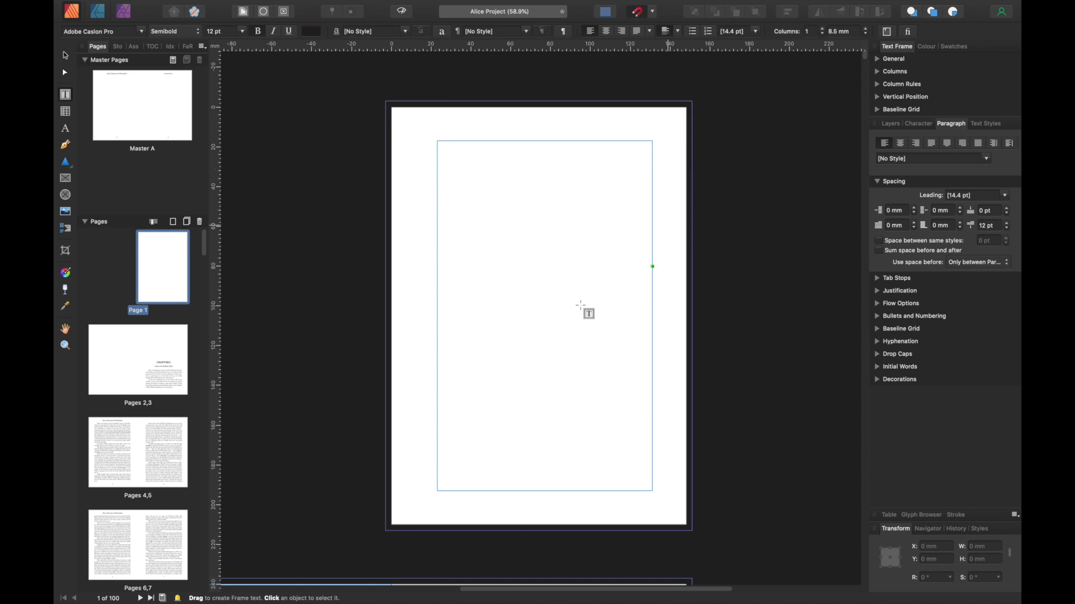
double_click(168, 365)
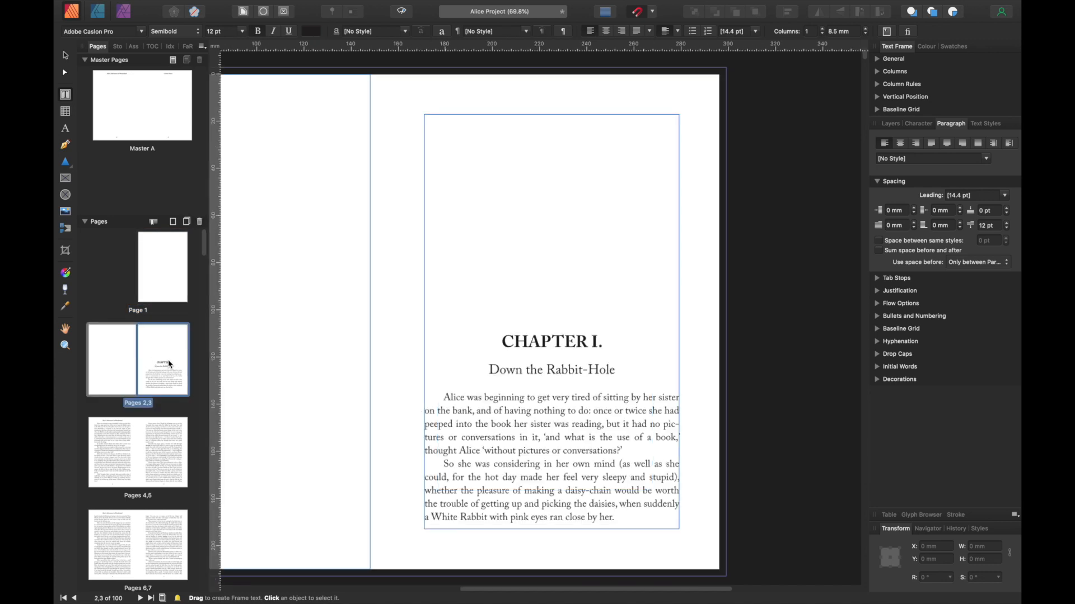
Insert another 2 pages without a master in front of the blank page 1
left_click(162, 260)
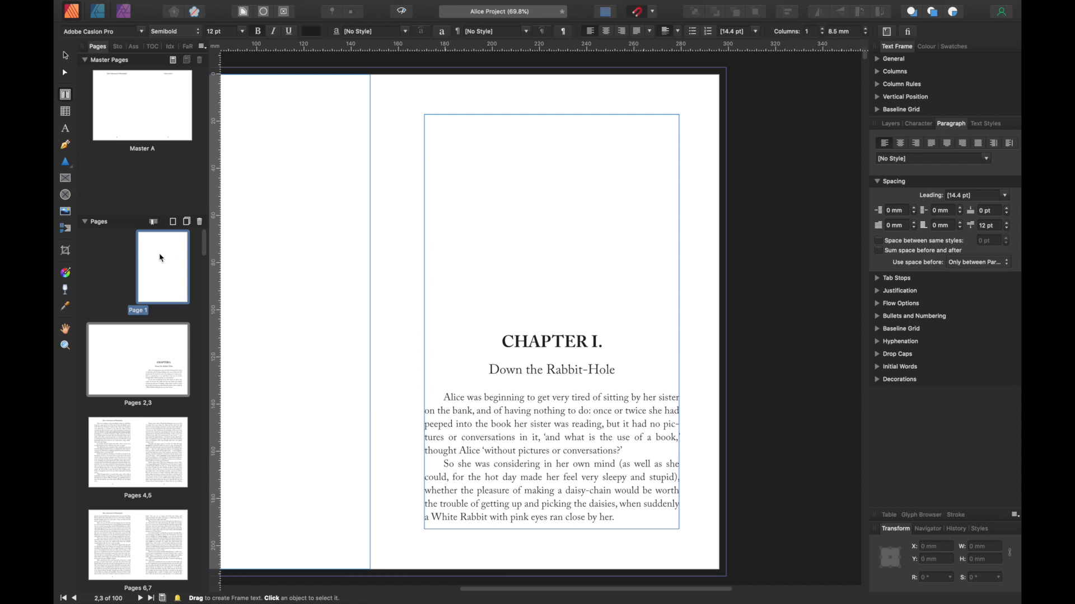
left_click(175, 223)
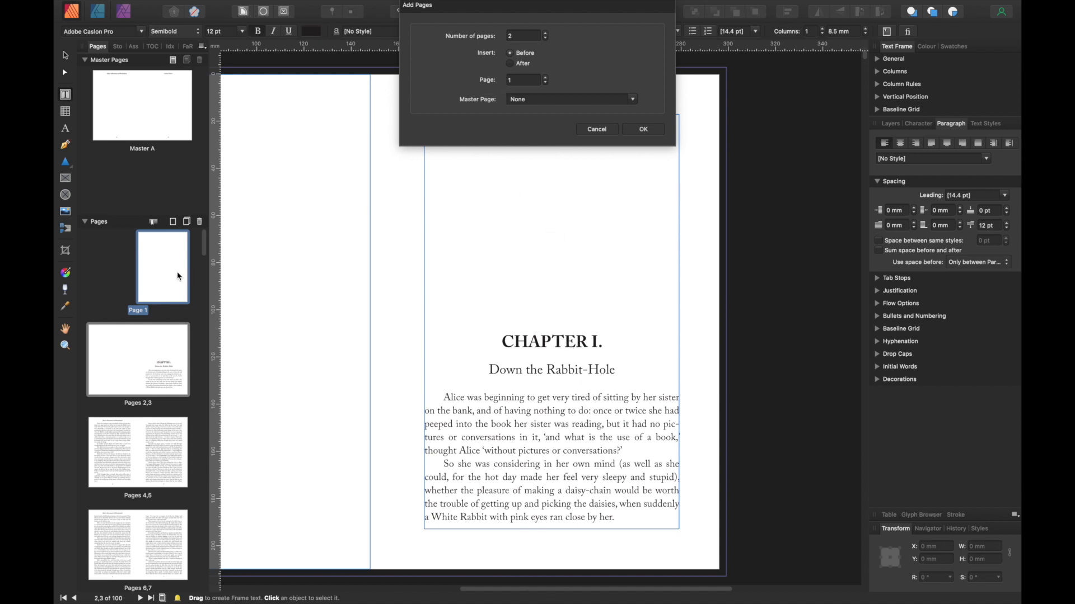
left_click(644, 129)
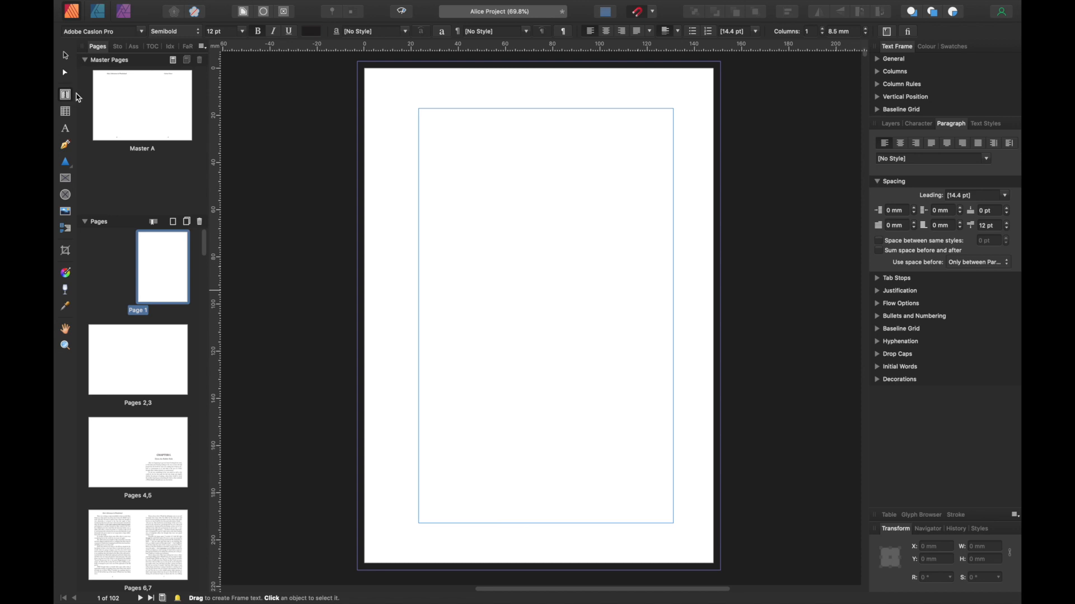
Draw a 108 × 176 mm text frame filling the margins of the blank page 1 and paste the copied front matter into it
left_click_drag(419, 109, 672, 523)
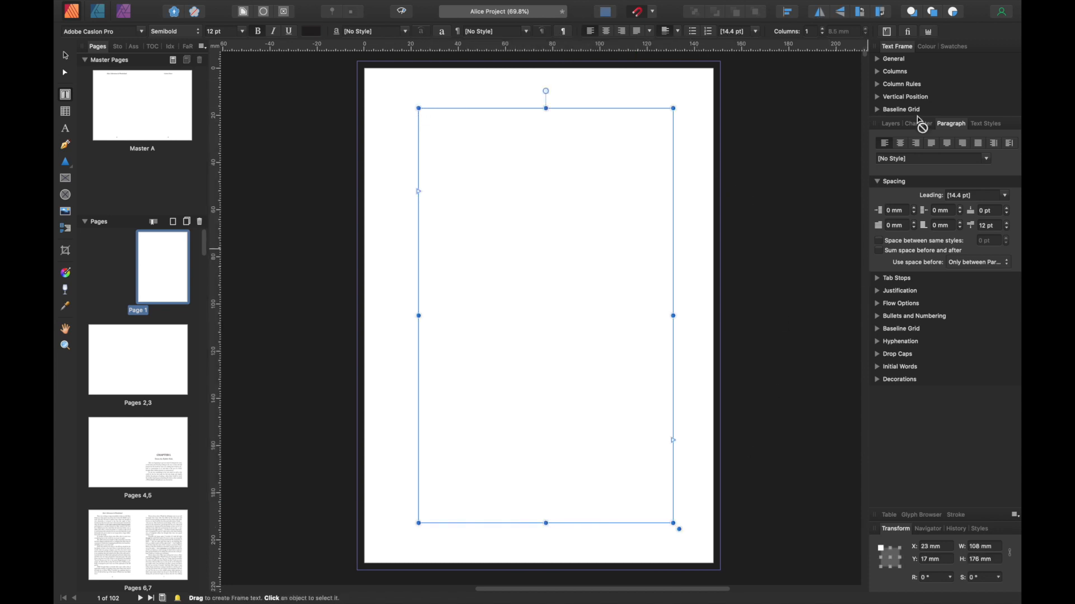
left_click(989, 125)
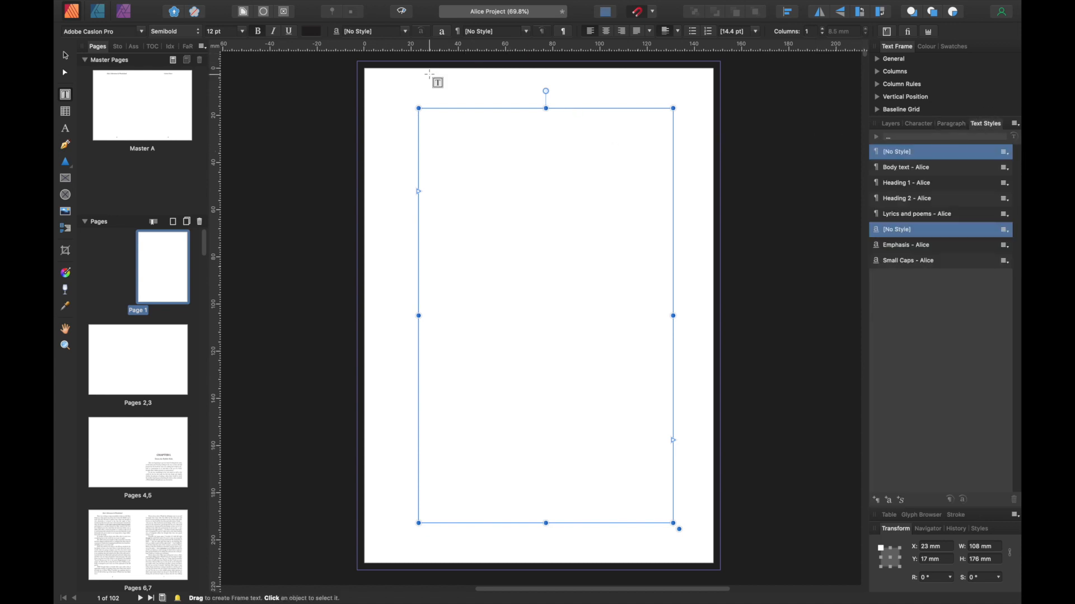
key("super+v")
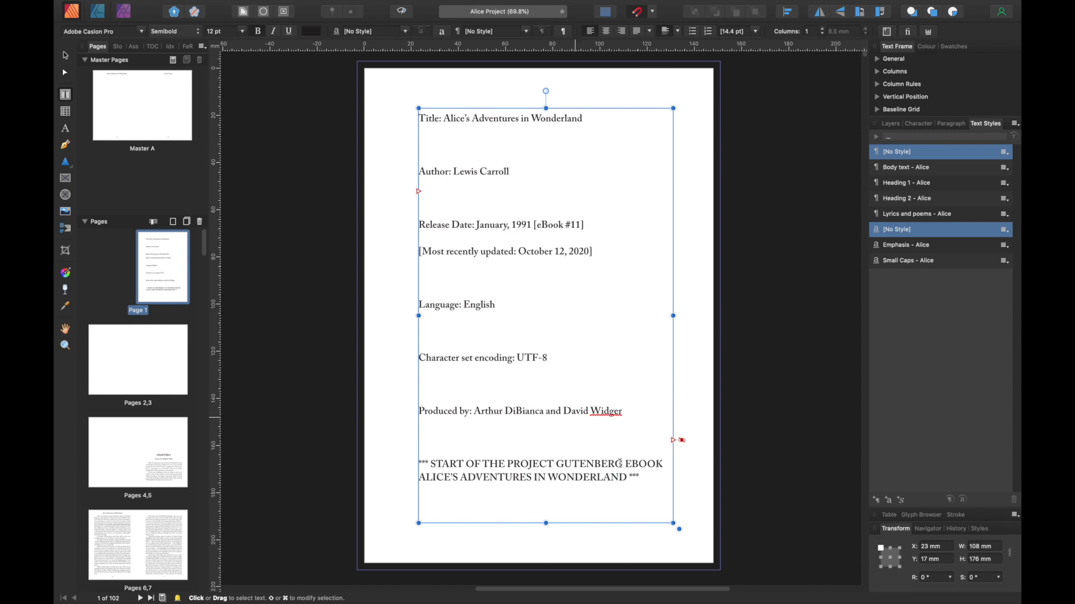
Apply the Body text - Alice style to all the pasted front matter and remove the blank line above the Author line
left_click_drag(661, 479, 408, 116)
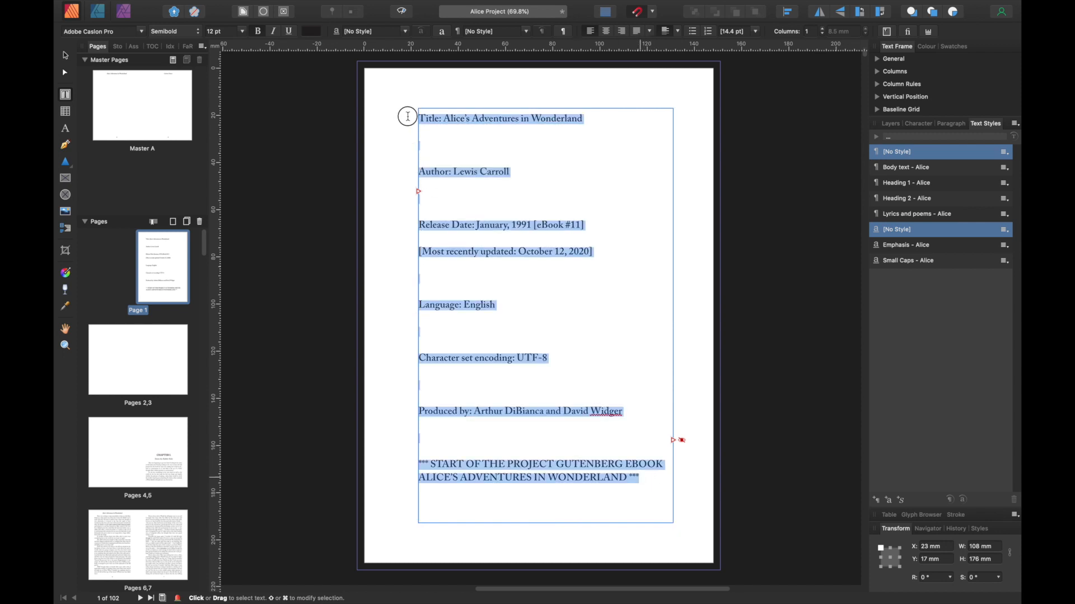
left_click(881, 168)
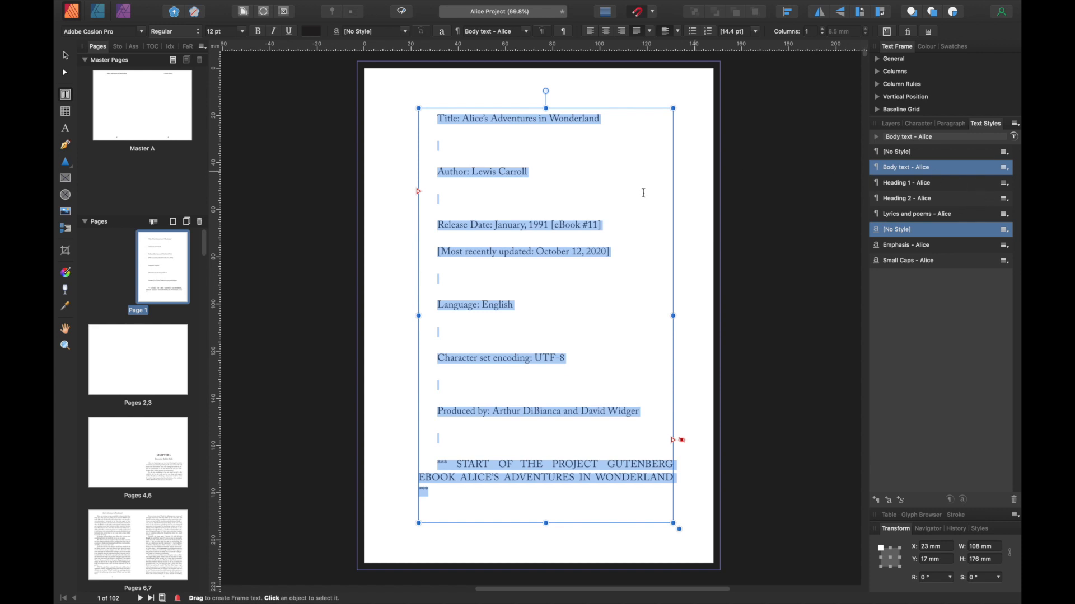
left_click(444, 168)
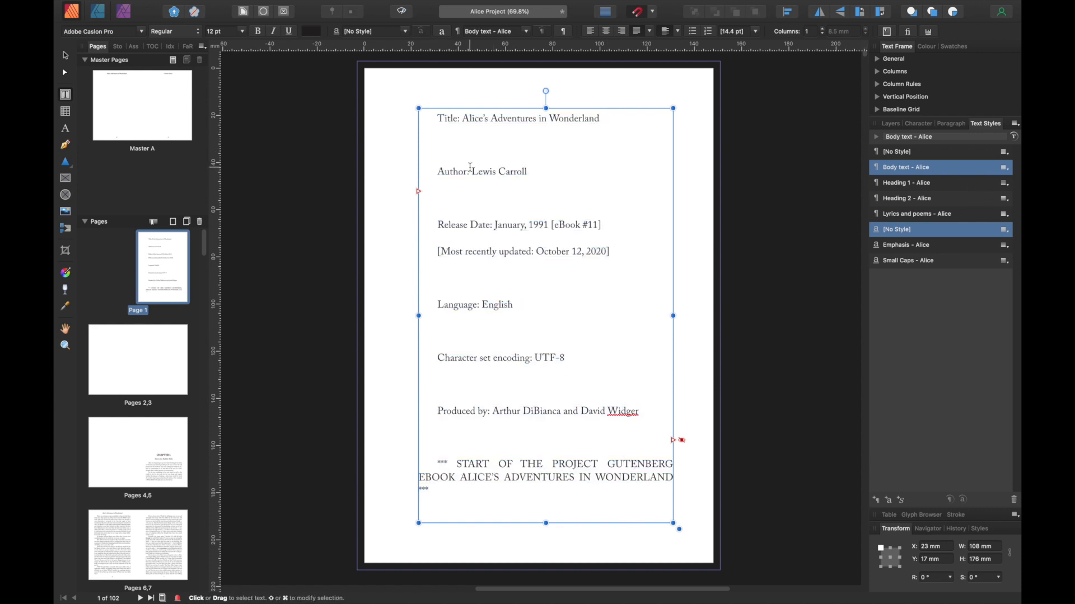
key("BackSpace")
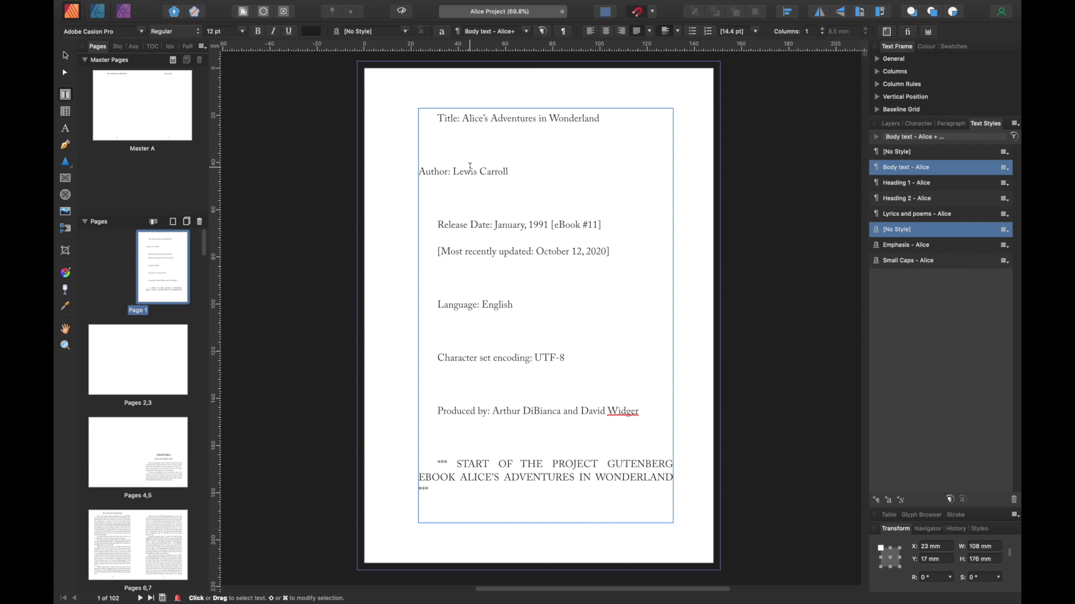
key("BackSpace")
key("BackSpace")
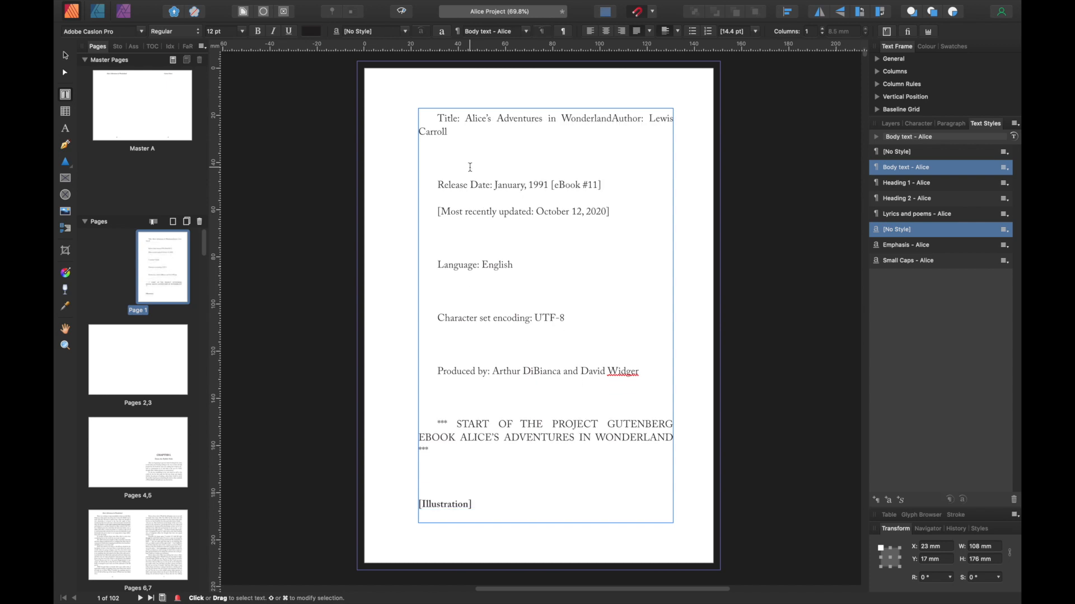
key("Return")
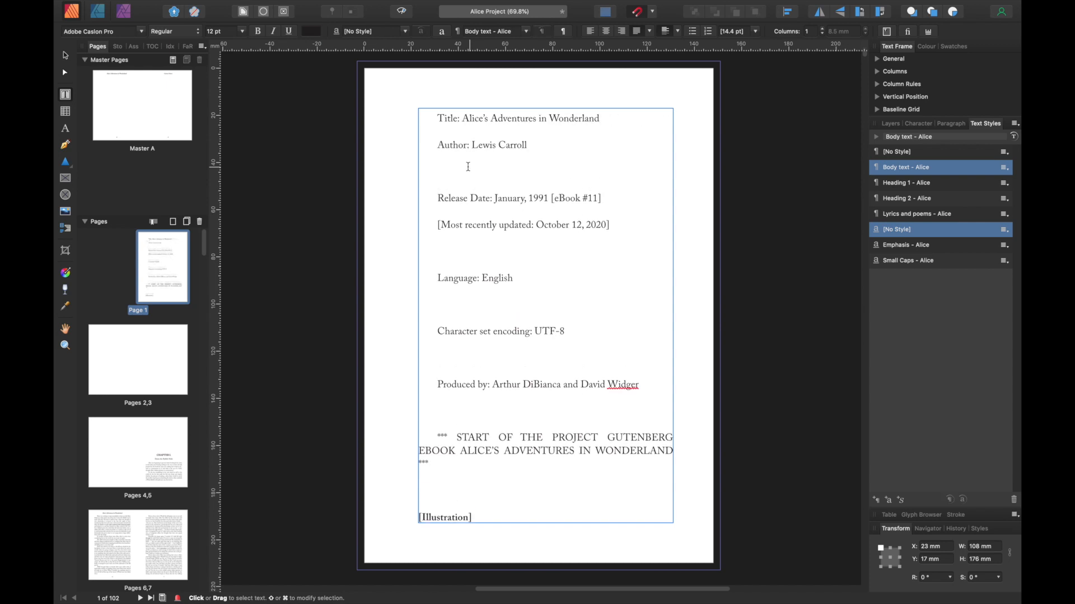
Remove the blank lines above the Release Date and Language lines of the front matter
left_click(437, 194)
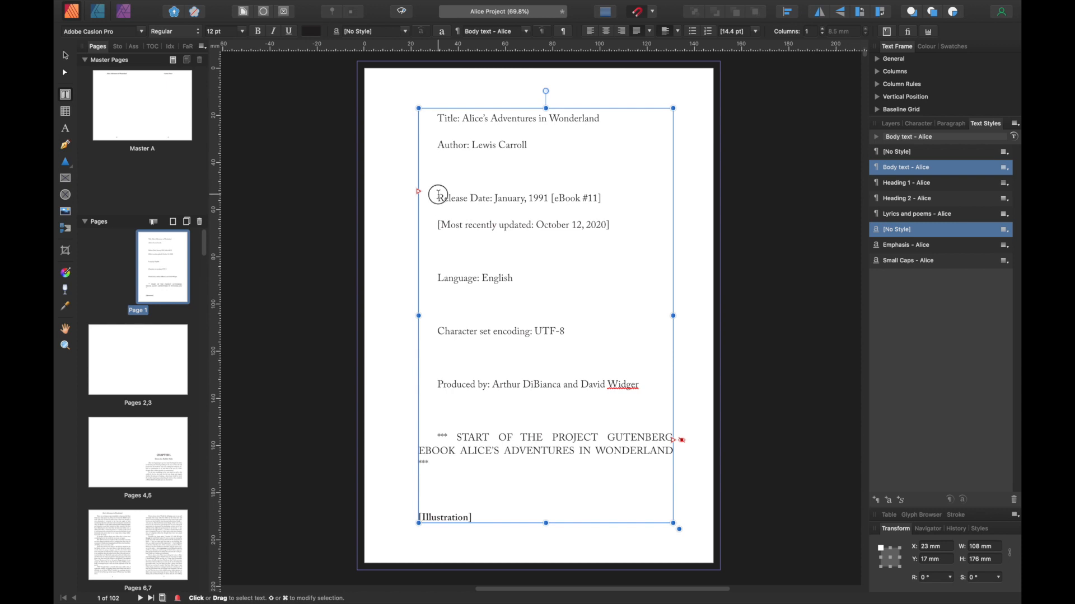
key("BackSpace")
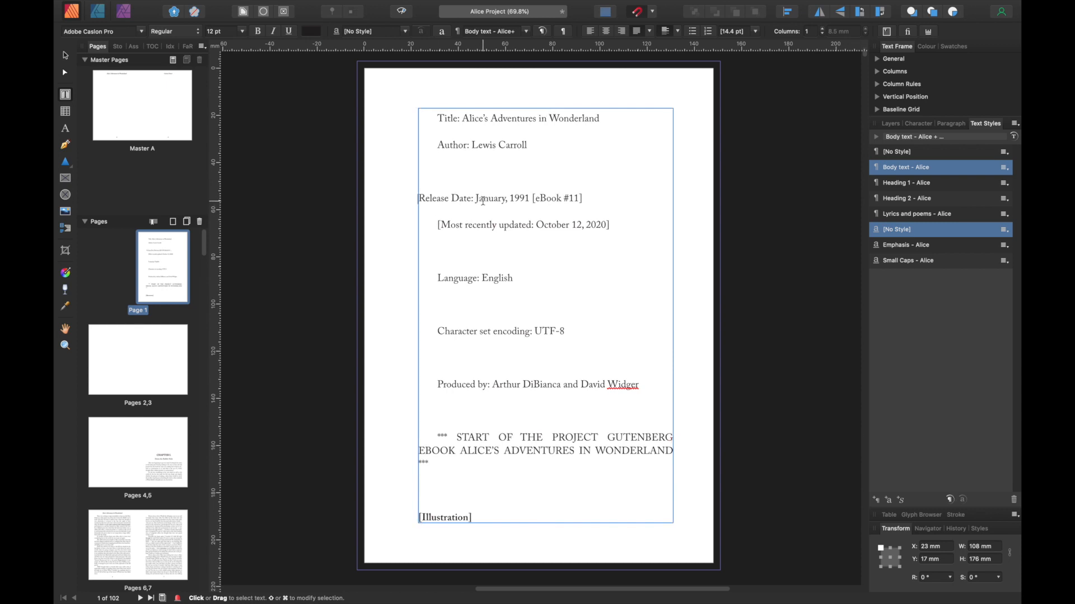
key("BackSpace")
key("BackSpace")
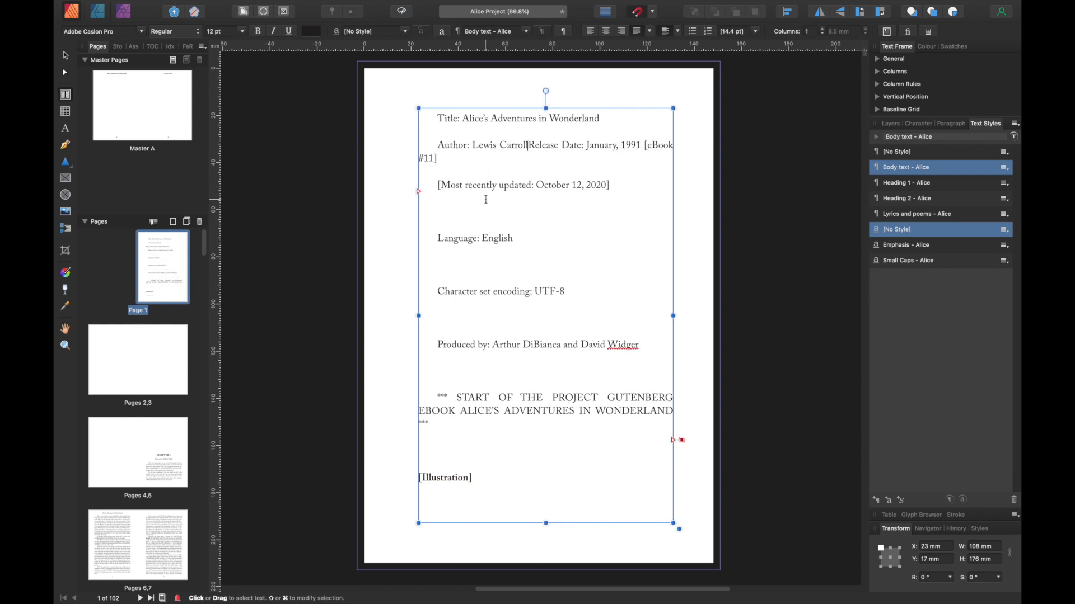
key("Return")
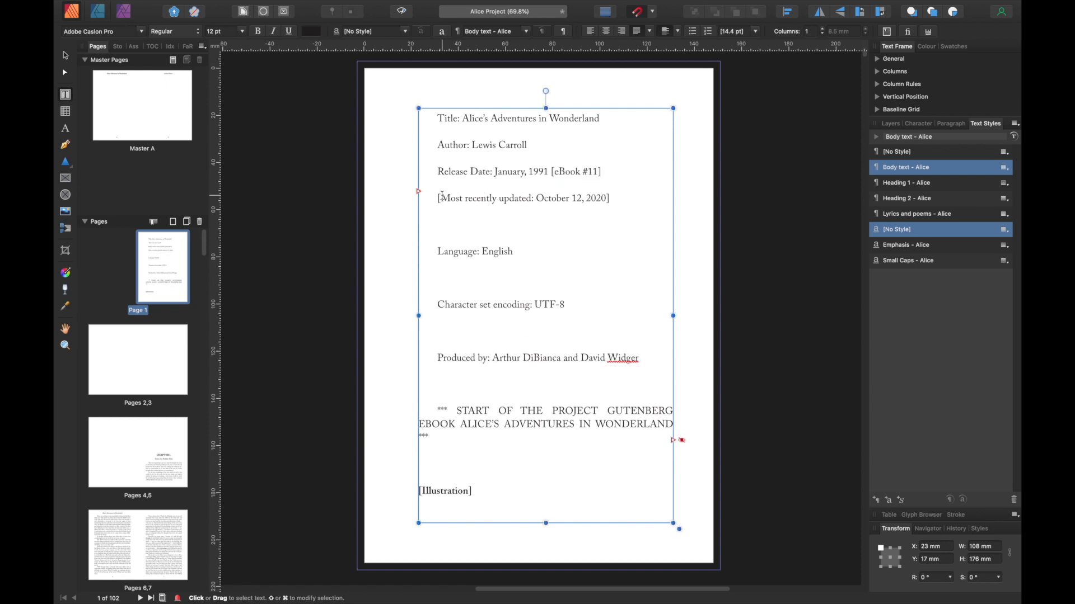
left_click(437, 250)
key("BackSpace")
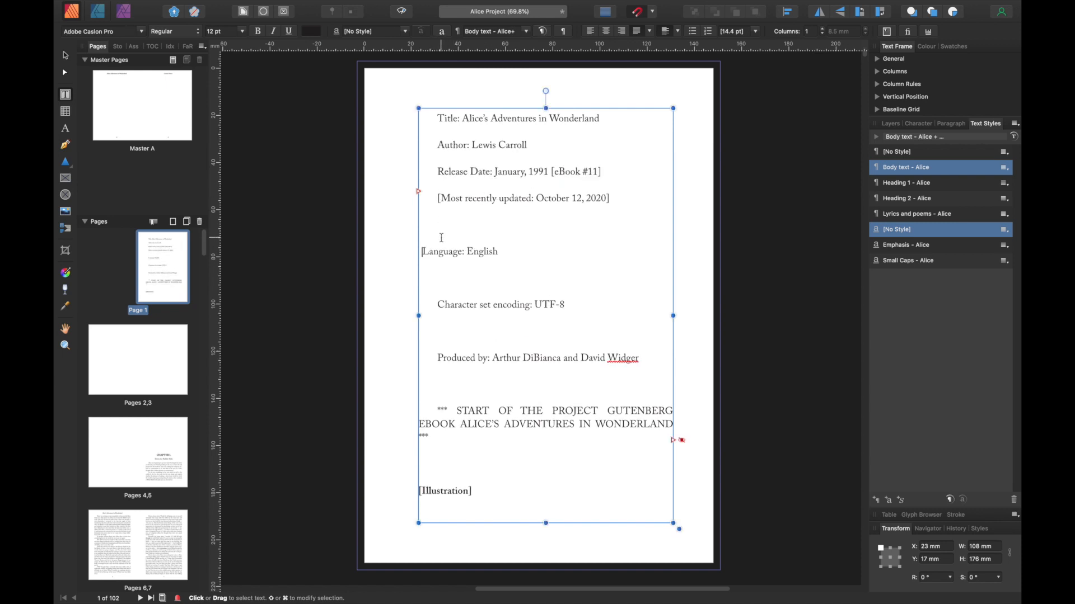
key("BackSpace")
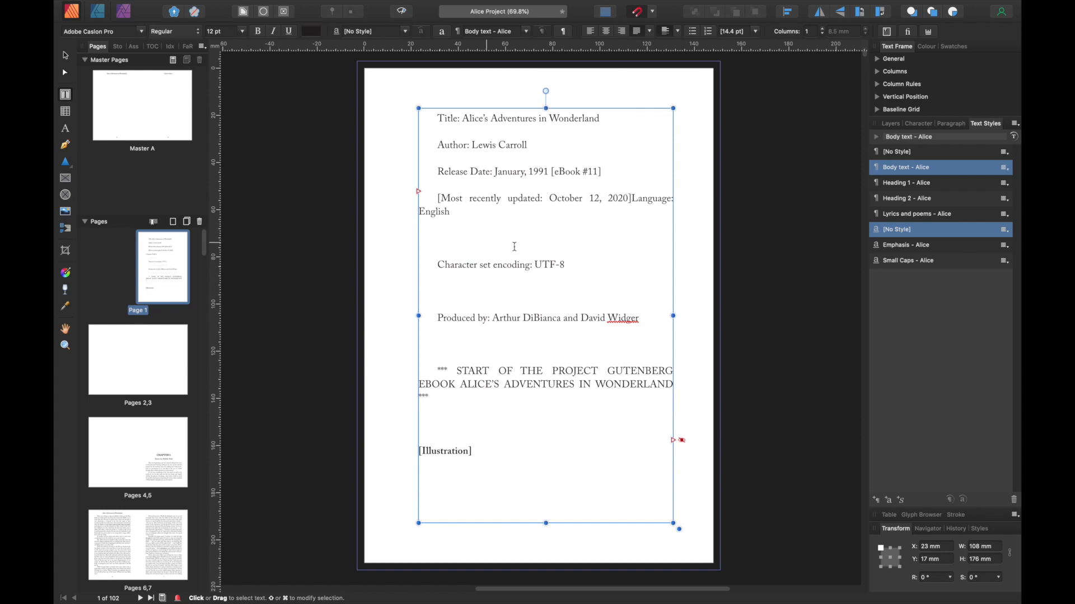
key("Return")
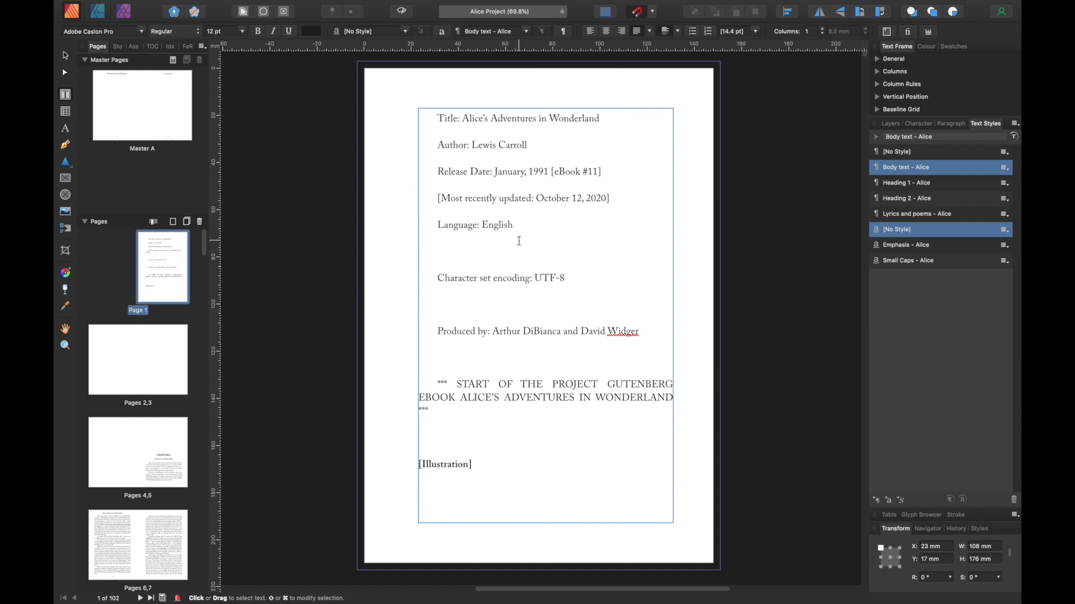
Remove the blank lines above the "Character set encoding" and "Produced by" lines
left_click(438, 277)
key("BackSpace")
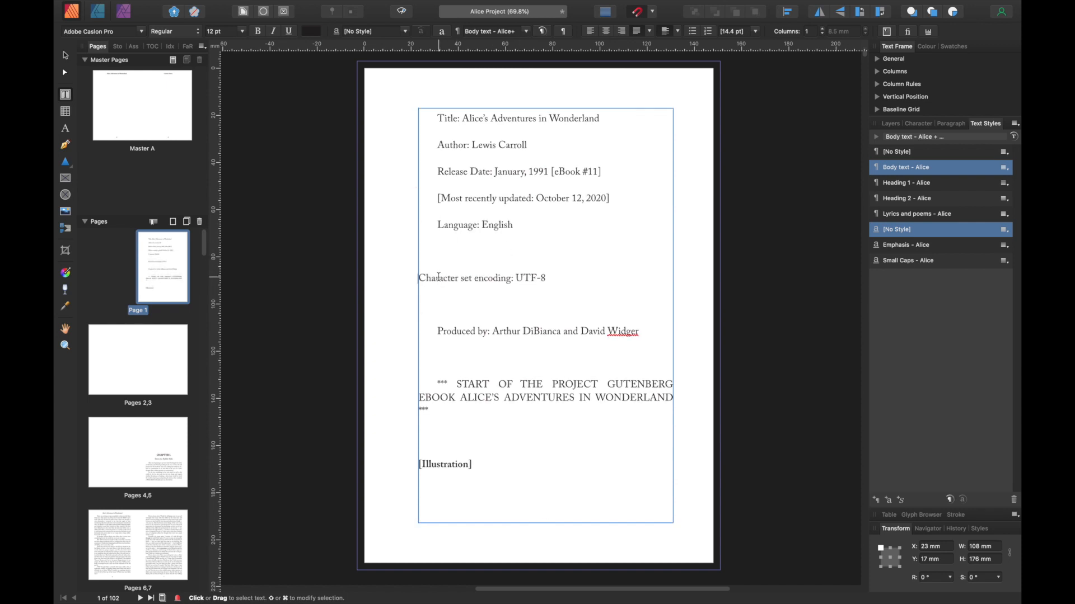
key("BackSpace")
key("BackSpace")
key("Return")
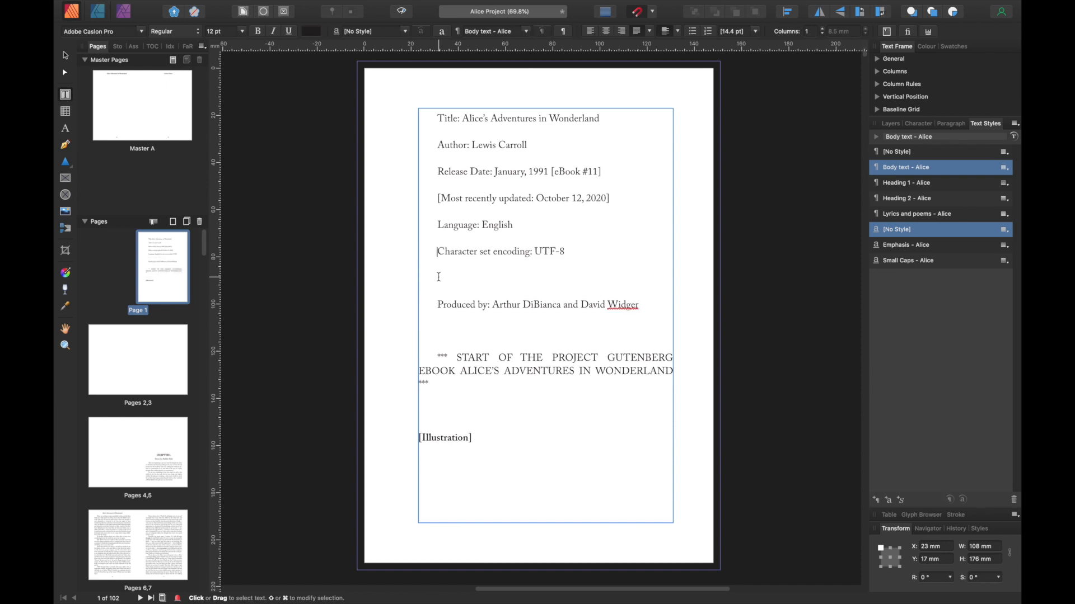
left_click(437, 305)
key("BackSpace")
key("BackSpace")
key("BackSpace")
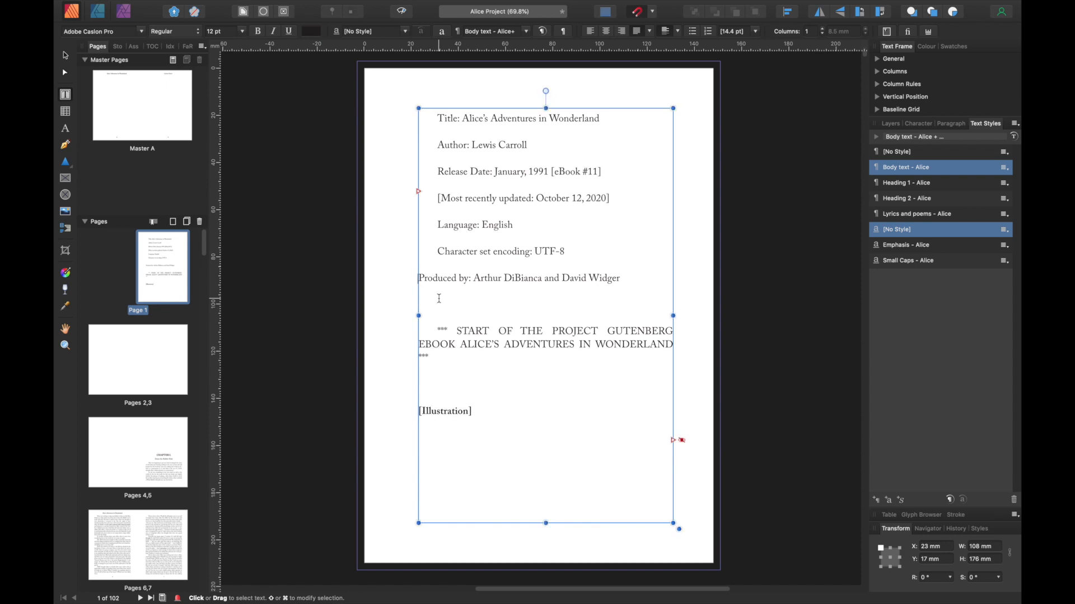
key("BackSpace")
key("Return")
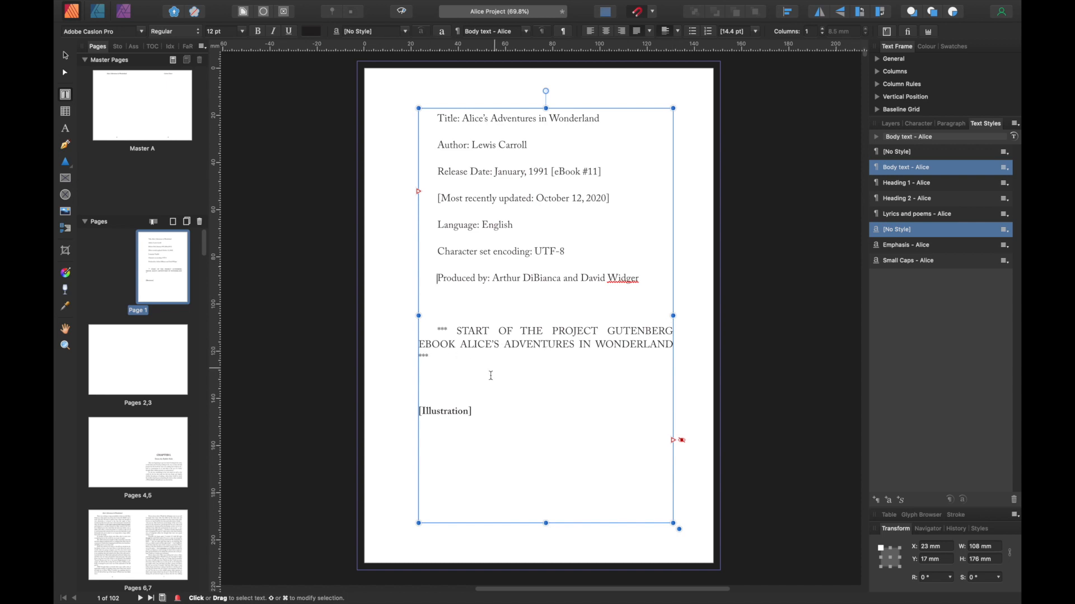
Delete the "START OF THE PROJECT GUTENBERG EBOOK" notice, the [Illustration] placeholder and the blank lines down to the bold title
left_click(474, 411)
left_click_drag(475, 411, 432, 326)
key("BackSpace")
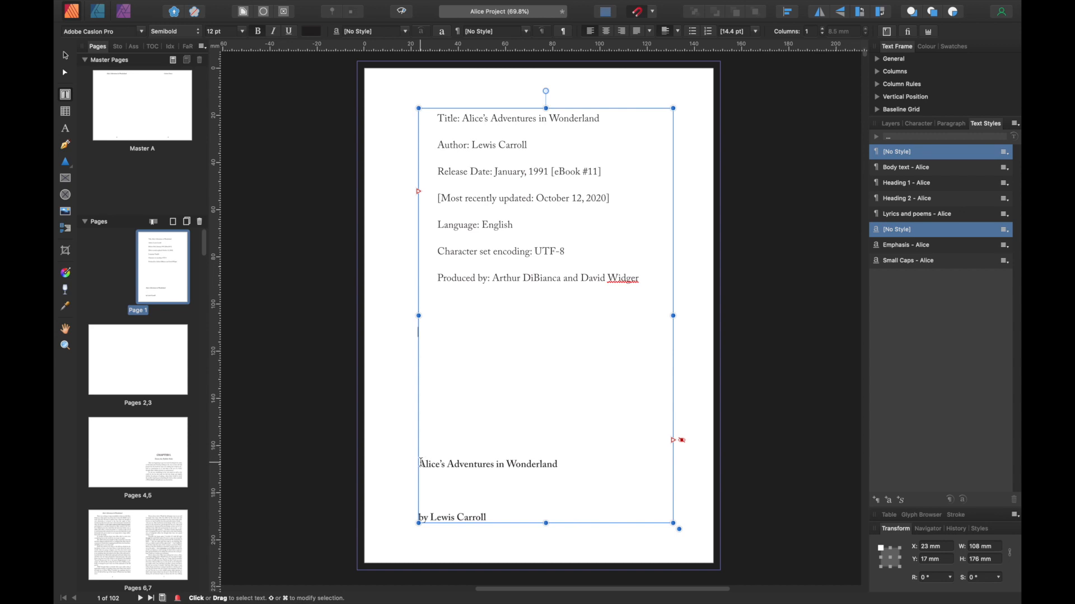
key("Delete")
key("Delete")
key("Delete")
key("Delete")
key("Delete")
key("Delete")
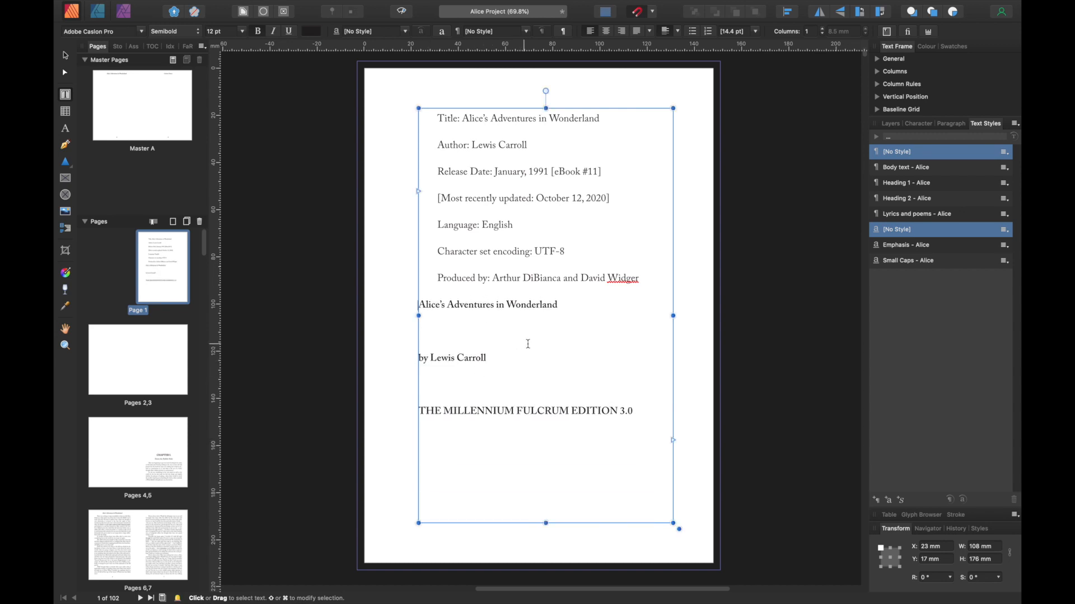
Remove the blank line above "by Lewis Carroll" and delete the "THE MILLENNIUM FULCRUM EDITION 3.0" line
left_click(420, 356)
key("BackSpace")
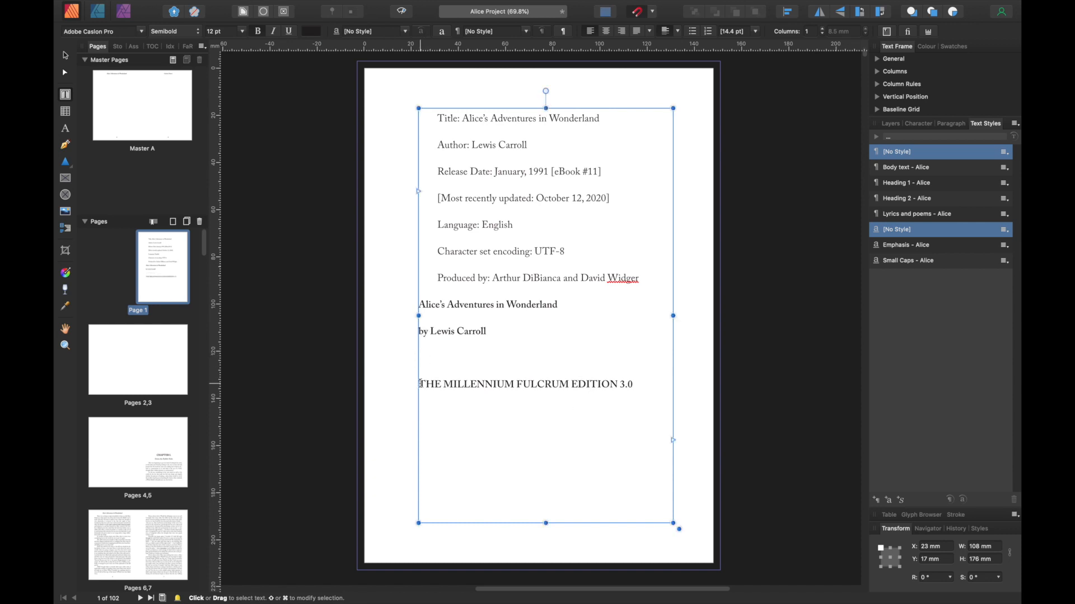
left_click_drag(645, 385, 417, 389)
key("BackSpace")
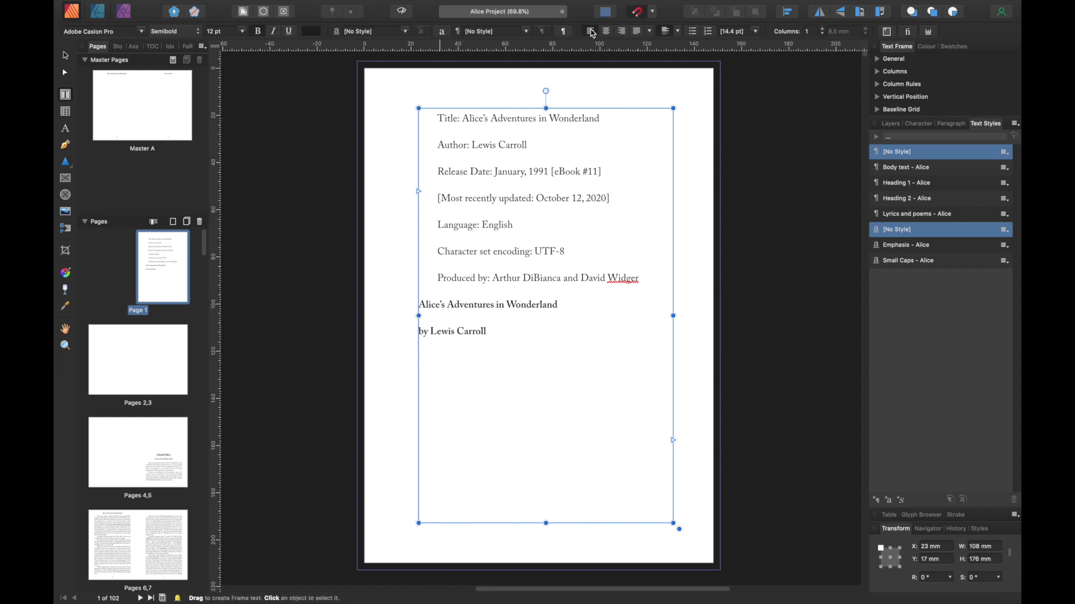
Set the first line indent of all the front-matter lines to 0 mm
left_click_drag(489, 332, 439, 112)
key("Escape")
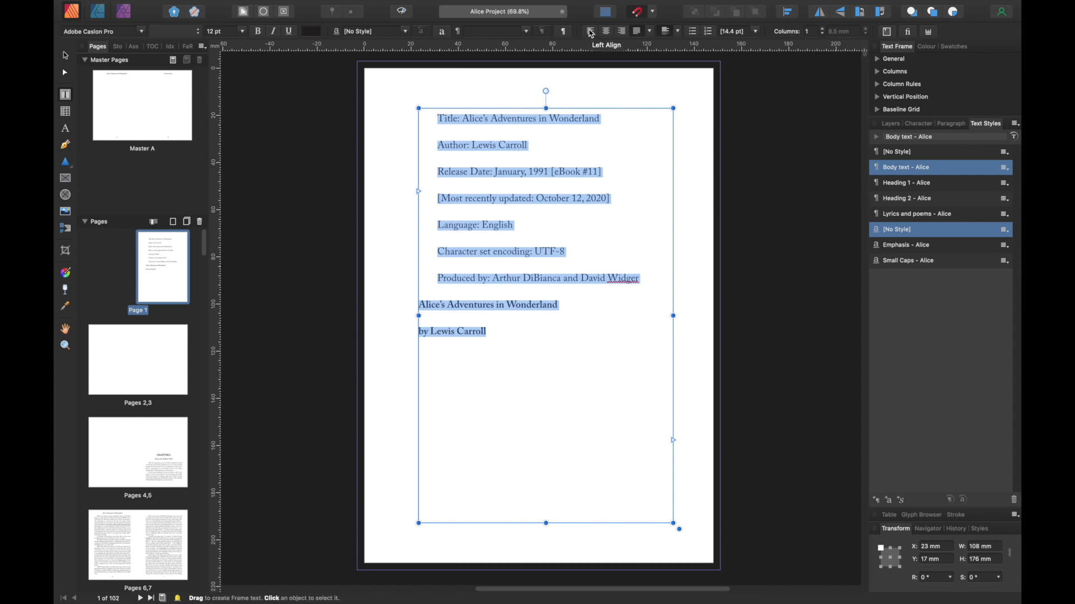
left_click(951, 124)
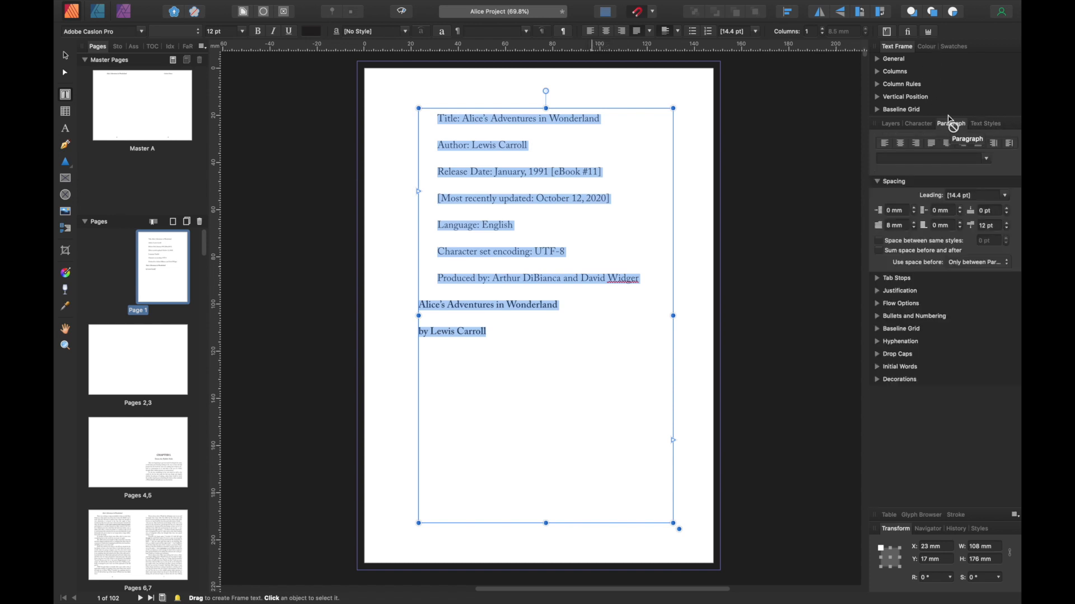
left_click(914, 229)
left_click(914, 229)
left_click(914, 230)
left_click(914, 230)
left_click(914, 229)
left_click(914, 229)
left_click(917, 229)
left_click(917, 229)
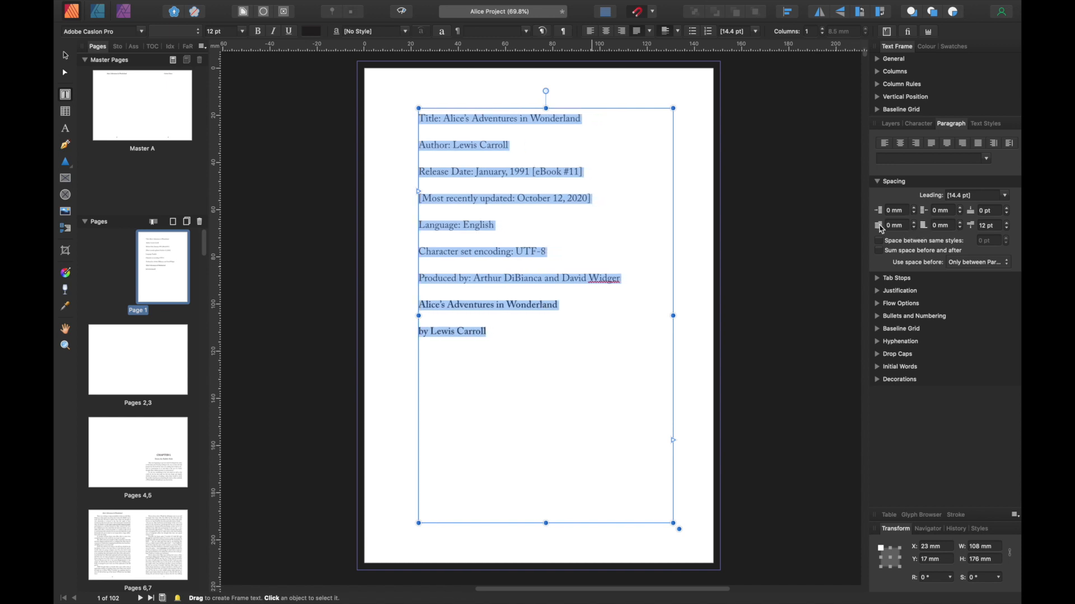
Centre the front-matter lines and set their space after paragraph to 0 pt
left_click(605, 34)
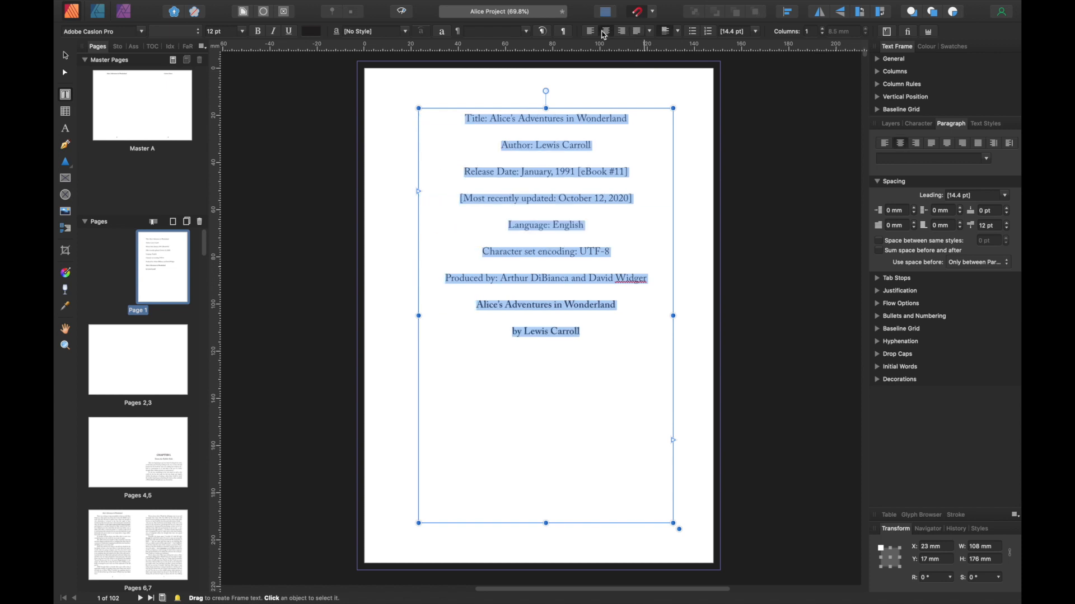
left_click(1006, 229)
left_click(1006, 229)
left_click(1006, 229)
left_click(1006, 229)
left_click(1006, 229)
left_click(1006, 229)
left_click(1006, 229)
left_click(1005, 229)
left_click(1006, 229)
left_click(1006, 229)
left_click(1006, 229)
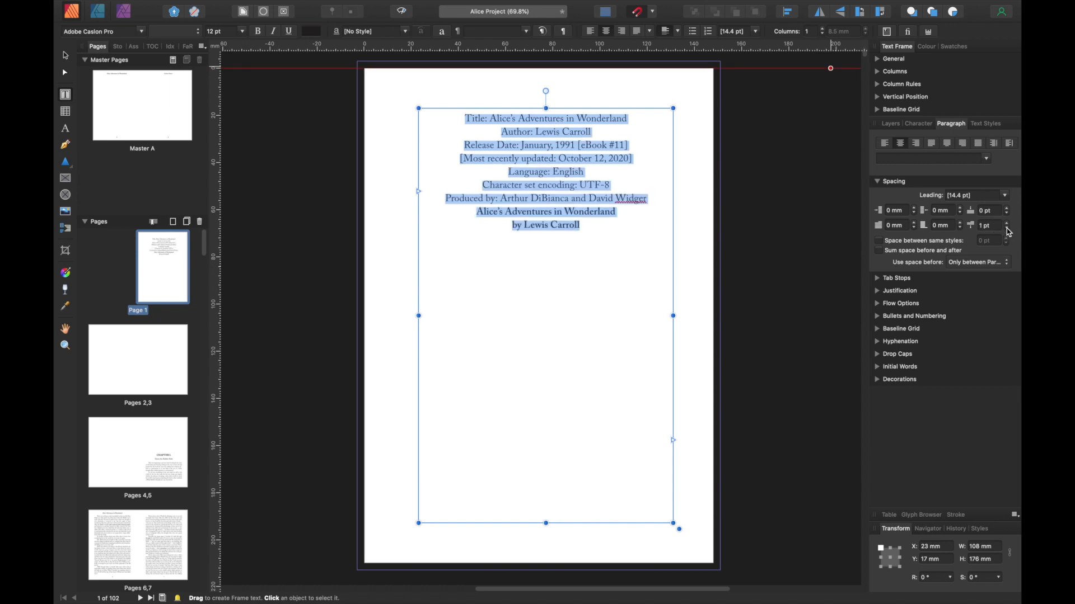
left_click(1007, 229)
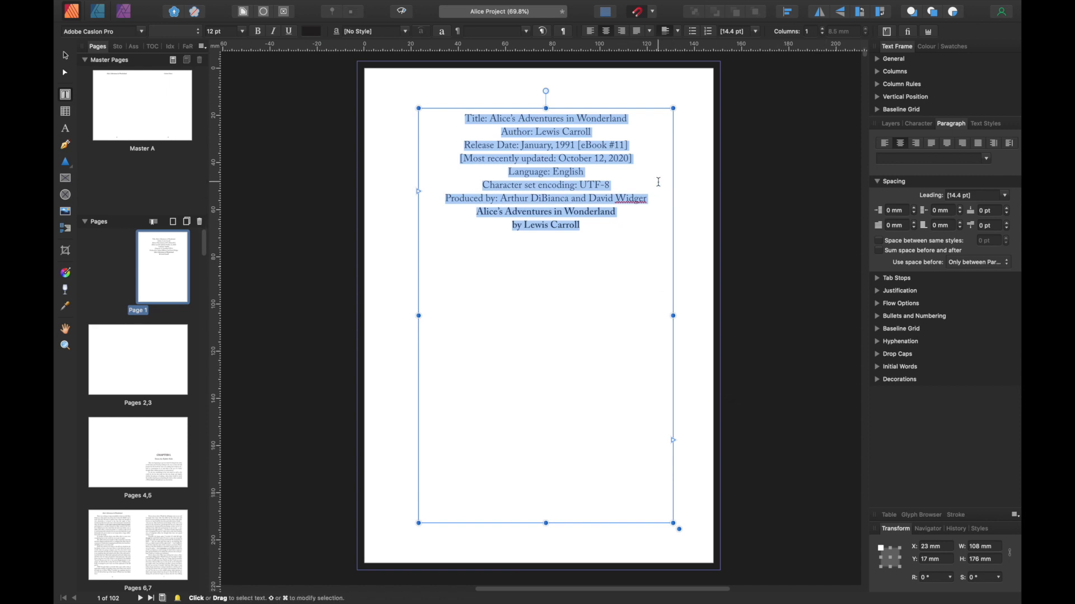
Delete the "Title:" label so the first line starts with "Alice's Adventures in Wonderland"
left_click(488, 119)
key("BackSpace")
key("BackSpace")
key("BackSpace")
key("BackSpace")
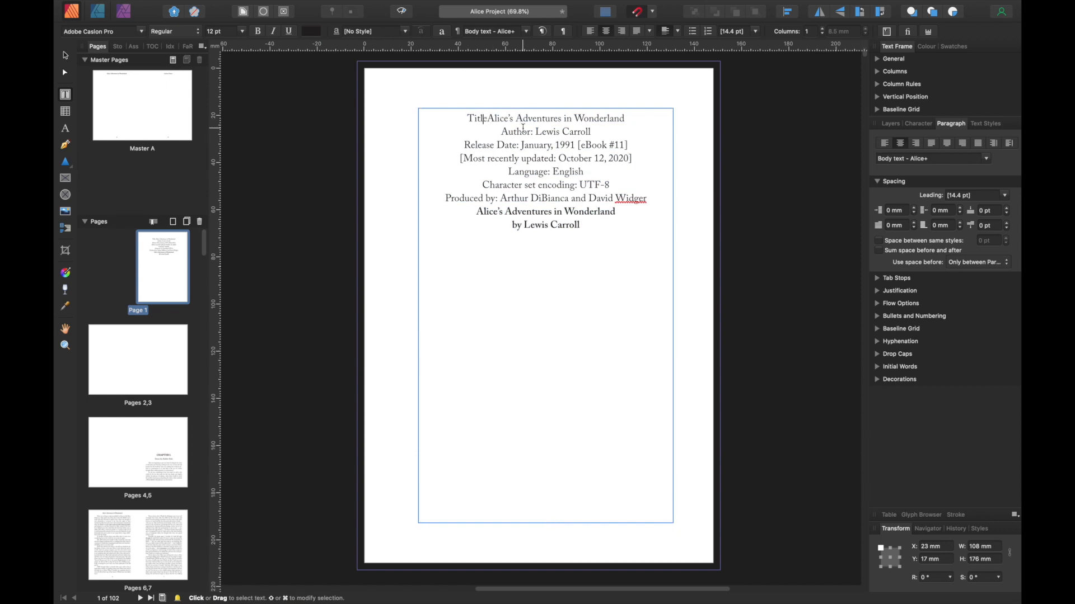
key("BackSpace")
key("BackSpace")
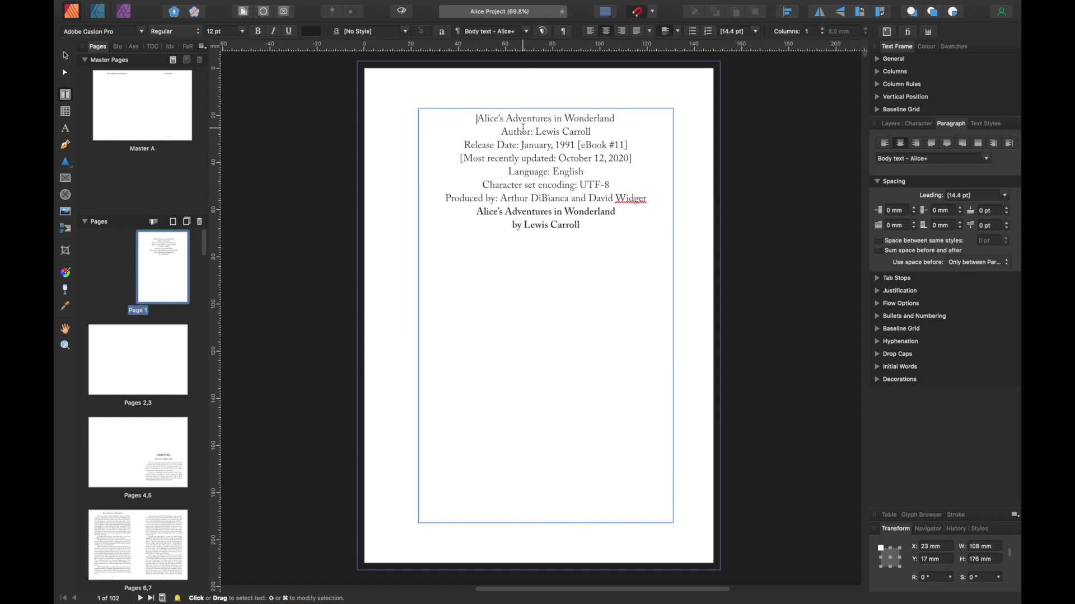
Replace the "Author:" label on the second line with "By:"
left_click(537, 131)
key("BackSpace")
key("BackSpace")
key("BackSpace")
key("BackSpace")
key("BackSpace")
key("BackSpace")
key("BackSpace")
key("BackSpace")
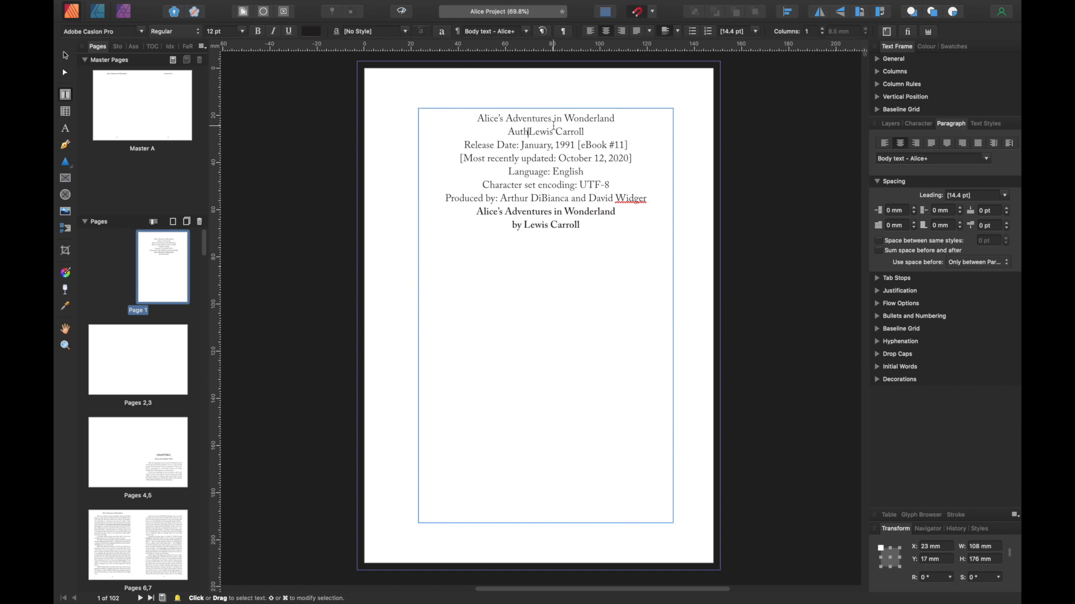
type("By:")
key("Escape")
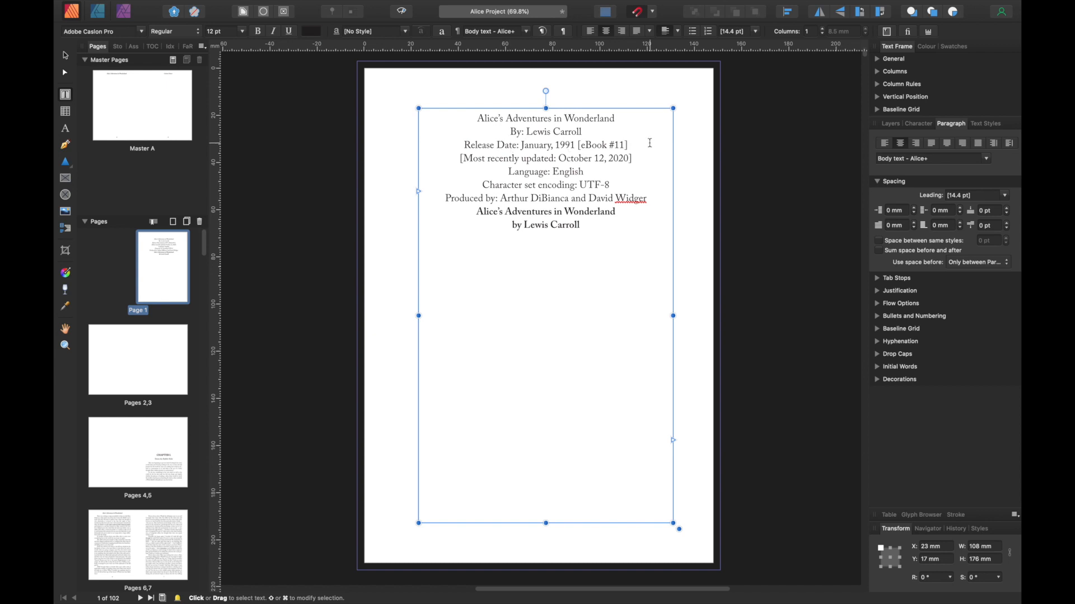
Delete "[eBook #11]" from the end of the Release Date line
left_click(631, 143)
key("BackSpace")
key("BackSpace")
key("BackSpace")
key("BackSpace")
key("BackSpace")
key("BackSpace")
key("BackSpace")
key("BackSpace")
key("BackSpace")
key("BackSpace")
key("BackSpace")
key("BackSpace")
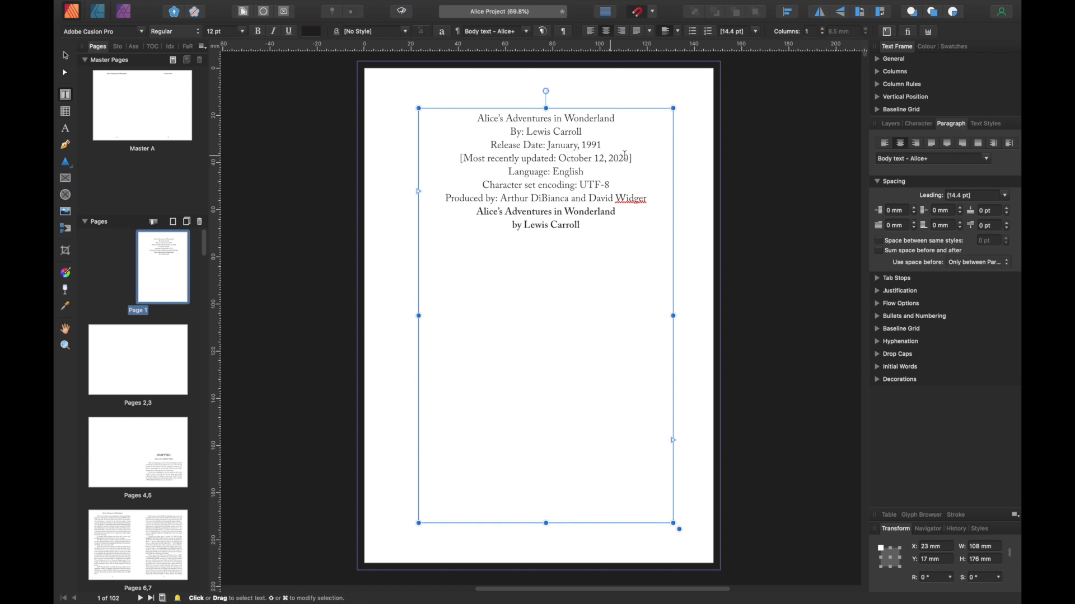
Remove both square brackets around the "Most recently updated" line
left_click(640, 158)
key("BackSpace")
left_click(464, 157)
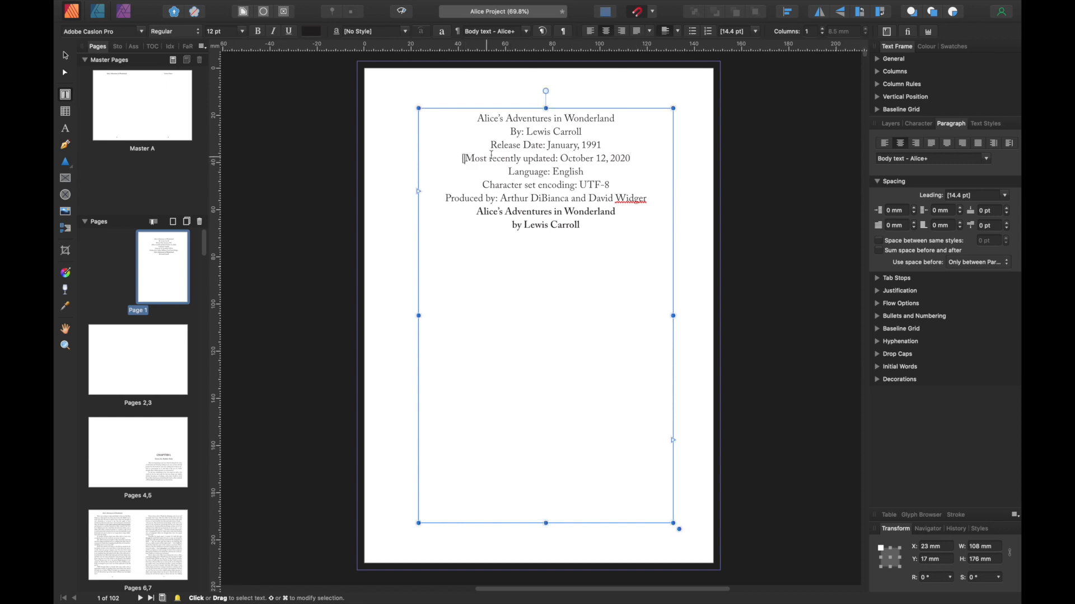
key("Delete")
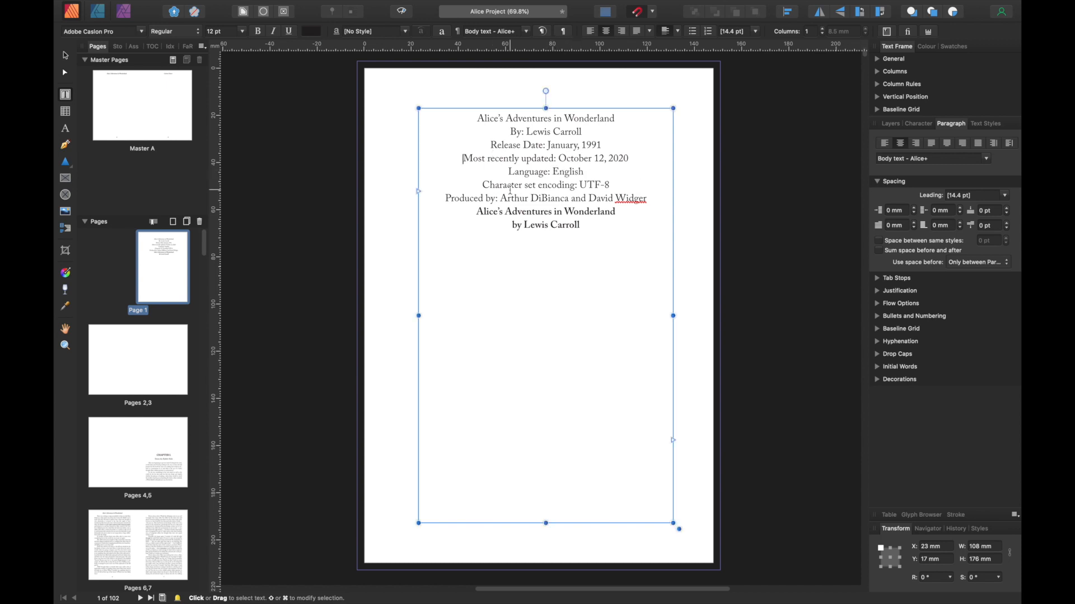
Delete the whole "Character set encoding: UTF-8" line from the front matter
left_click_drag(611, 185, 485, 185)
left_click(486, 186)
triple_click(486, 186)
key("BackSpace")
key("BackSpace")
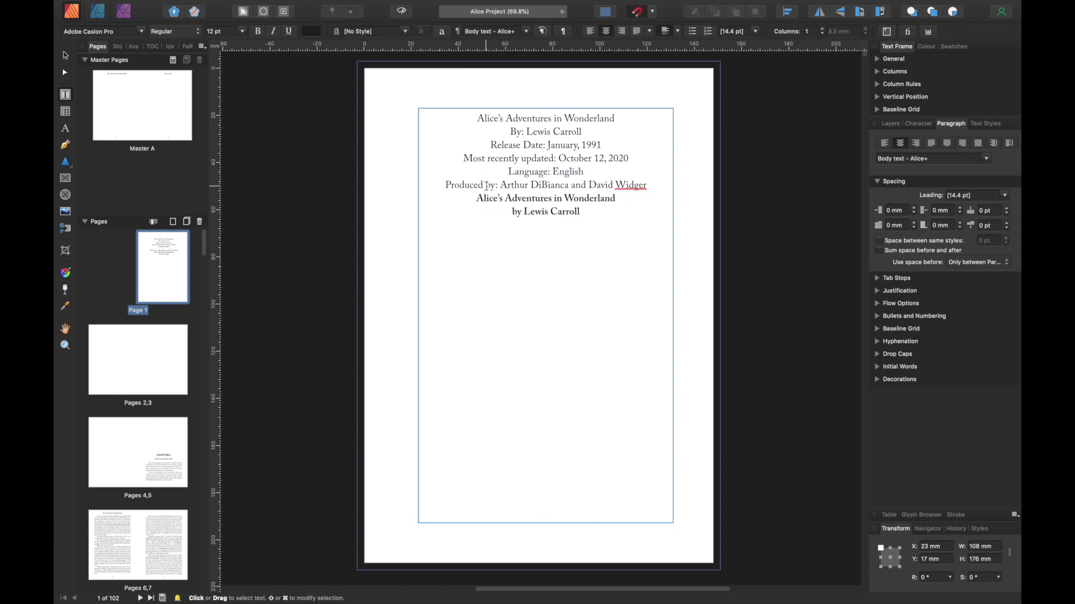
Copy all the front-matter text on page 1, from the first title line through the bold "by Lewis Carroll" line
key("Escape")
left_click(501, 184)
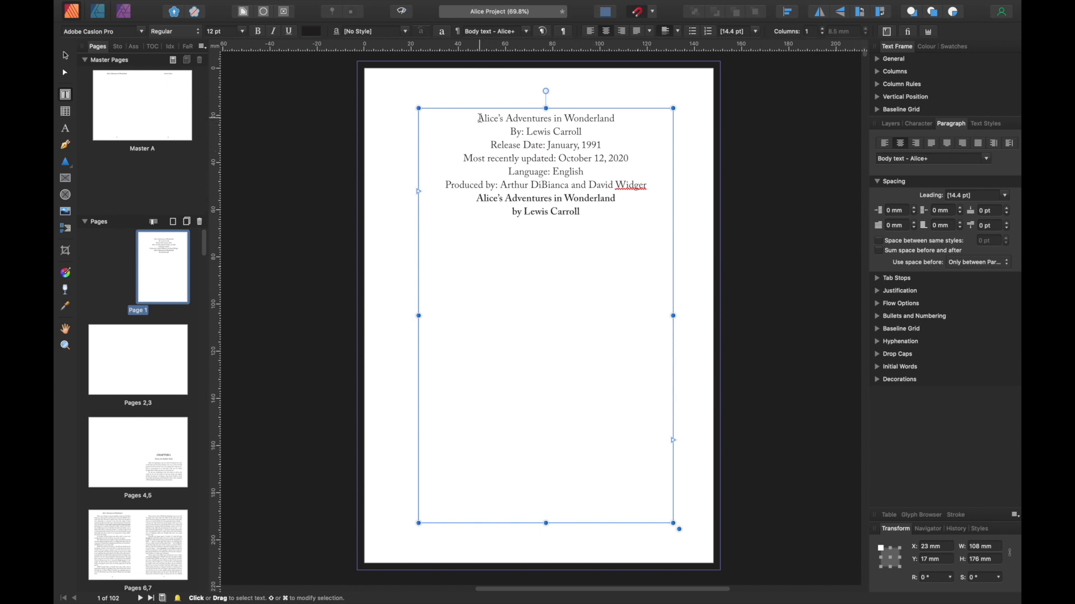
left_click(583, 210)
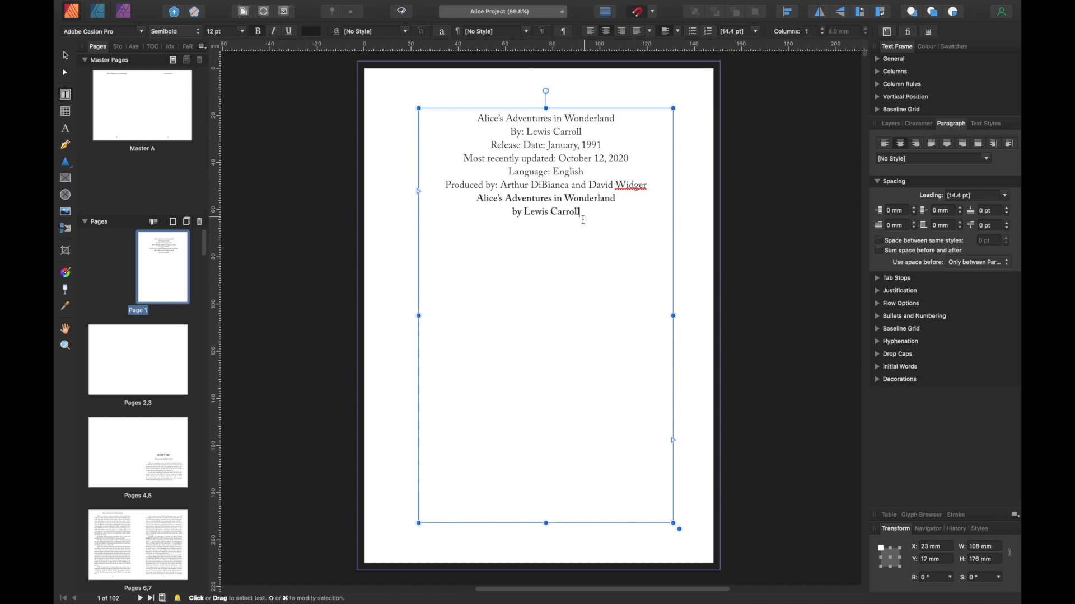
left_click(169, 350)
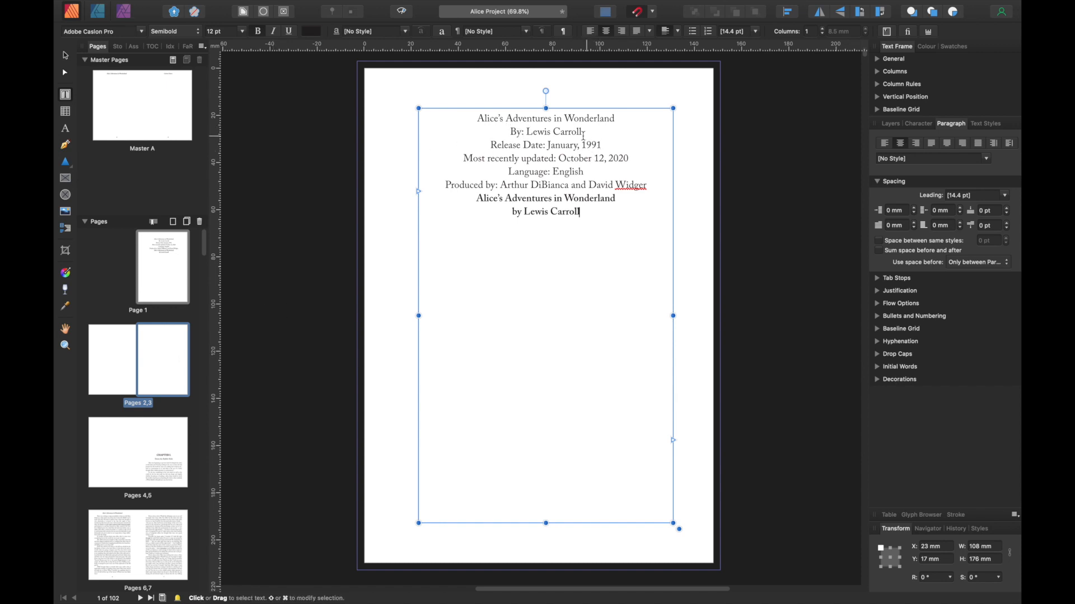
left_click_drag(582, 213, 469, 111)
key("super+c")
right_click(547, 119)
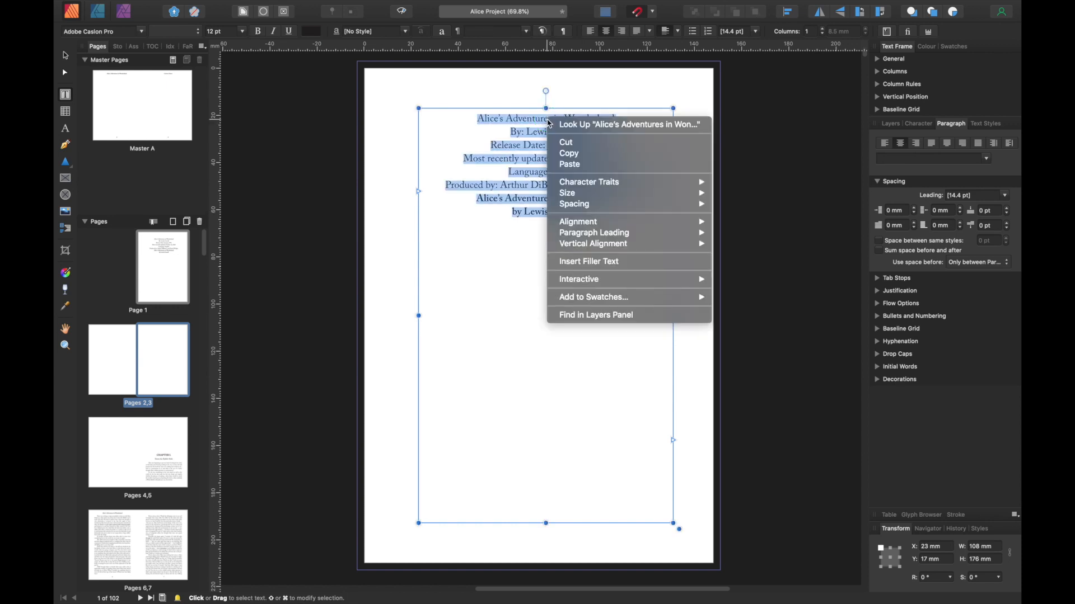
left_click(580, 156)
Draw a 108 × 176 mm text frame along the margins of page 3 and paste the copied front-matter text into it
left_click(163, 360)
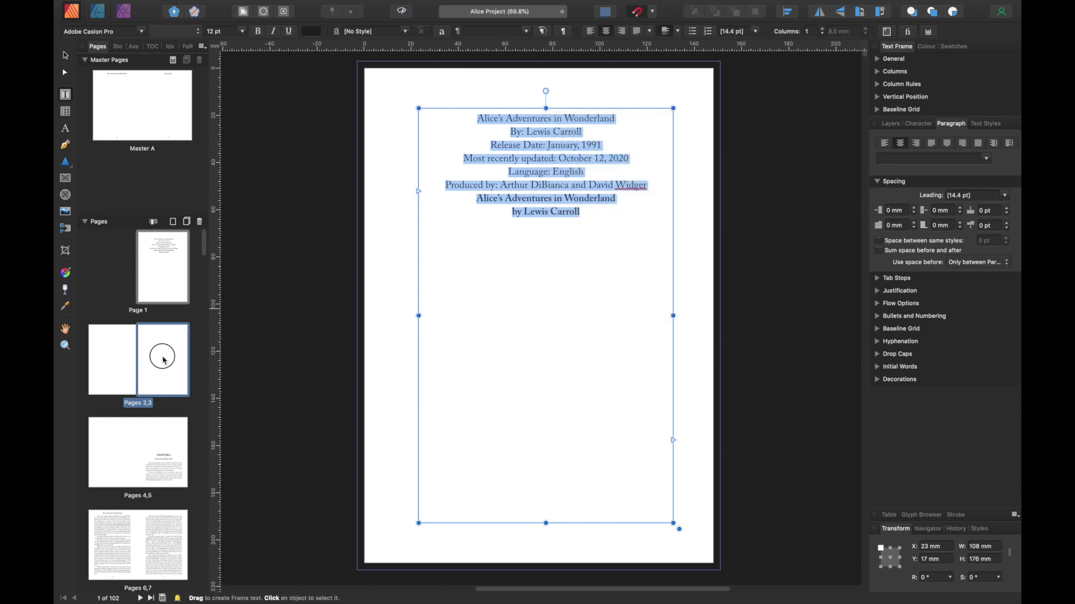
double_click(166, 344)
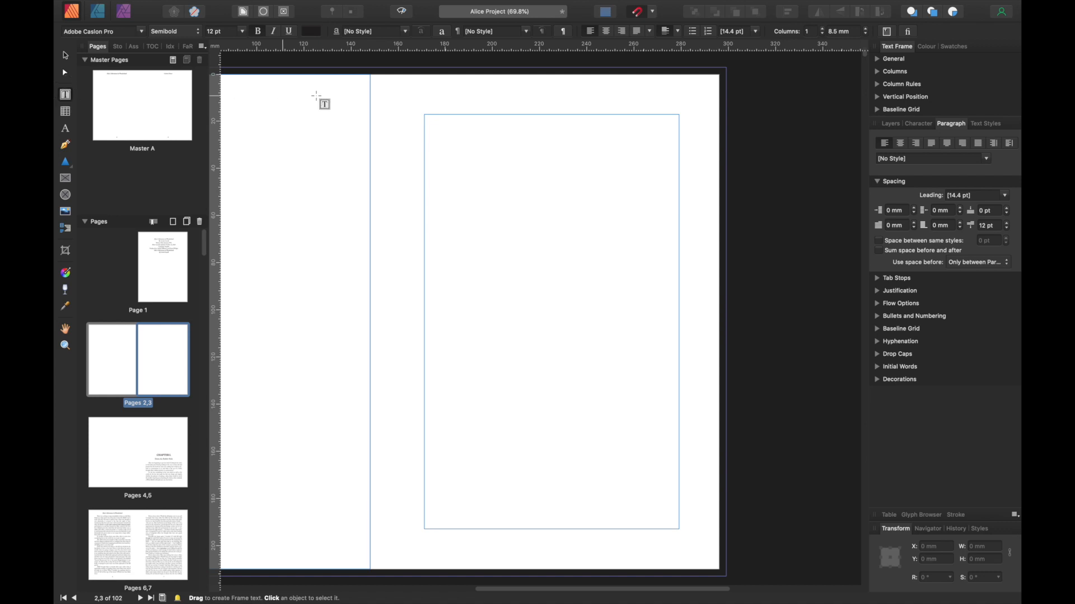
left_click_drag(425, 114, 679, 529)
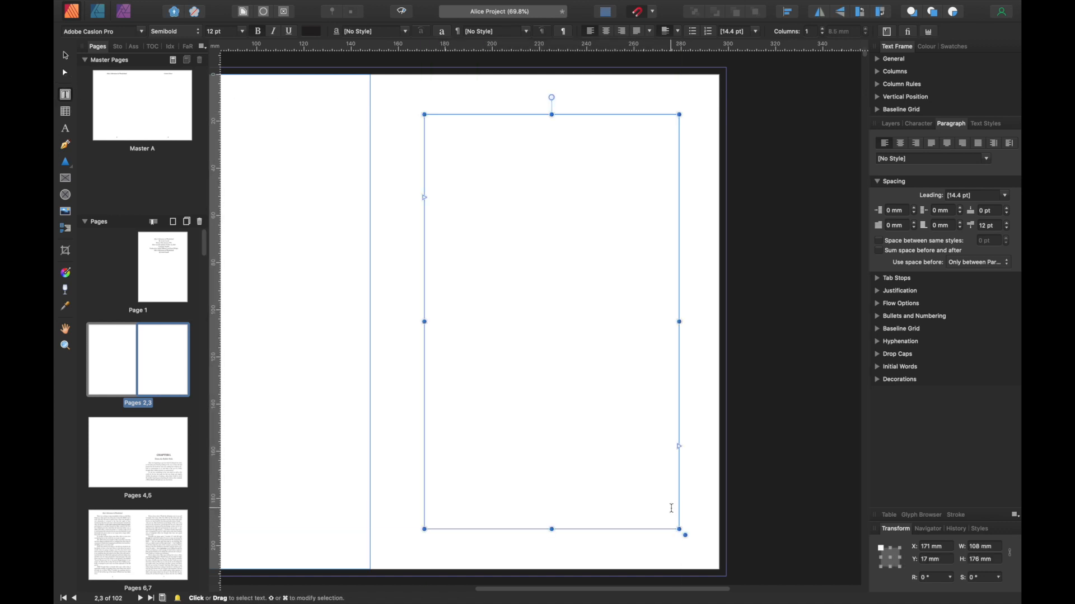
key("super+v")
On page 1, delete all the text below the "By: Lewis Carroll" line
left_click(163, 247)
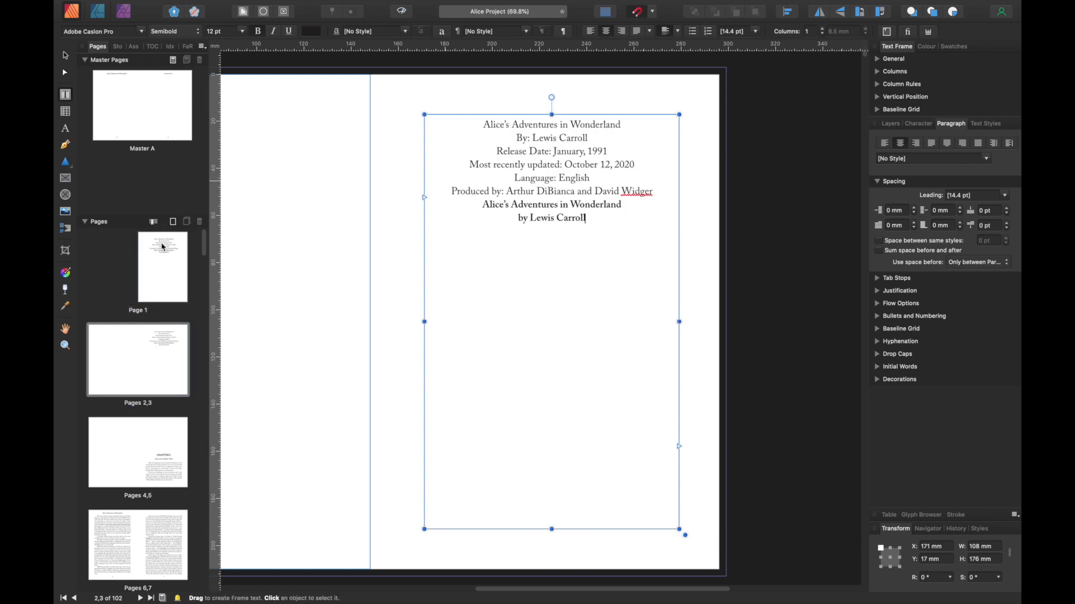
left_click(590, 218)
left_click_drag(590, 218, 497, 152)
key("BackSpace")
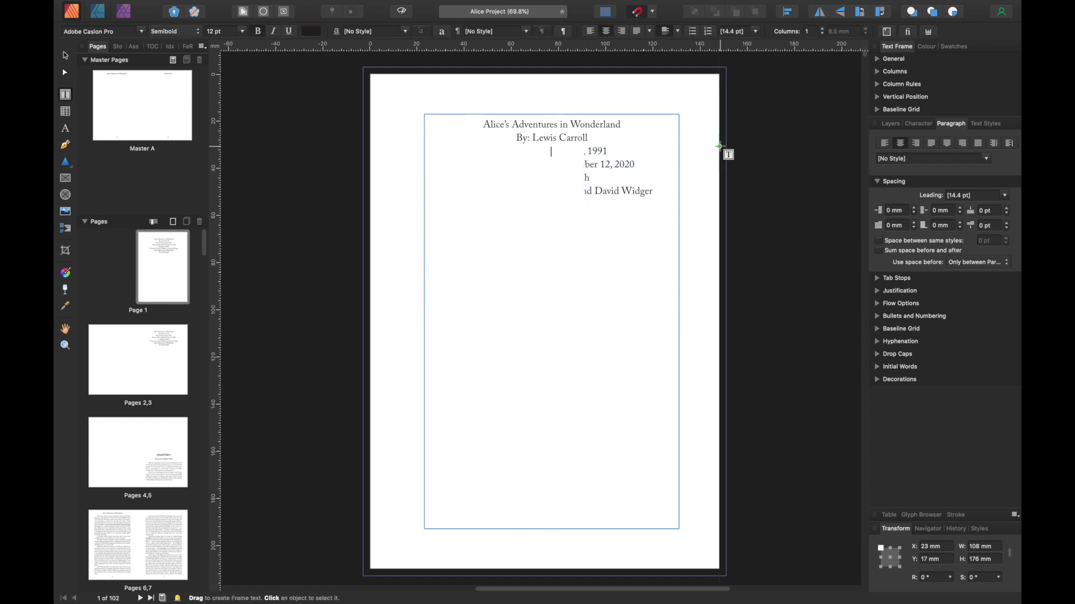
key("BackSpace")
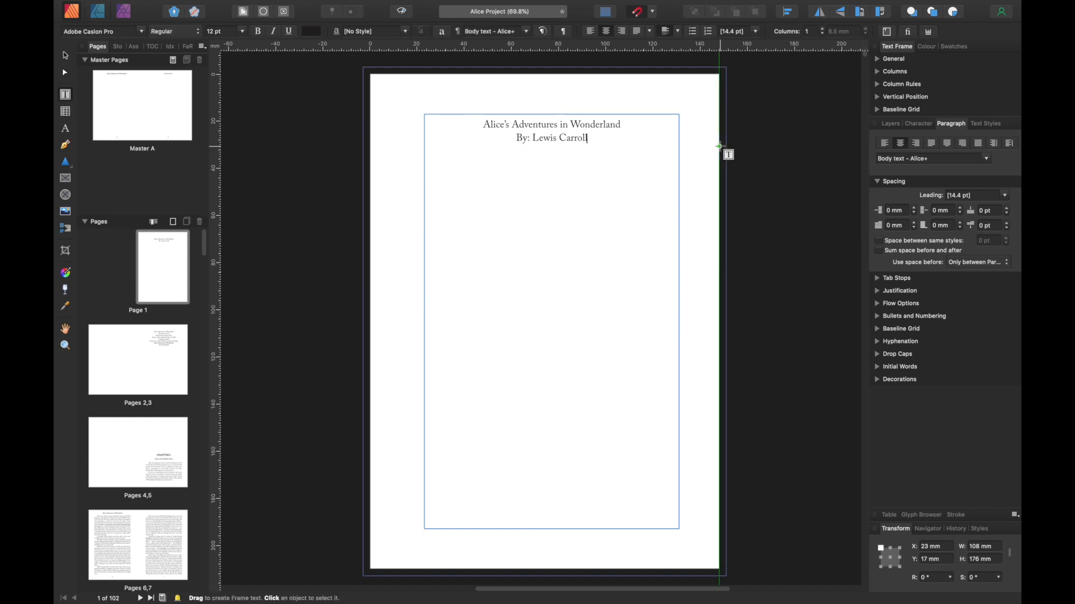
left_click(168, 336)
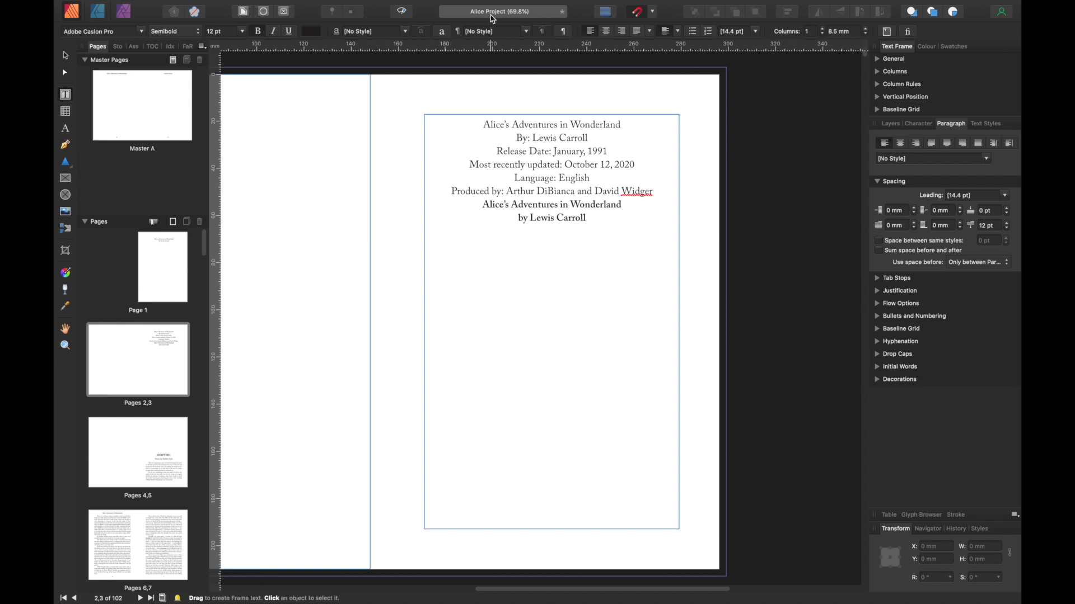
left_click(603, 216)
left_click(664, 192)
key("Return")
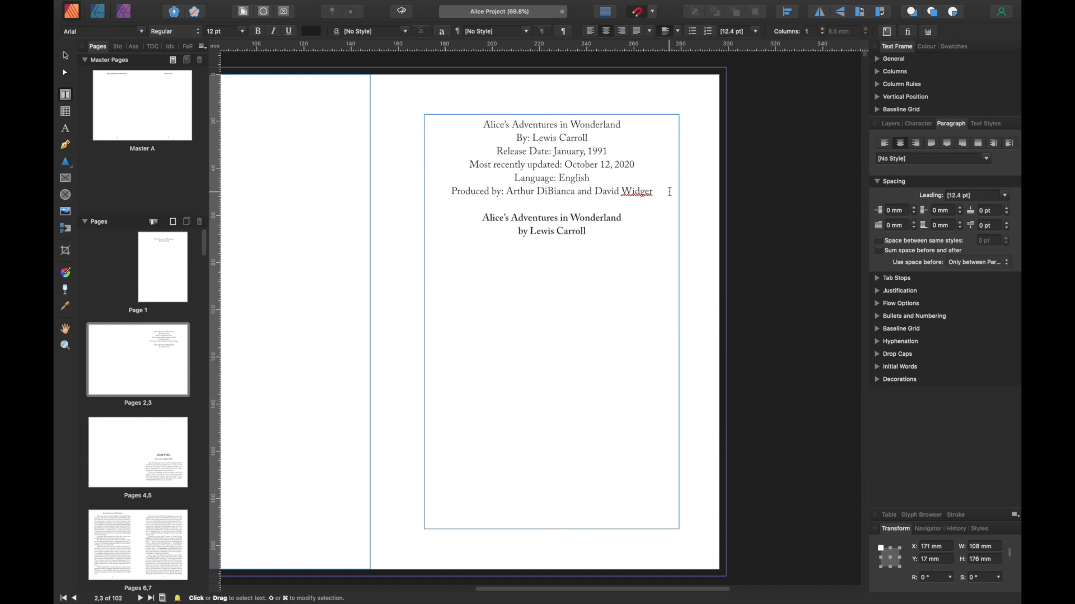
type("ISBN : 12345678910")
Change the font of the ISBN line to Adobe Caslon Pro
left_click_drag(599, 204, 501, 204)
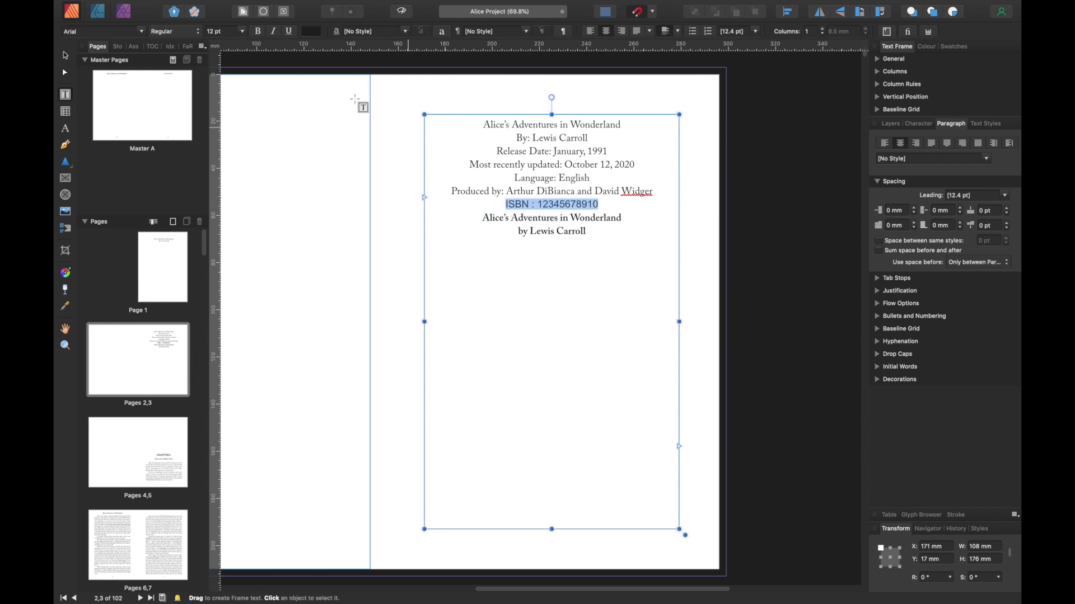
left_click(579, 231)
left_click_drag(598, 205, 503, 205)
left_click(142, 32)
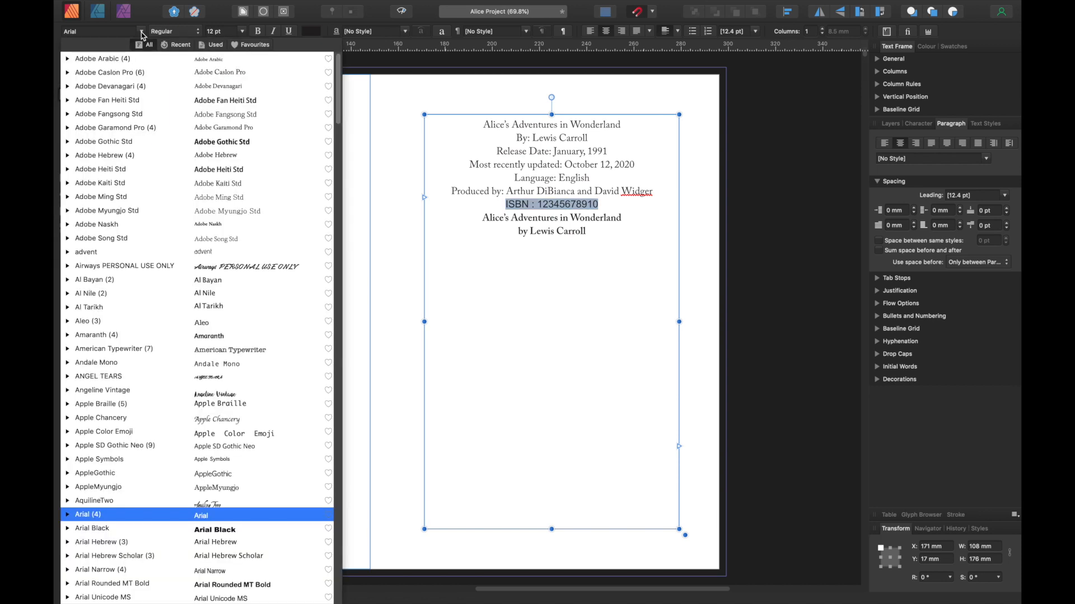
left_click(113, 75)
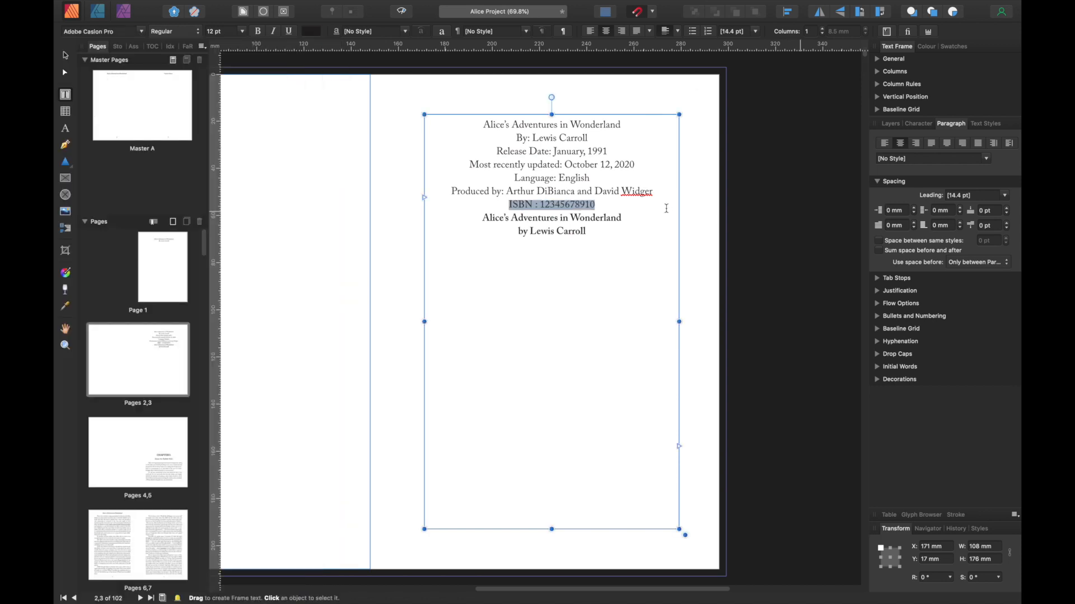
Insert a blank line after the Release Date line on page 3
left_click(607, 204)
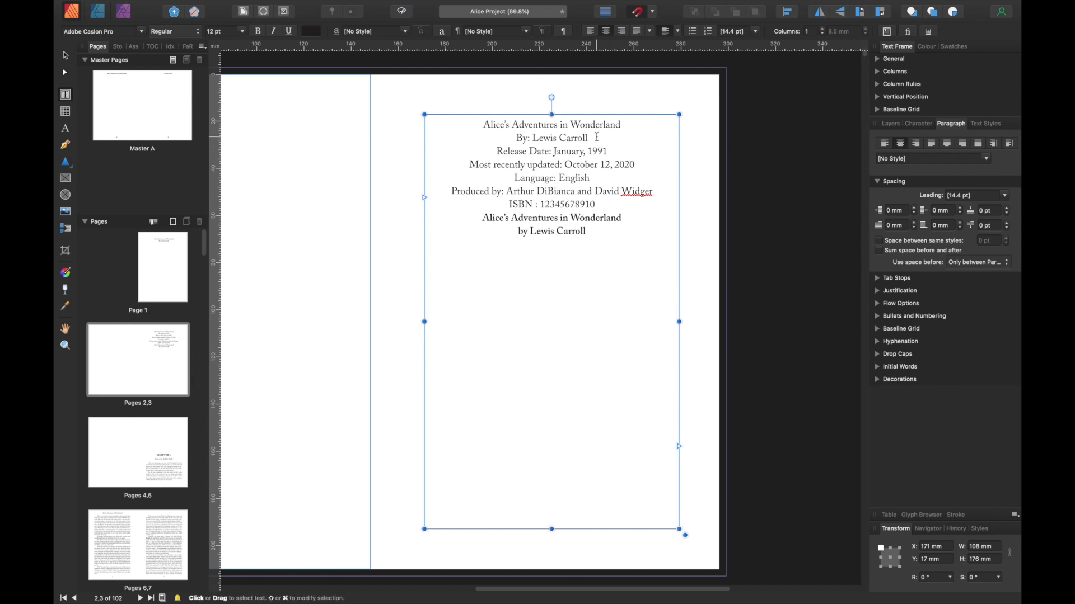
left_click(623, 150)
key("Return")
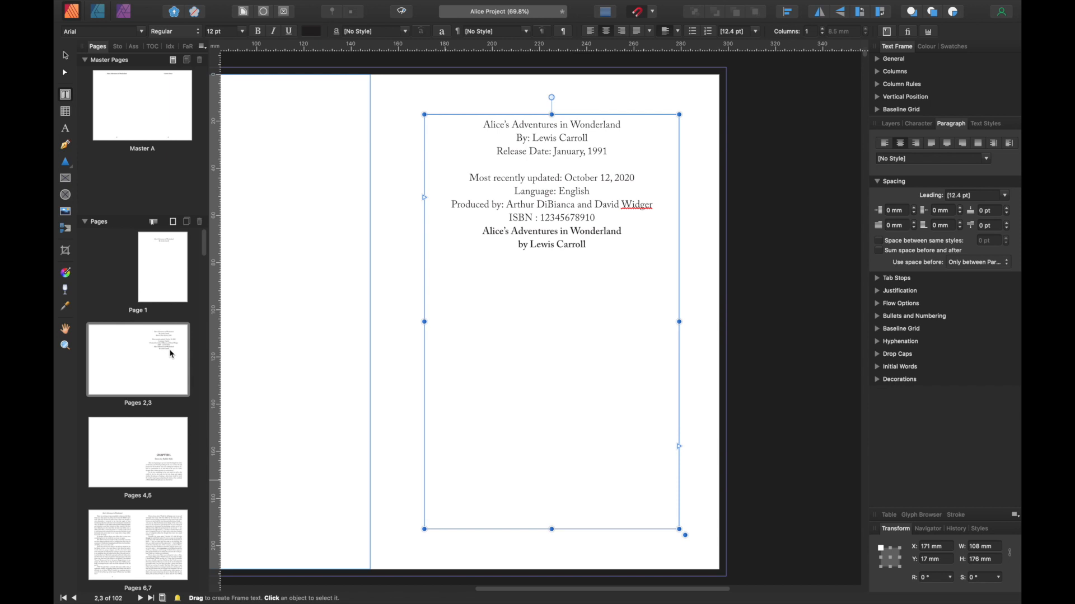
Add 2 pages after page 3 with no master page applied
left_click(175, 379)
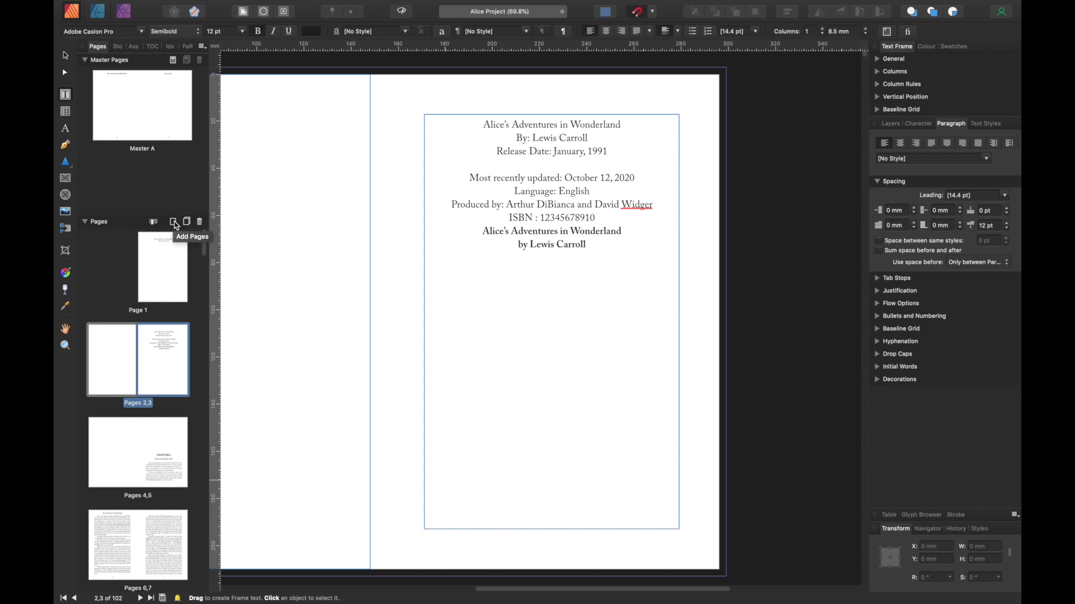
left_click(175, 225)
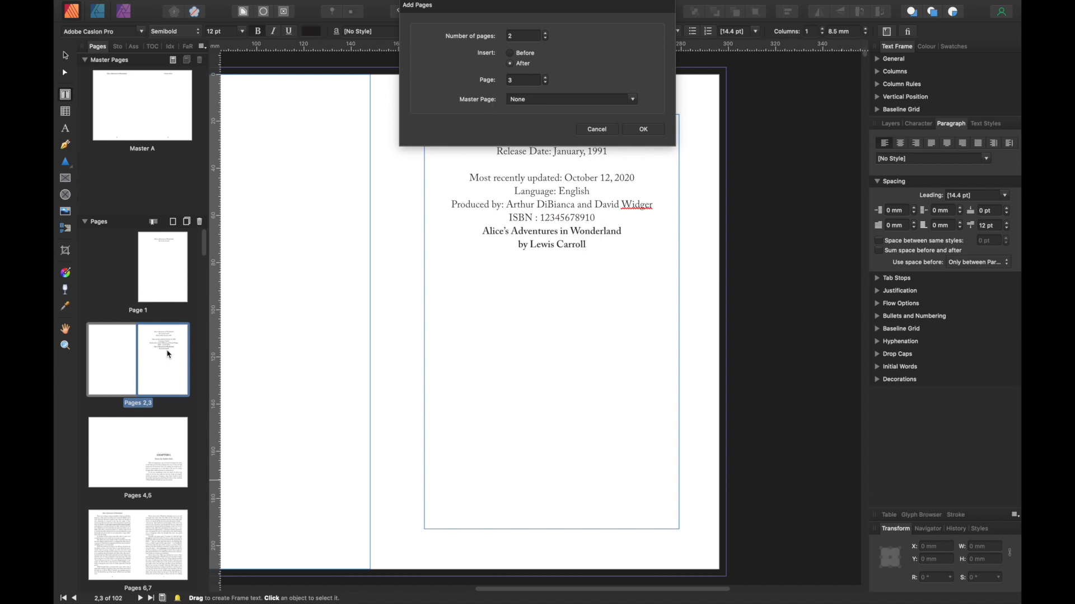
left_click(643, 129)
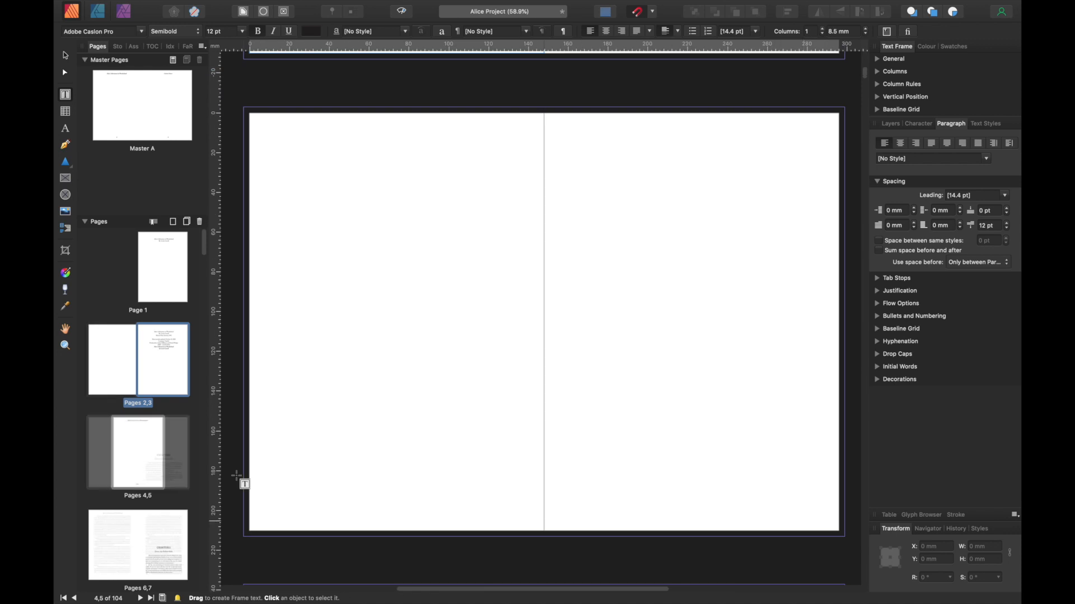
Open the newly added spread of pages 4 and 5 and inspect both pages, including in preview mode
left_click(172, 443)
left_click(172, 444)
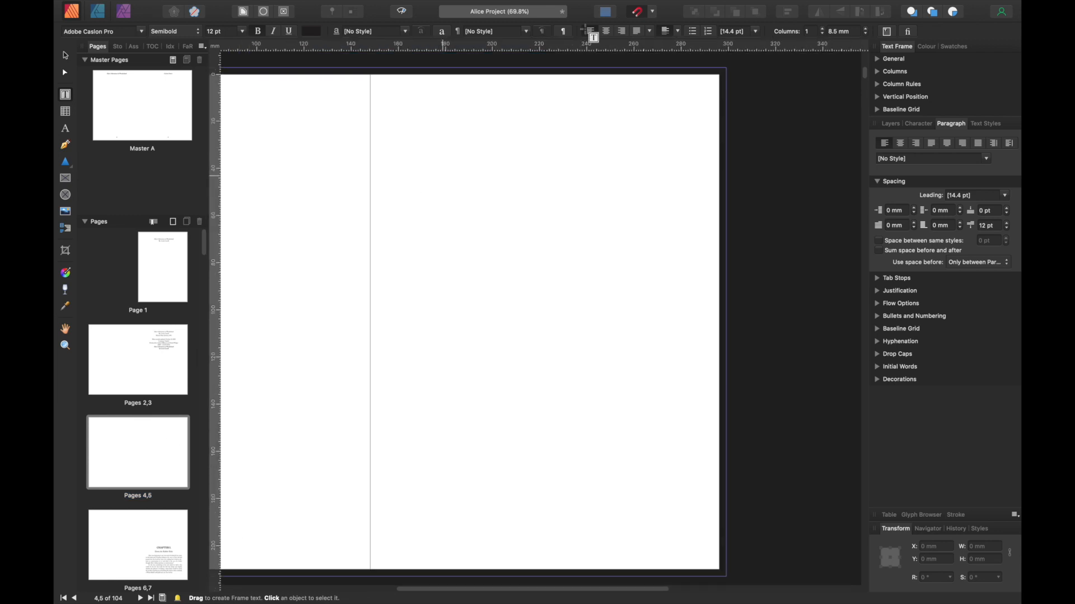
left_click(405, 12)
left_click(405, 12)
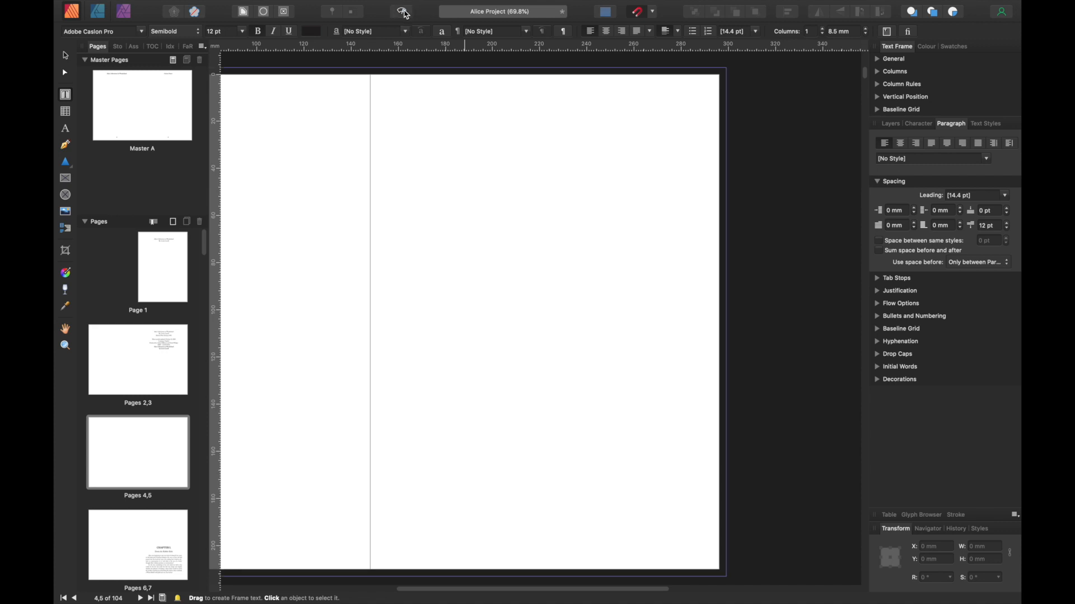
left_click(170, 537)
left_click(169, 423)
left_click(169, 432)
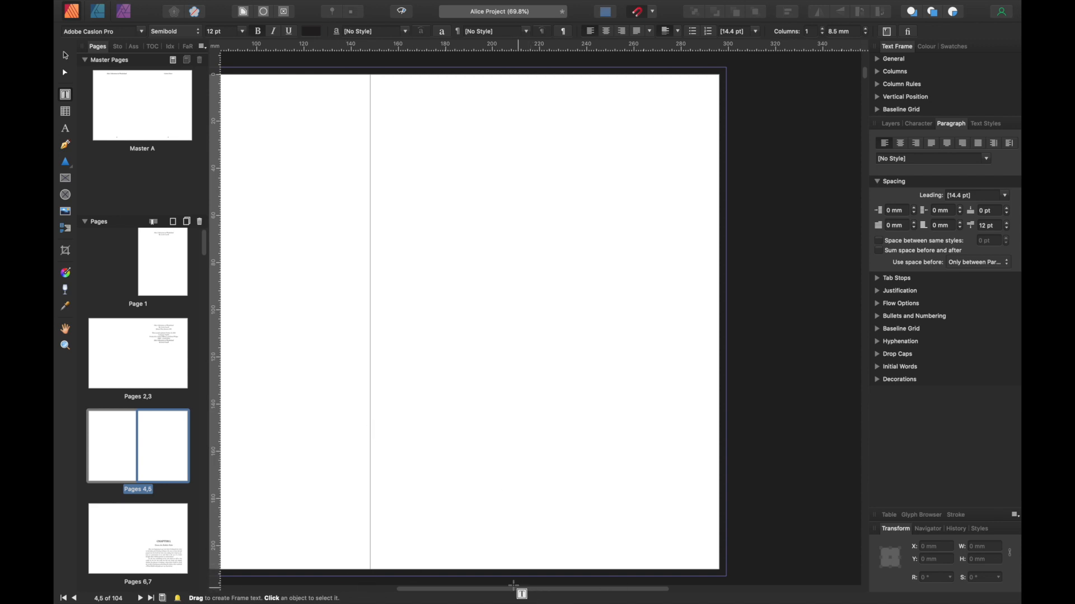
left_click_drag(513, 588, 474, 588)
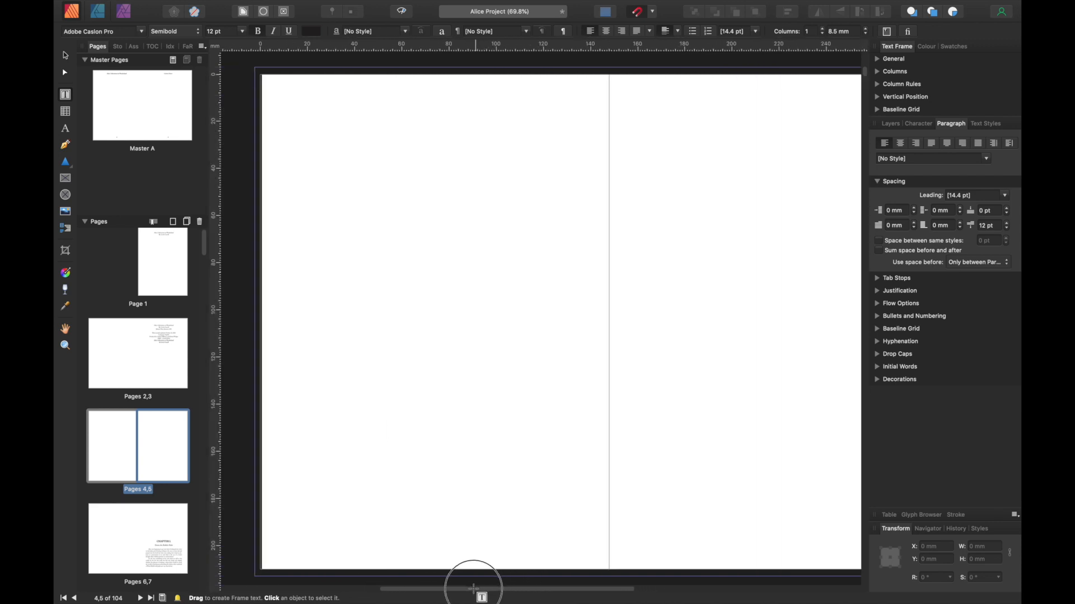
Open the Section Manager, enlarge its window, and name Section 1 "Front Matter"
left_click(166, 259)
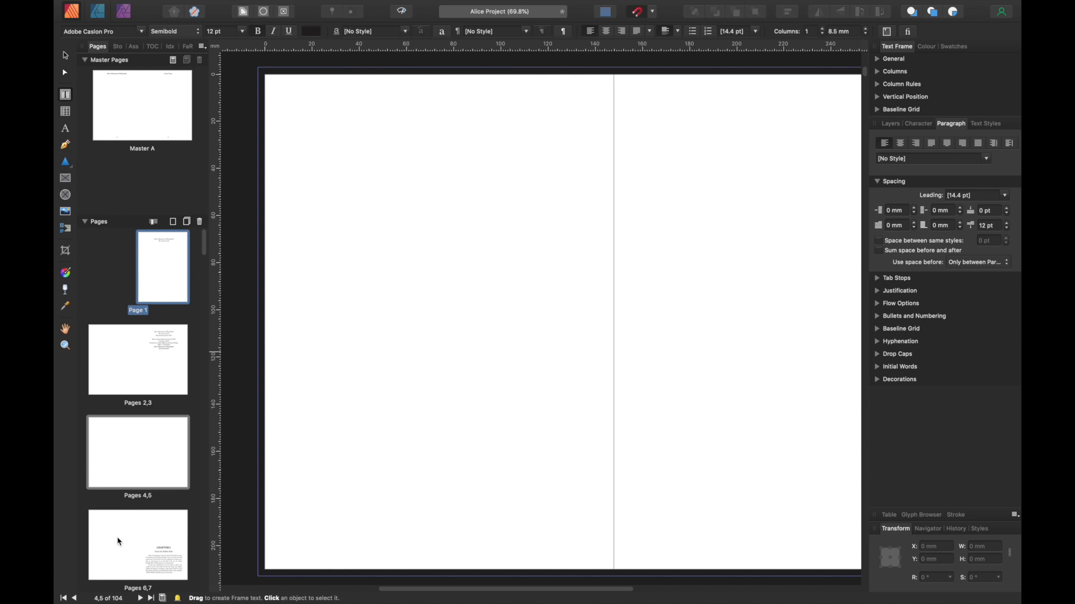
left_click(158, 223)
left_click_drag(799, 313, 711, 12)
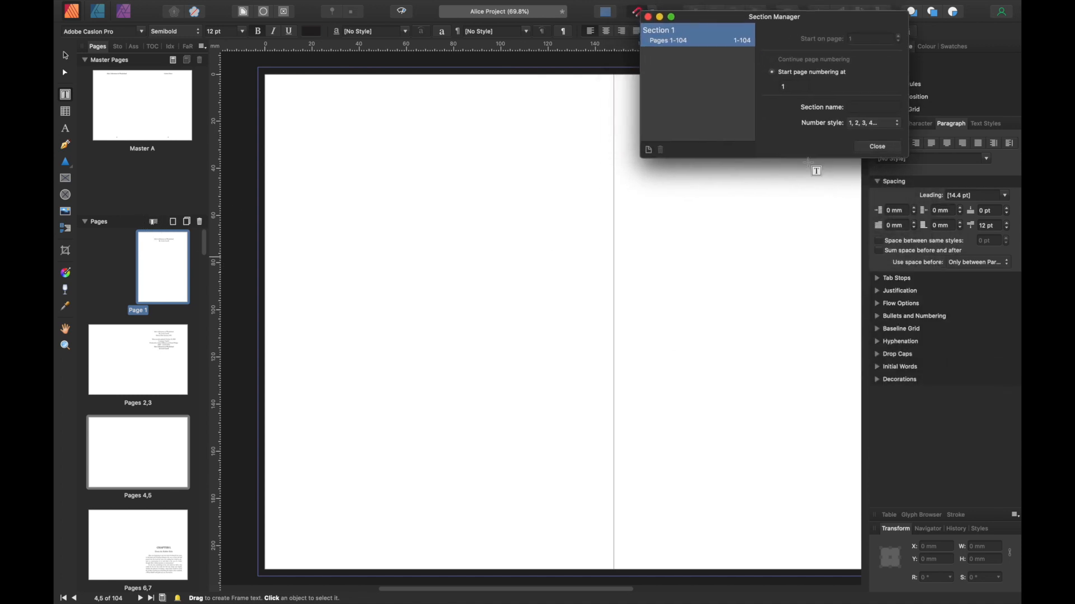
left_click_drag(806, 158, 832, 500)
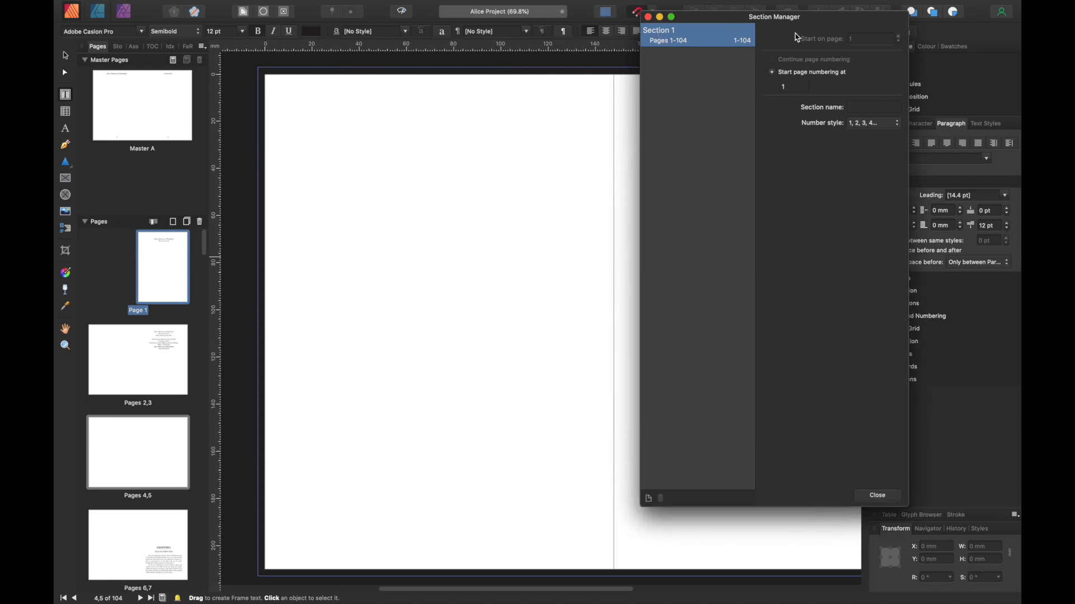
left_click(877, 107)
type("FRON")
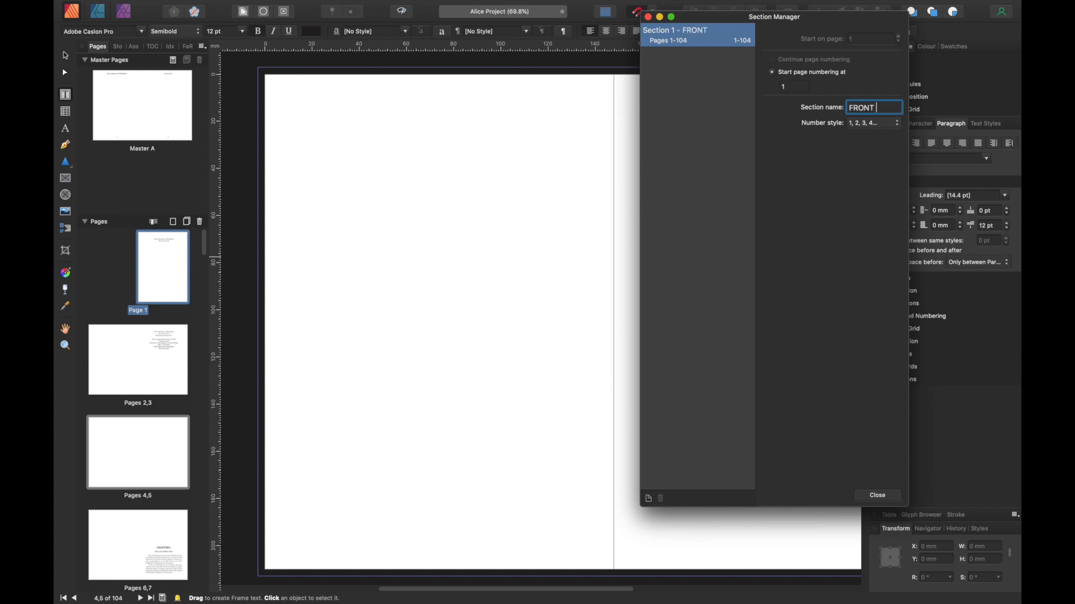
key("BackSpace")
key("BackSpace")
key("BackSpace")
type("Front Matter")
triple_click(889, 107)
Create a second section that starts on page 7, where Chapter I begins
left_click(120, 547)
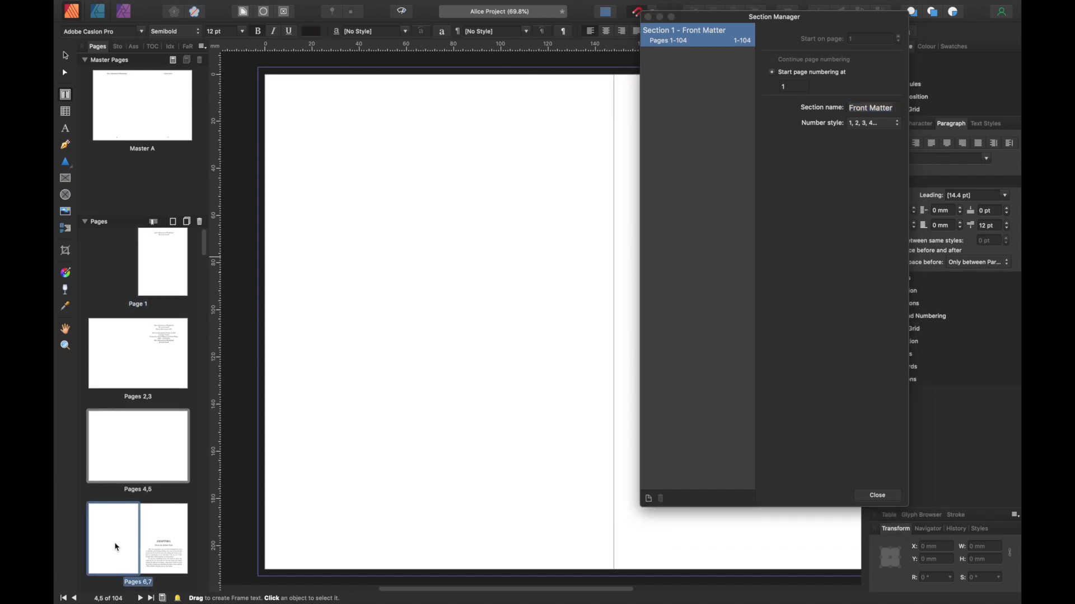
left_click(169, 536)
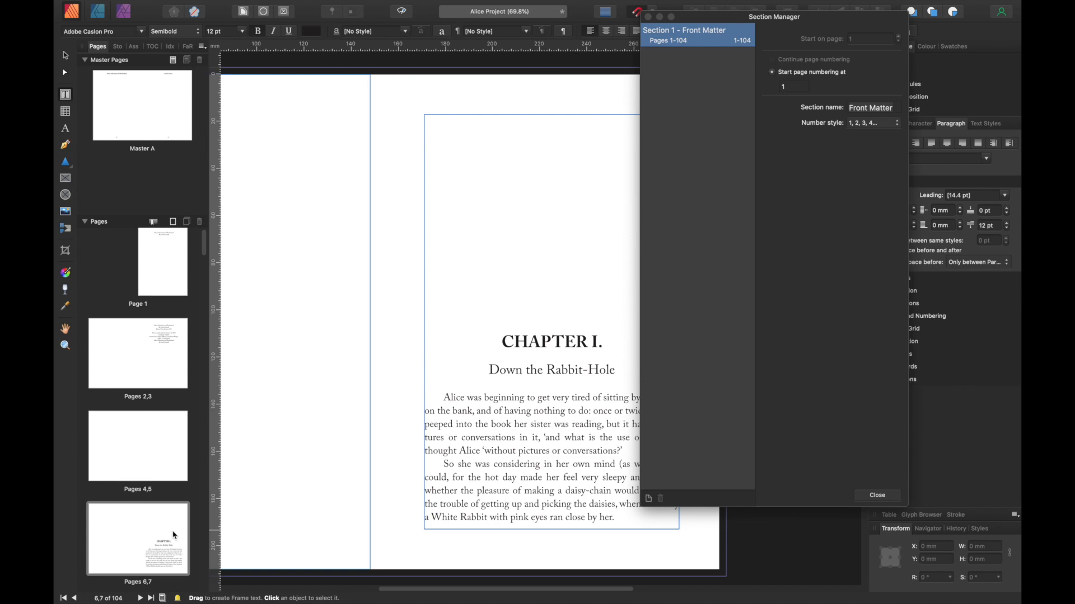
left_click(174, 535)
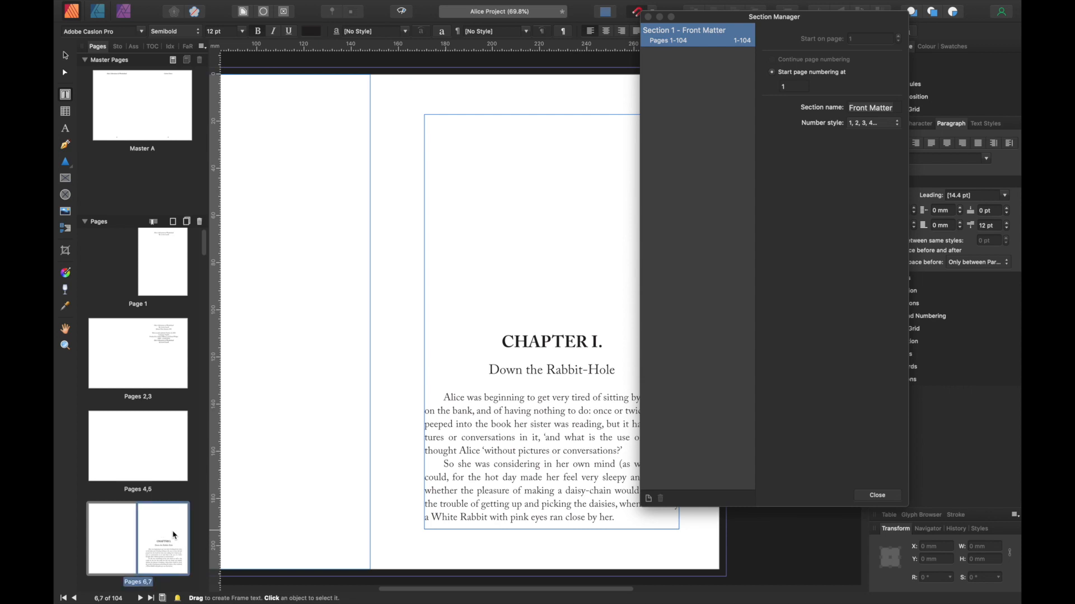
left_click(651, 499)
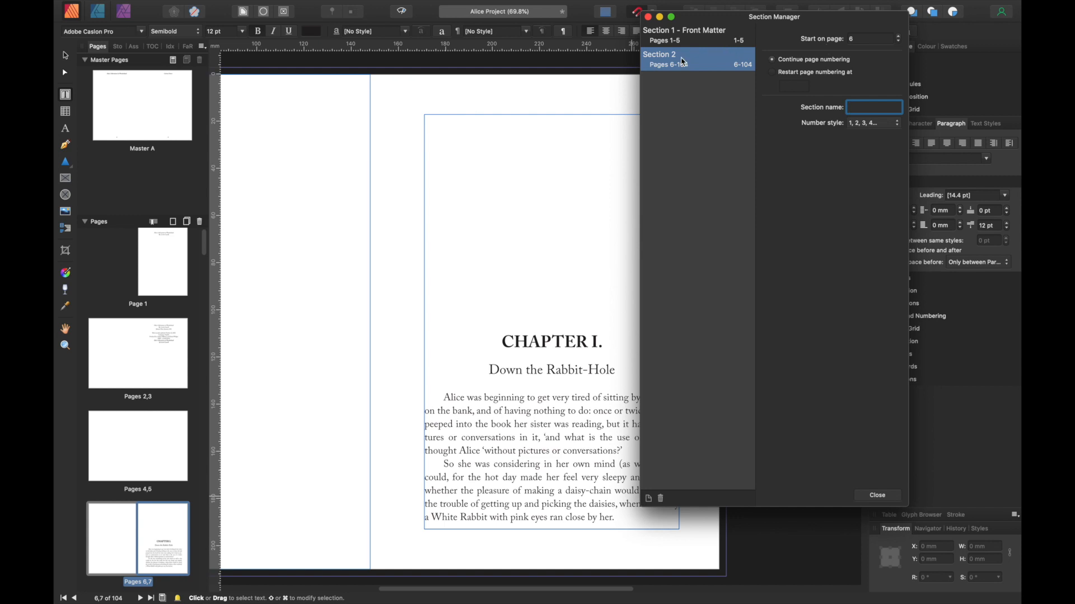
left_click(899, 36)
Name the second section "Down the Rabbit-Hole"
type("C")
type("own")
type(" the Rabbit")
type("-Hole")
left_click(871, 105)
left_click(903, 108, "shift")
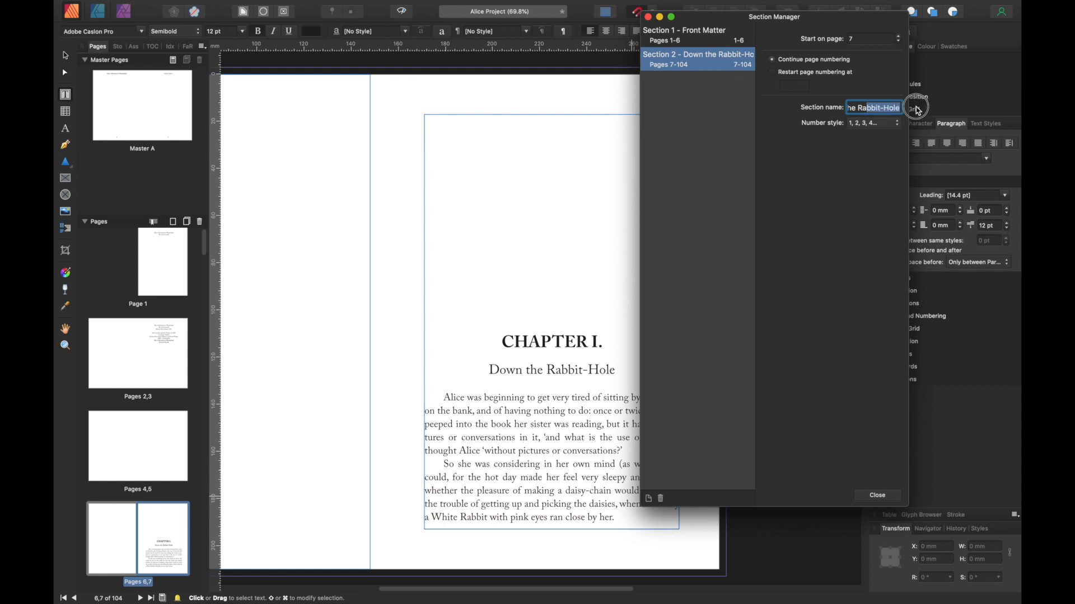
left_click(881, 105)
key("alt+Right")
key("super+a")
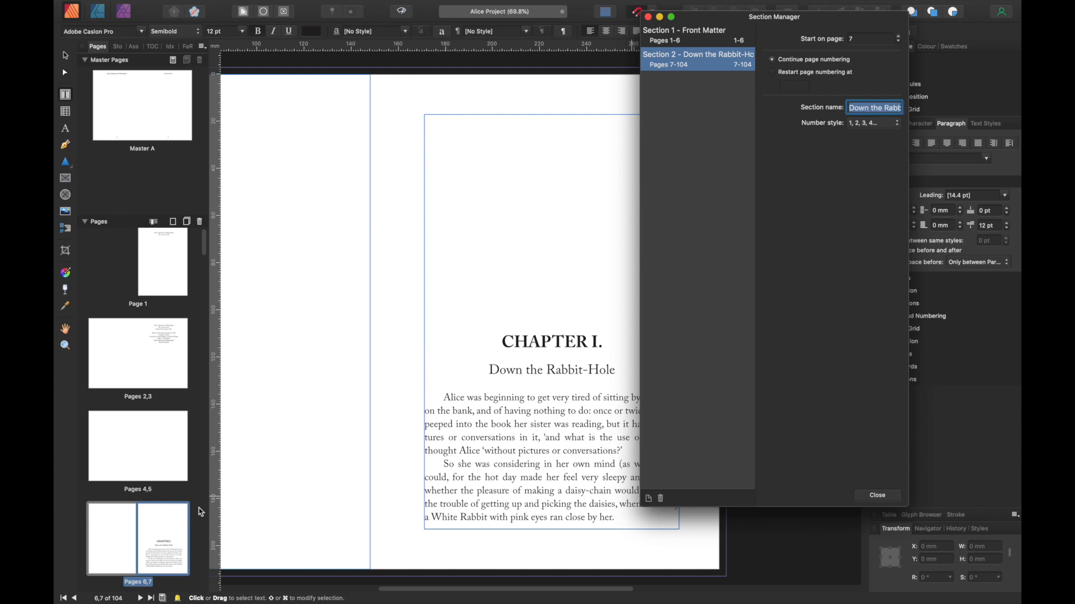
Create a third section that starts on page 15, where Chapter II begins
scroll(159, 422, "down", 5)
scroll(159, 423, "down", 6)
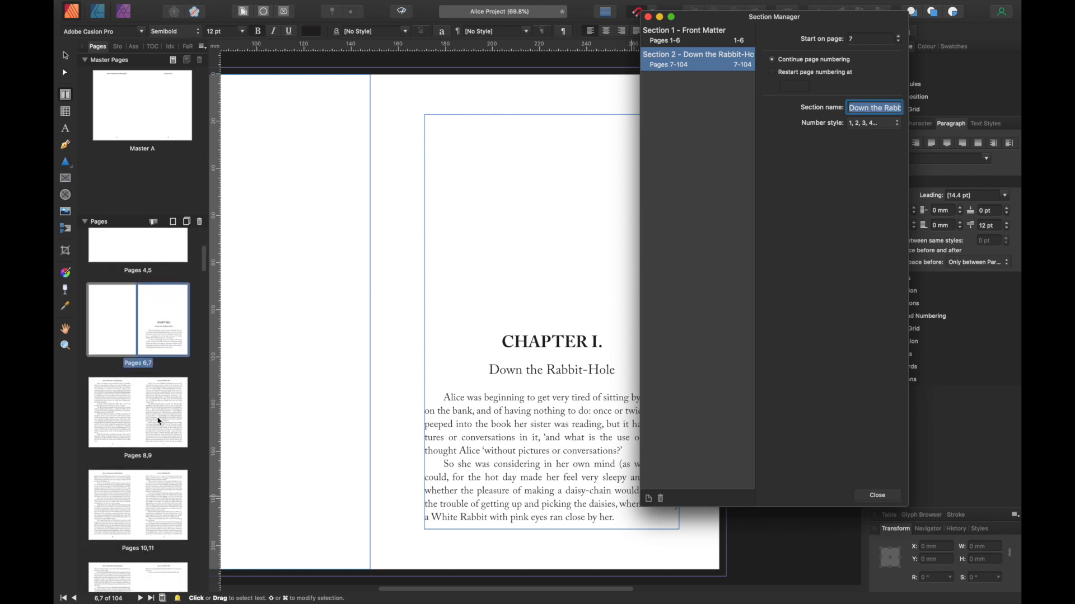
scroll(159, 417, "down", 1)
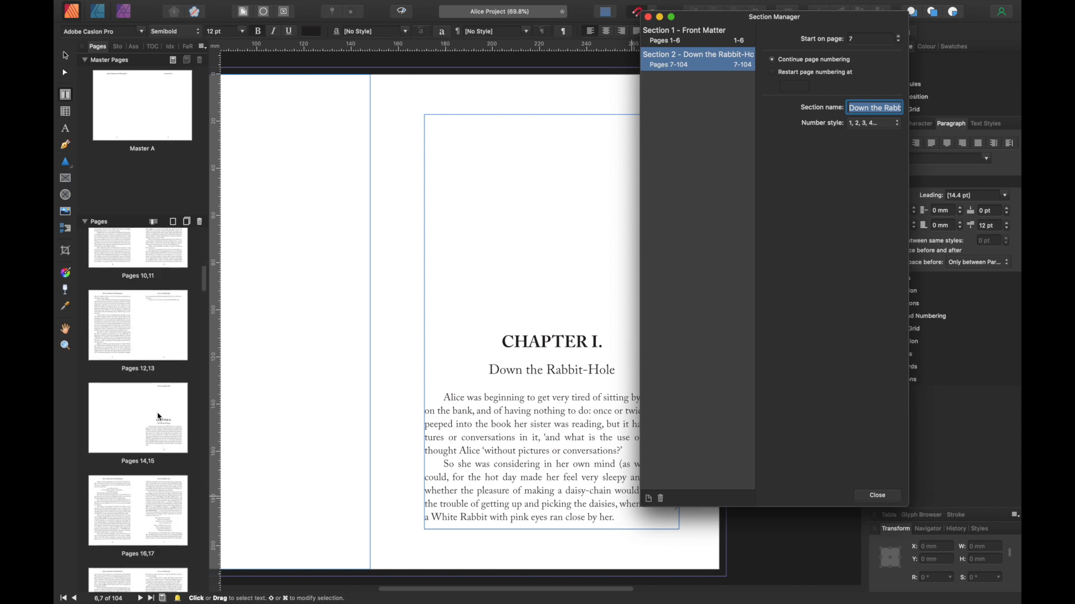
left_click(170, 410)
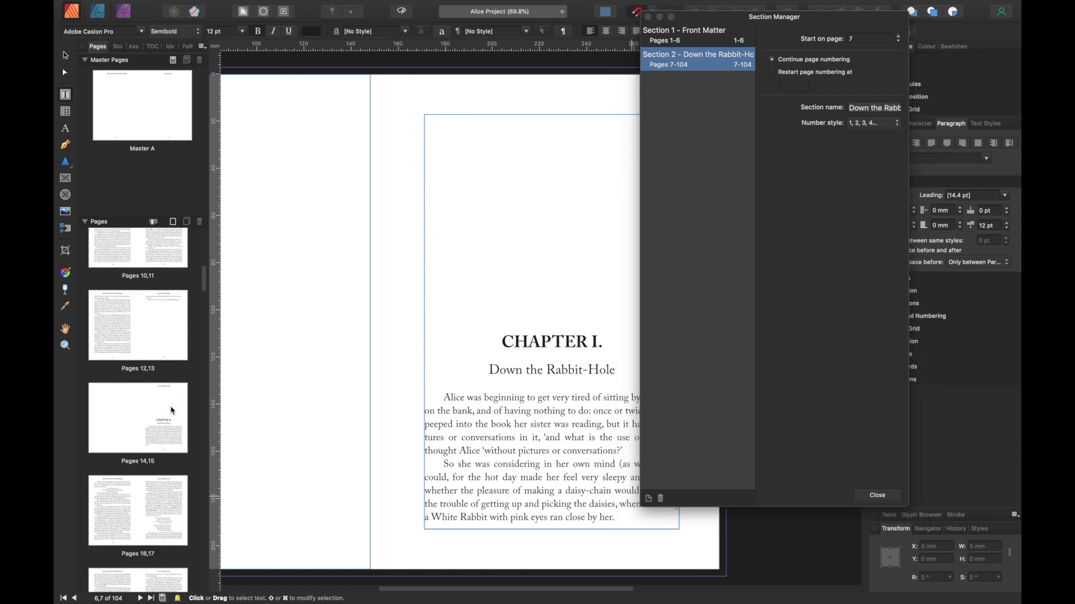
left_click(171, 410)
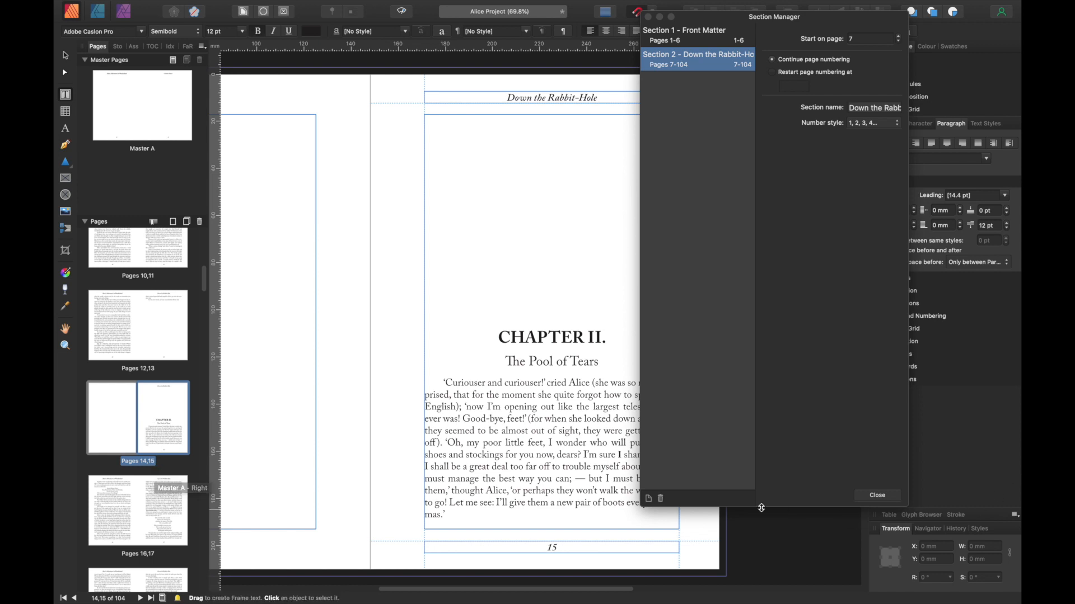
left_click(647, 499)
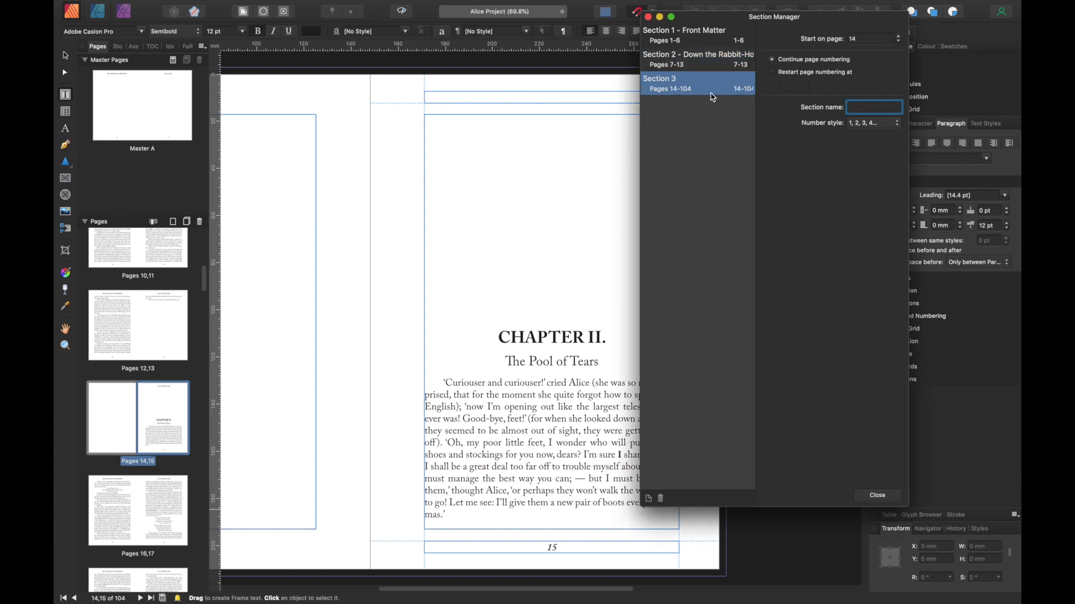
left_click(896, 36)
Name the third section "The Pool of Tears"
type("Th")
type("e Poole")
key("BackSpace")
key("BackSpace")
key("BackSpace")
type("Pool of Tears")
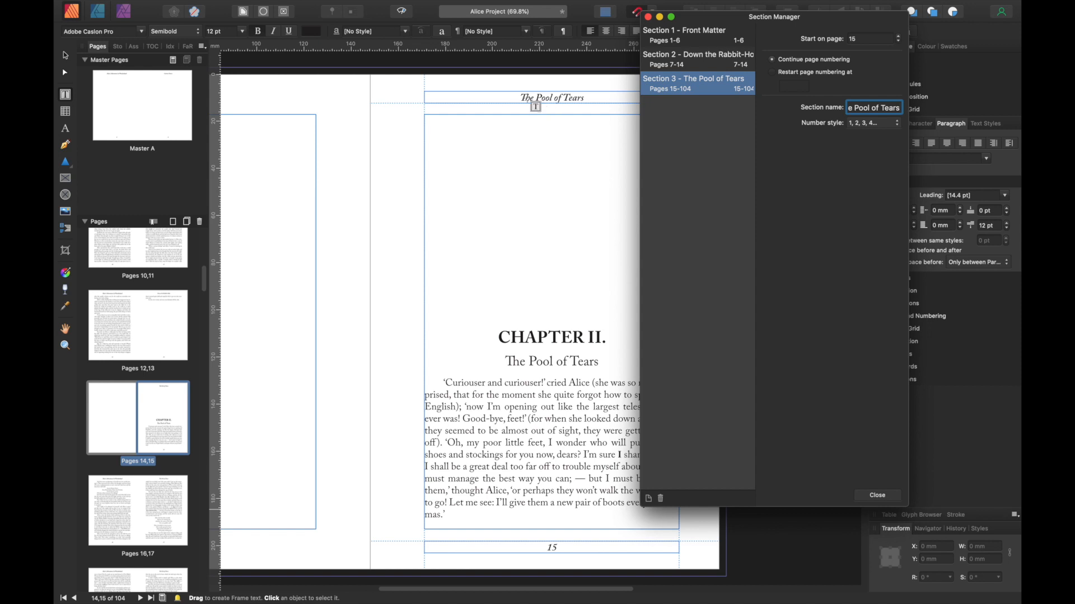
key("Return")
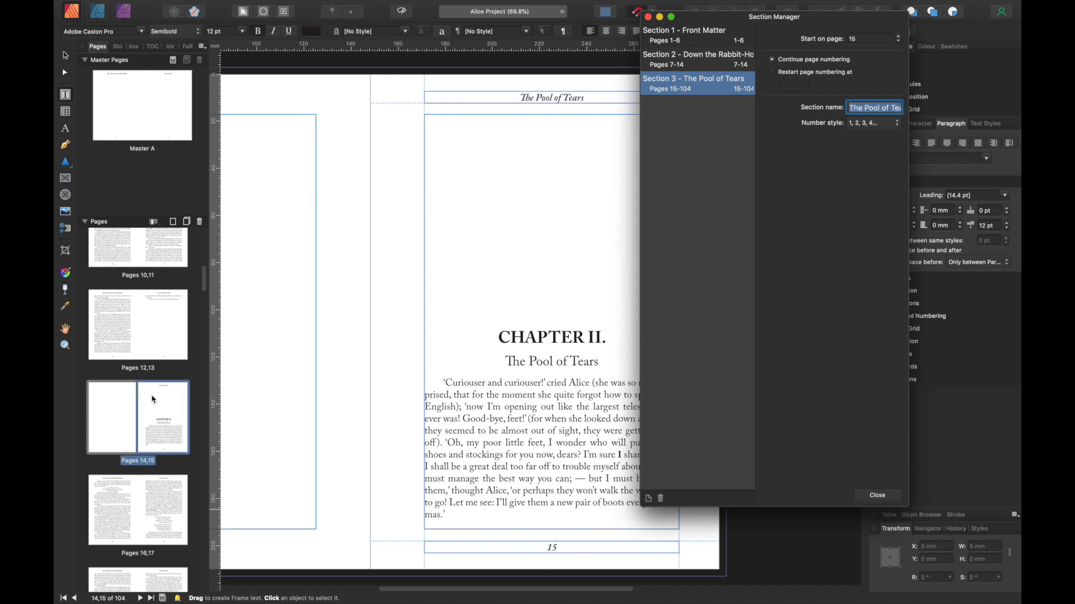
Create a fourth section that starts on page 23, where Chapter III begins
scroll(152, 398, "down", 4)
scroll(157, 395, "down", 12)
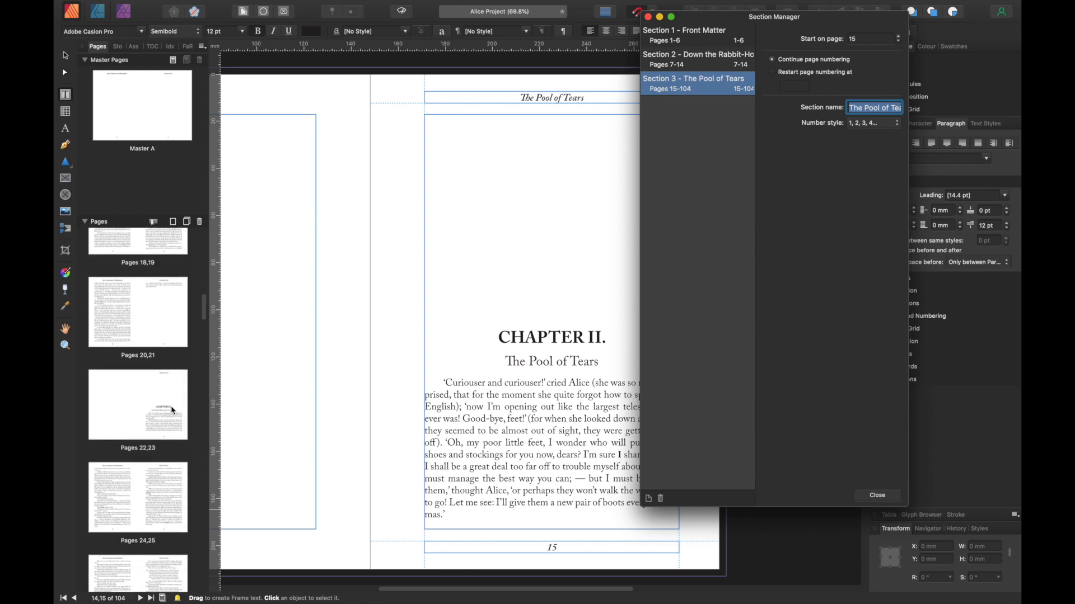
left_click(172, 410)
left_click(172, 412)
left_click(161, 410)
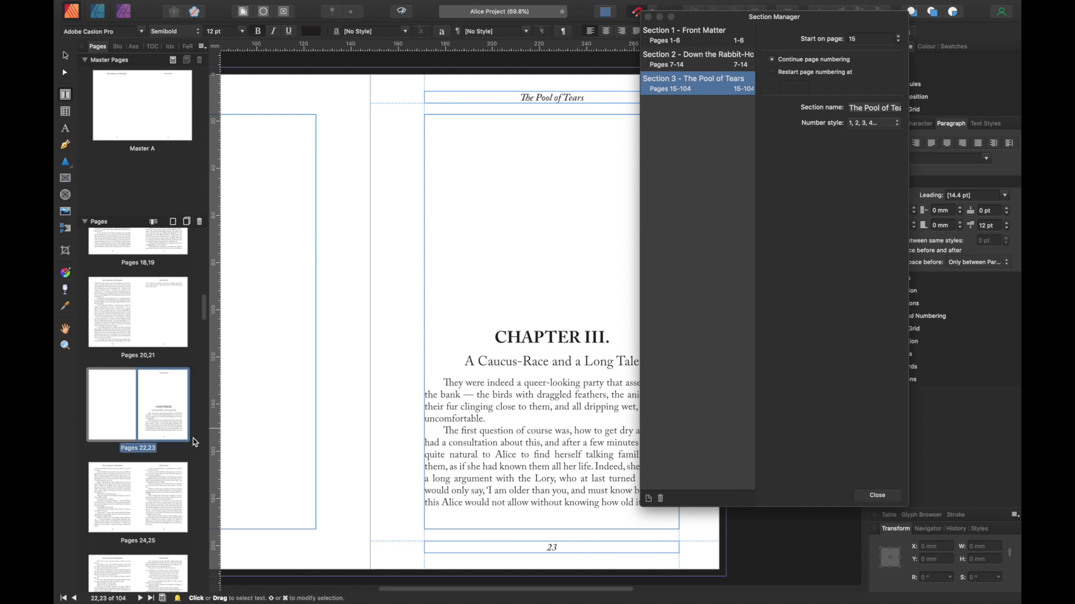
left_click(649, 499)
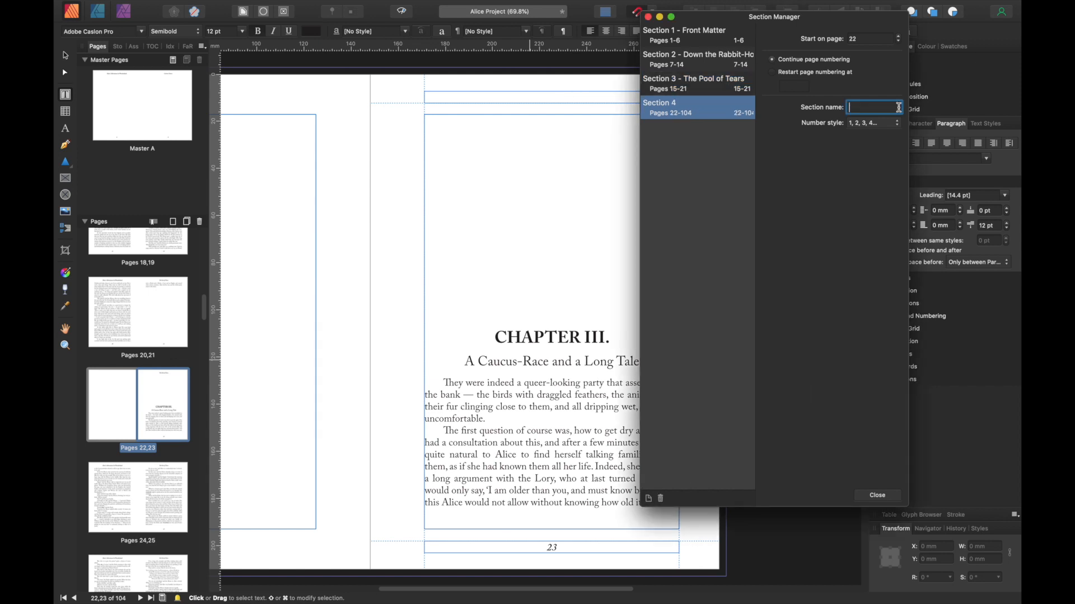
left_click(899, 36)
left_click_drag(540, 590, 598, 584)
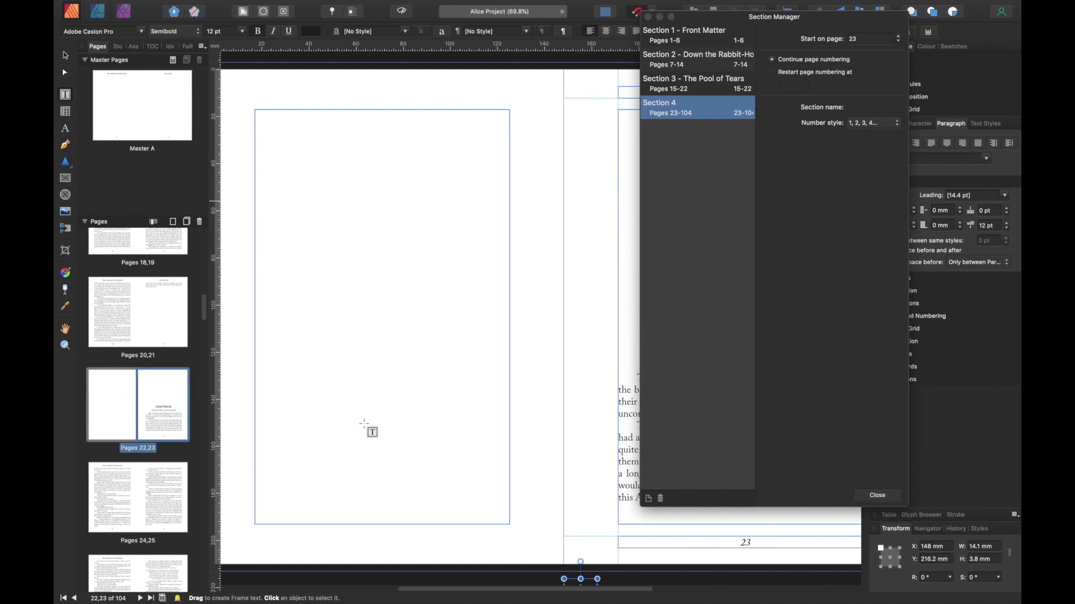
left_click(66, 55)
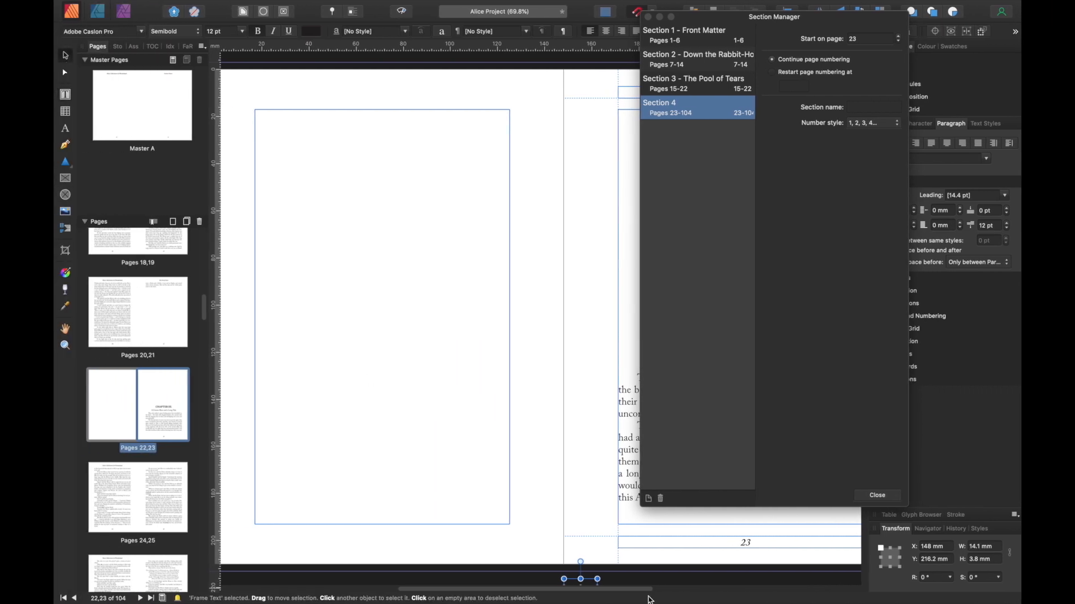
scroll(638, 586, "right", 3)
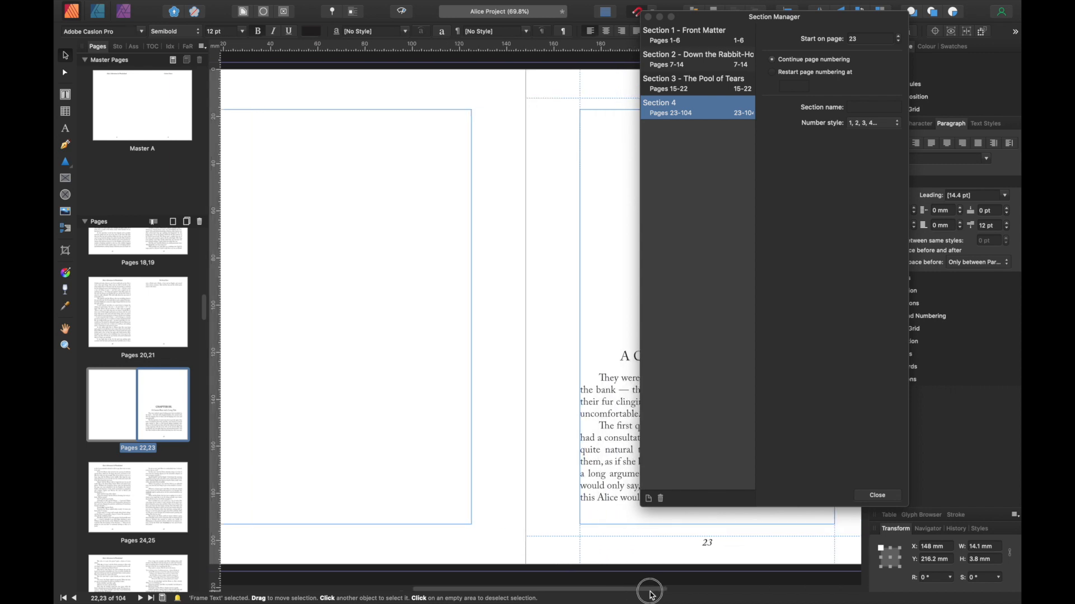
scroll(621, 541, "down", 3)
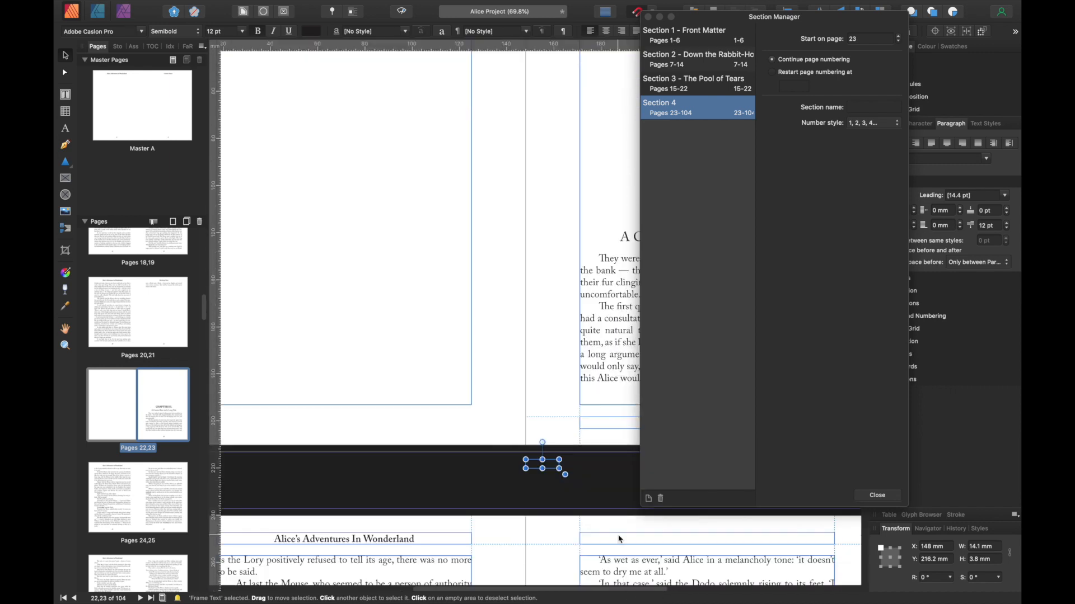
left_click(557, 470)
Copy the Chapter III title "A Caucus-Race and a Long Tale" from the page and use it as the fourth section's name
left_click_drag(559, 591, 642, 591)
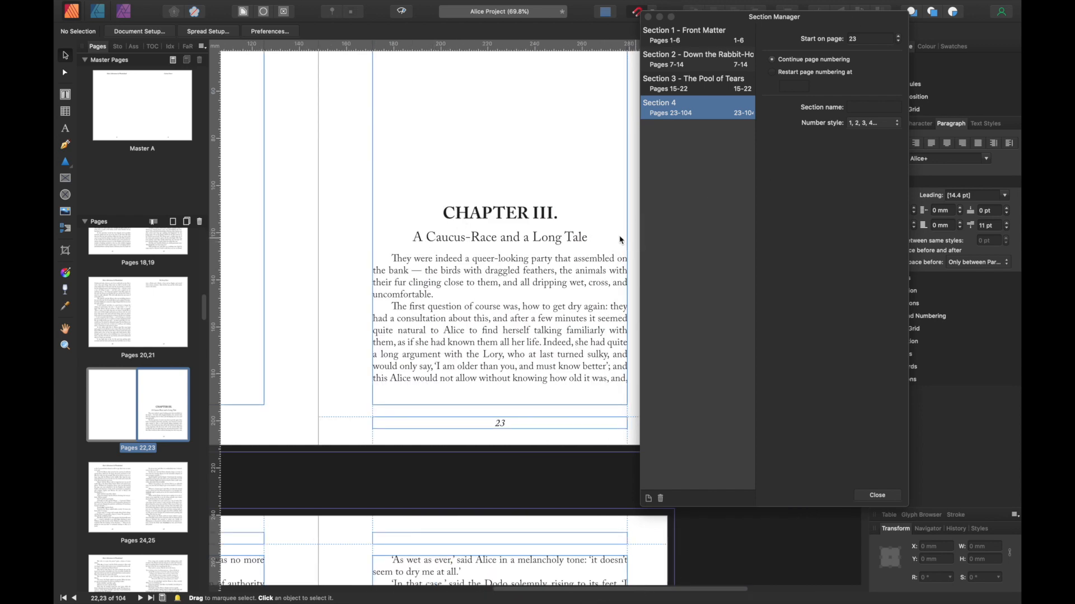
left_click(417, 241)
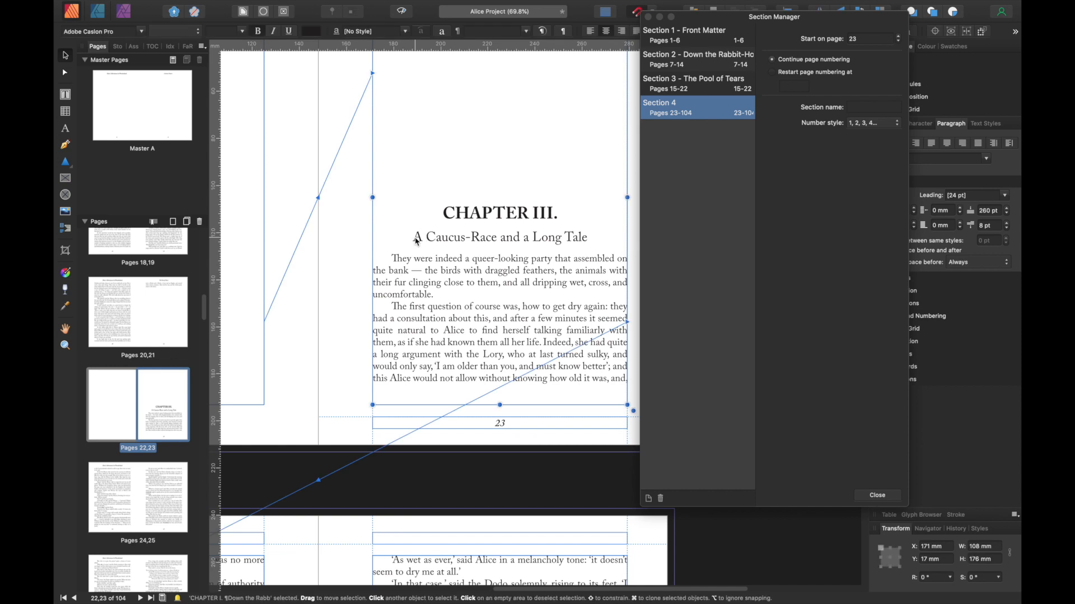
left_click_drag(417, 242, 588, 240)
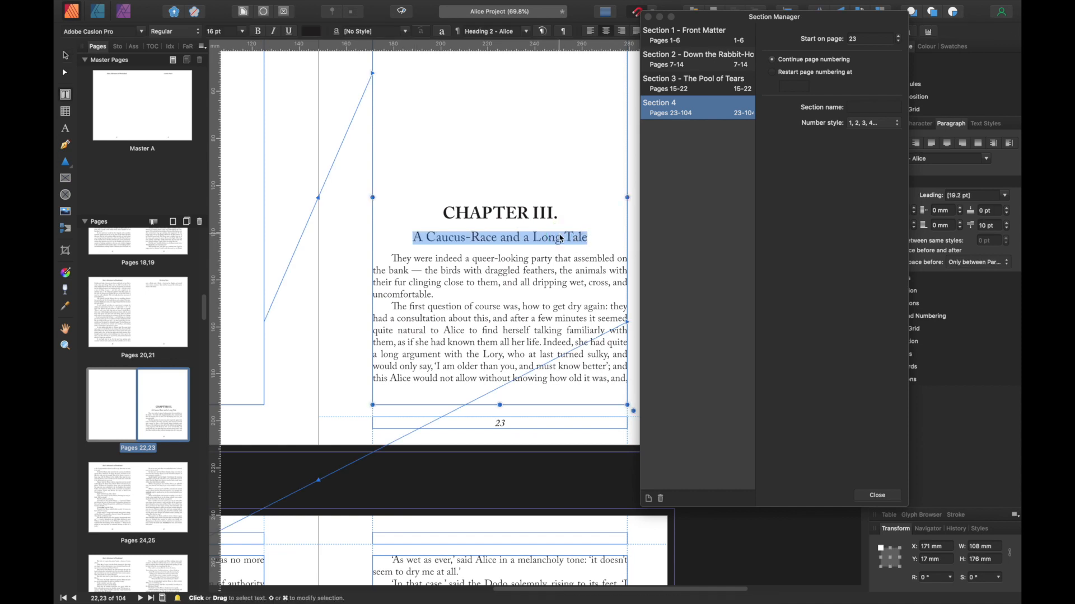
right_click(560, 239)
left_click(585, 276)
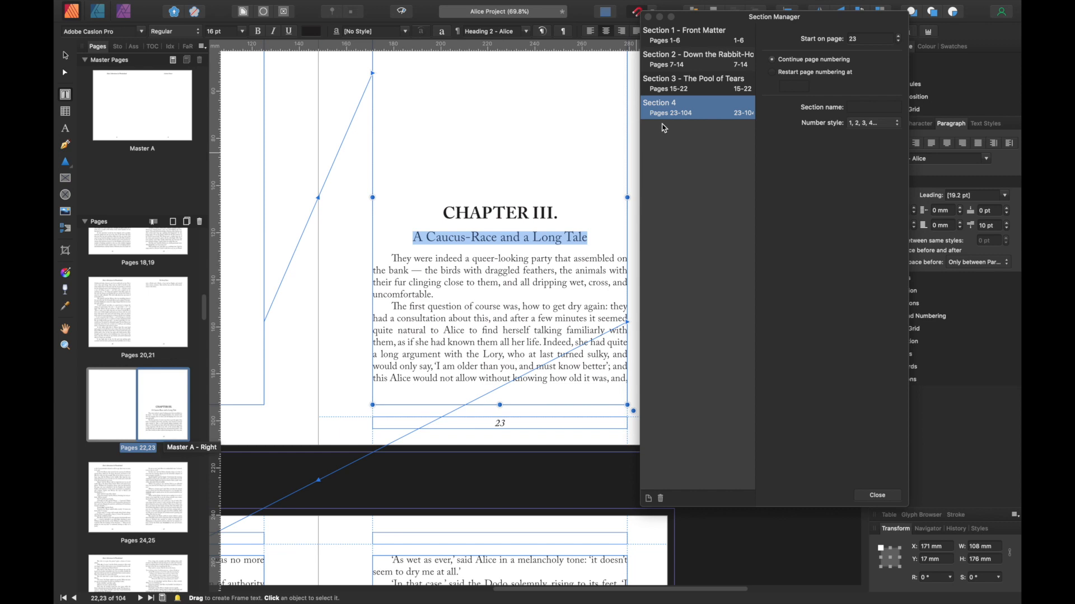
left_click(861, 107)
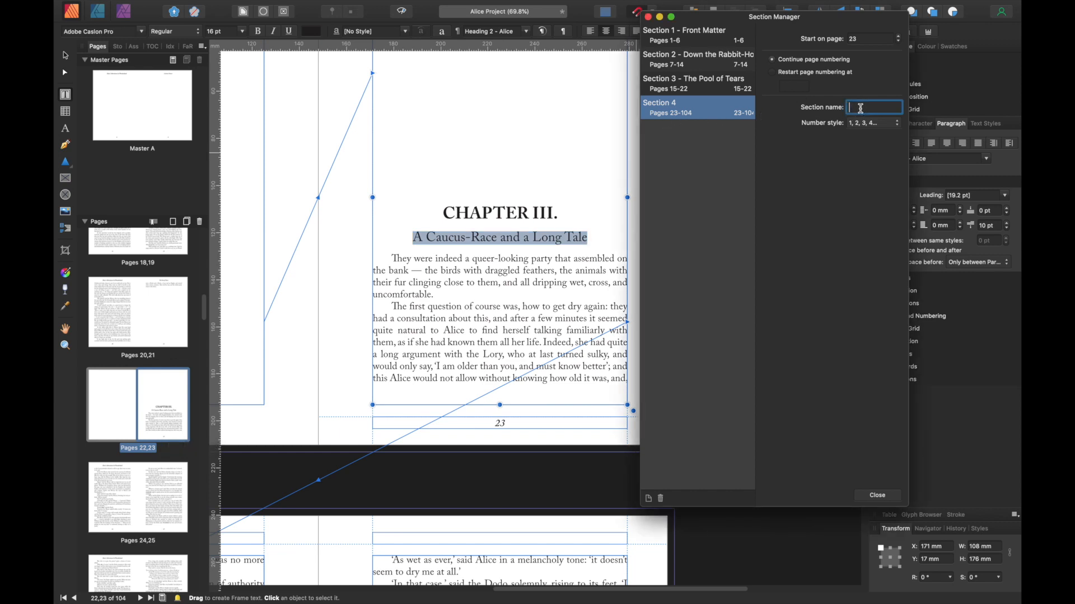
key("super+v")
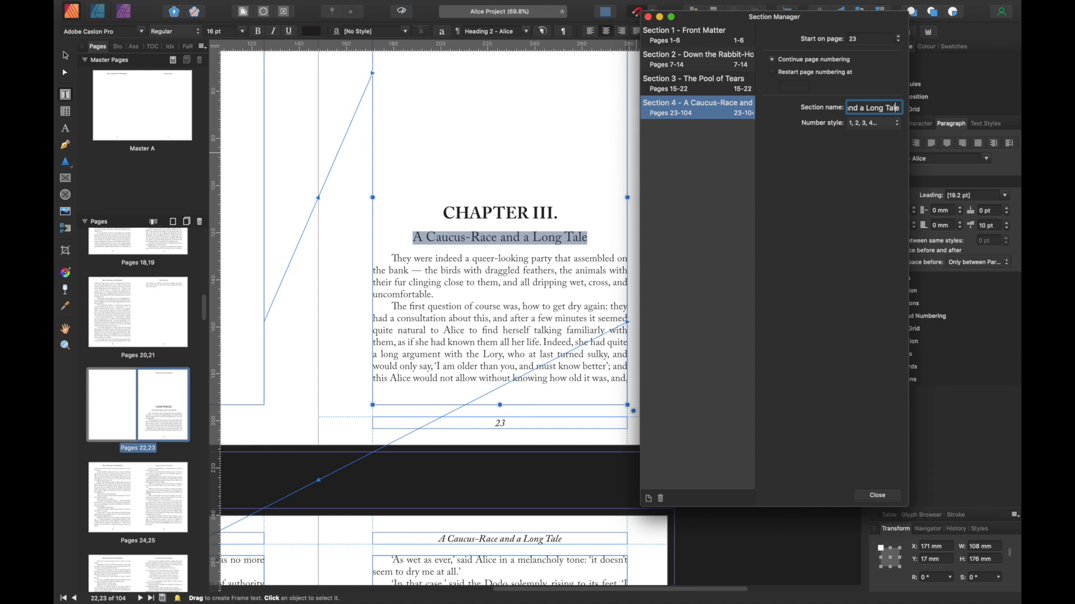
Check the fourth section's pasted name from end to end for unwanted characters
key("Left")
key("Left")
key("Left")
key("Left")
key("Left")
key("Left")
key("Left")
key("Left")
key("Left")
key("Left")
key("Left")
key("Left")
key("Left")
key("Right")
key("Right")
key("Right")
key("Right")
key("Right")
key("Right")
key("Right")
key("Right")
key("Right")
key("Right")
key("Right")
key("Right")
key("Right")
key("Right")
key("Right")
key("Right")
key("Right")
key("Right")
key("super+a")
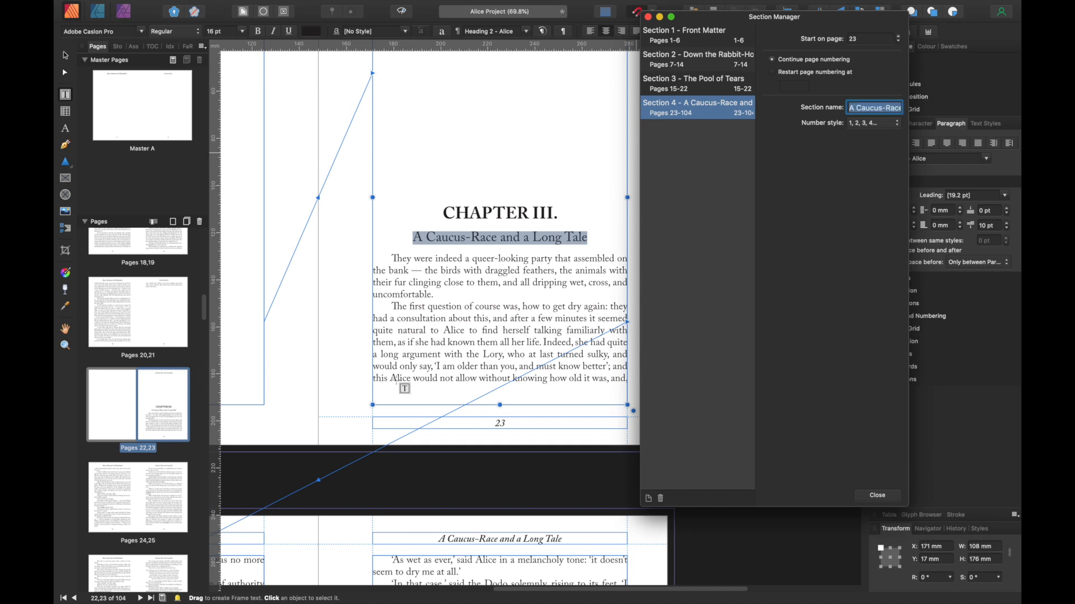
Create a fifth section that starts on page 29, where Chapter IV begins
scroll(166, 415, "down", 5)
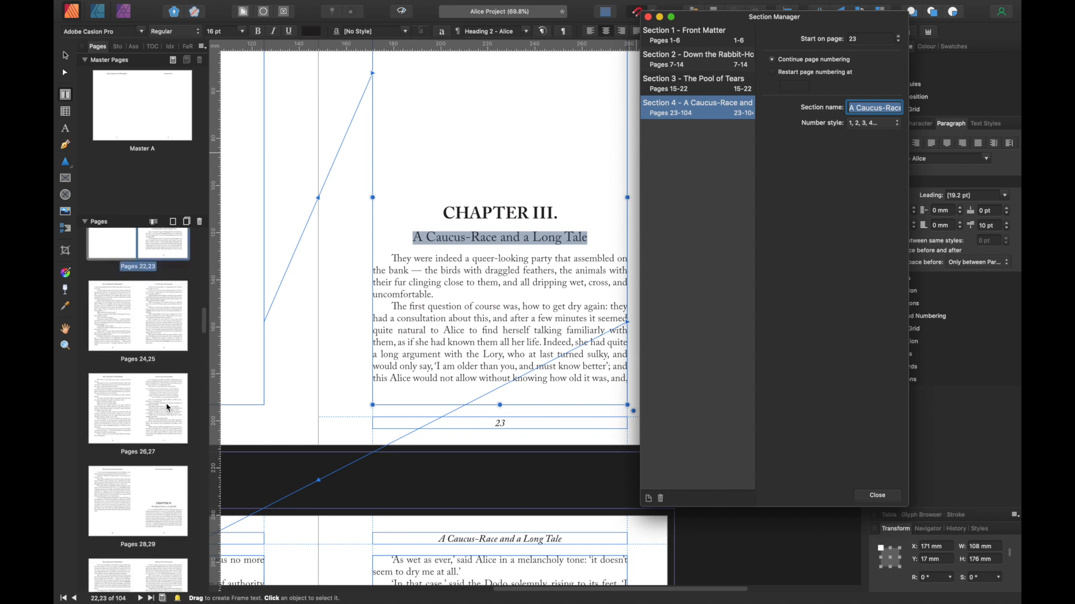
left_click(172, 412)
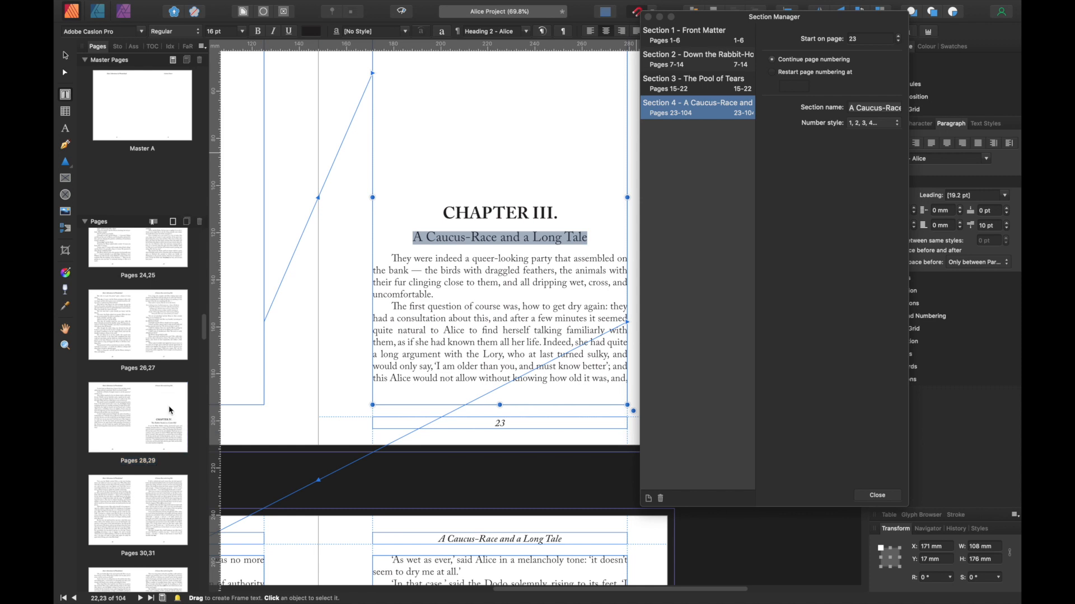
double_click(171, 413)
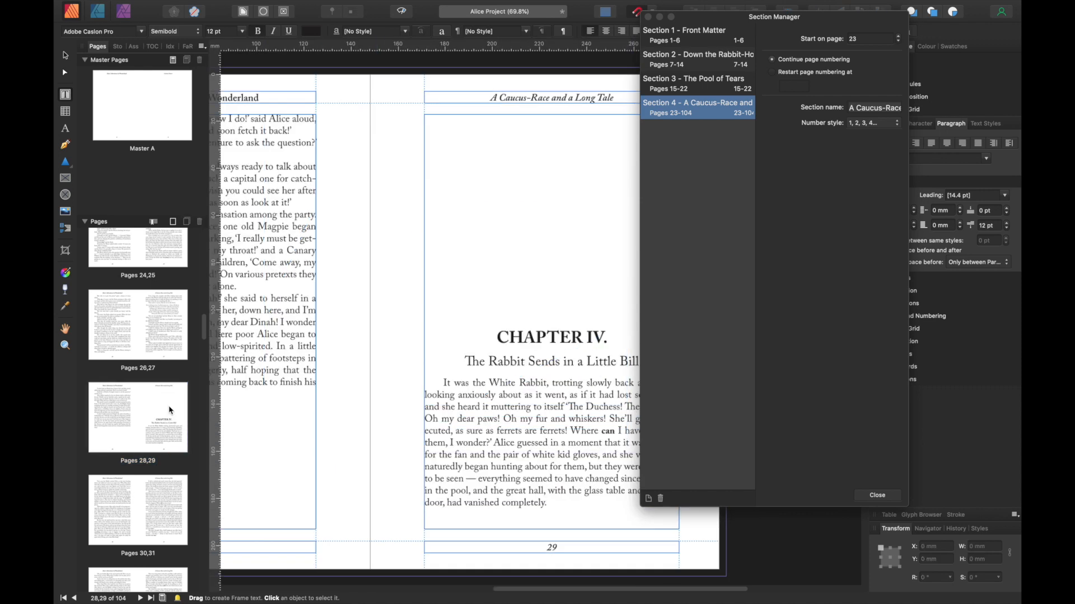
left_click(64, 57)
mouse_move(563, 591)
left_mouse_down()
mouse_move(591, 593)
mouse_move(579, 595)
left_mouse_up()
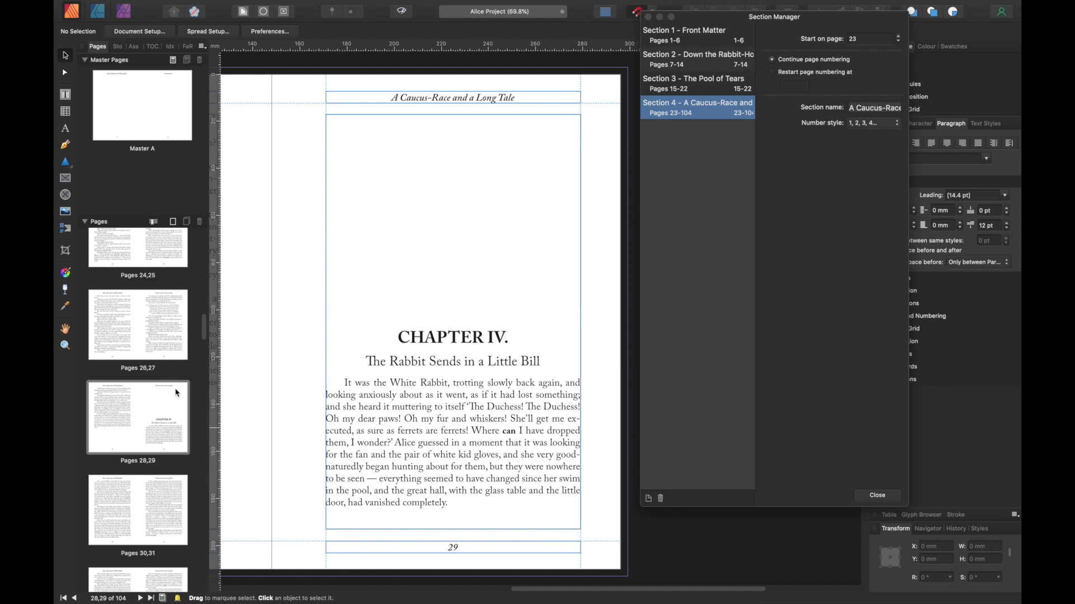
left_click(171, 411)
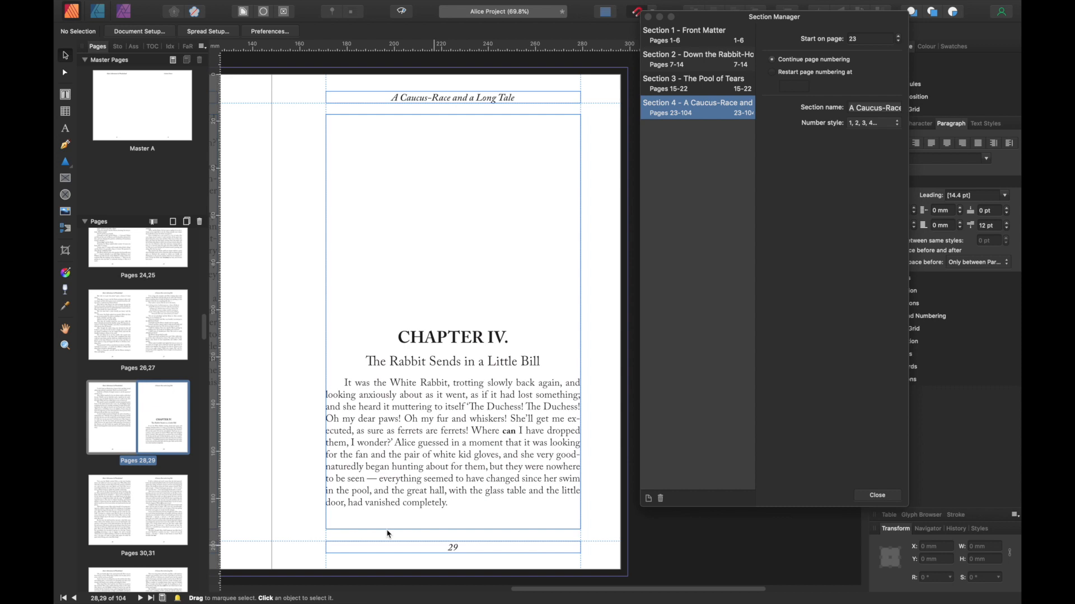
left_click(649, 498)
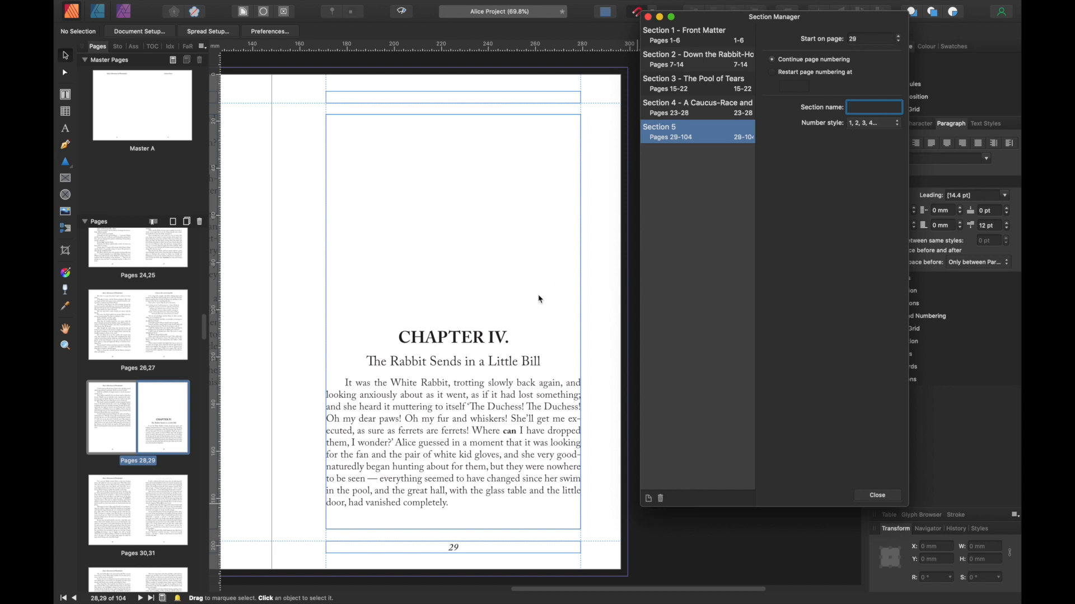
Copy the Chapter IV title "The Rabbit Sends in a Little Bill" from the page and use it as the fifth section's name
double_click(368, 362)
left_click_drag(367, 360, 543, 358)
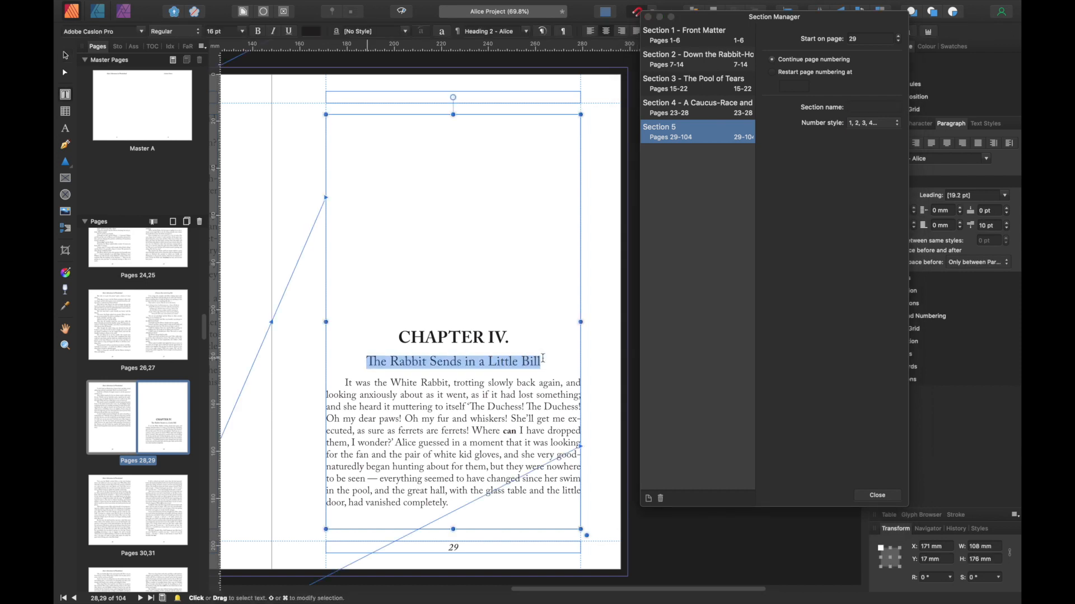
right_click(474, 366)
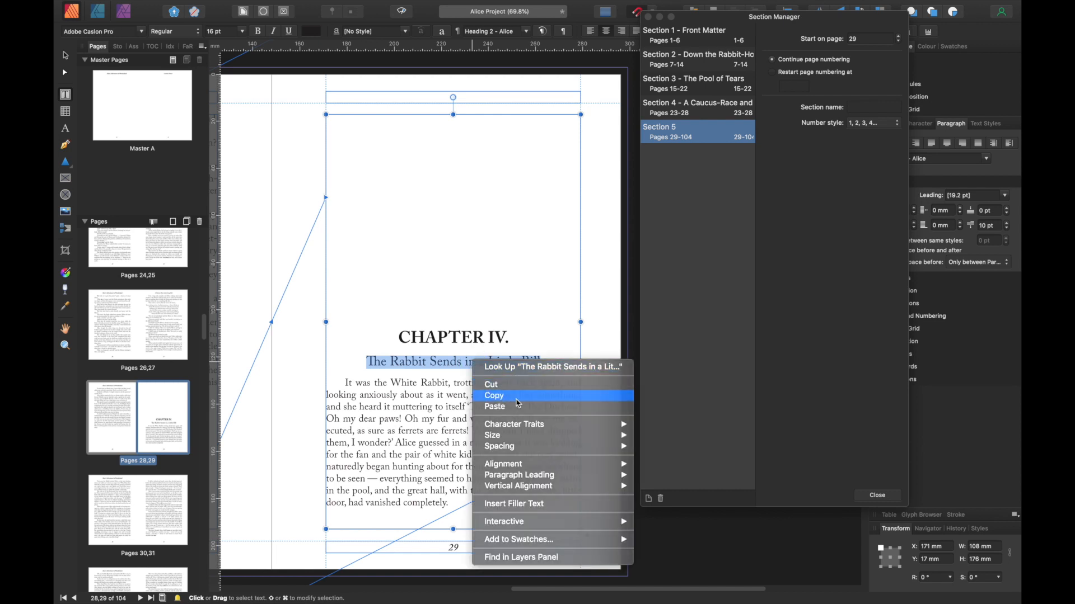
left_click(518, 396)
left_click(857, 109)
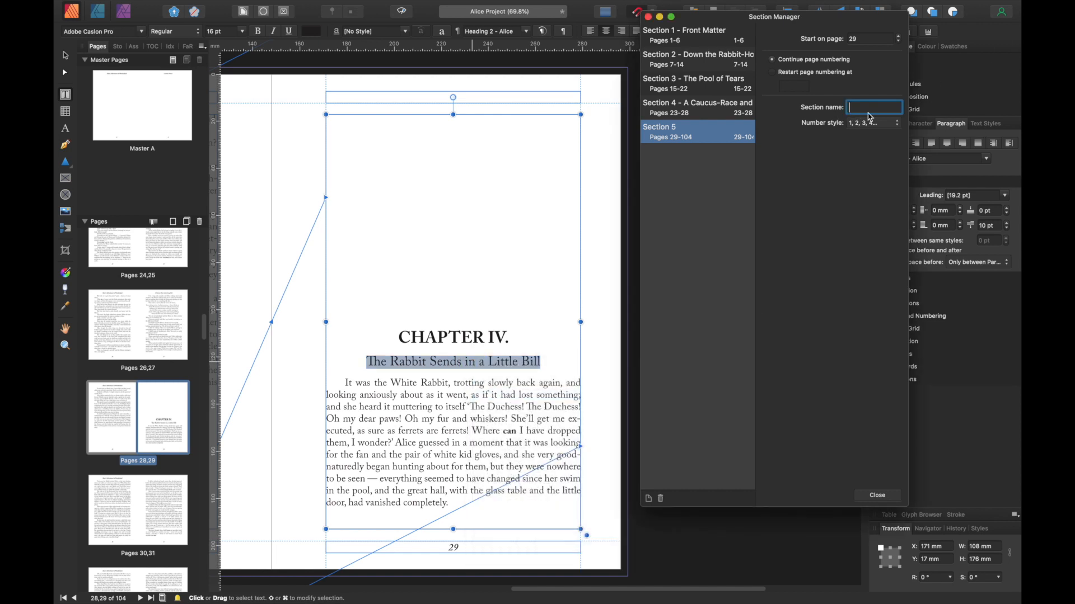
key("super+v")
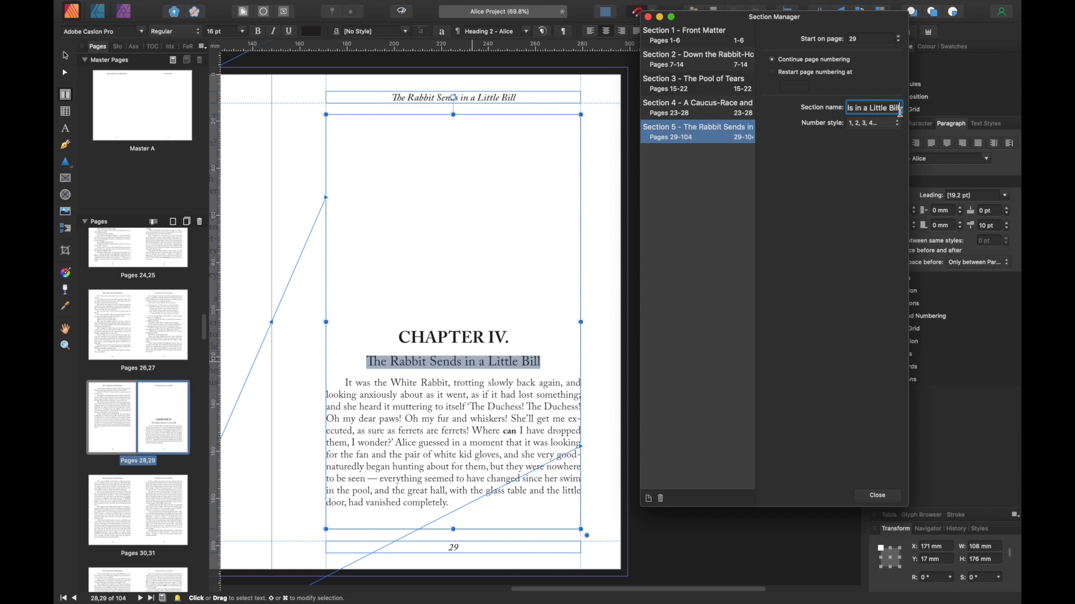
key("super+a")
left_click(548, 363)
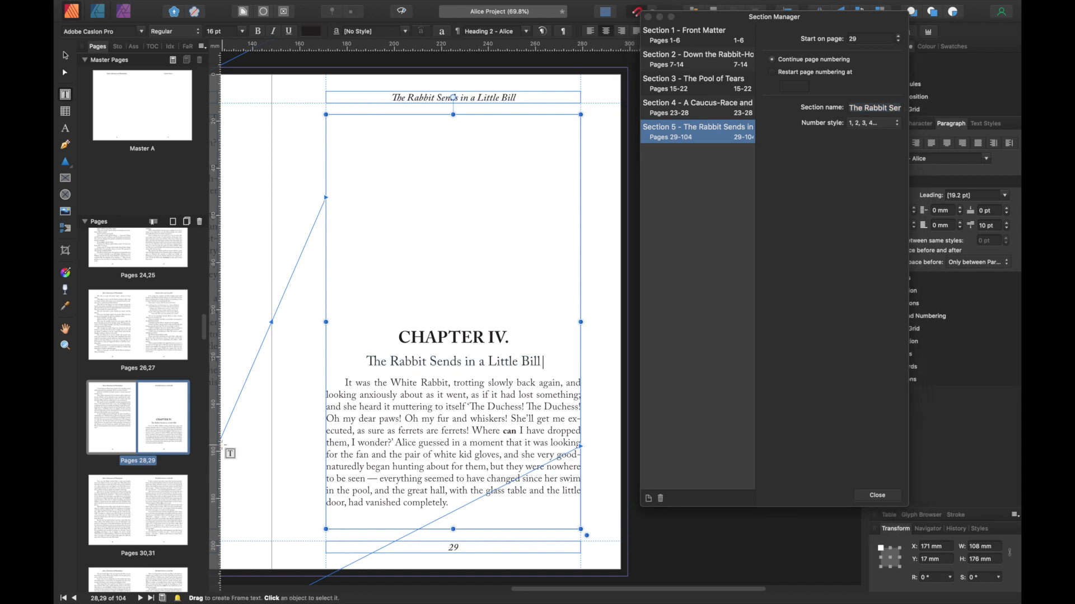
Go to page 37, where Chapter V begins, and copy its title "Advice from a Caterpillar" from the page
scroll(166, 433, "down", 3)
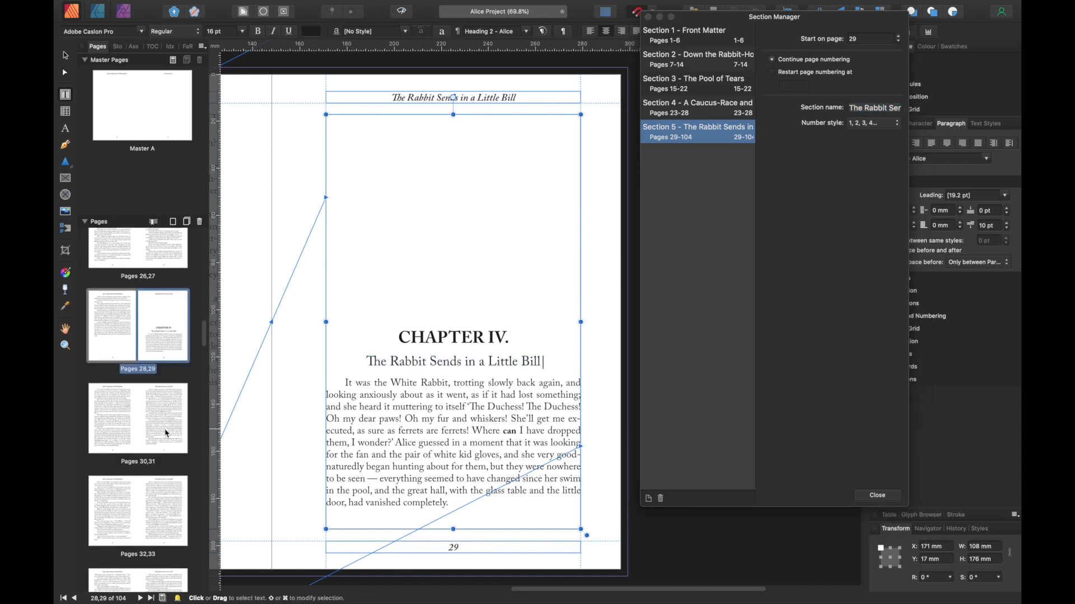
scroll(166, 433, "down", 9)
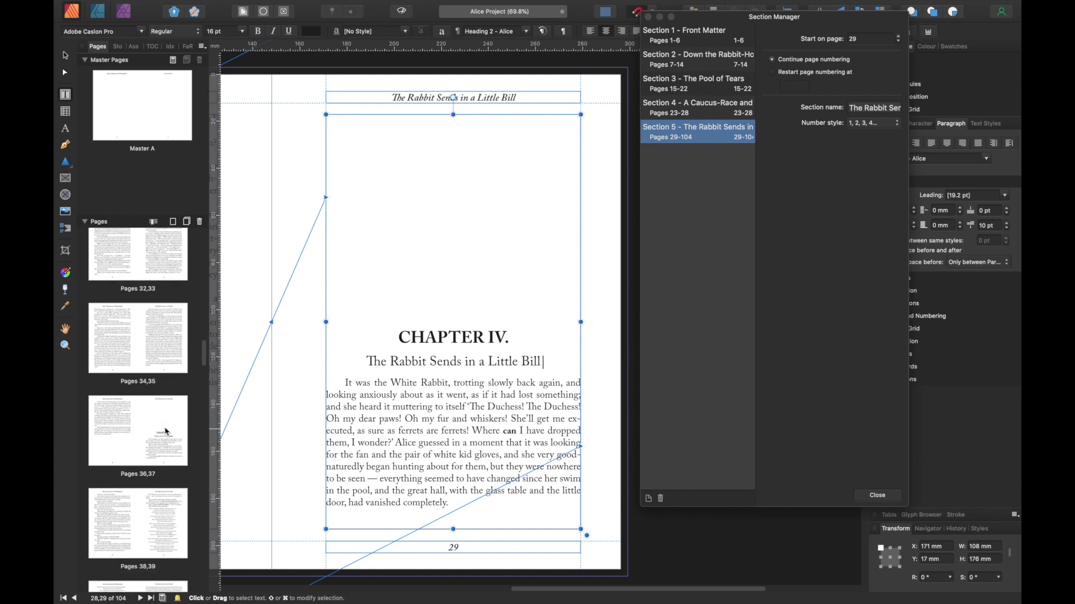
left_click(166, 425)
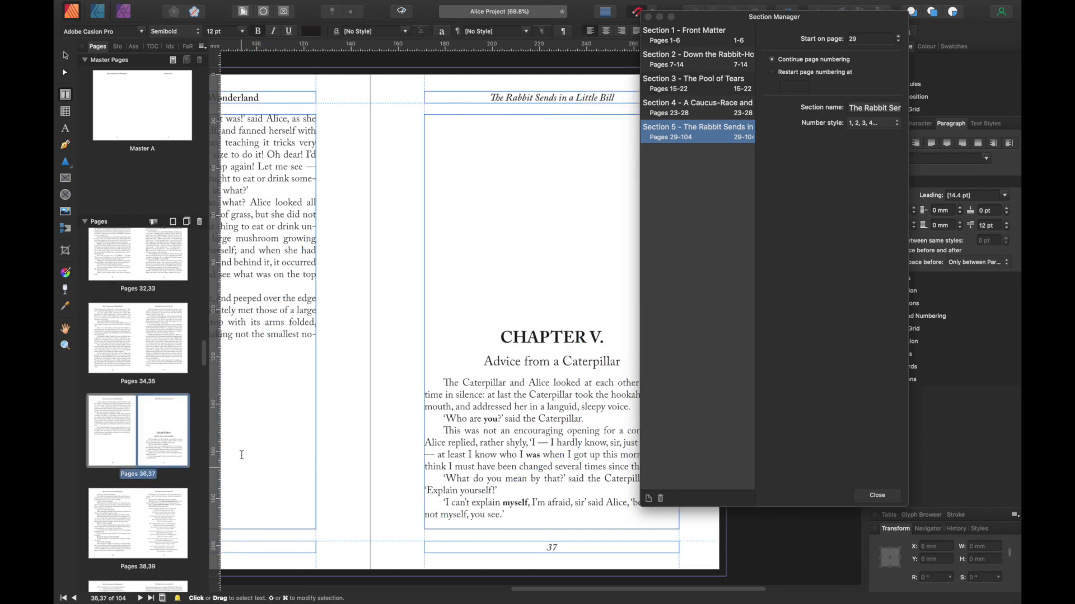
left_click(65, 56)
left_click_drag(531, 592, 541, 589)
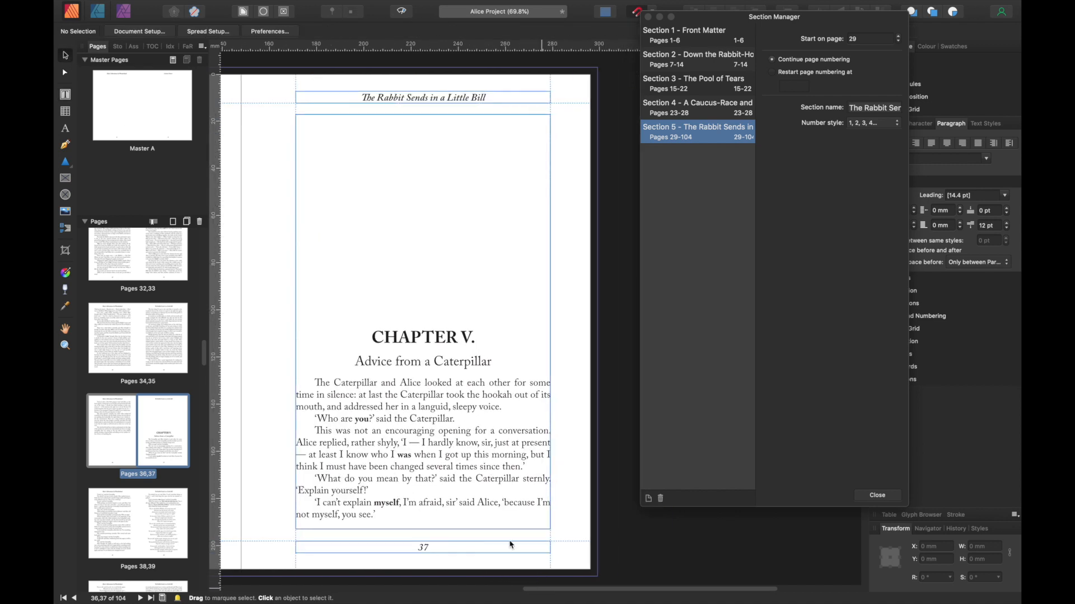
double_click(361, 363)
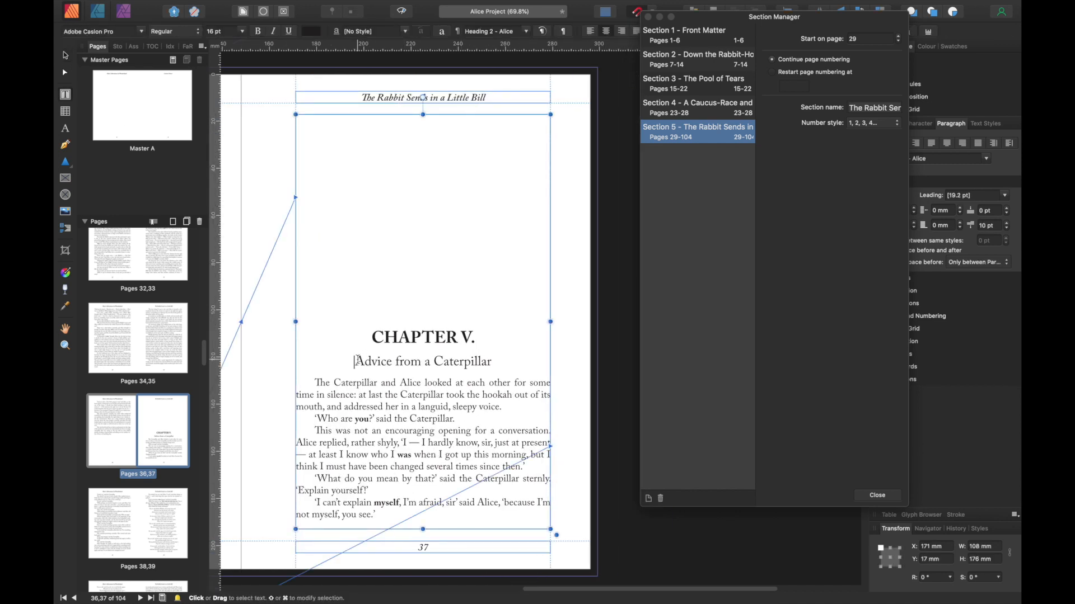
left_click_drag(360, 362, 492, 363)
right_click(467, 362)
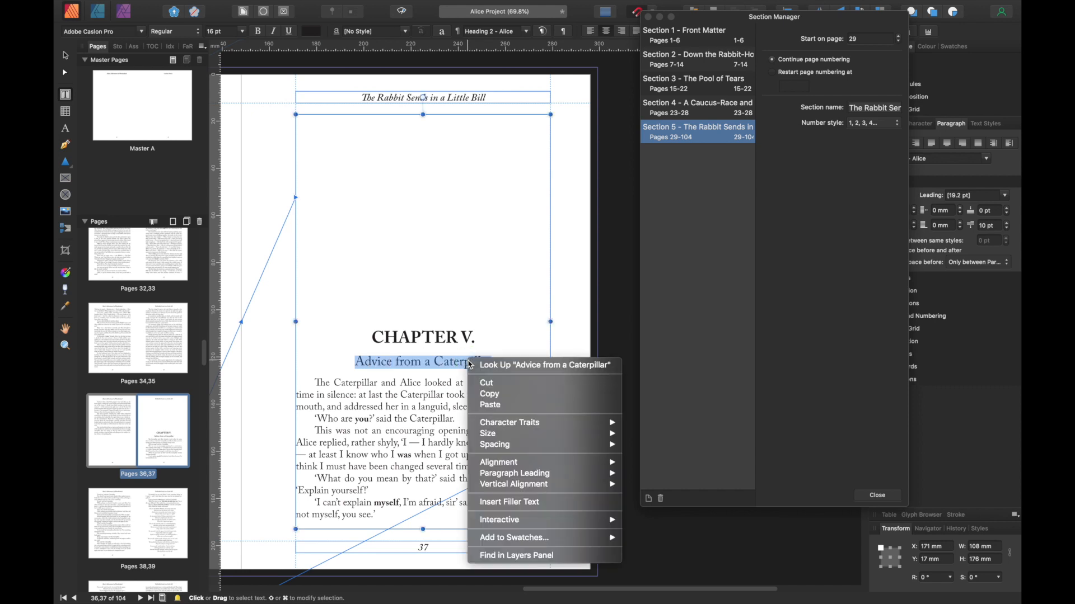
left_click(495, 395)
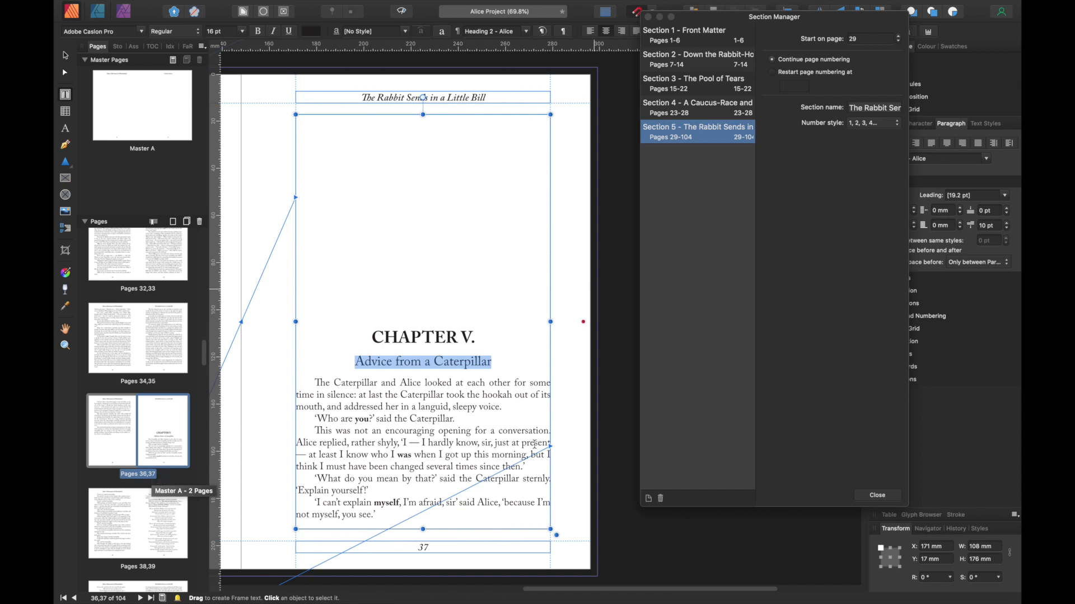
Create a sixth section that starts on page 37 and name it with the copied title "Advice from a Caterpillar"
left_click(649, 499)
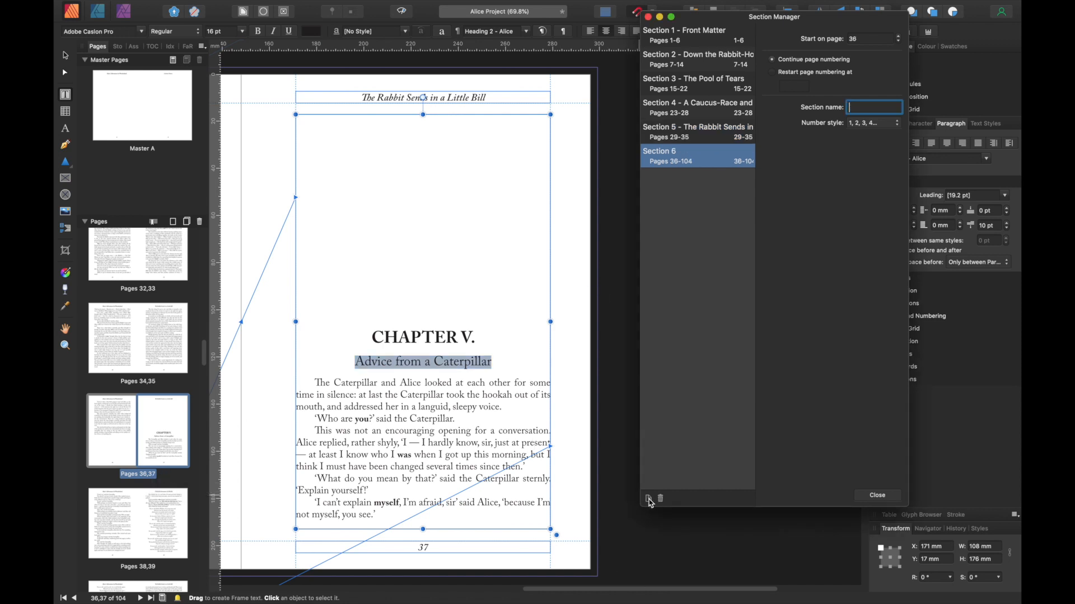
left_click(898, 37)
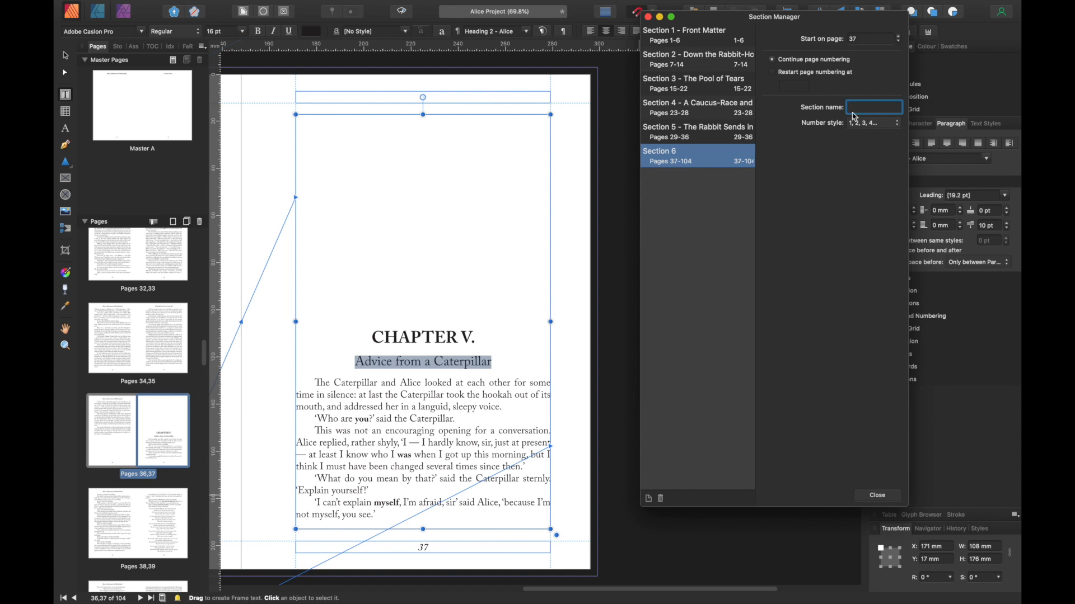
key("super+v")
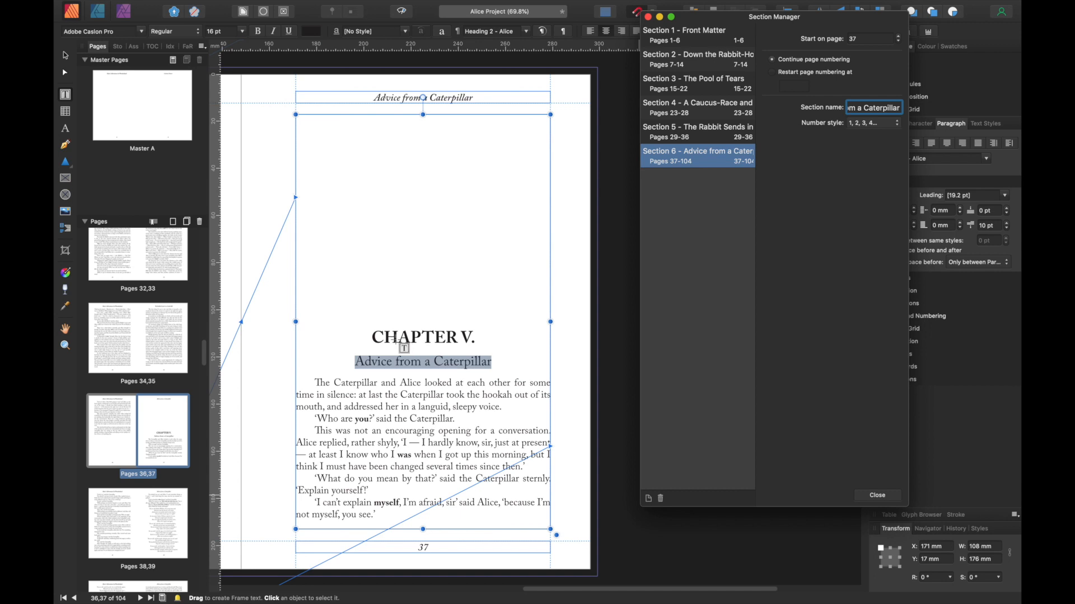
left_click(64, 56)
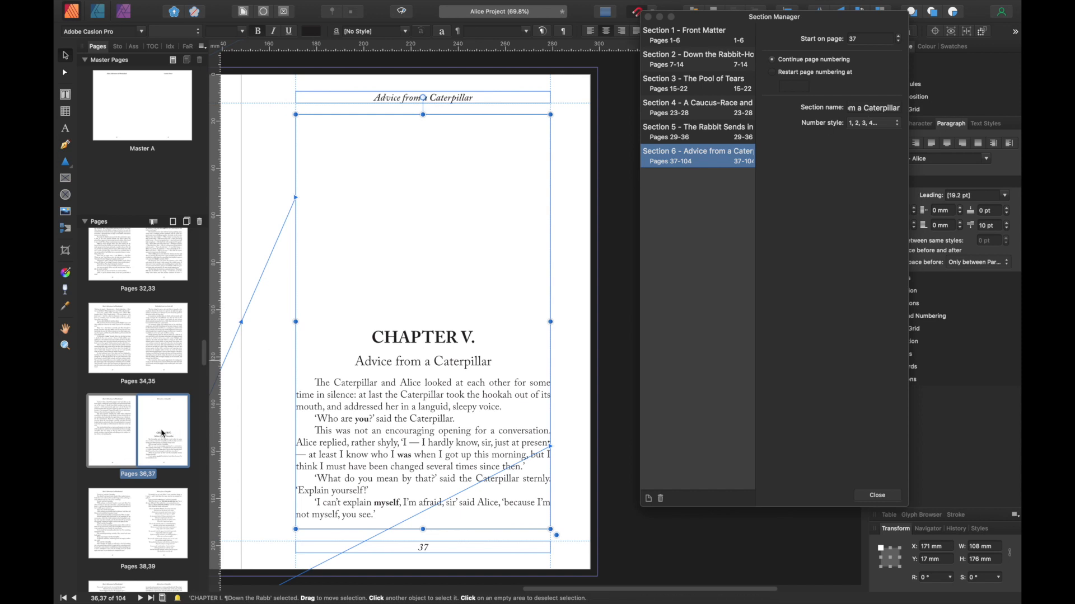
Go to page 45, where Chapter VI begins, and select its title "Pig and Pepper" on the page
scroll(163, 434, "down", 6)
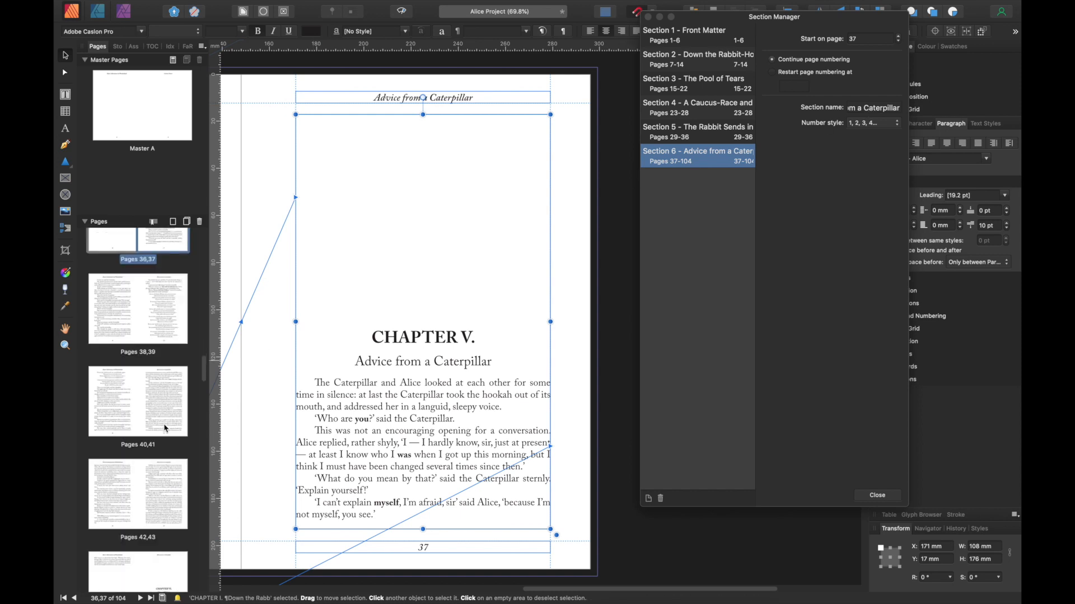
scroll(165, 428, "down", 3)
left_click(161, 399)
left_click(161, 399)
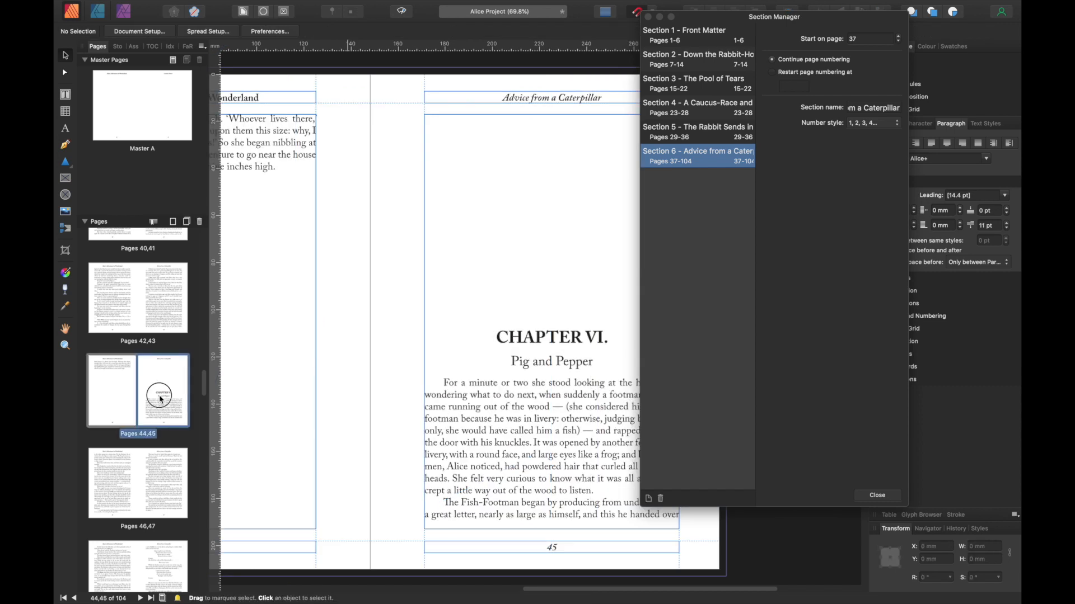
mouse_move(553, 591)
left_mouse_down()
mouse_move(565, 592)
mouse_move(533, 589)
left_mouse_up()
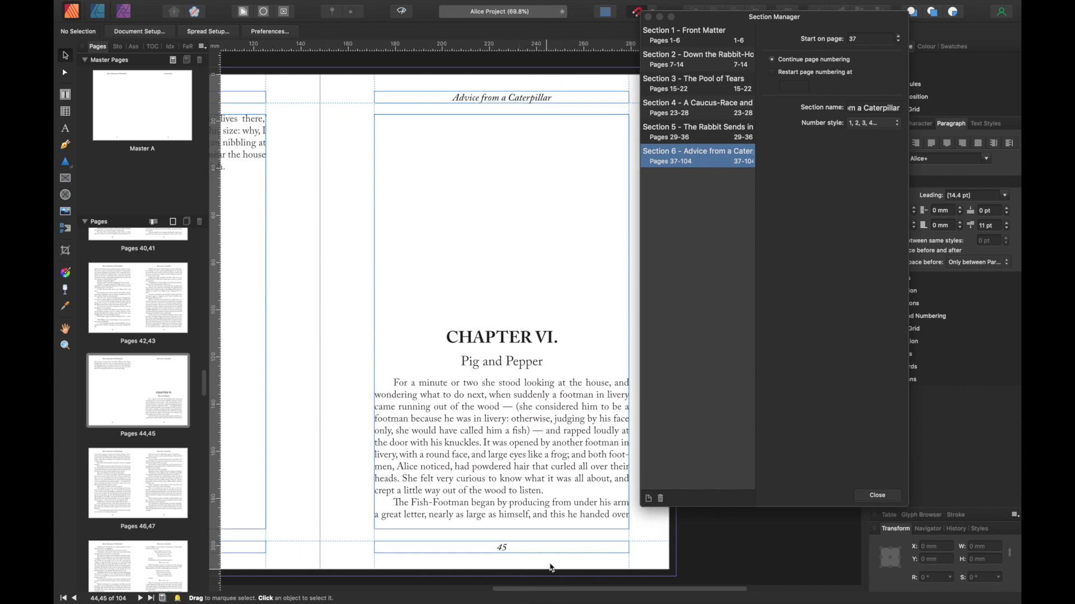
left_click(463, 364)
left_click_drag(463, 364, 541, 362)
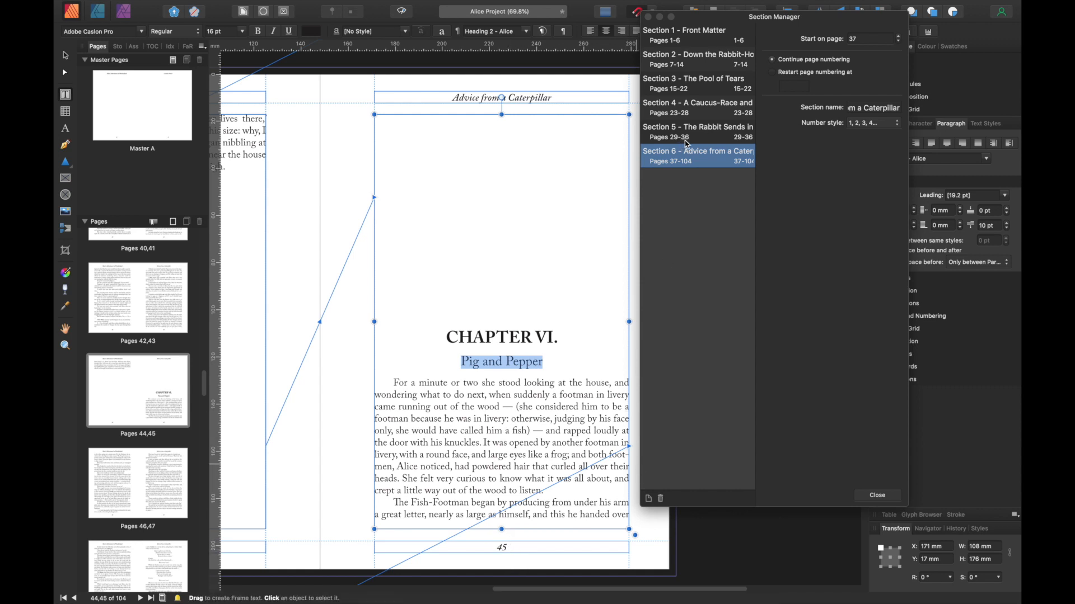
Create a seventh section that starts on page 45 and paste "Advice from a Caterpillar" as its name
left_click(649, 499)
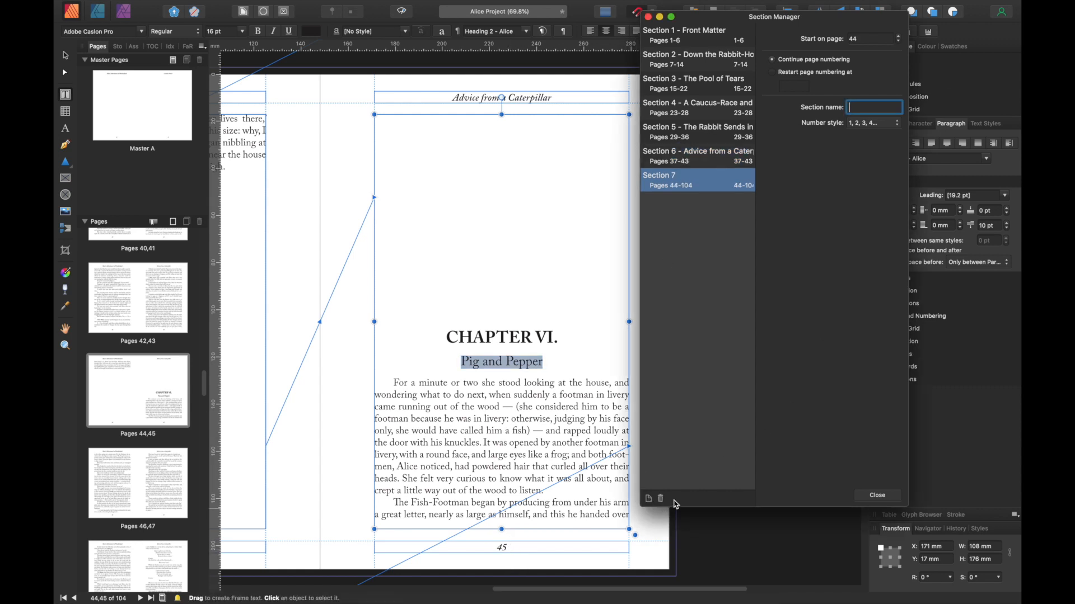
left_click(897, 36)
key("super+v")
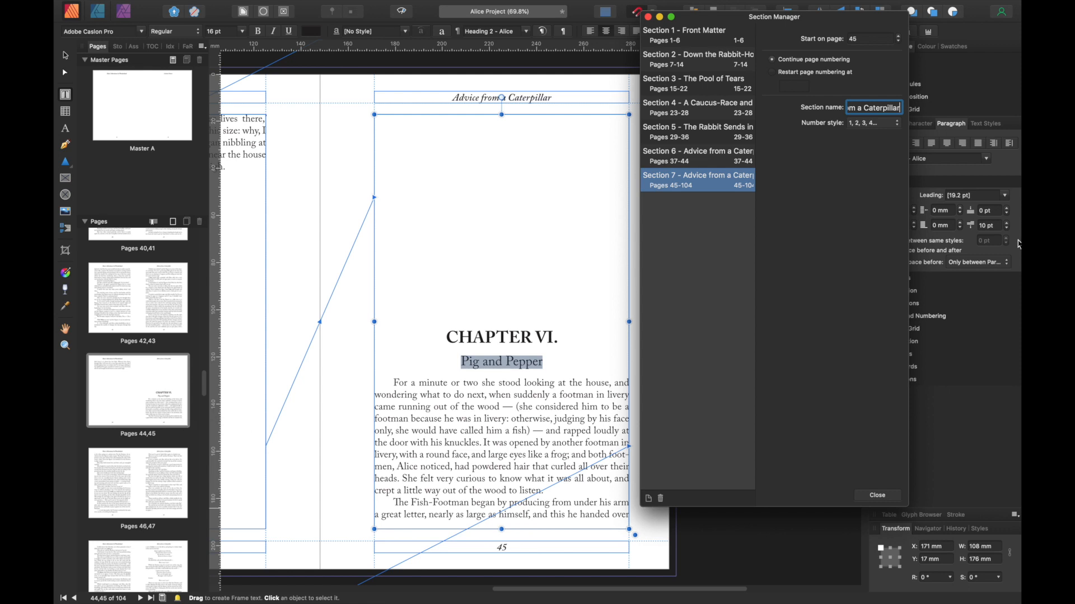
key("Return")
Go to page 55, where Chapter VII begins, and copy its title "A Mad Tea-Party" from the page
scroll(166, 476, "down", 4)
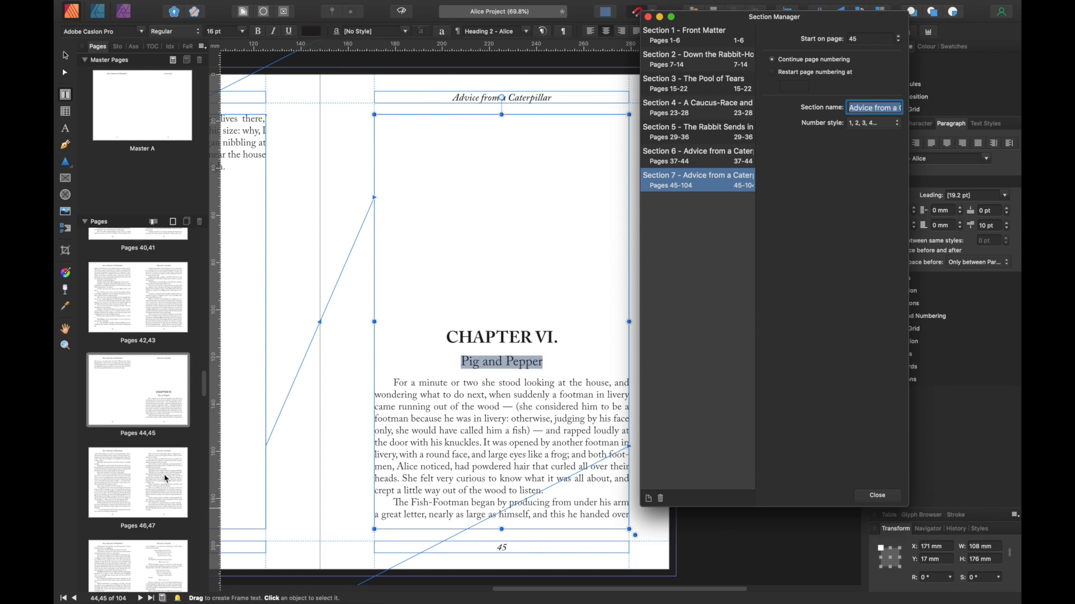
scroll(166, 472, "down", 4)
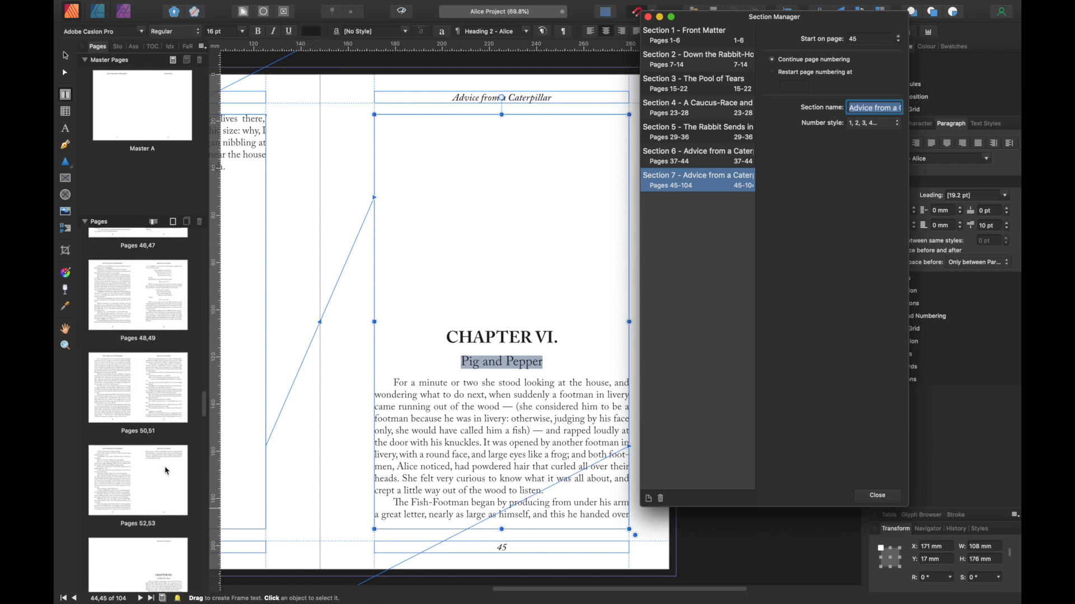
scroll(169, 468, "down", 2)
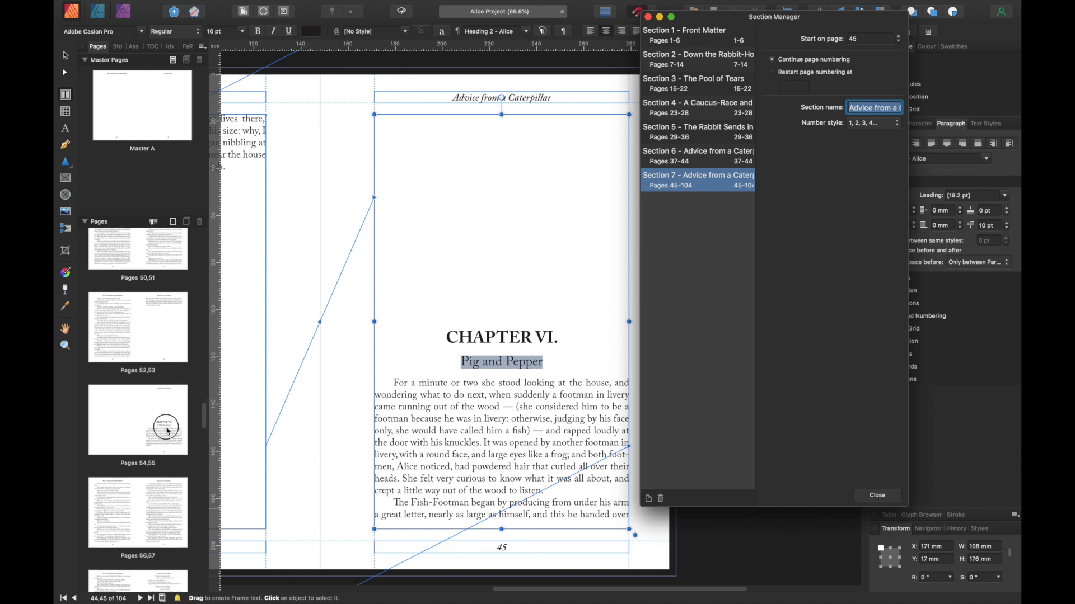
left_click(168, 430)
double_click(166, 431)
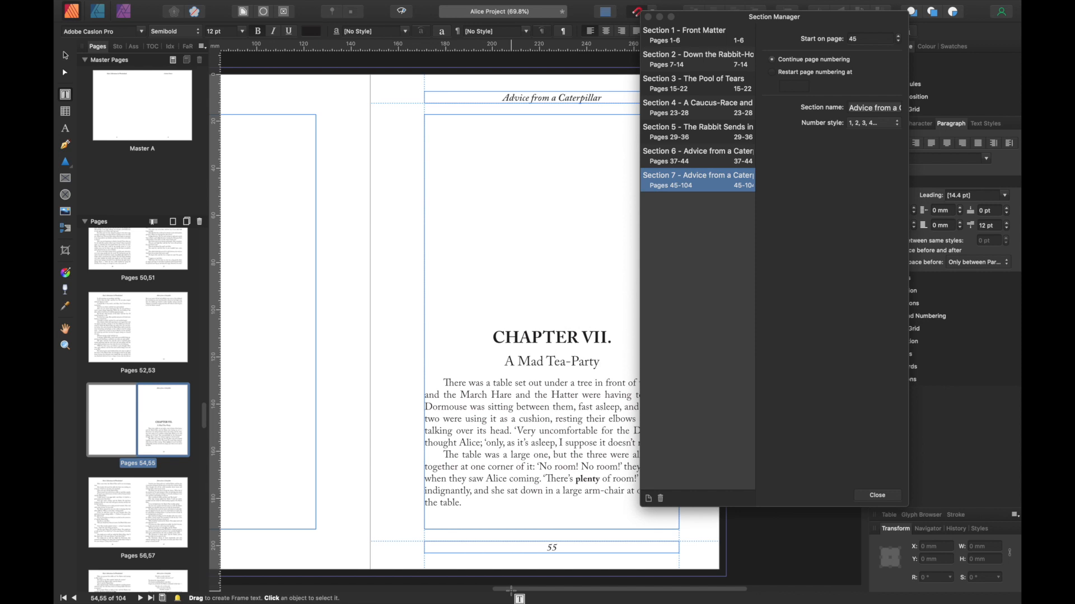
left_click(65, 55)
left_click_drag(562, 588, 579, 590)
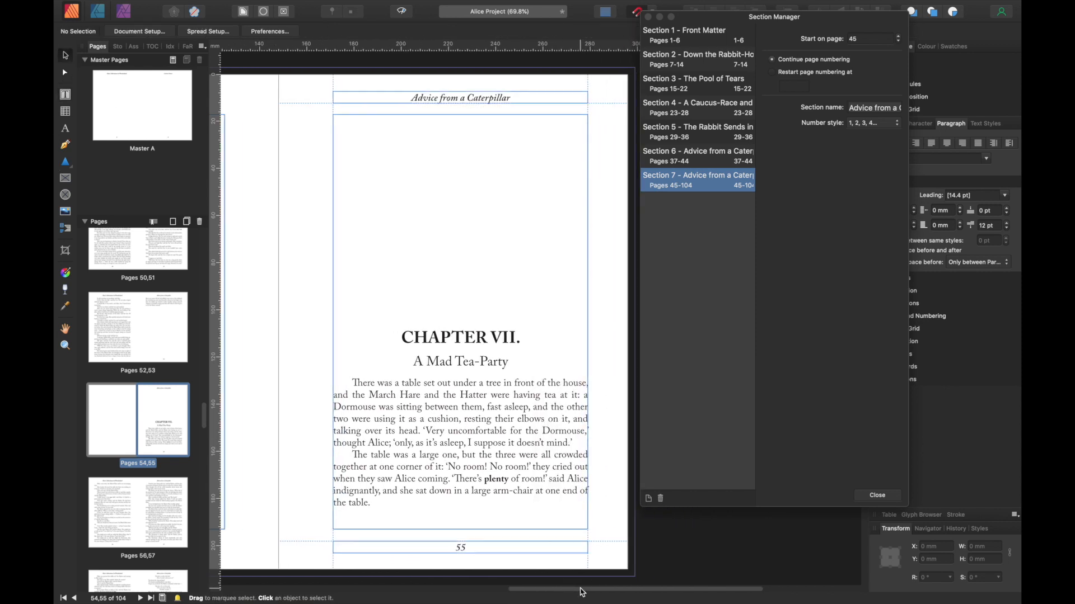
left_click(417, 361)
left_click(417, 361)
left_click_drag(417, 361, 504, 362)
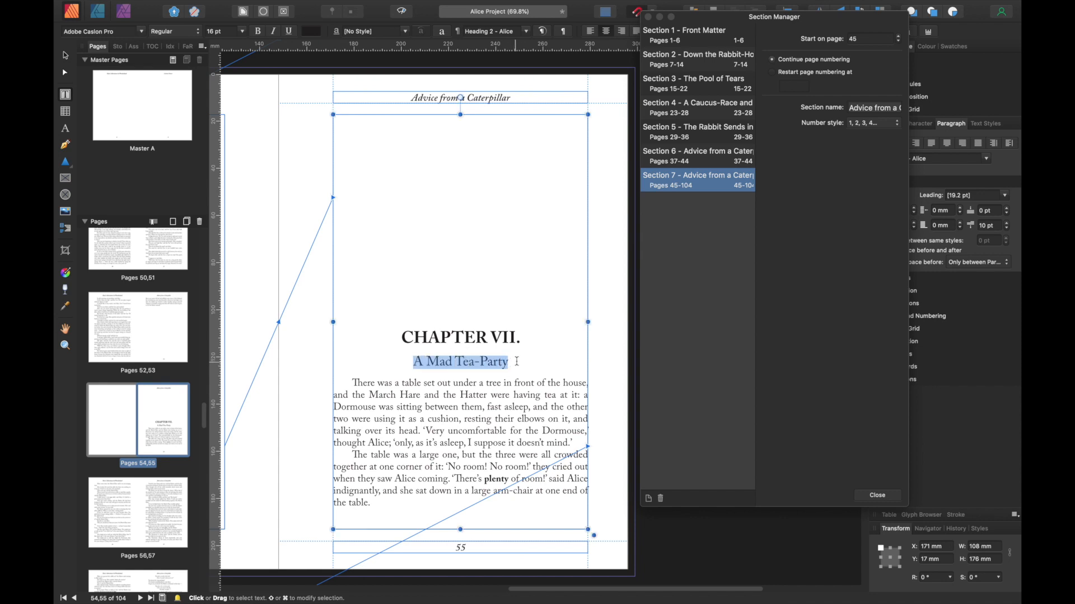
right_click(469, 367)
left_click(502, 398)
Create an eighth section that starts on page 55 and name it with the copied title "A Mad Tea-Party"
left_click(649, 499)
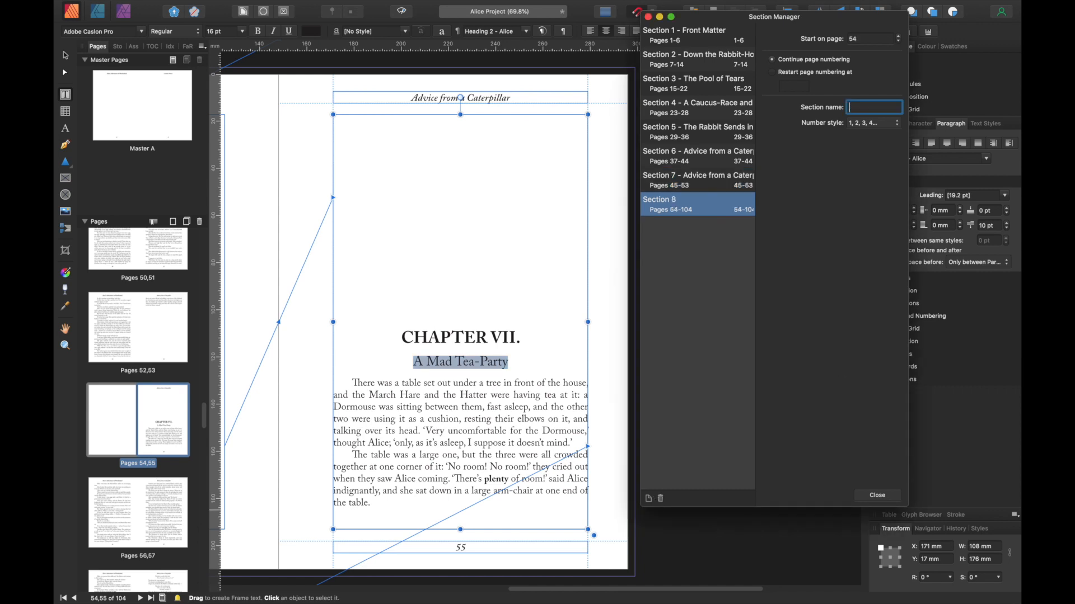
left_click(898, 38)
key("super+v")
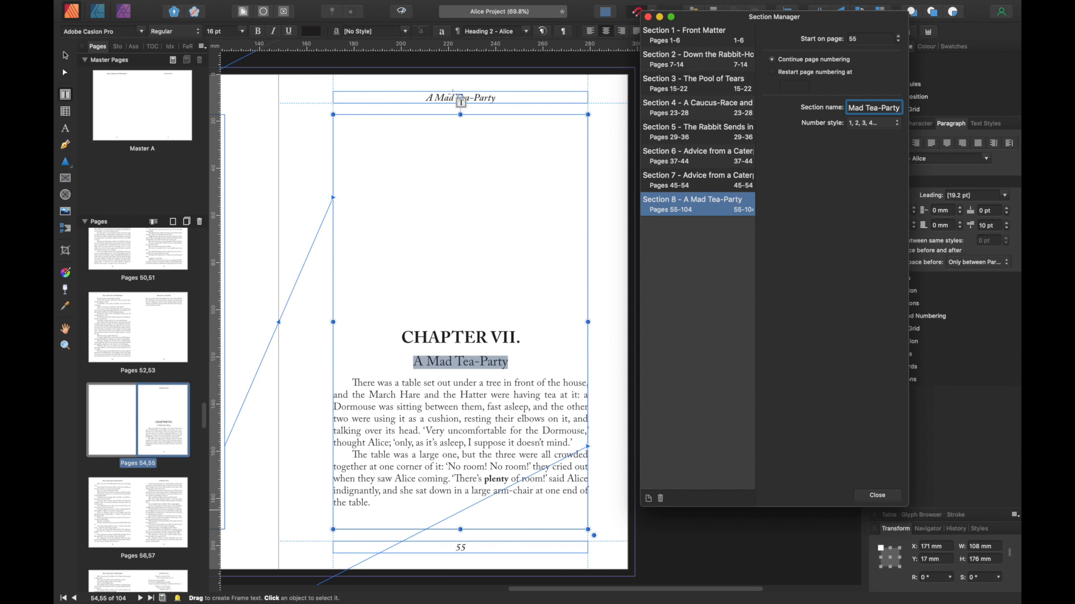
key("Return")
Go to page 63, where Chapter VIII begins, and copy its title "The Queen's Croquet-Ground" from the page
scroll(177, 424, "down", 5)
scroll(177, 424, "down", 3)
left_click(169, 413)
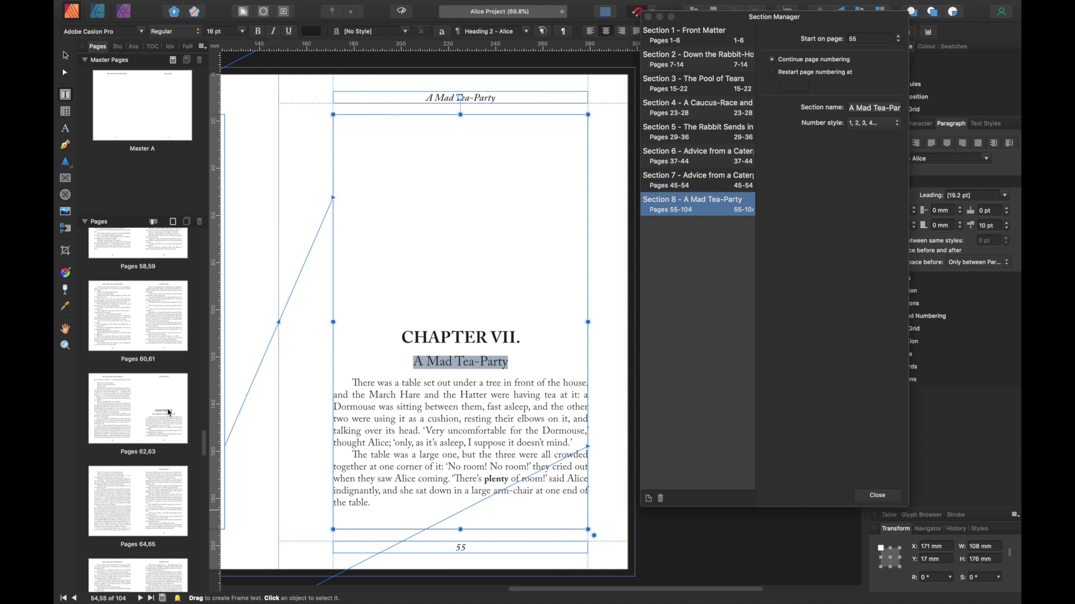
double_click(170, 413)
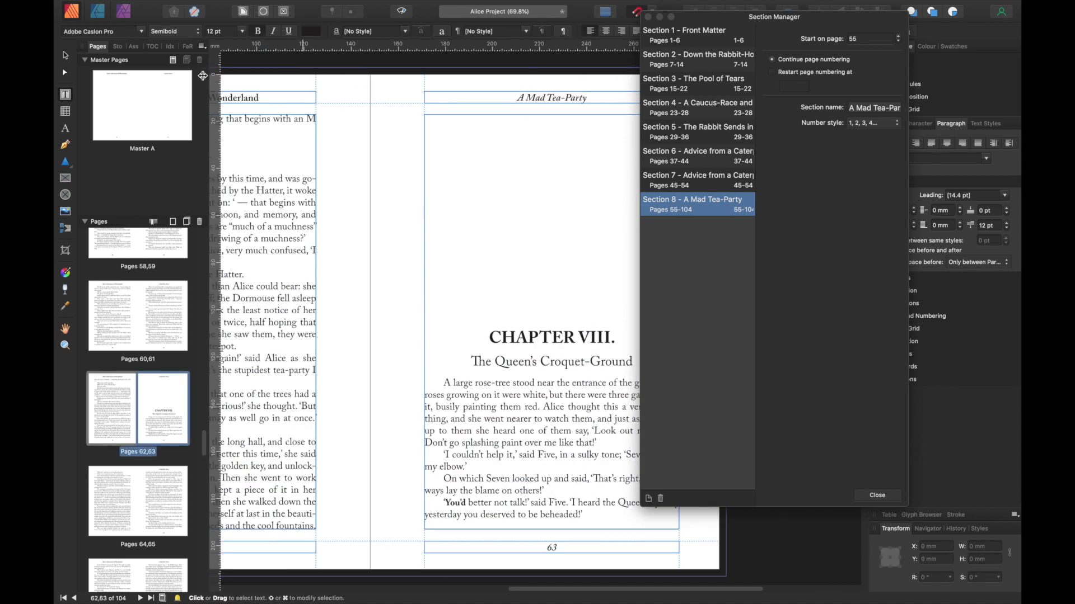
left_click(65, 56)
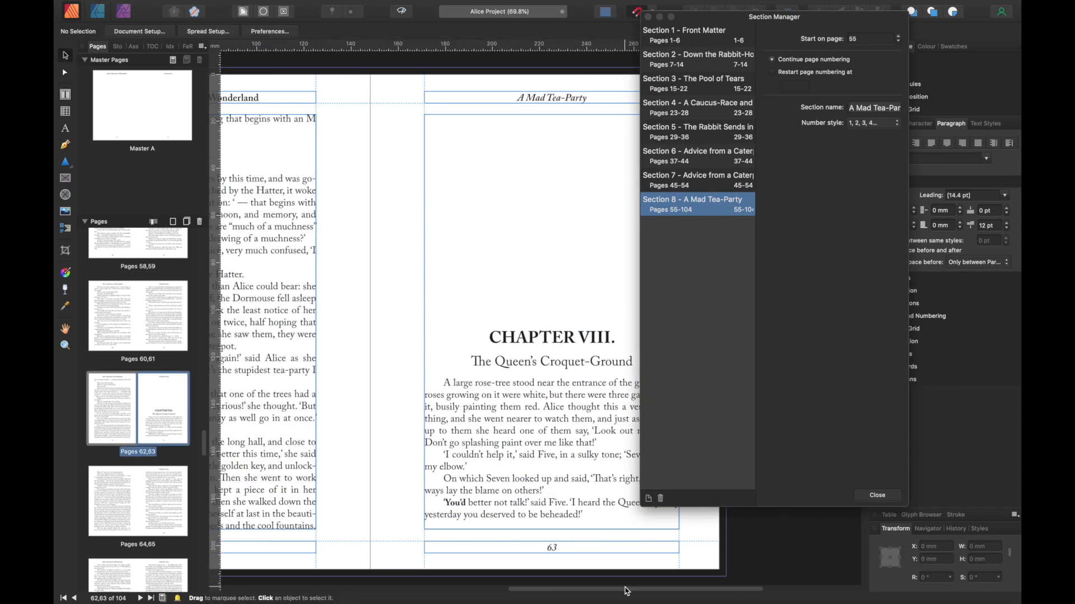
scroll(626, 592, "right", 5)
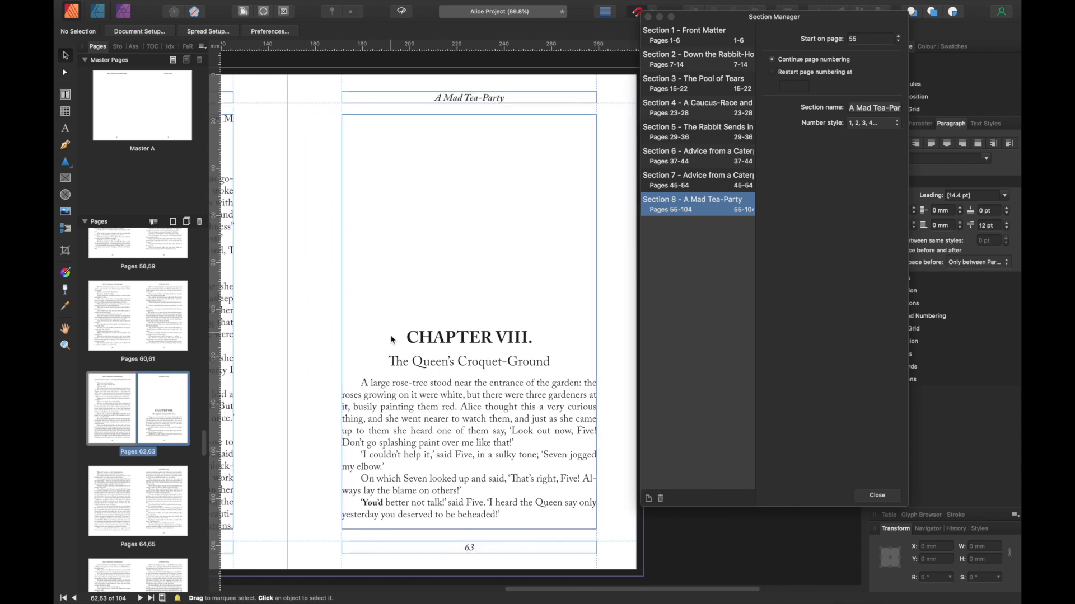
left_click(387, 358)
mouse_move(388, 356)
left_mouse_down()
mouse_move(510, 367)
mouse_move(544, 381)
mouse_move(547, 365)
mouse_move(385, 361)
left_mouse_up()
left_click(553, 361)
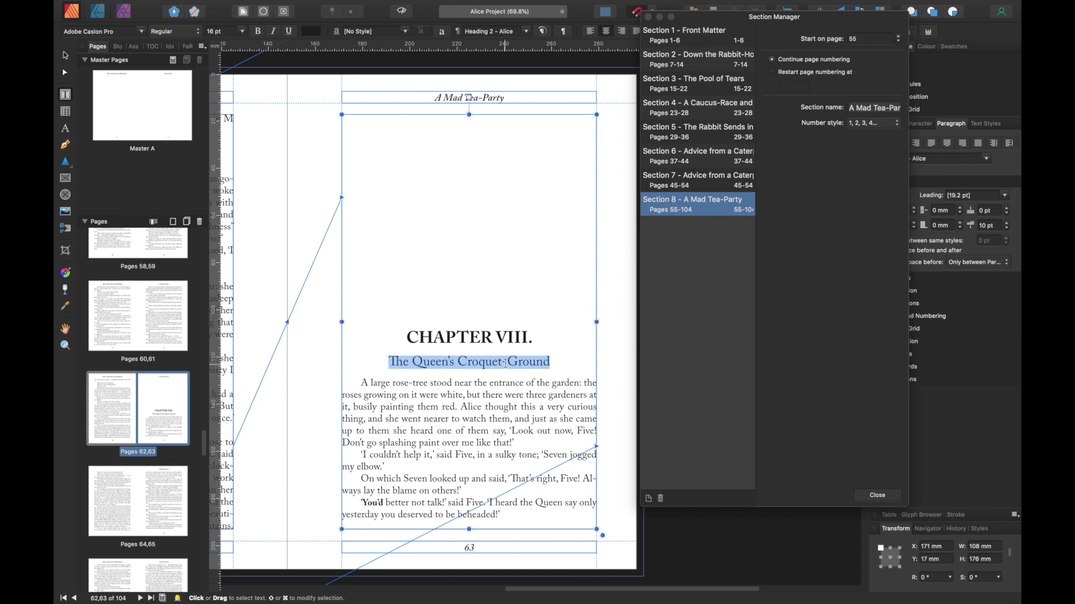
right_click(505, 363)
left_click(543, 401)
Create a ninth section that starts on page 63 and name it with the copied title "The Queen's Croquet-Ground"
left_click(649, 499)
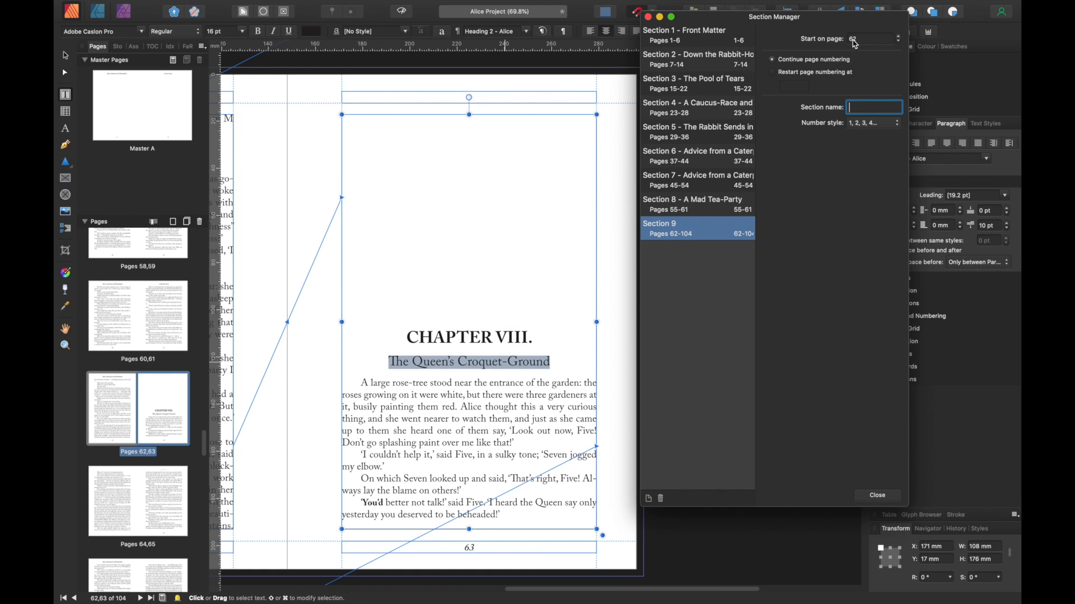
left_click(897, 37)
key("super+v")
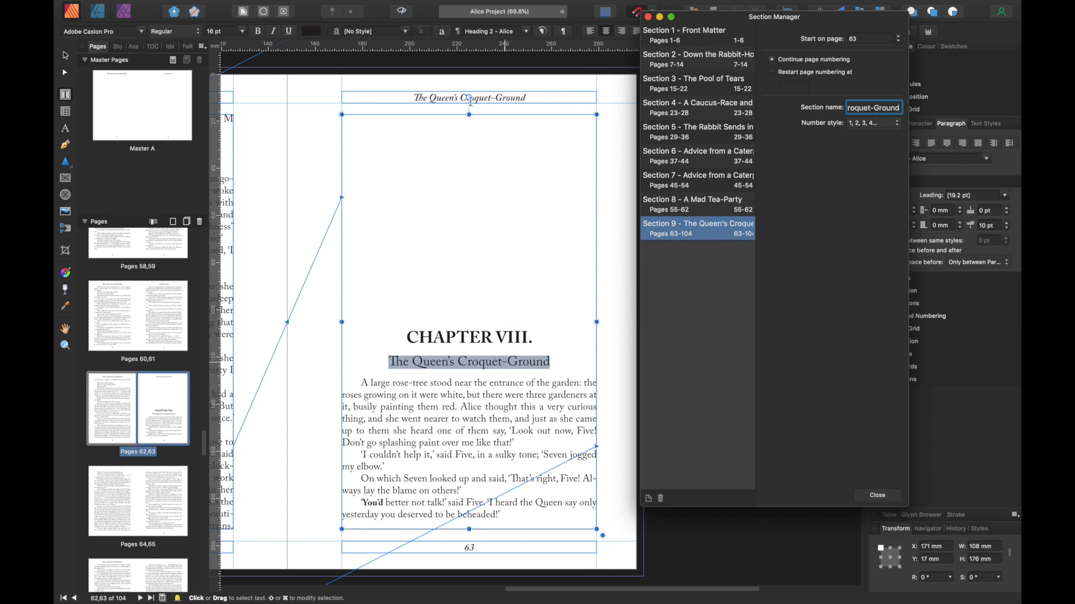
key("Return")
Go to page 71, where Chapter IX begins, and create a tenth section that starts on that page
scroll(164, 422, "down", 8)
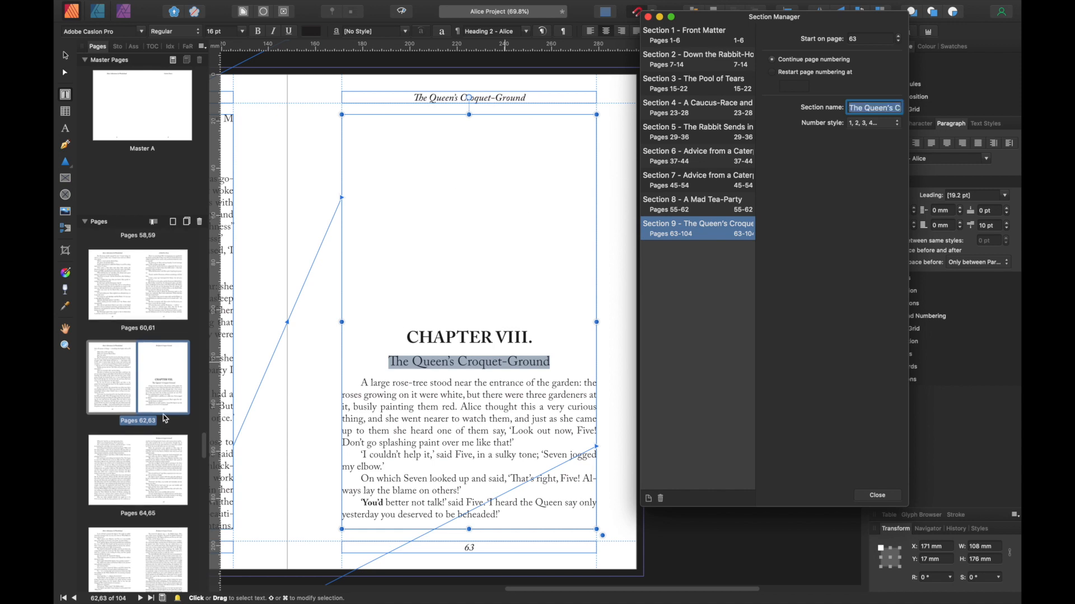
scroll(171, 417, "down", 4)
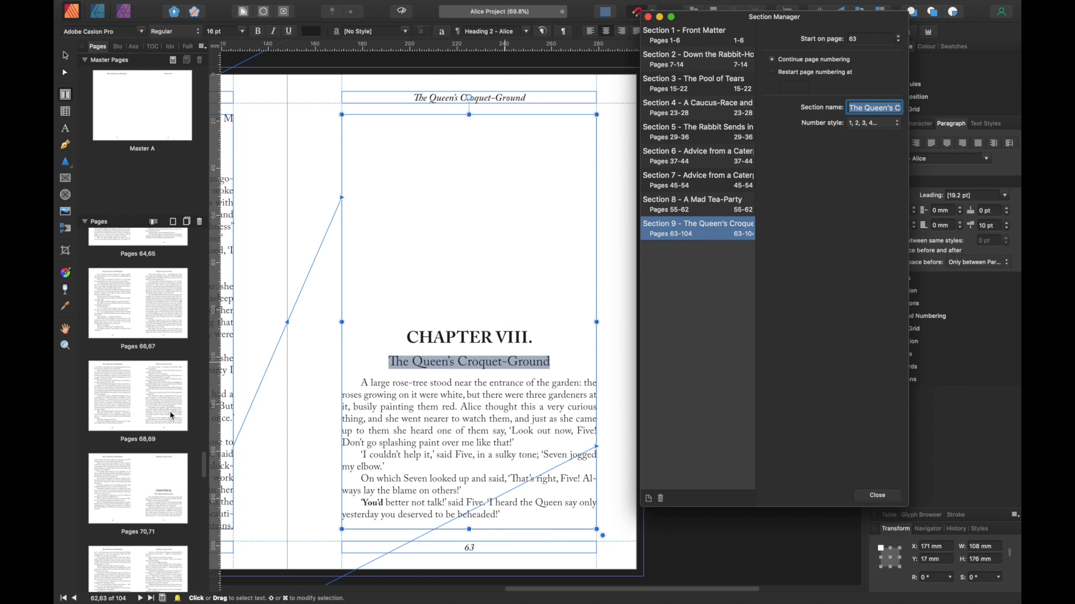
left_click(159, 413)
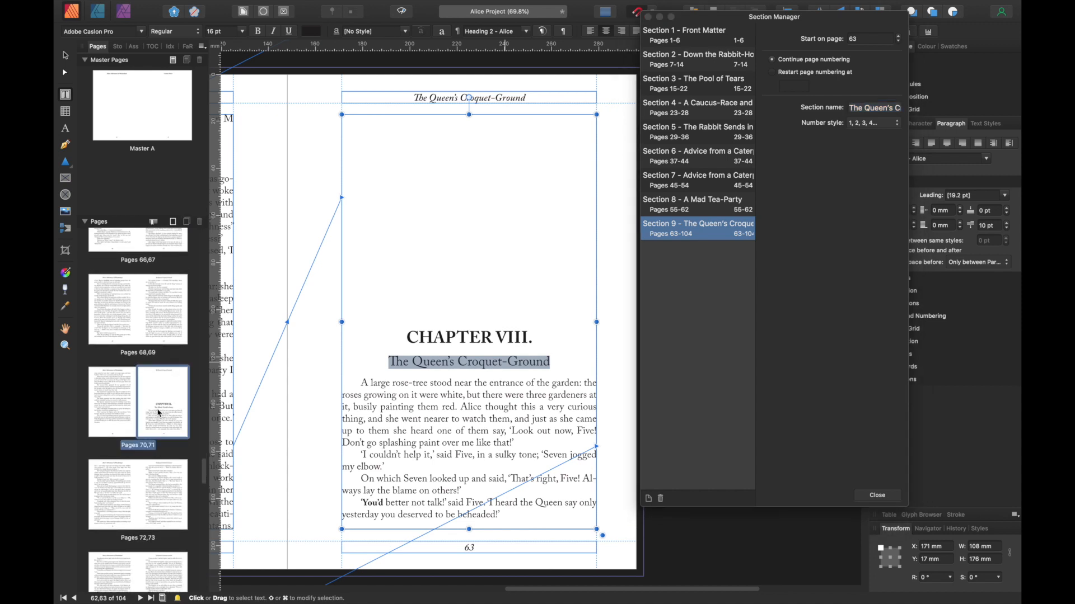
left_click(160, 412)
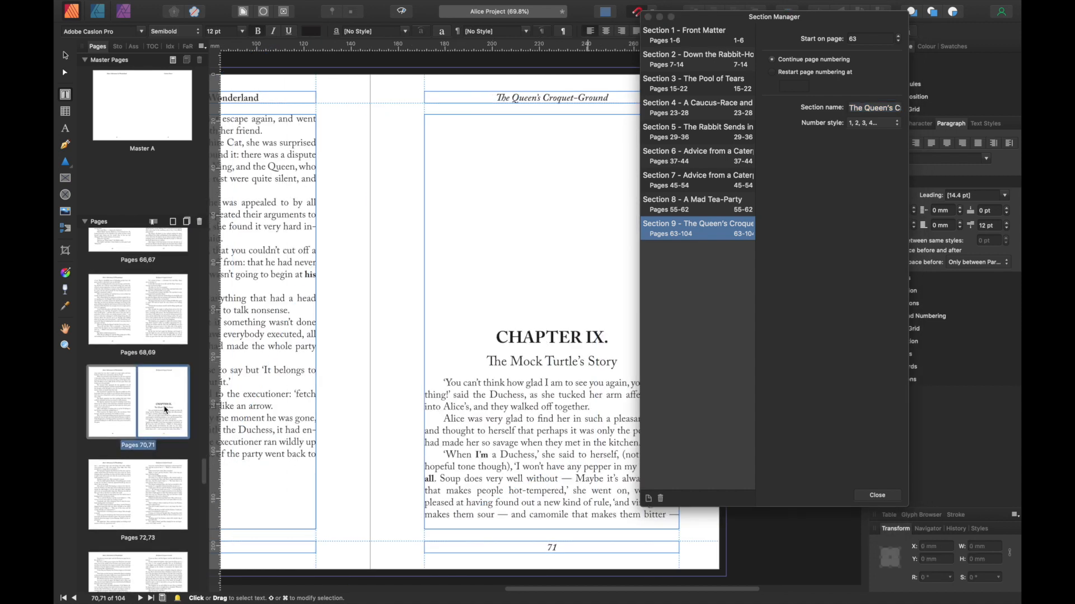
left_click_drag(517, 589, 483, 589)
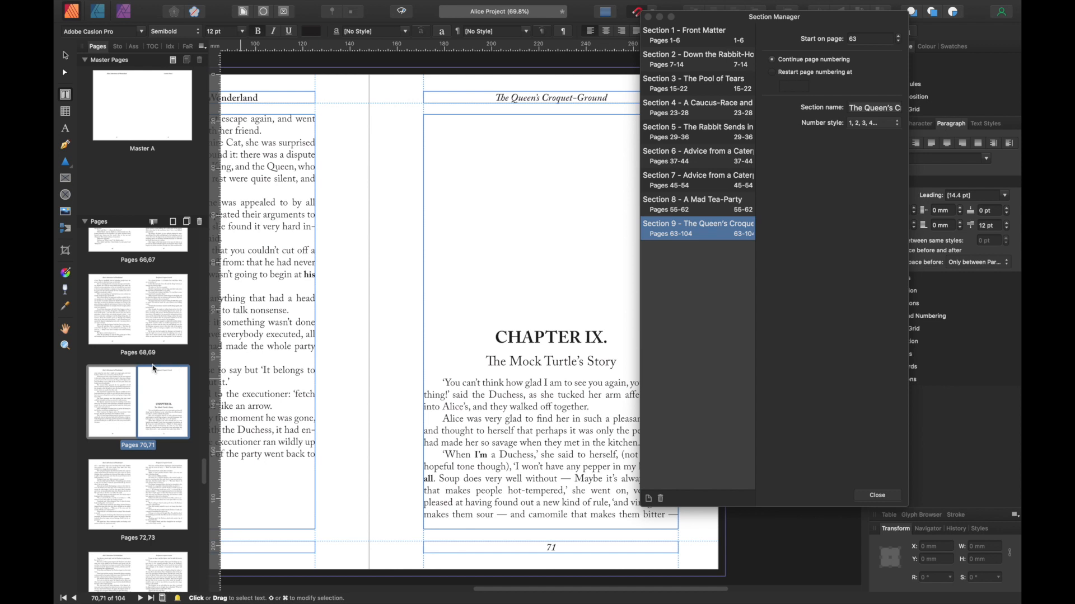
left_click(648, 499)
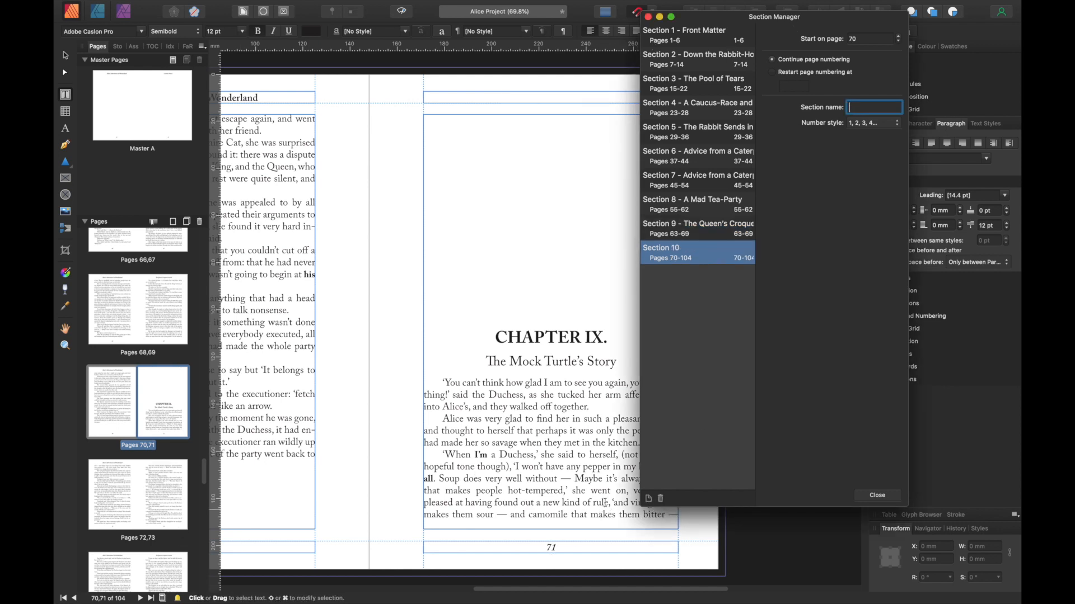
left_click(899, 36)
Try naming the tenth section with the title "The Mock Turtle's Story" copied from page 71, and clear the section name
left_click_drag(484, 358, 616, 363)
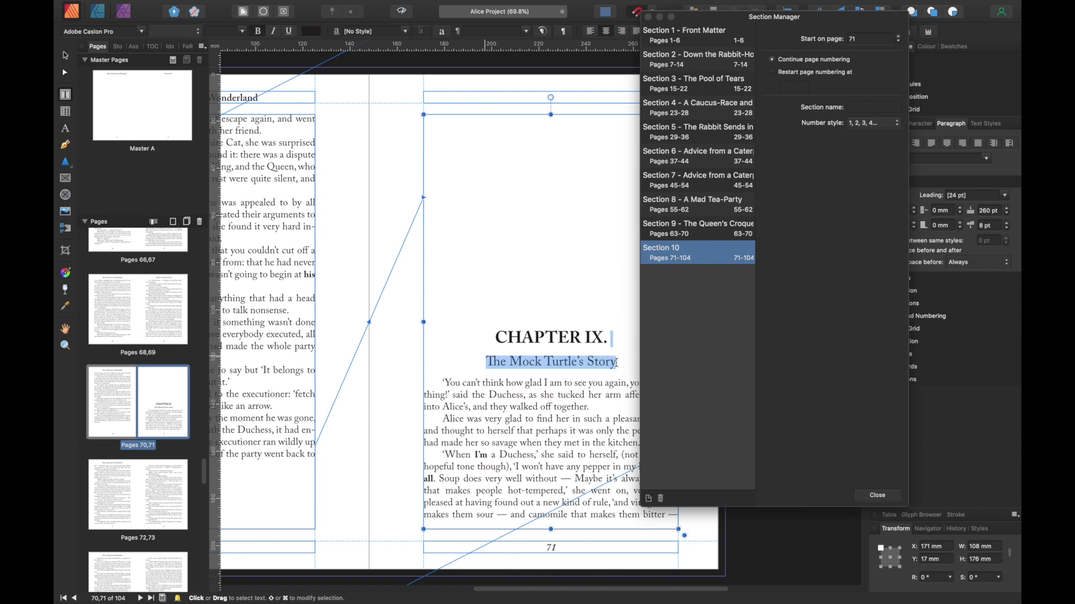
right_click(579, 364)
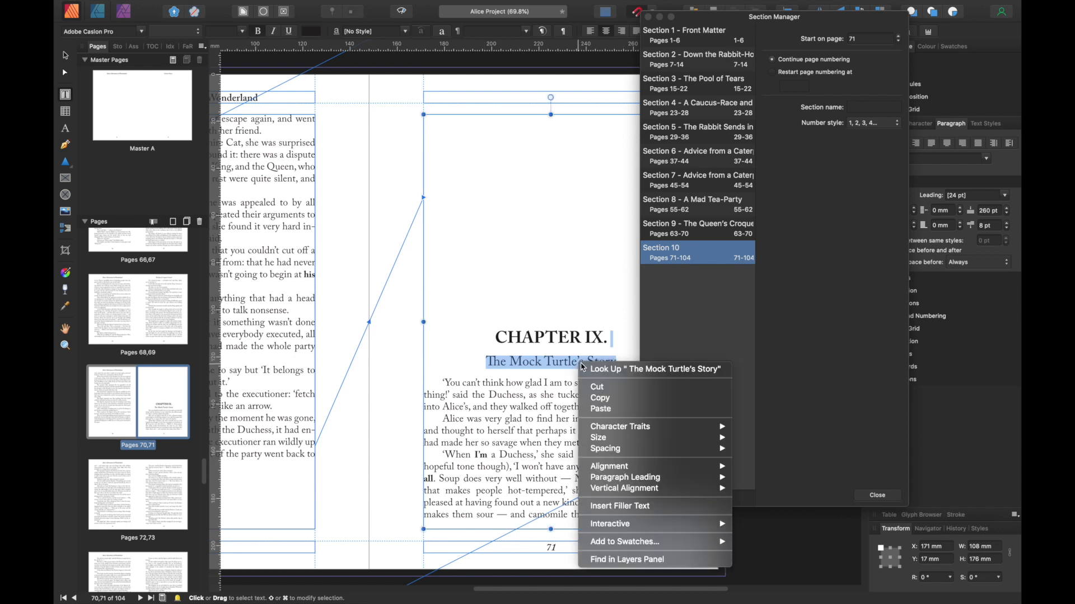
left_click(607, 398)
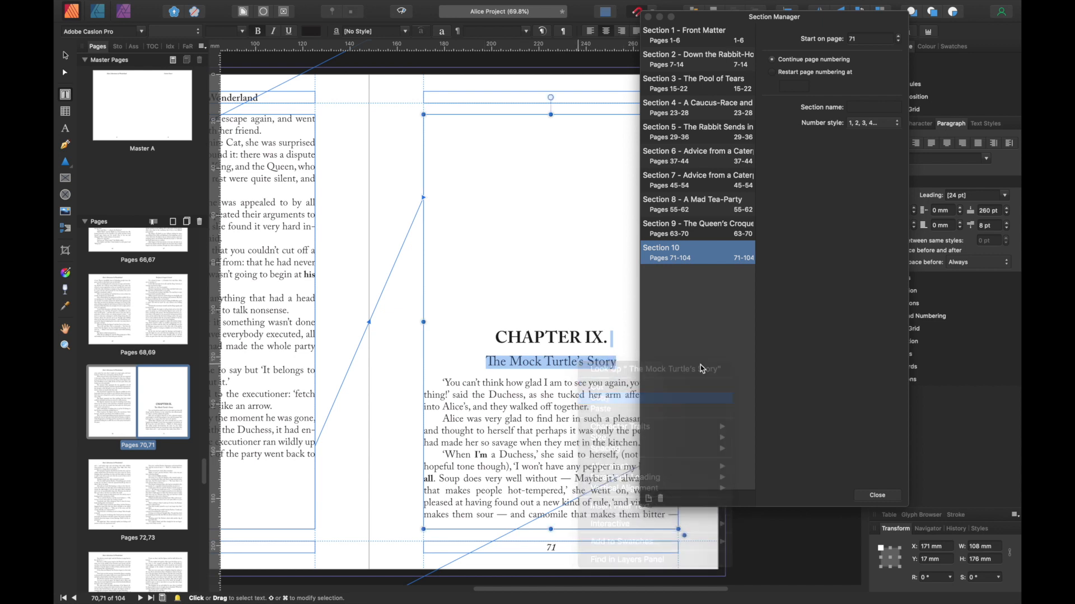
left_click(862, 108)
key("super+v")
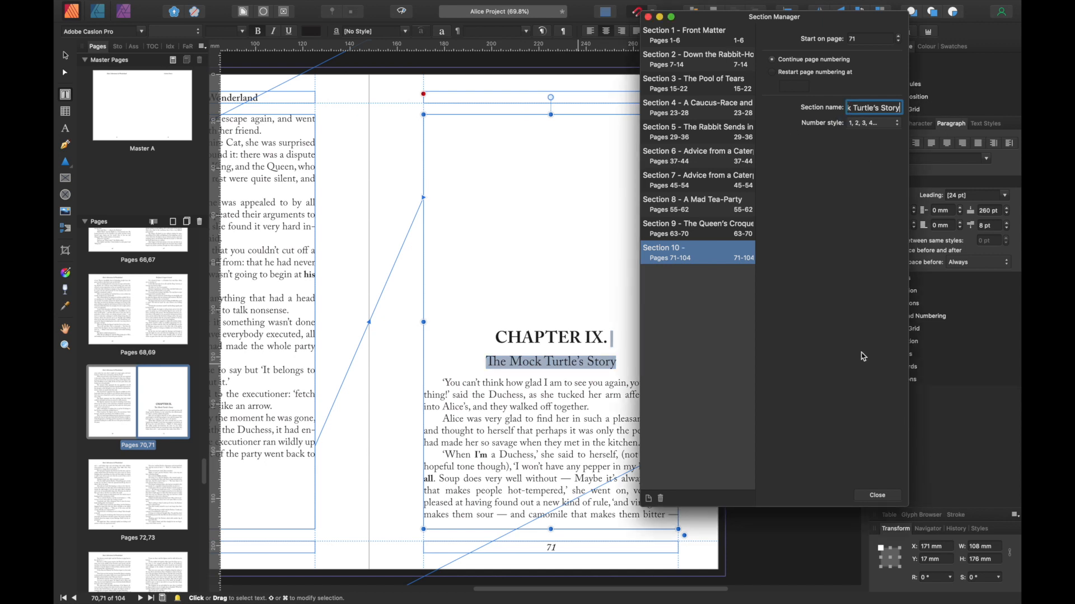
key("super+a")
key("BackSpace")
Reselect and copy the Chapter IX title on page 71, and try pasting it as the tenth section's name
left_click(623, 361)
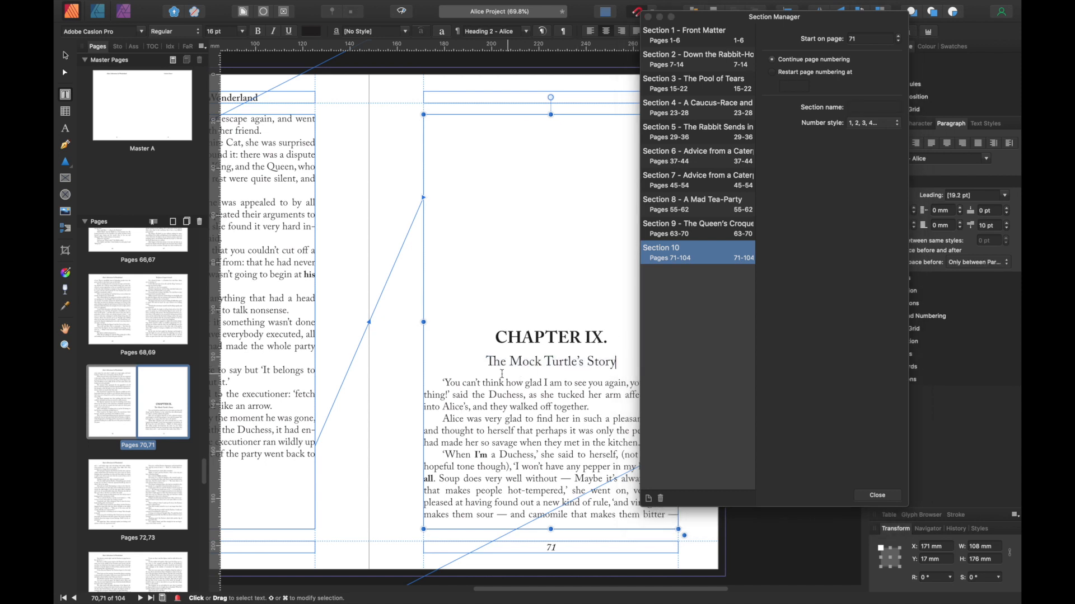
left_click_drag(485, 363, 621, 361)
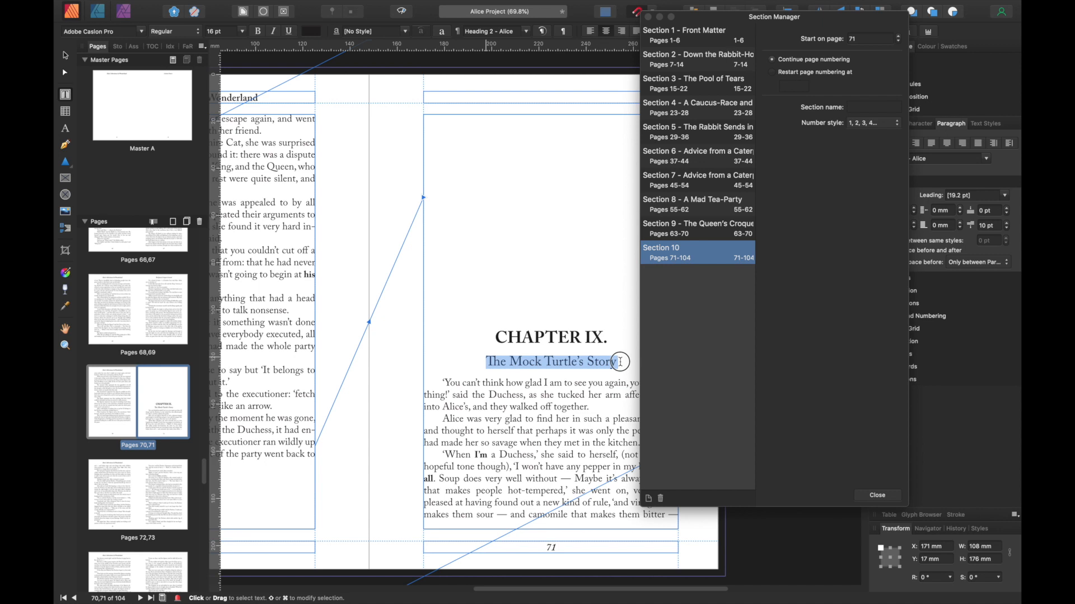
right_click(589, 364)
left_click(608, 391)
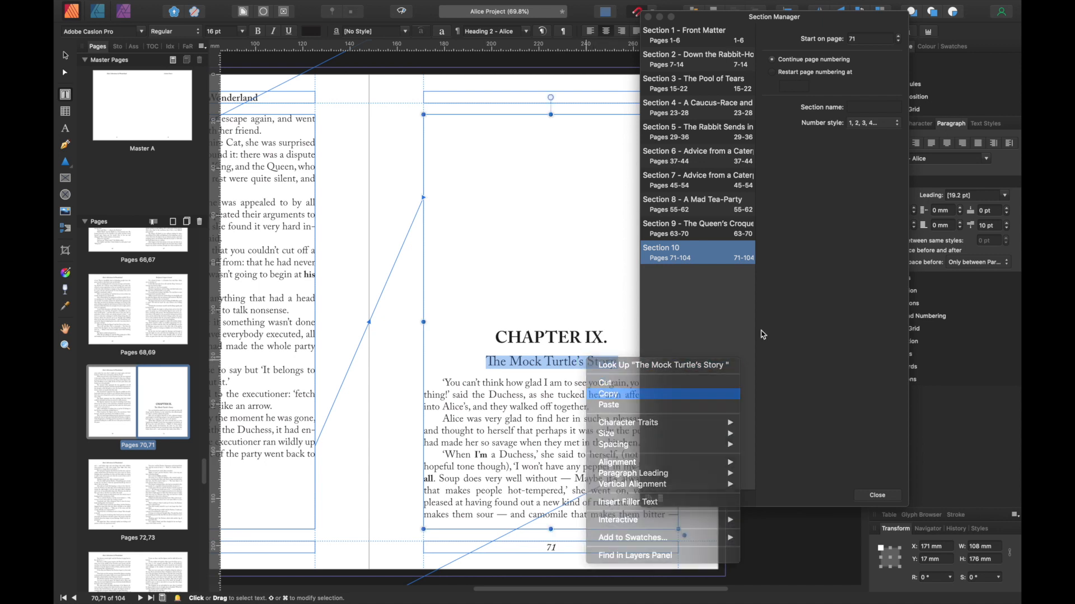
left_click(896, 107)
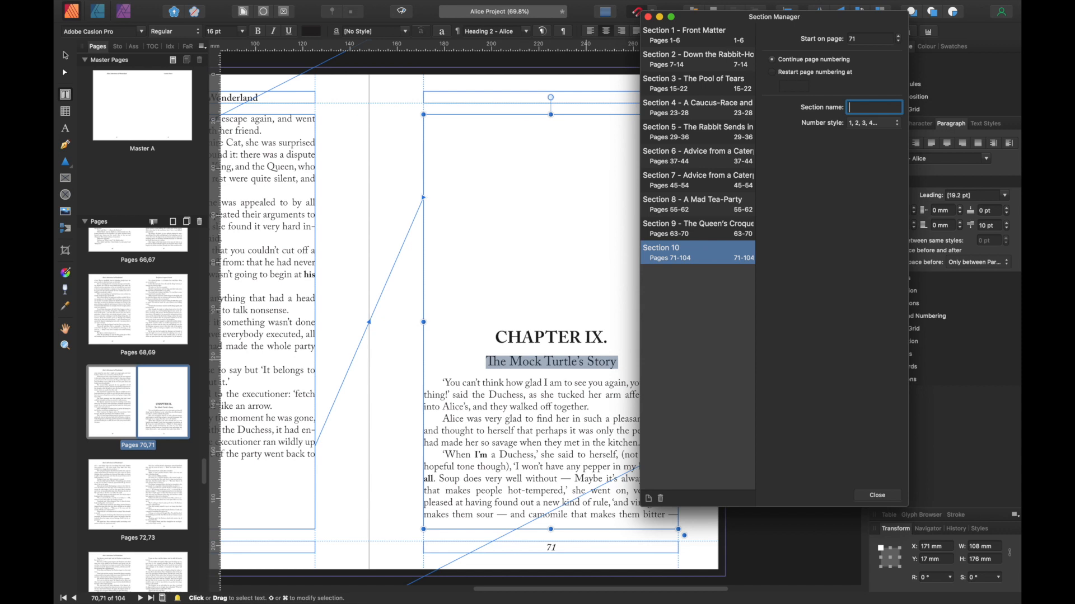
key("super+v")
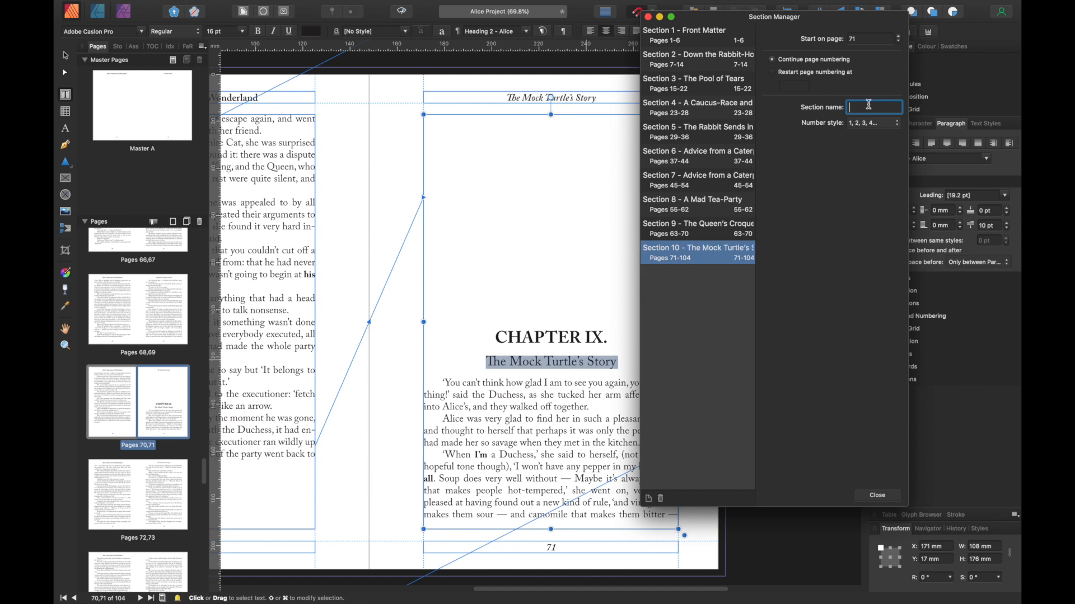
Copy only the title text "The Mock Turtle's Story" from page 71 and enter it as the tenth section's name
left_click(610, 363)
left_click_drag(615, 363, 485, 362)
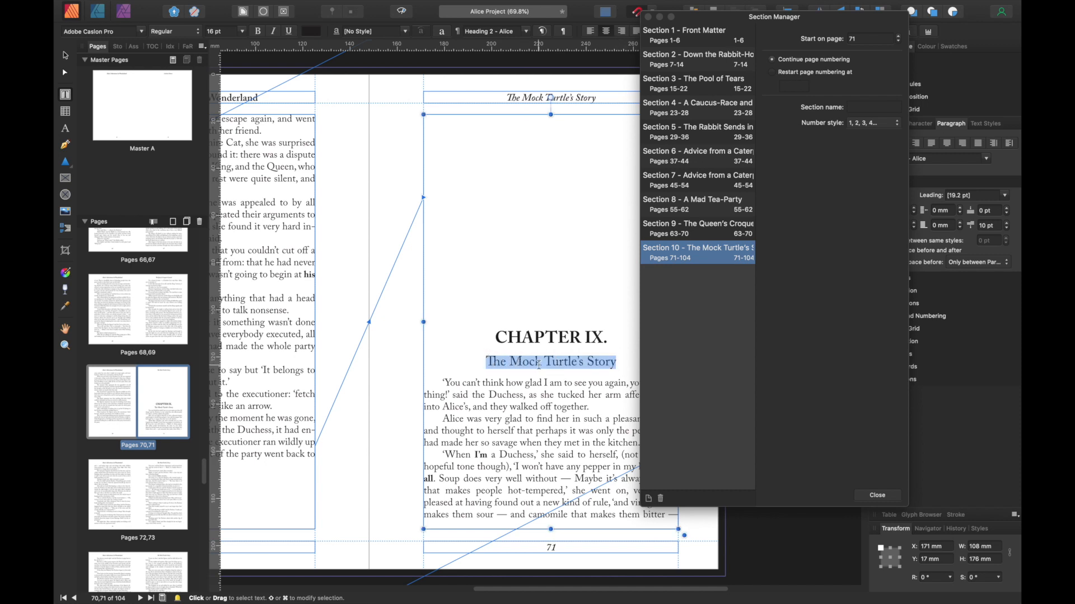
right_click(539, 365)
left_click(573, 395)
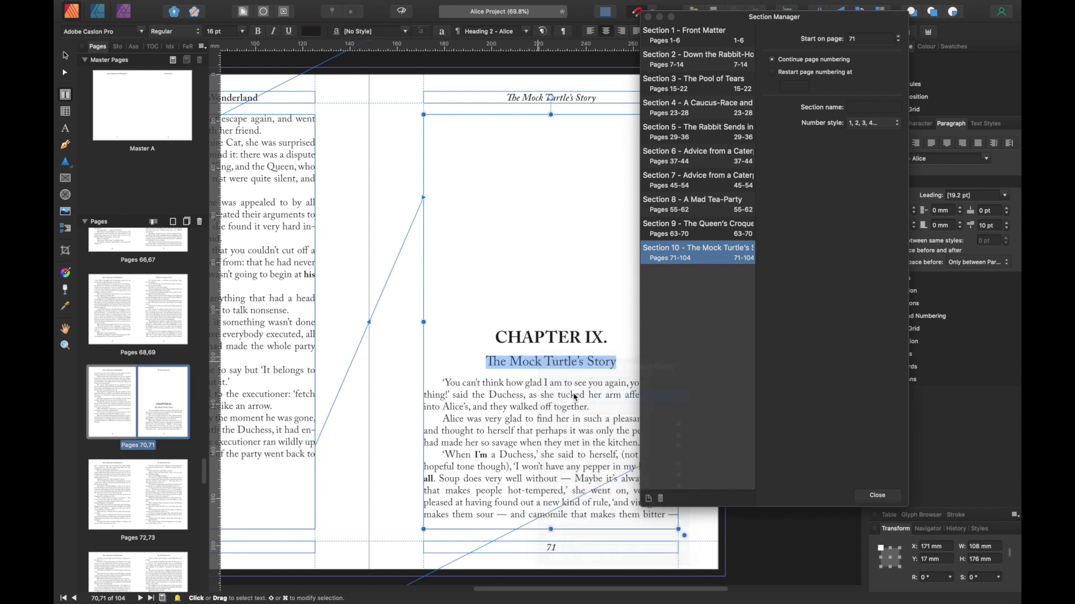
left_click(867, 109)
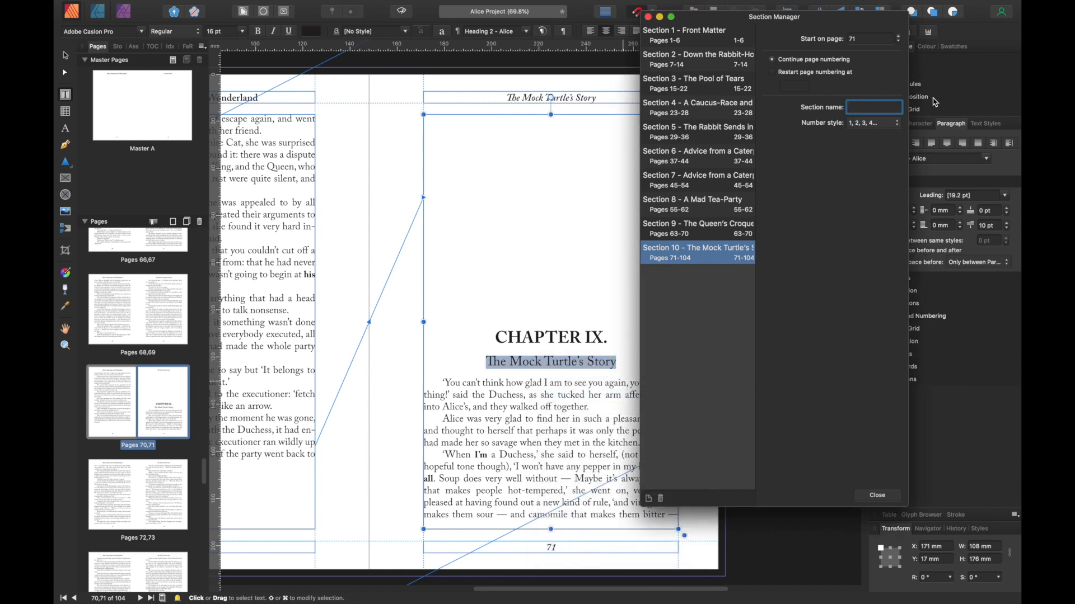
key("super+v")
left_click(164, 416)
left_click(902, 111)
Go to page 79, where Chapter X begins, and create an eleventh section that starts on that page
scroll(176, 422, "down", 10)
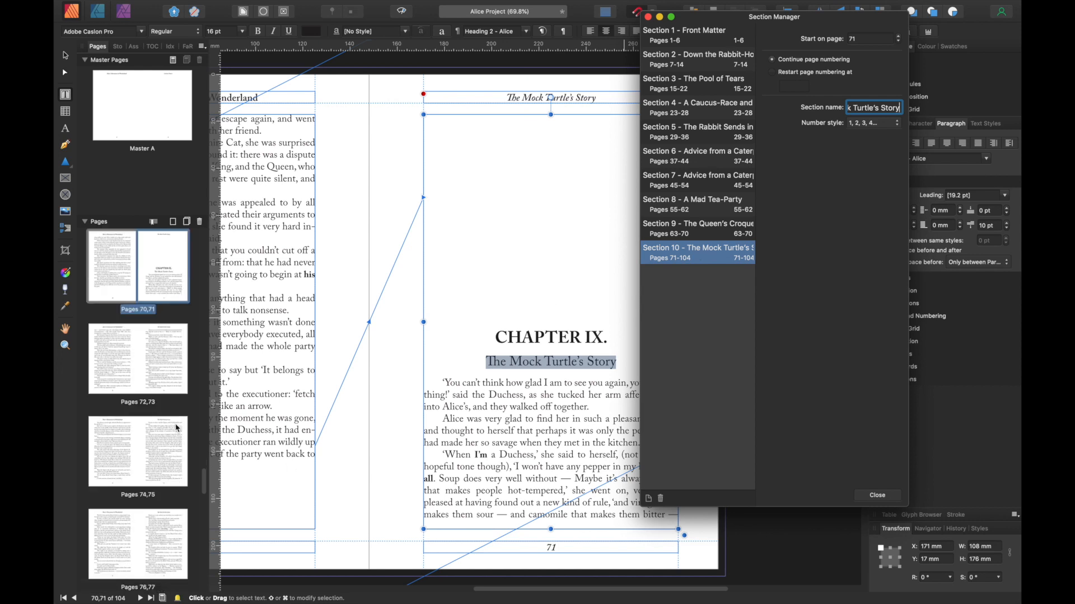
scroll(178, 426, "down", 2)
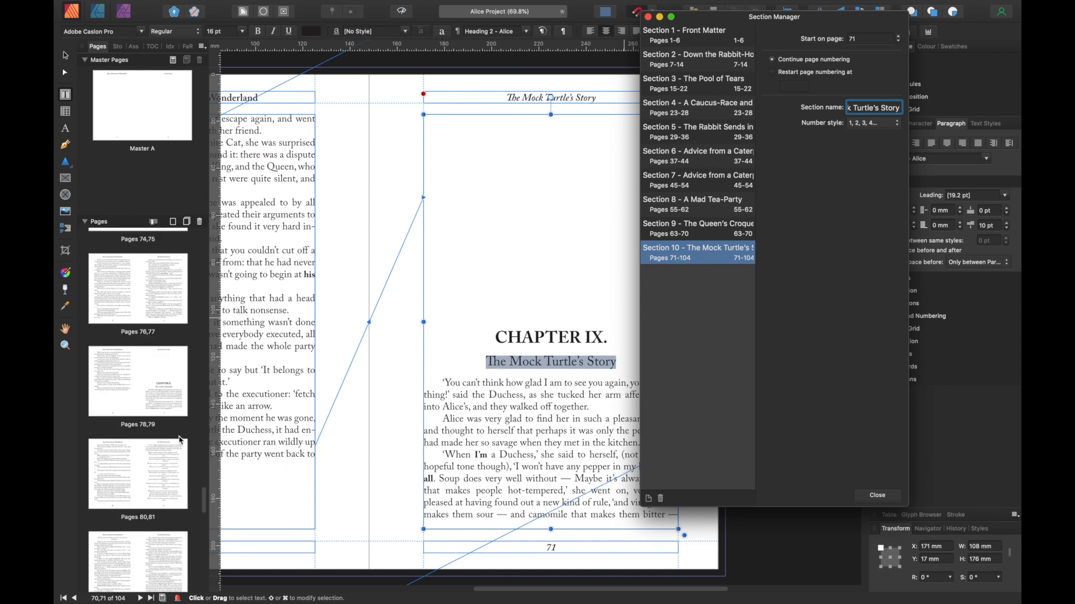
left_click(166, 377)
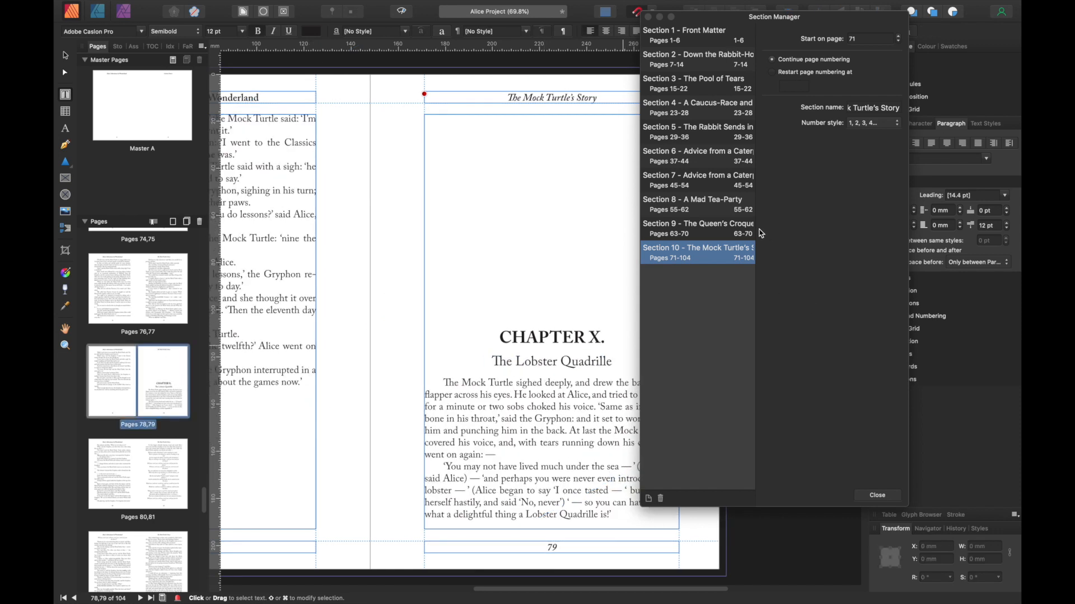
left_click(650, 500)
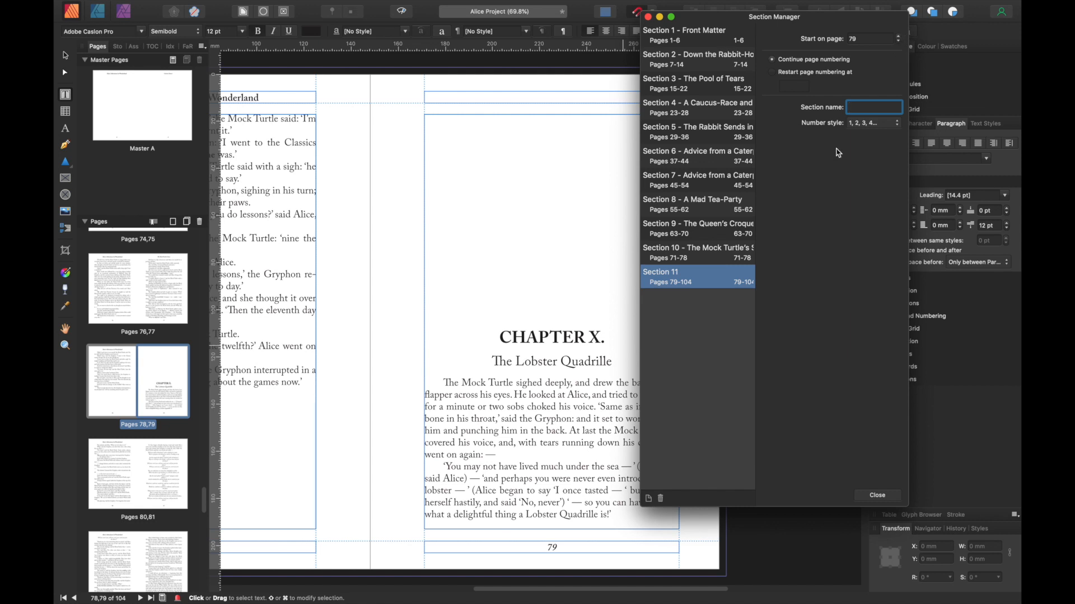
Copy the Chapter X title "The Lobster Quadrille" from page 79 and name the eleventh section with it
left_click_drag(492, 360, 606, 365)
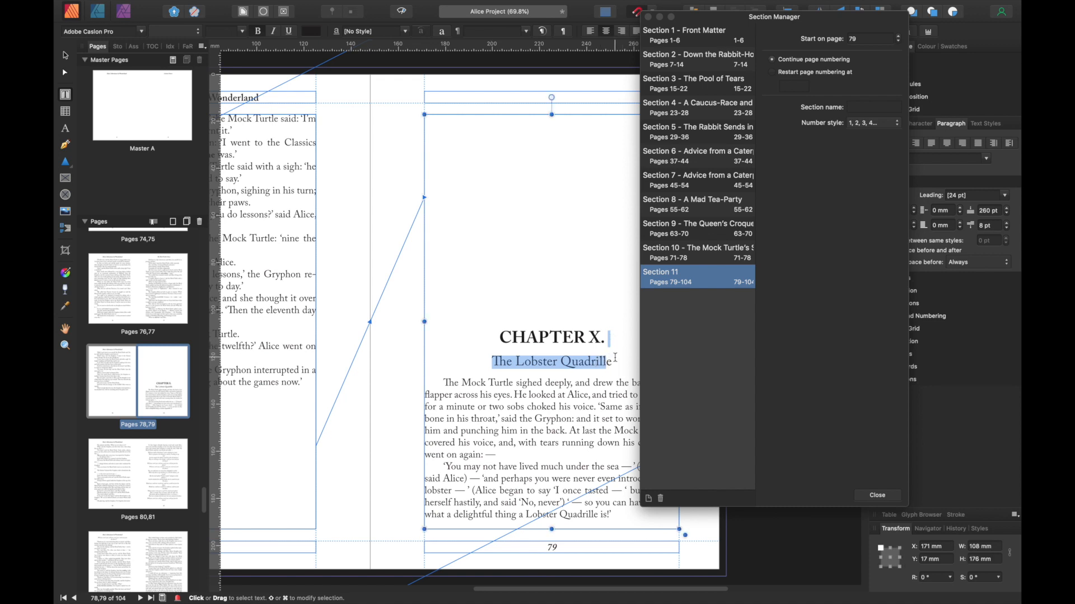
left_click(615, 358)
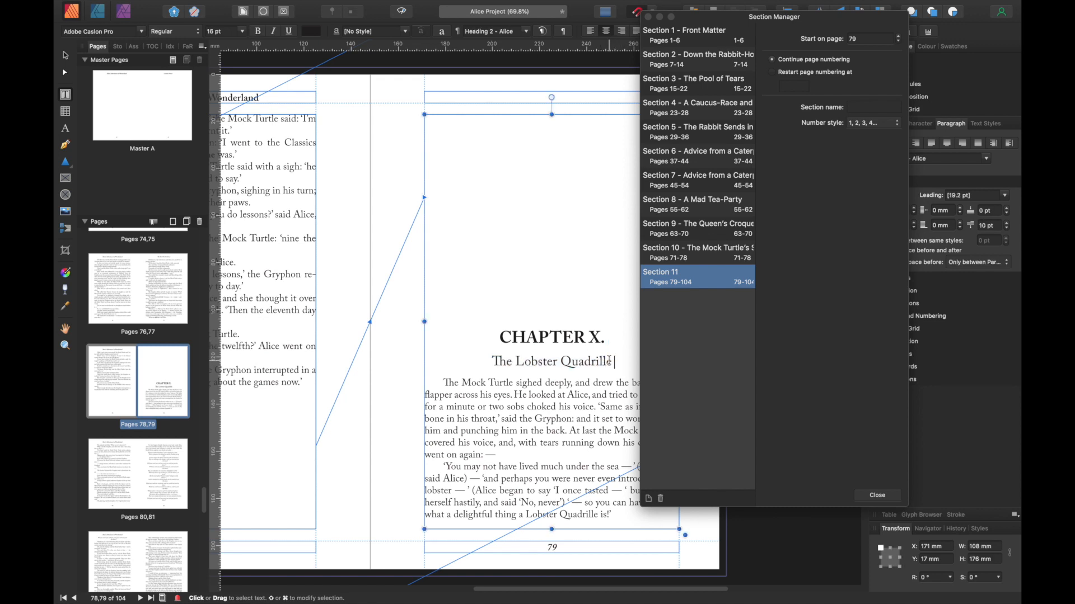
left_click_drag(613, 361, 492, 362)
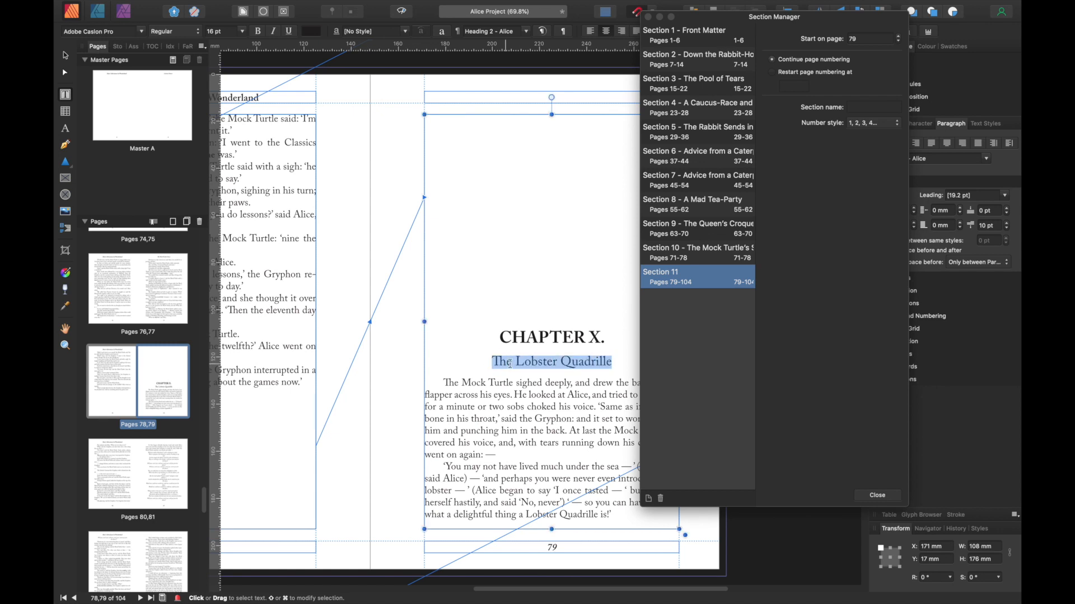
right_click(540, 362)
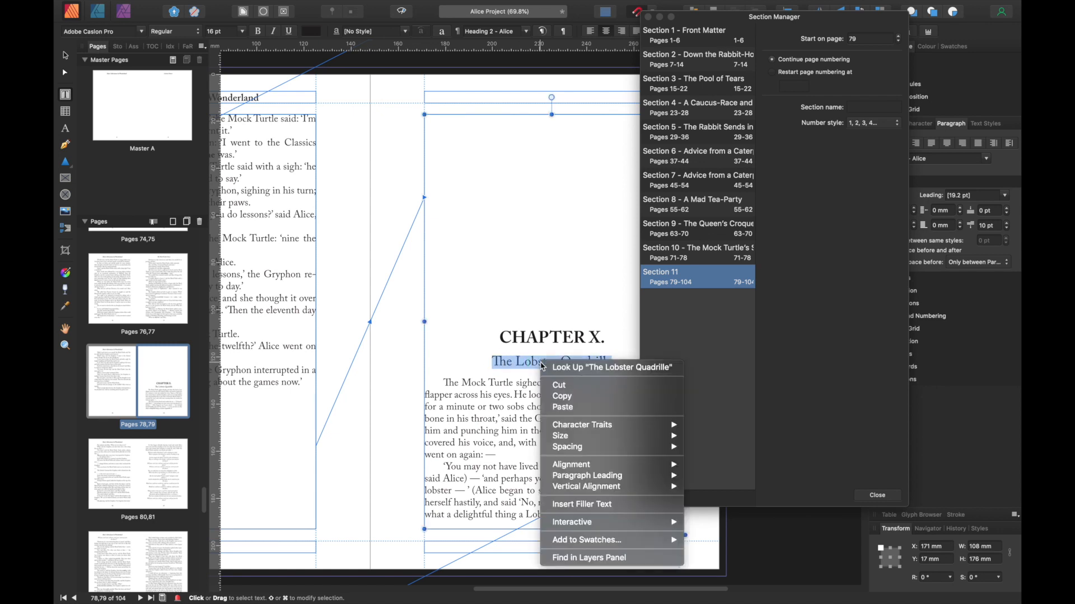
left_click(569, 396)
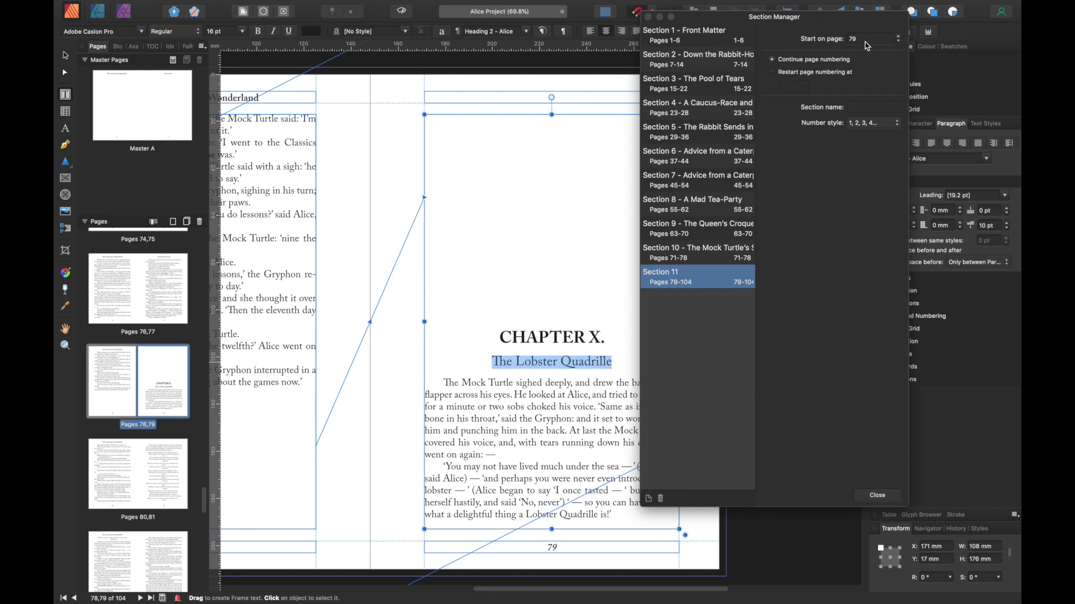
left_click(865, 107)
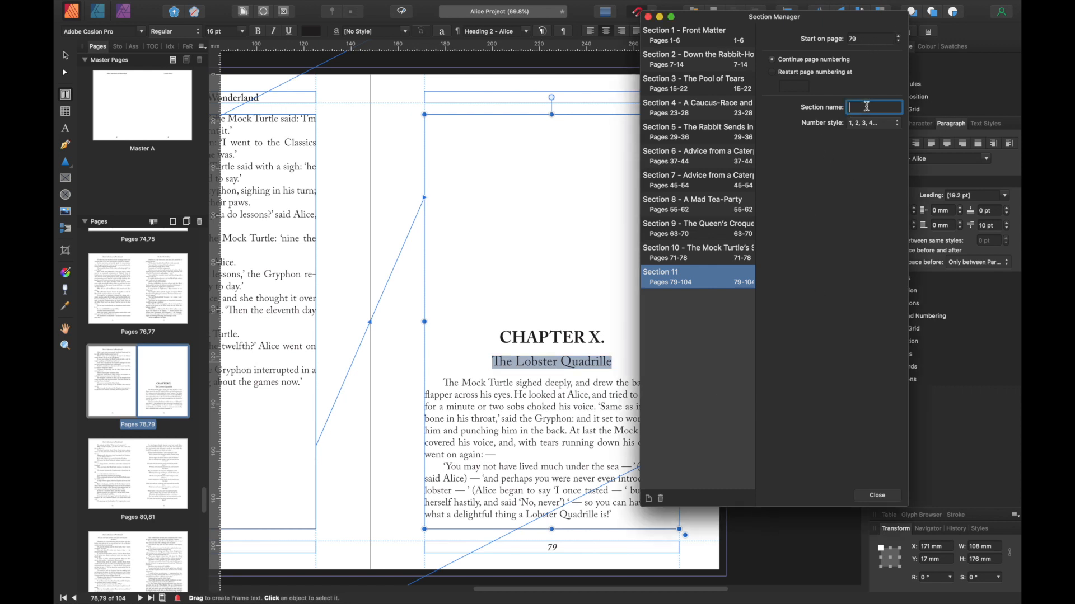
key("super+v")
key("Return")
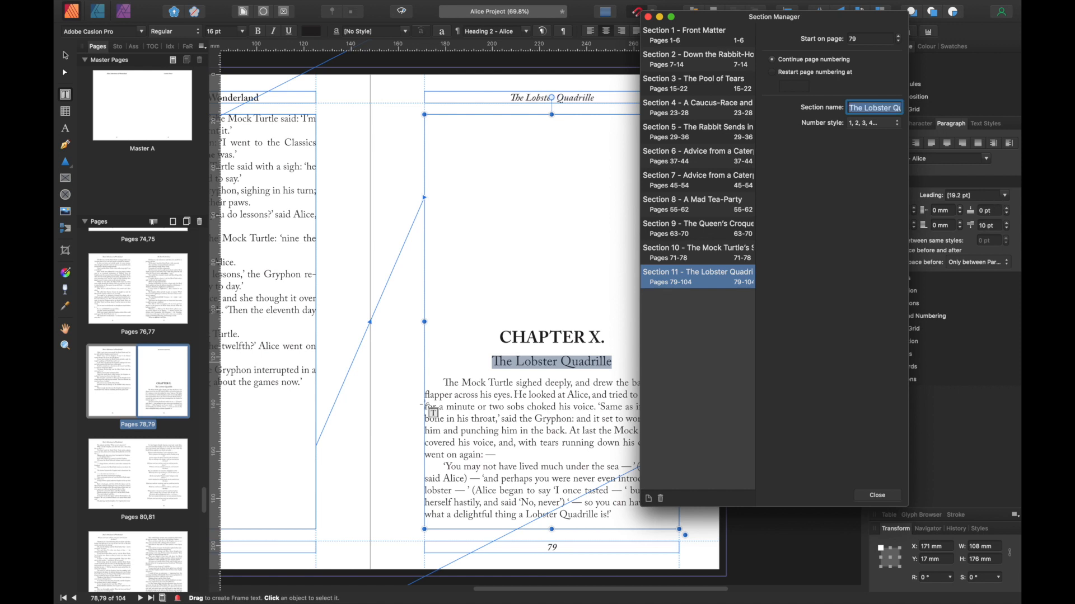
Go to page 87, where Chapter XI begins, and create a twelfth section that starts on that page
scroll(156, 469, "down", 1)
scroll(156, 468, "down", 6)
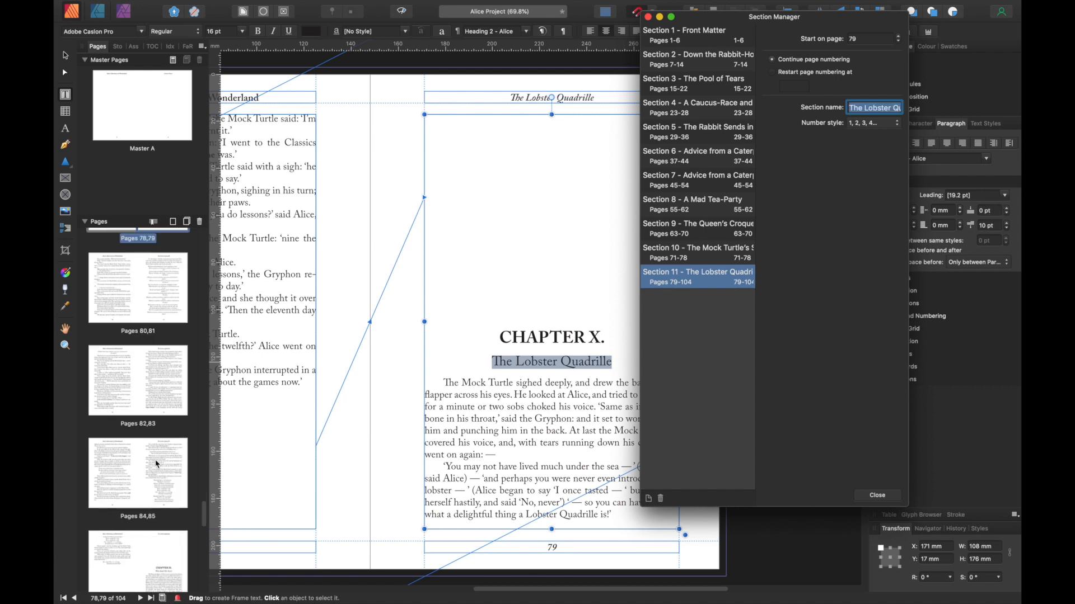
left_click(164, 392)
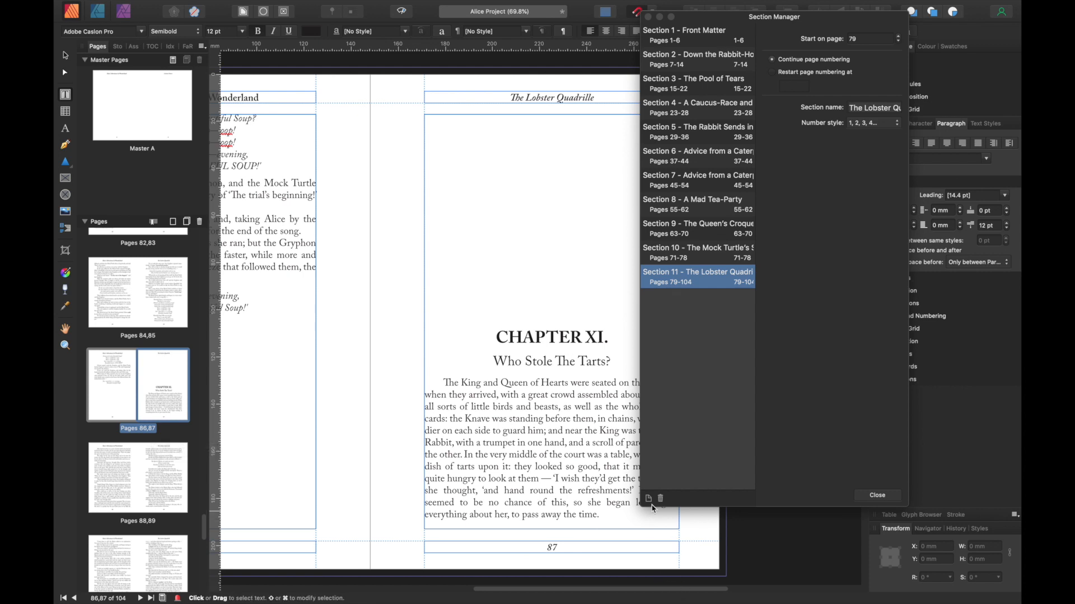
left_click(649, 499)
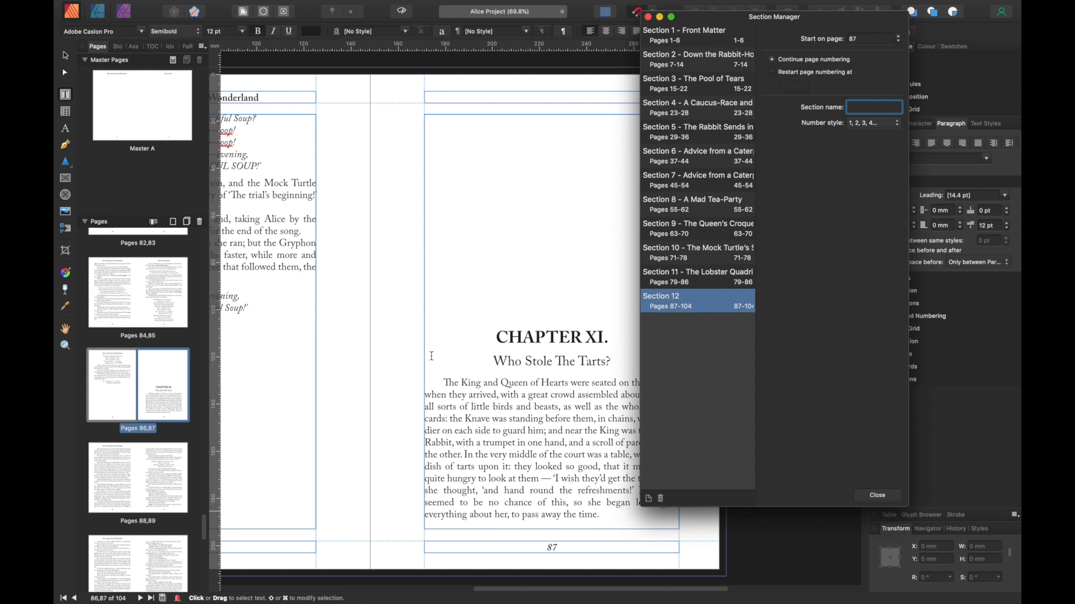
Copy the Chapter XI title "Who Stole The Tarts?" from page 87 and name the twelfth section with it
left_click_drag(493, 361, 615, 364)
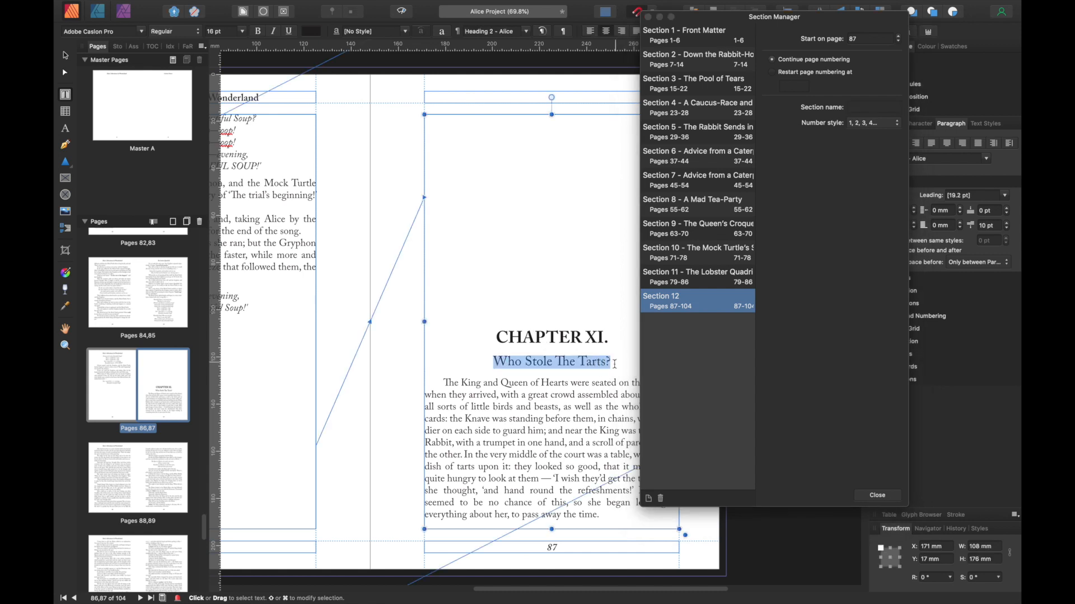
right_click(577, 361)
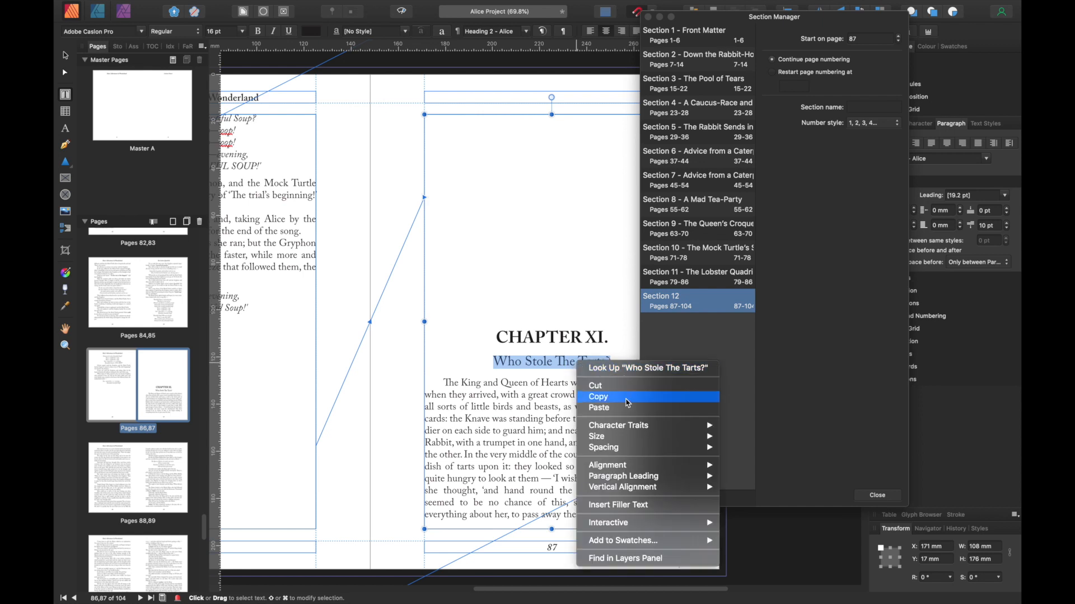
left_click(617, 399)
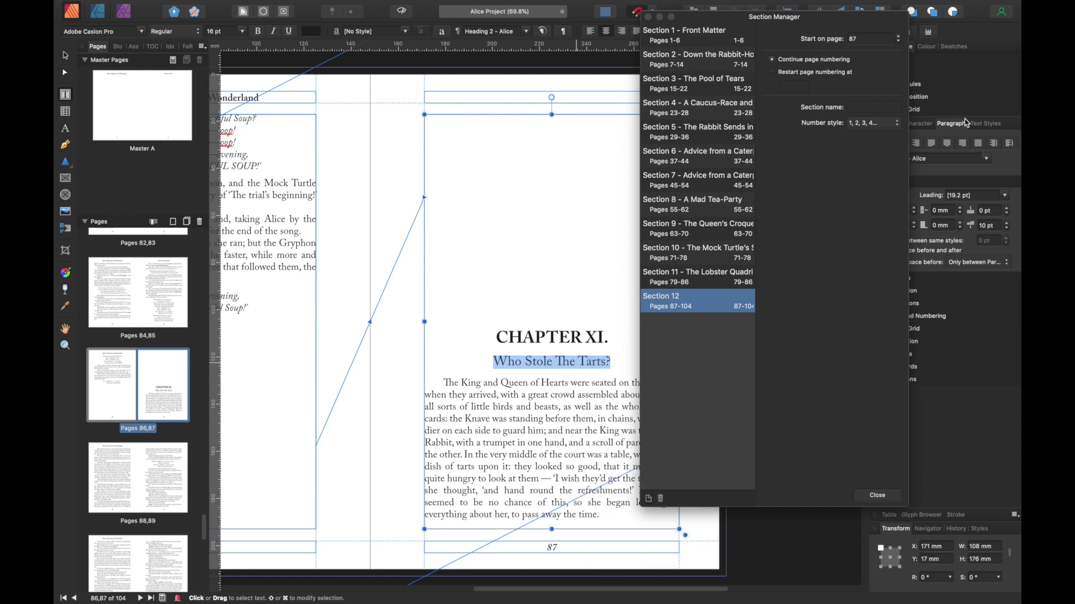
left_click(865, 108)
key("super+v")
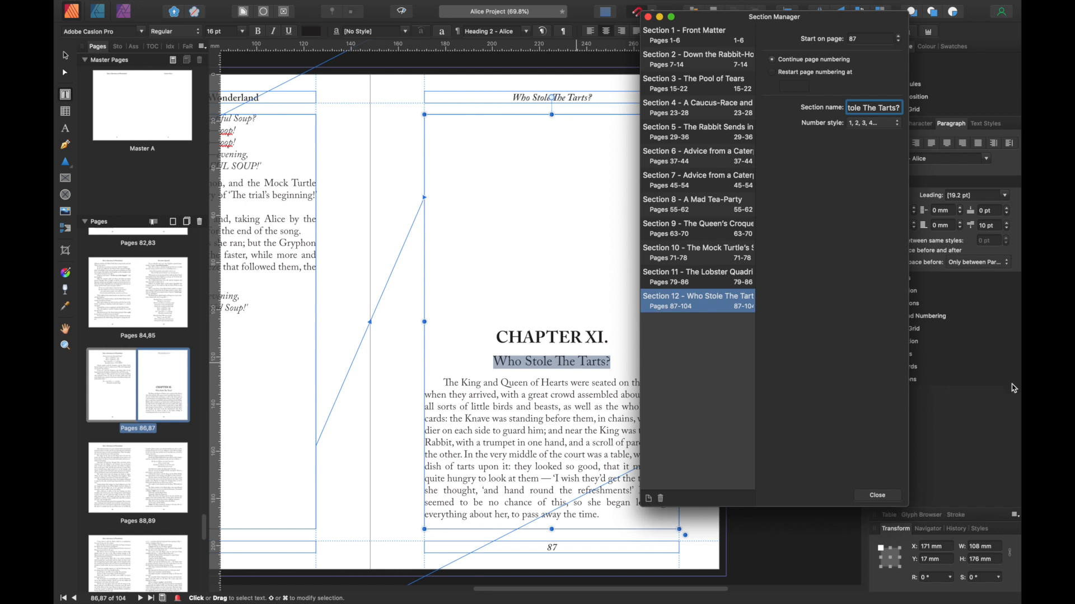
key("super+a")
Go to page 95, where Chapter XII begins, and create a thirteenth section that starts on that page
scroll(177, 380, "down", 10)
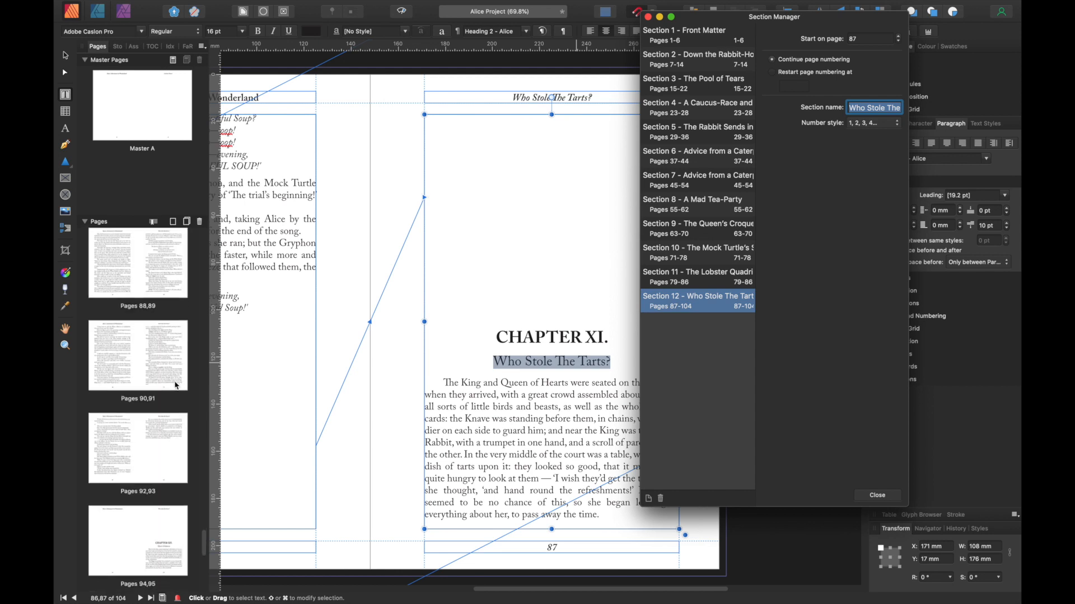
scroll(177, 385, "down", 5)
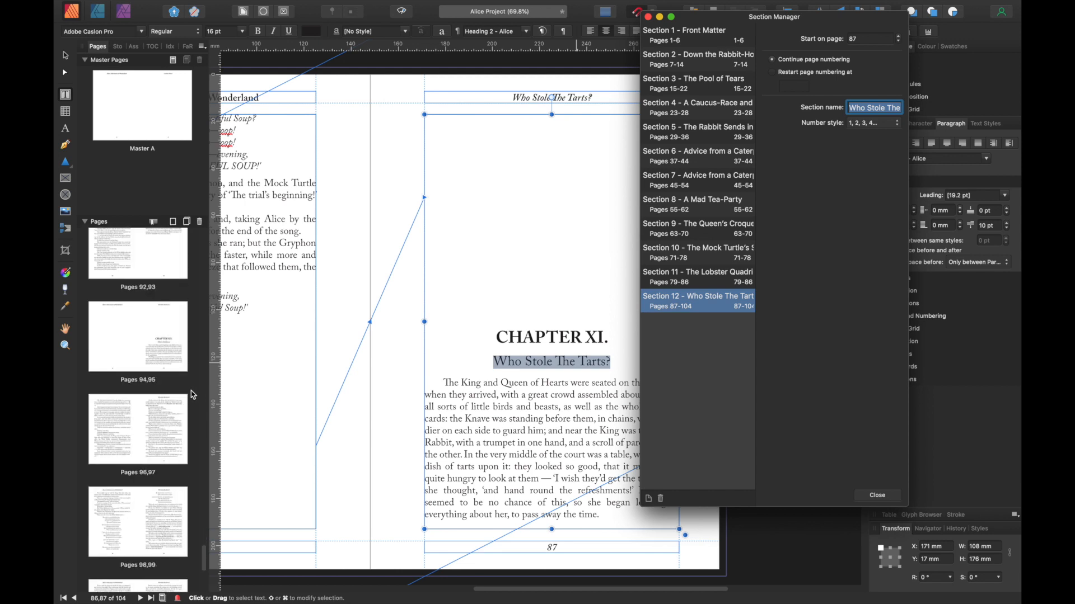
left_click(169, 339)
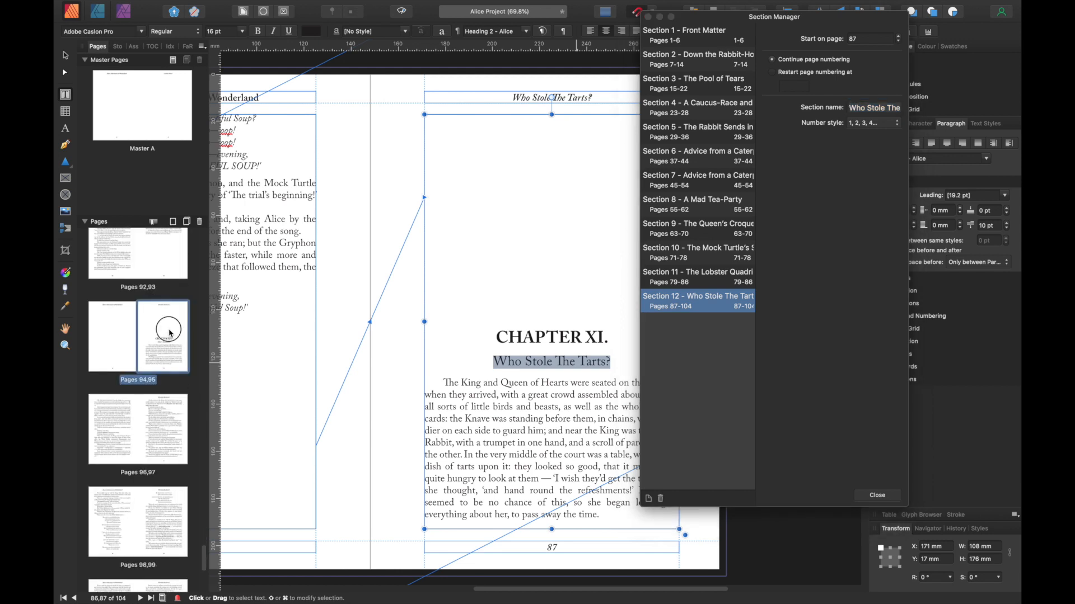
double_click(171, 333)
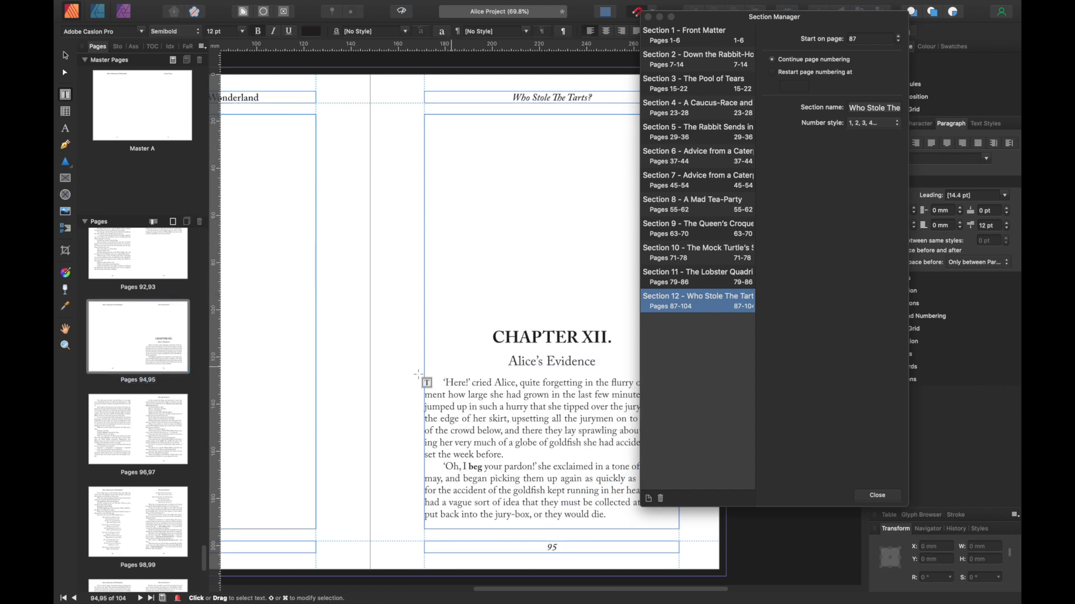
left_click(648, 498)
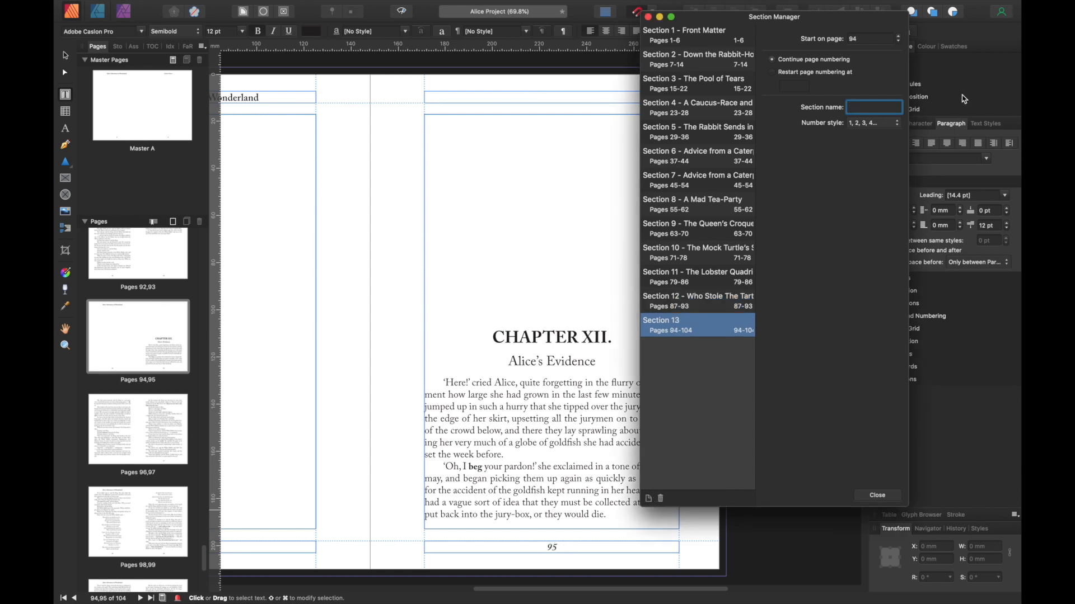
left_click(899, 37)
Copy the Chapter XII title "Alice's Evidence" from page 95 and name the thirteenth section with it
left_click_drag(508, 361, 564, 364)
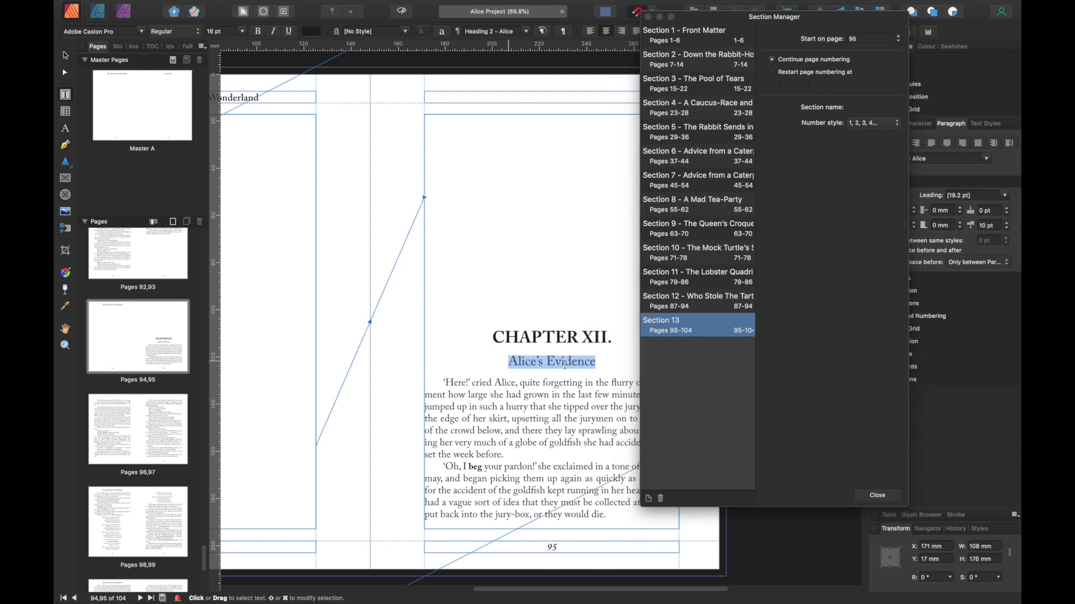
right_click(547, 361)
left_click(581, 396)
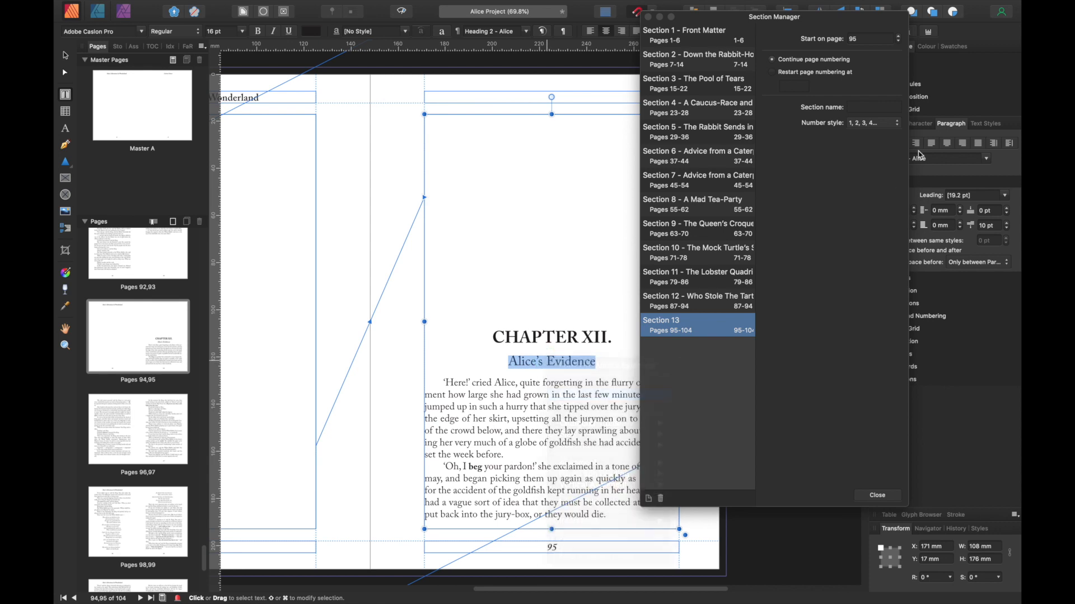
left_click(861, 107)
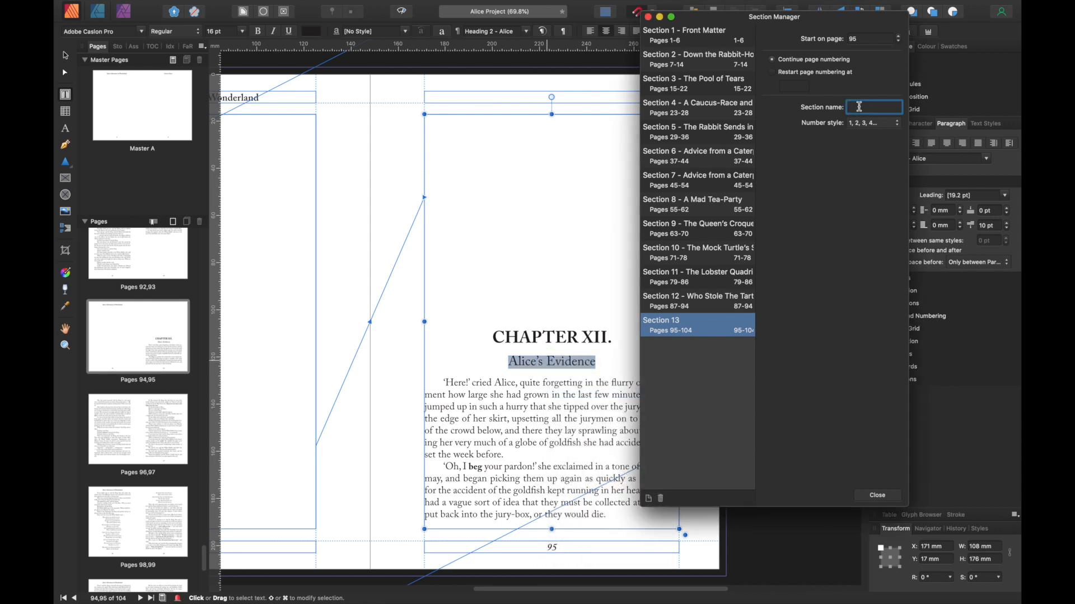
key("cmd+v")
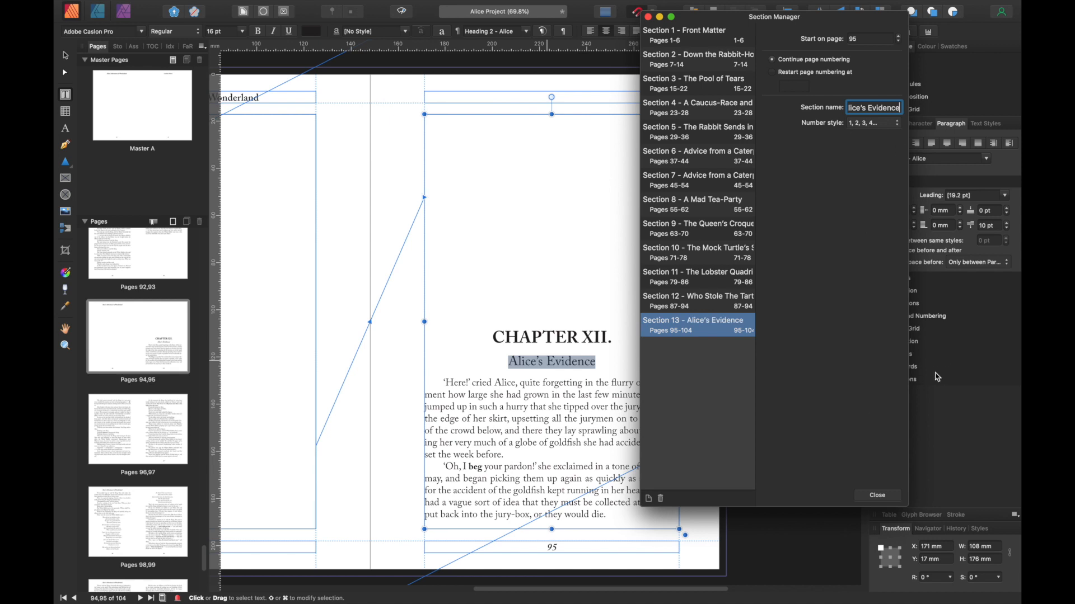
key("super+a")
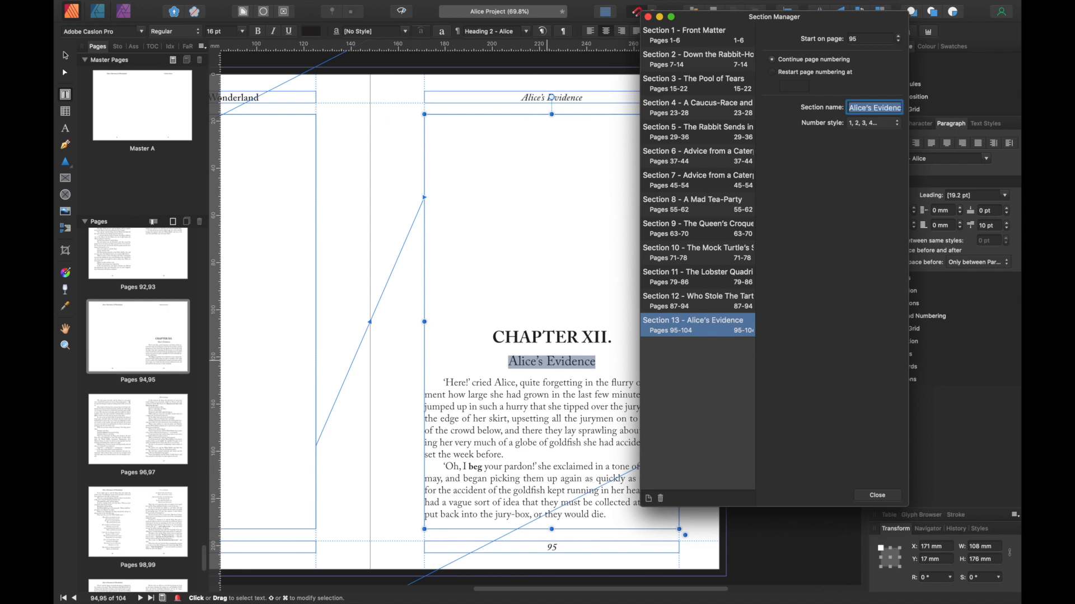
Check the remaining pages through page 104 for further chapters and close the Section Manager
left_click(206, 561)
scroll(162, 514, "down", 4)
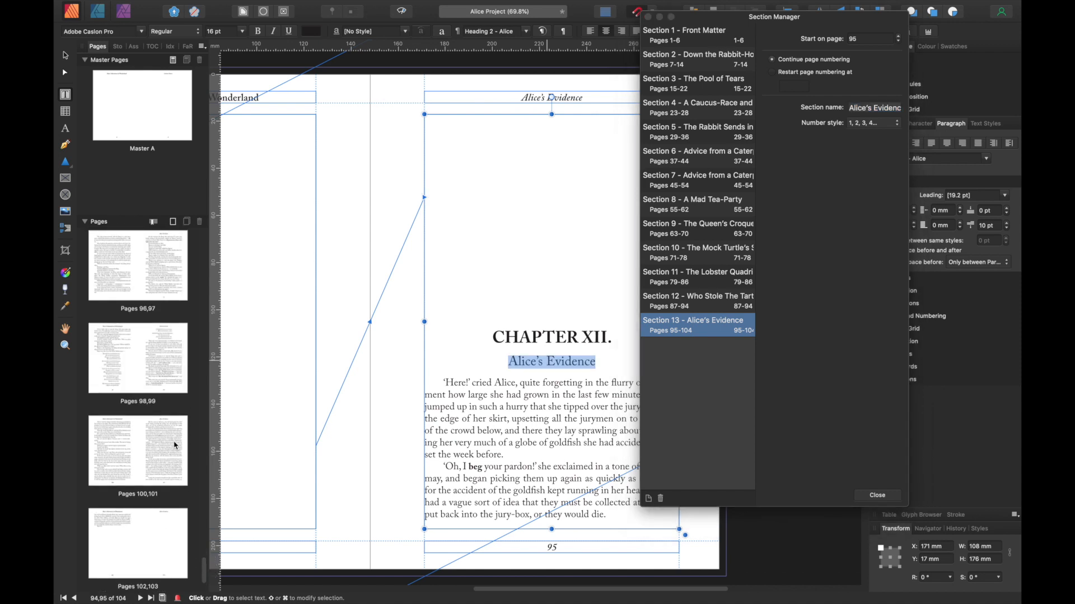
scroll(175, 446, "up", 3)
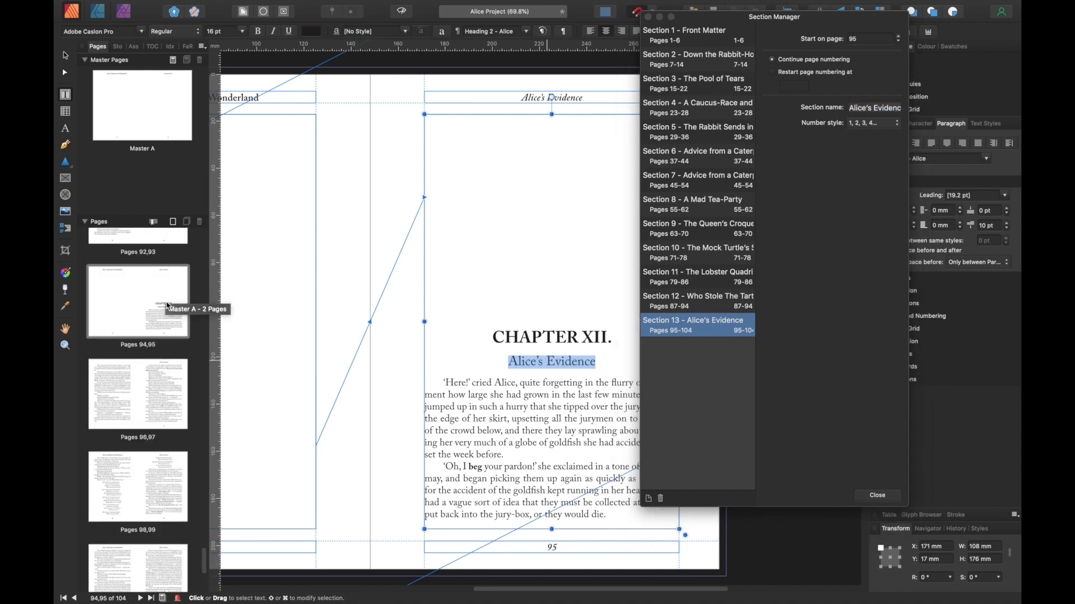
left_click(167, 294)
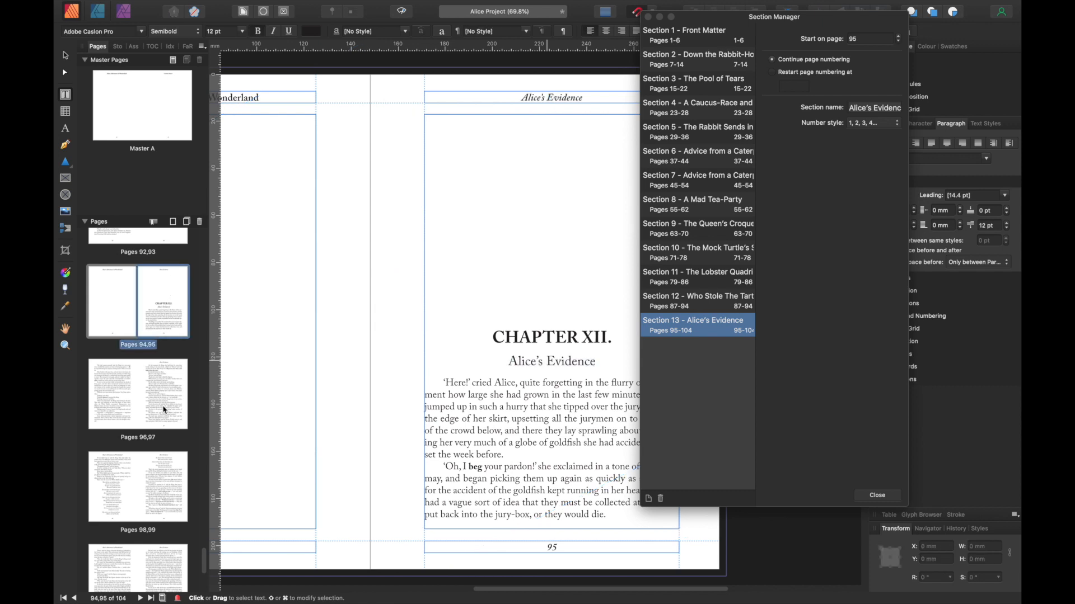
scroll(165, 408, "down", 5)
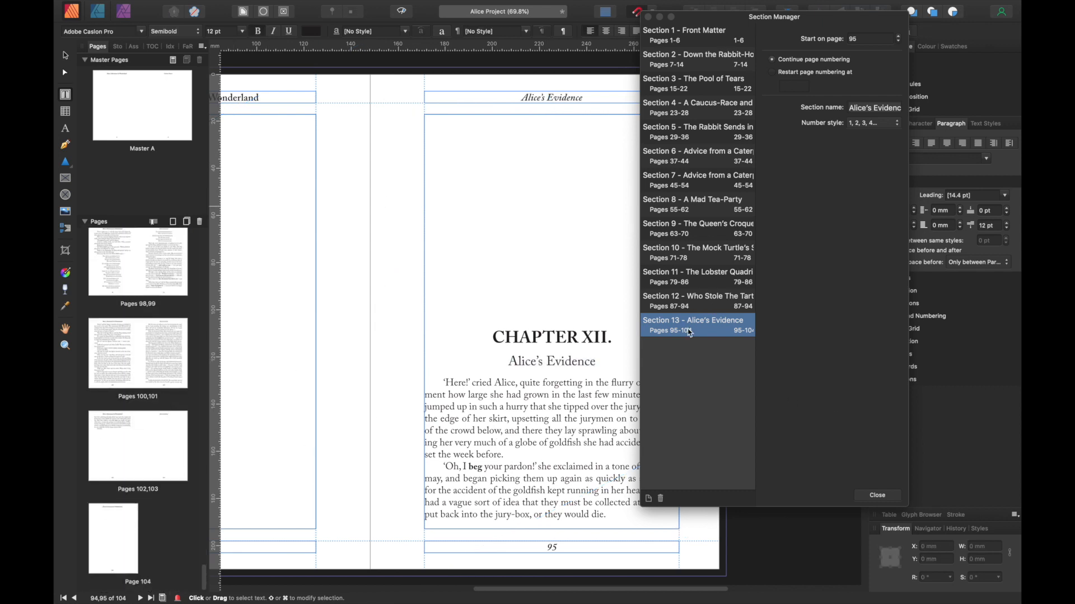
left_click(877, 496)
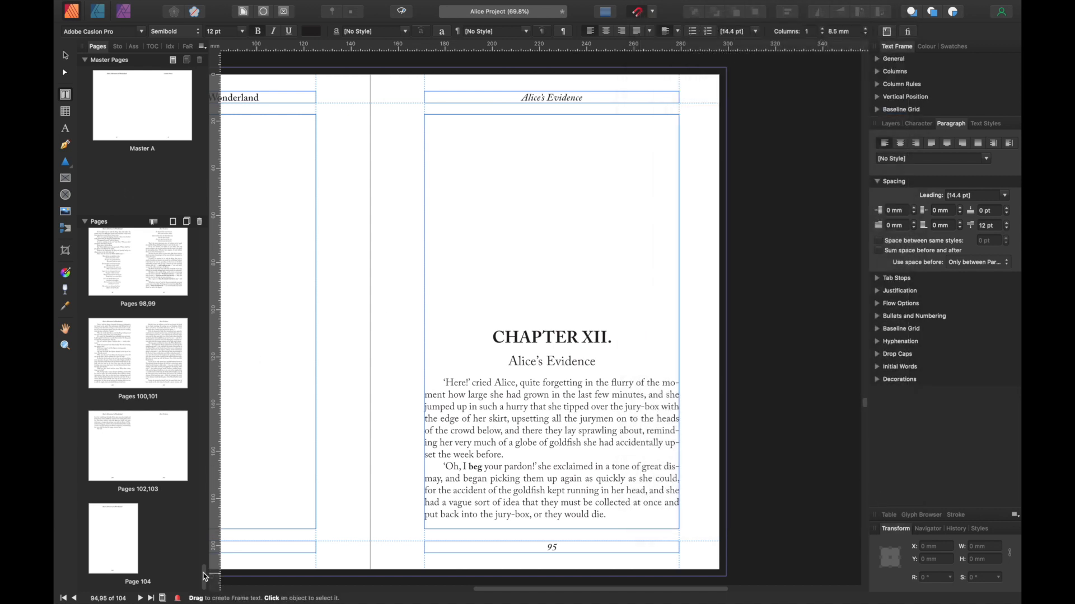
Return to the start of the document and open the spread with pages 6 and 7, where Chapter I begins
left_click_drag(205, 579, 192, 216)
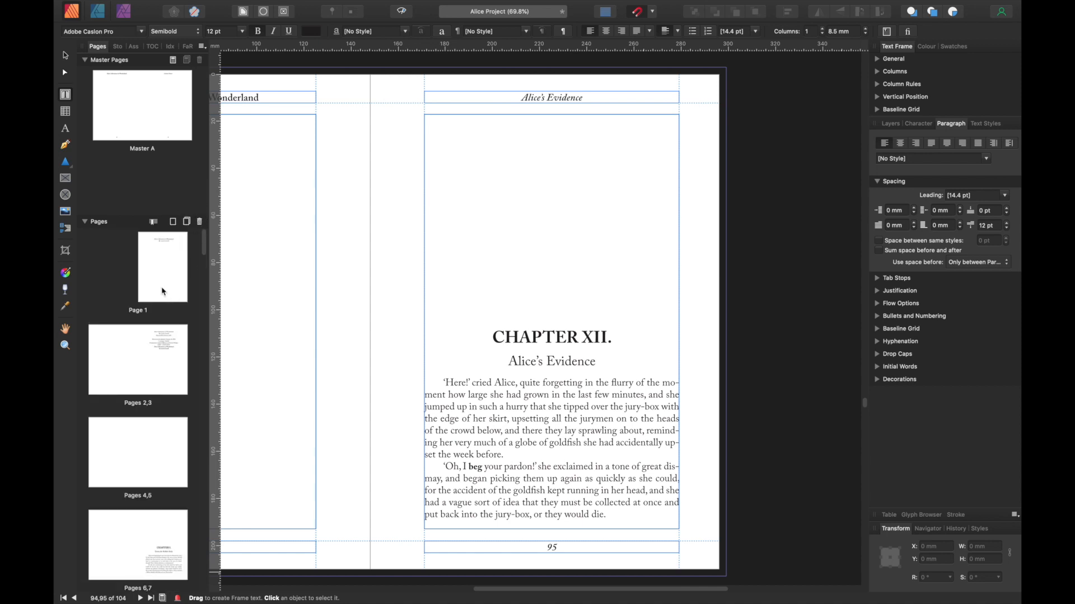
scroll(165, 489, "down", 2)
left_click(167, 456)
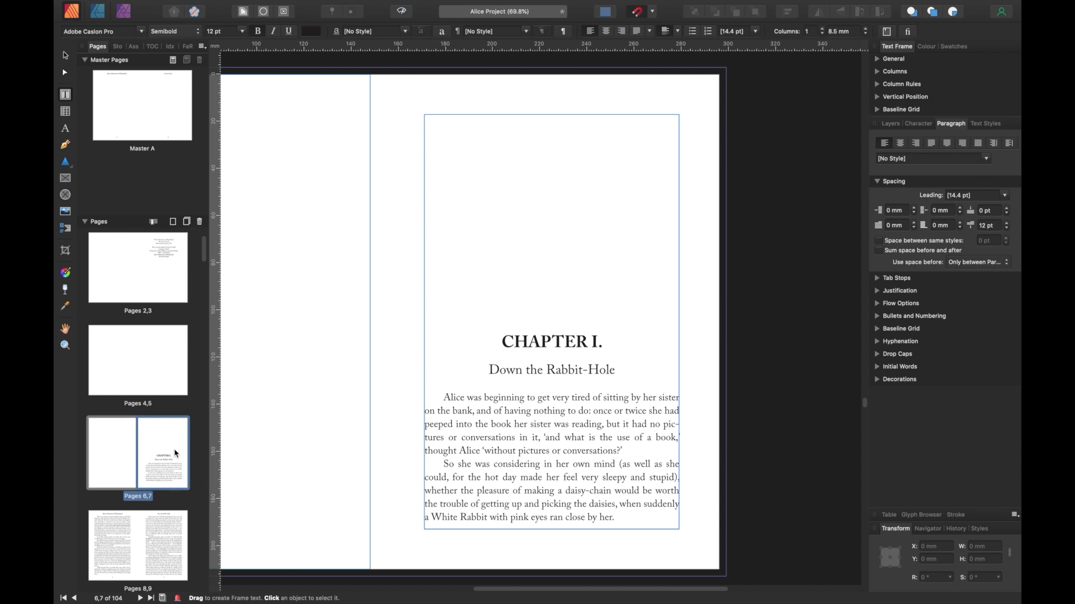
Clear the master page from page 15, the opening page of Chapter II
scroll(177, 458, "down", 5)
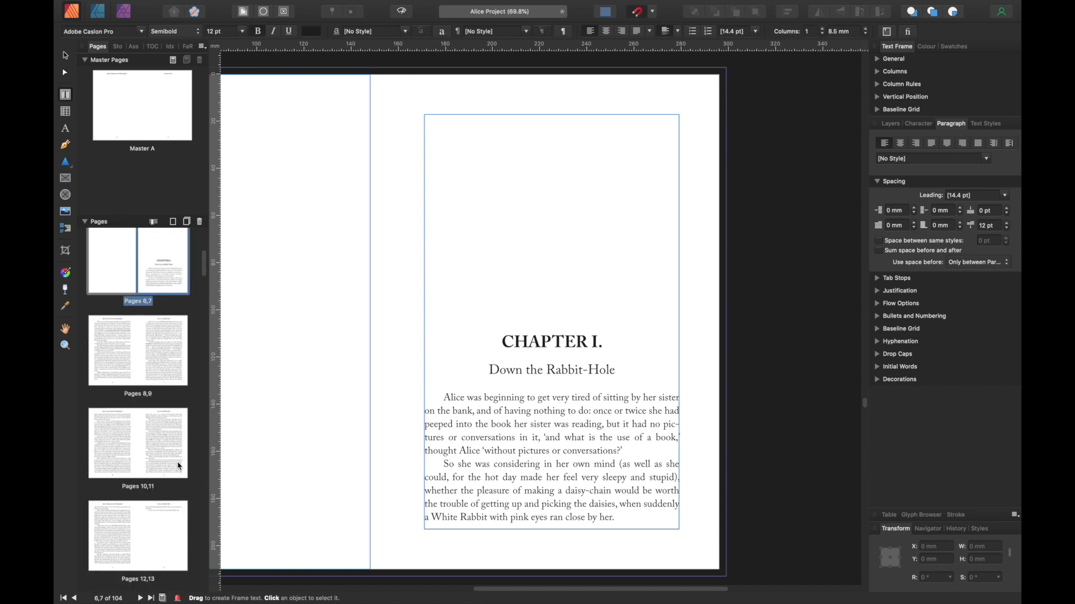
scroll(179, 462, "down", 3)
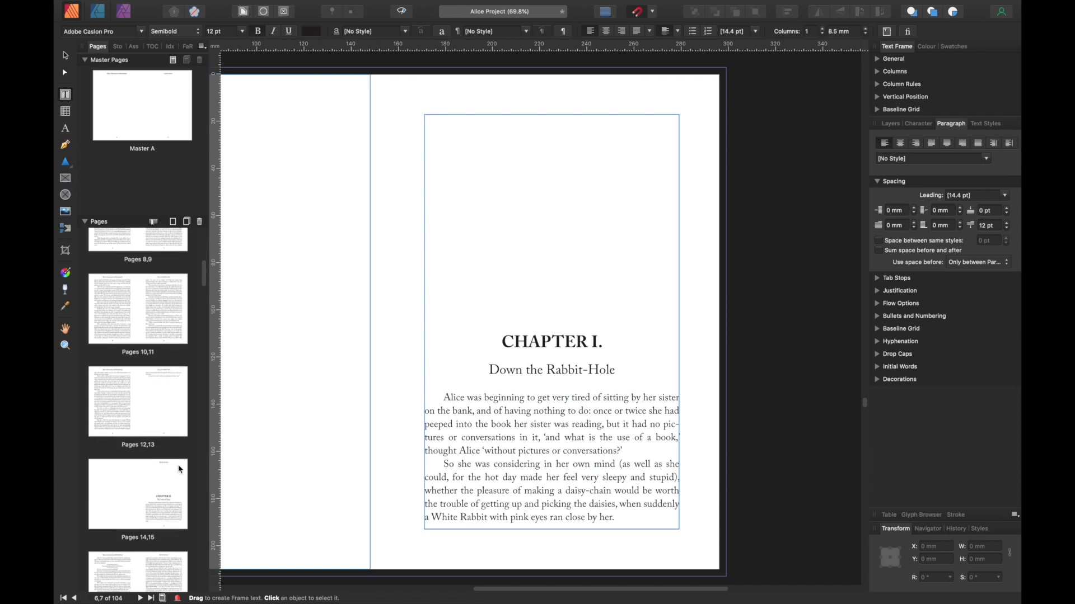
left_click(165, 482)
right_click(166, 481)
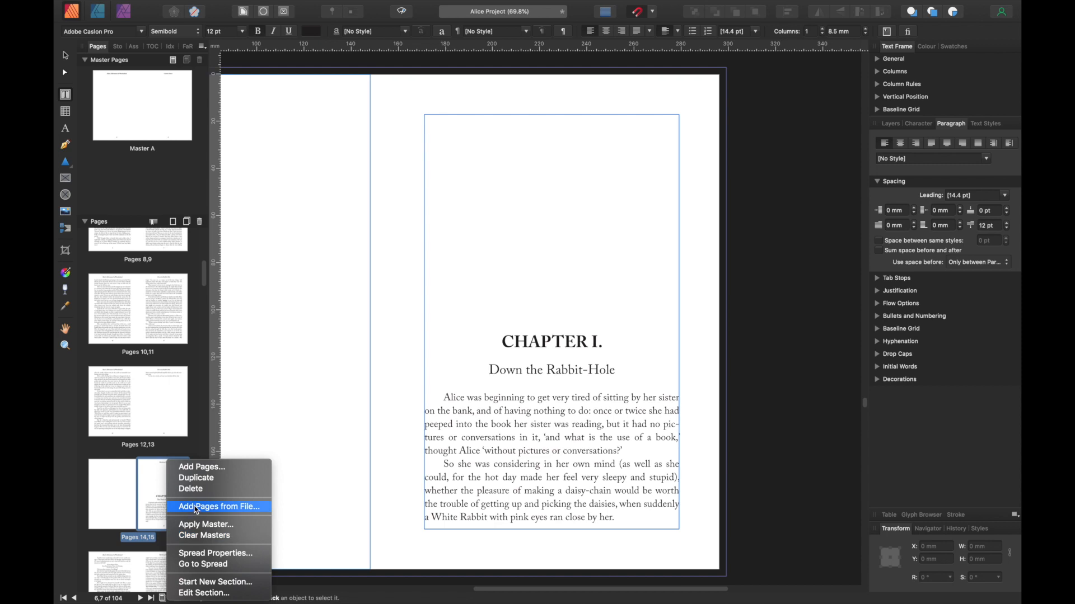
left_click(208, 538)
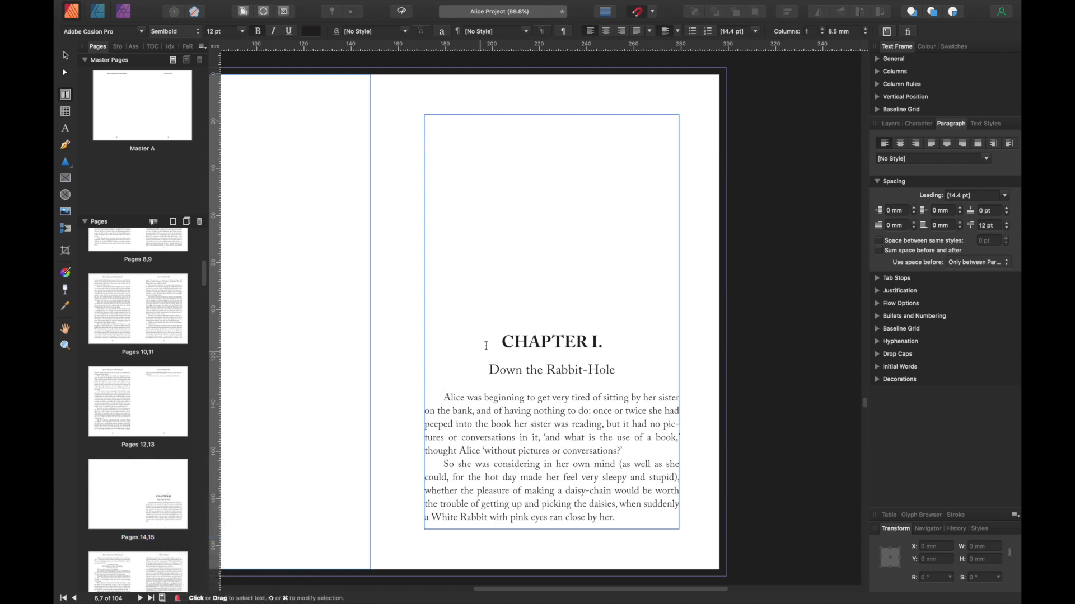
Clear the master page from page 23, the opening page of Chapter III
left_click(170, 478)
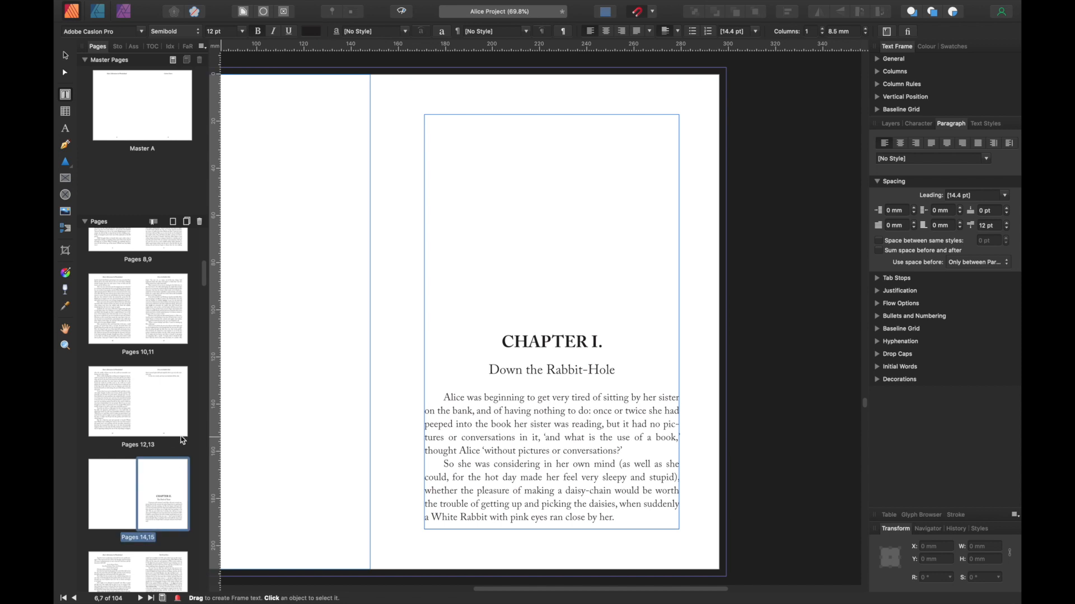
scroll(171, 465, "down", 3)
scroll(174, 454, "down", 5)
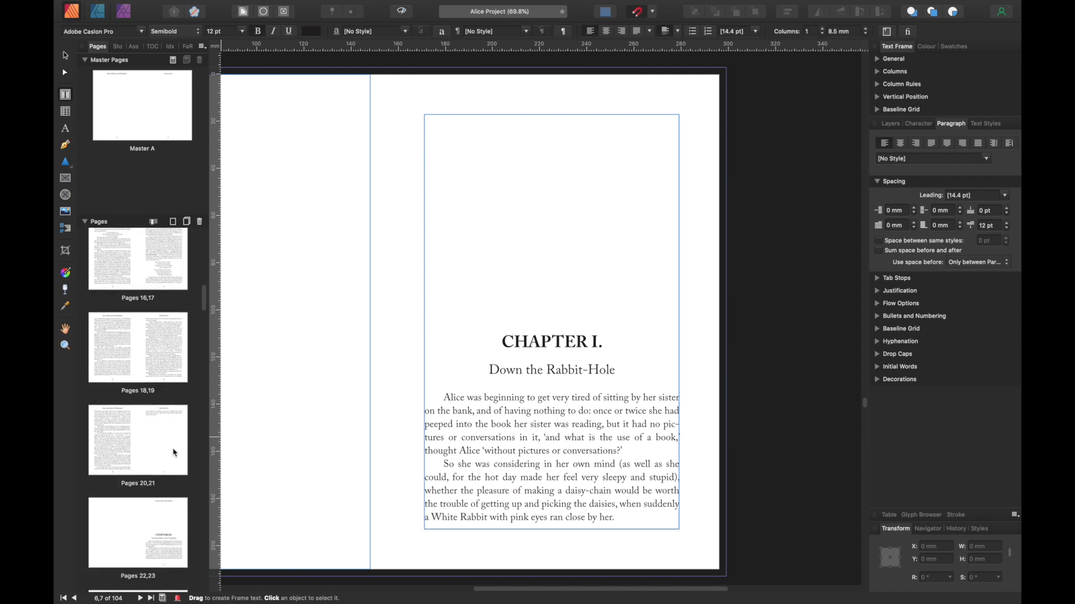
left_click(165, 462)
right_click(166, 461)
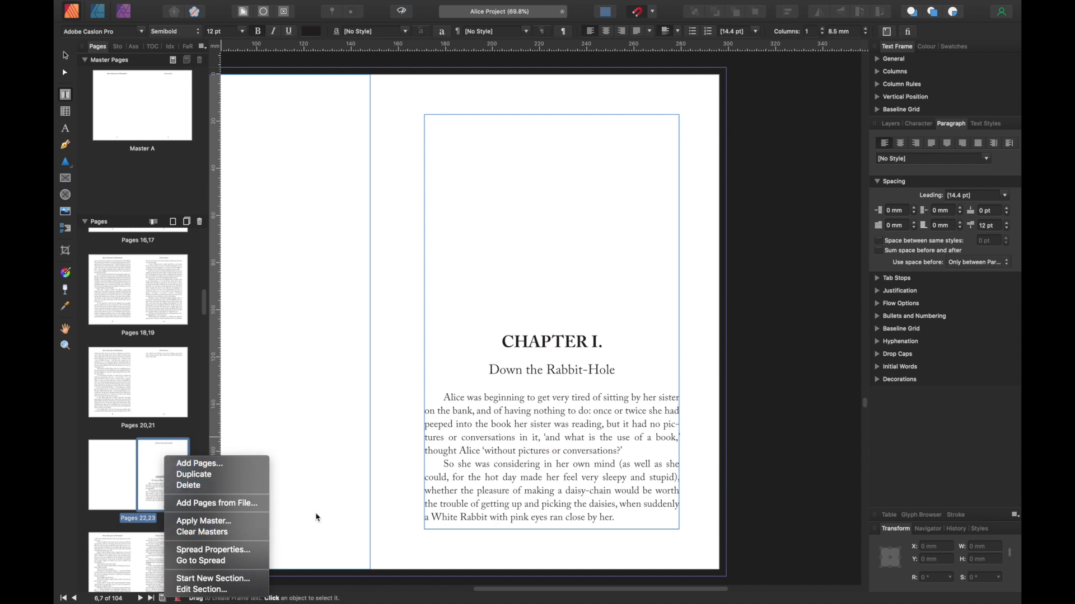
left_click(201, 532)
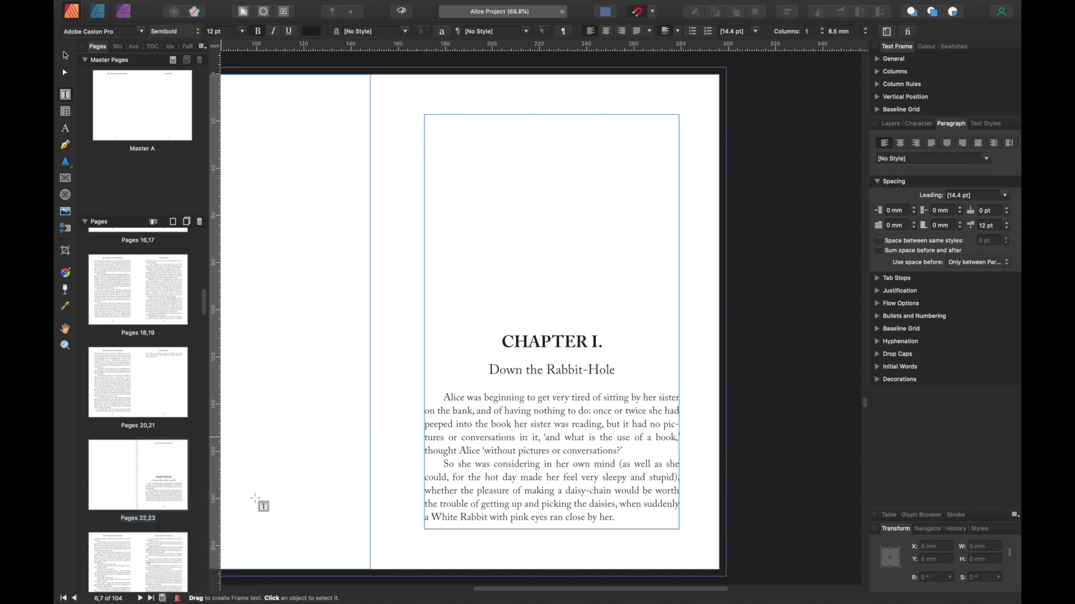
Clear the master page from page 29, the opening page of Chapter IV
scroll(165, 447, "down", 8)
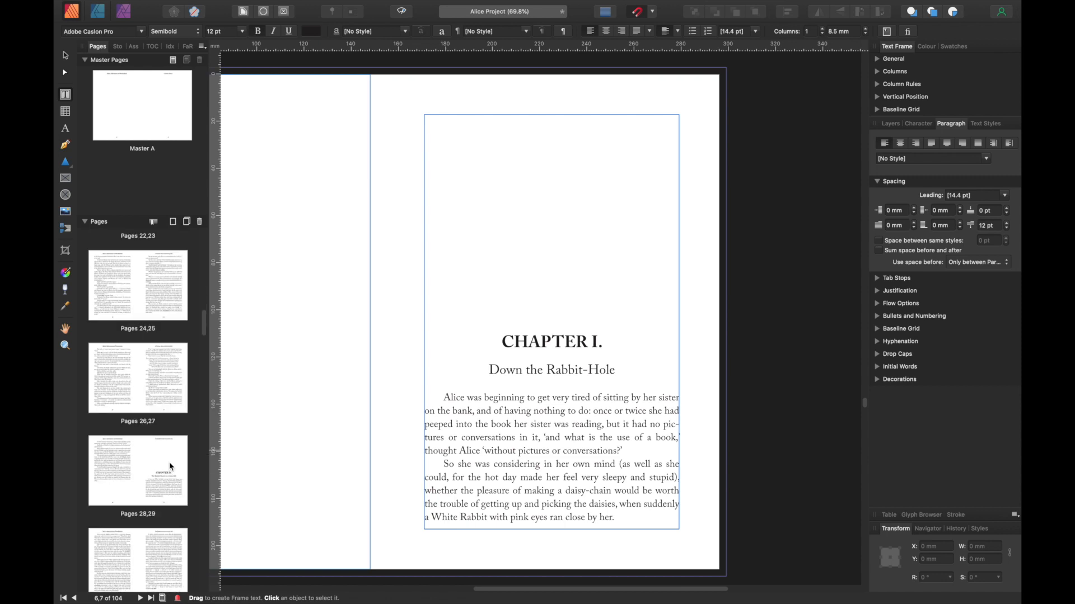
left_click(169, 450)
right_click(168, 446)
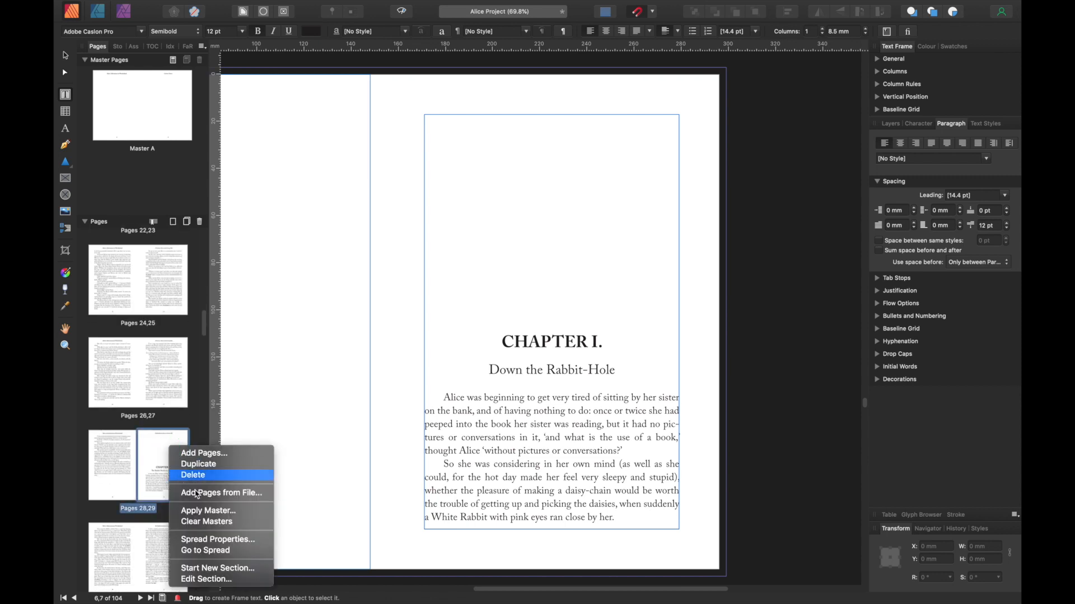
left_click(201, 523)
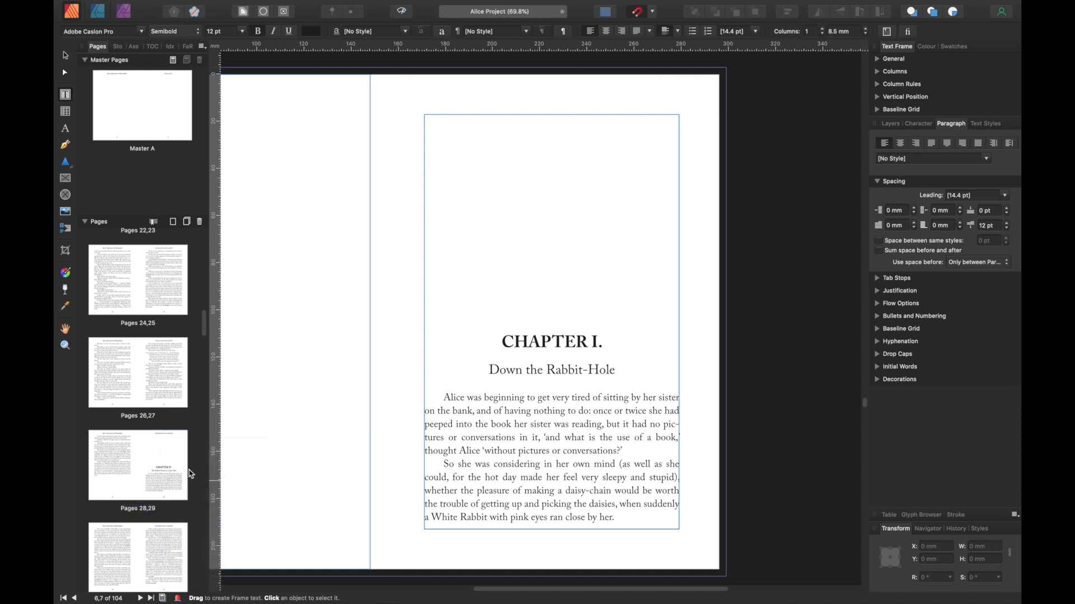
Clear the master page from page 37, the opening page of Chapter V
scroll(175, 469, "down", 5)
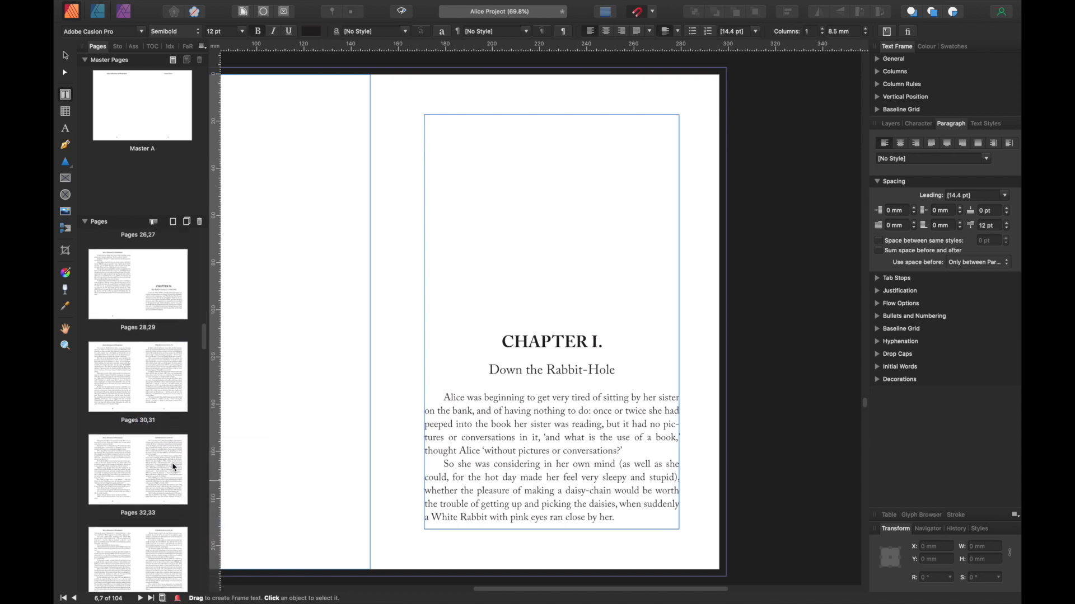
scroll(175, 465, "down", 3)
left_click(173, 407)
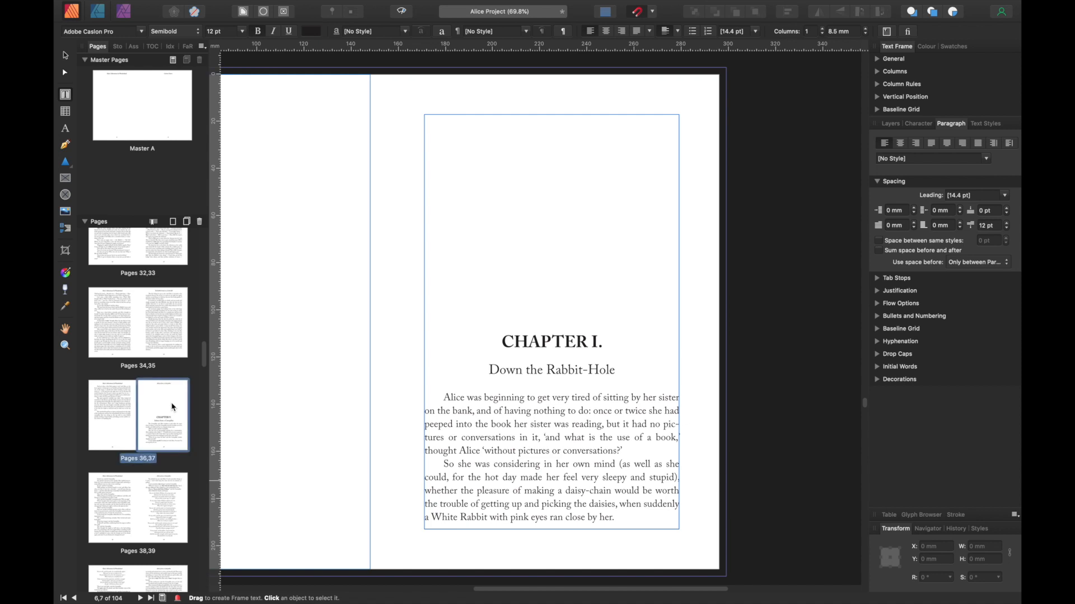
double_click(173, 407)
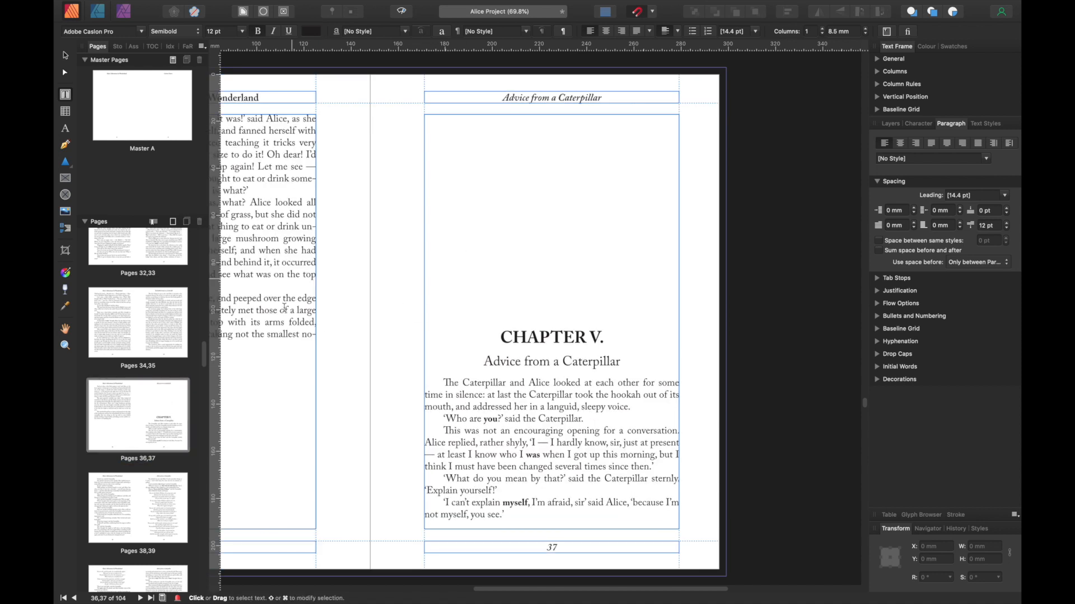
right_click(171, 399)
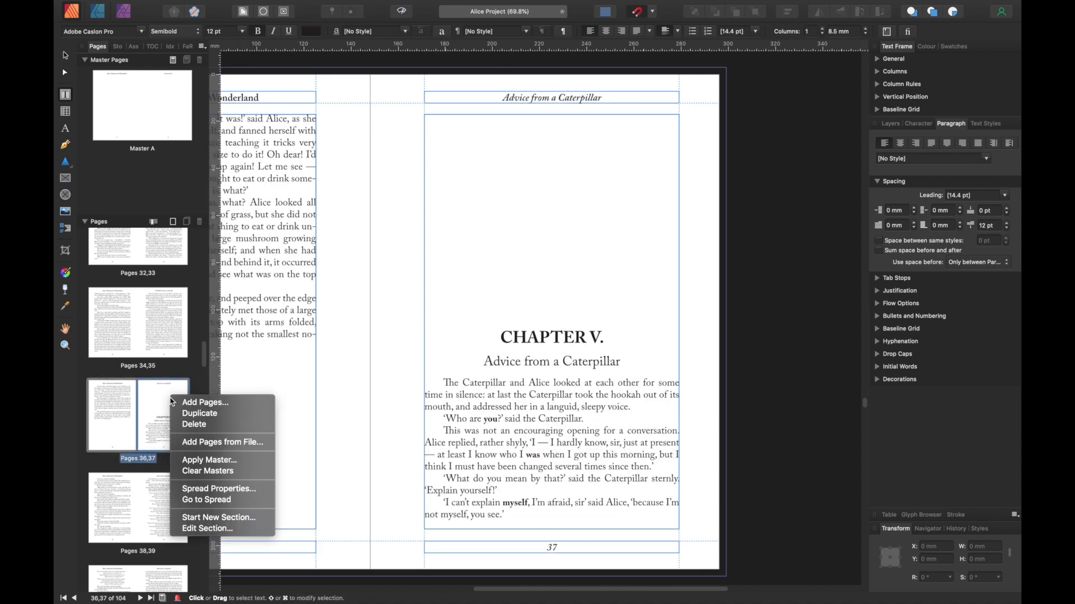
left_click(218, 472)
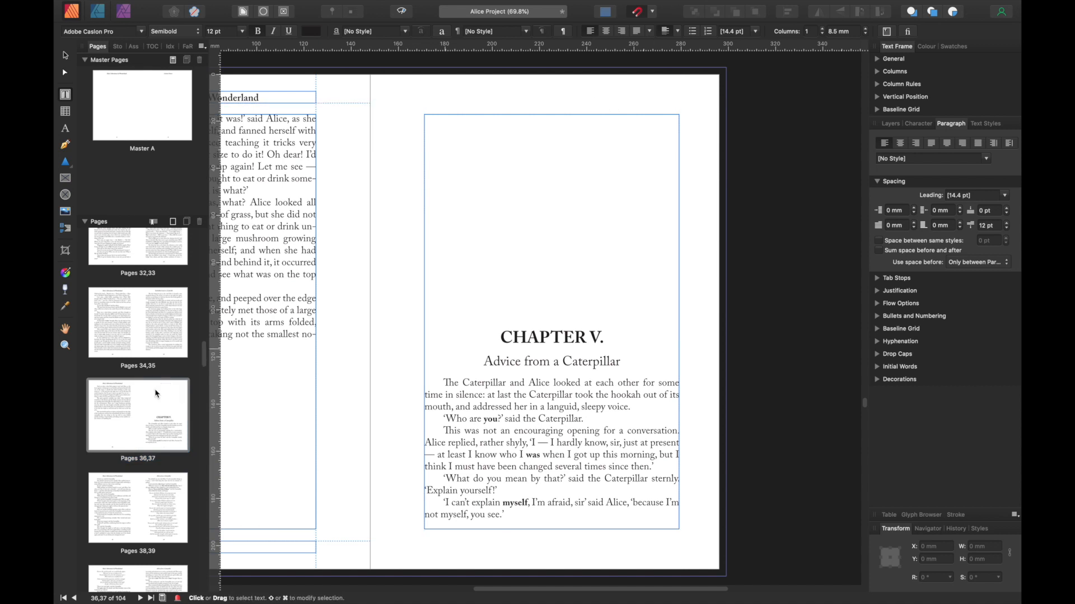
Clear the master page from page 45, the opening page of Chapter VI
scroll(170, 436, "down", 5)
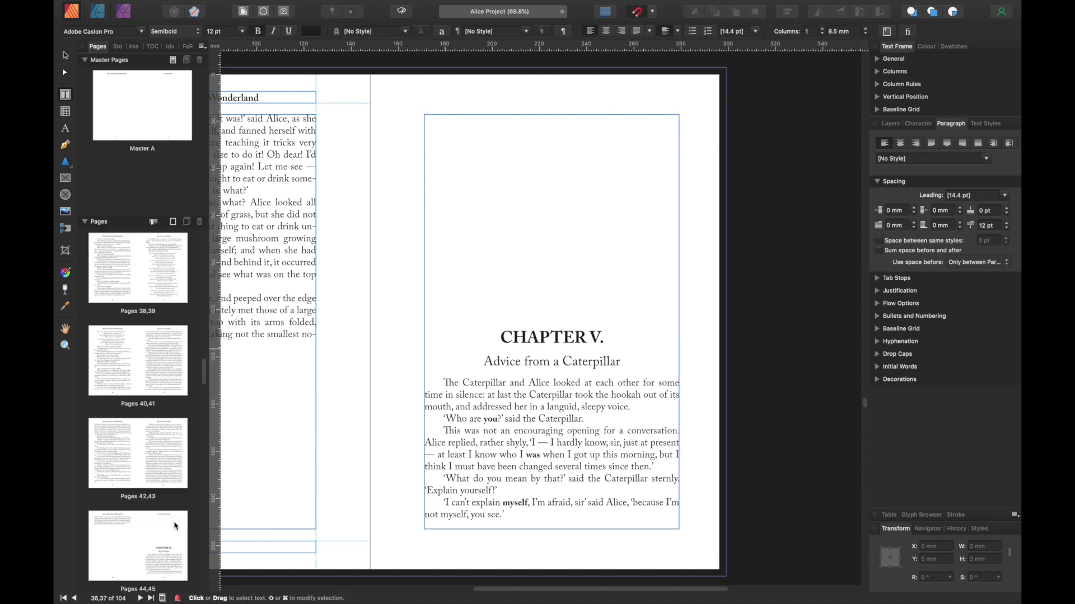
left_click(168, 496)
right_click(166, 497)
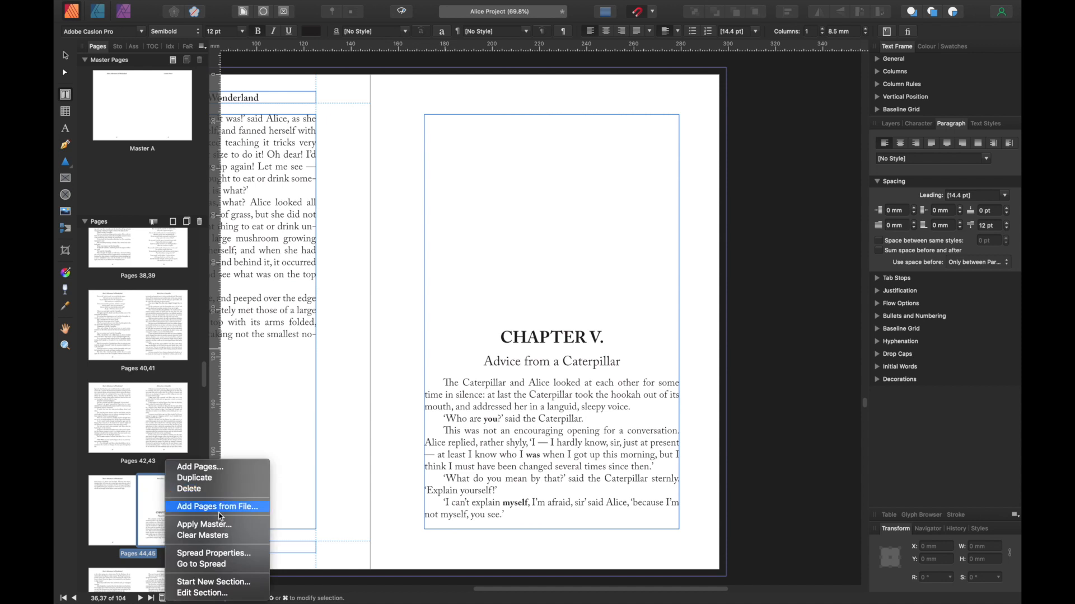
left_click(202, 536)
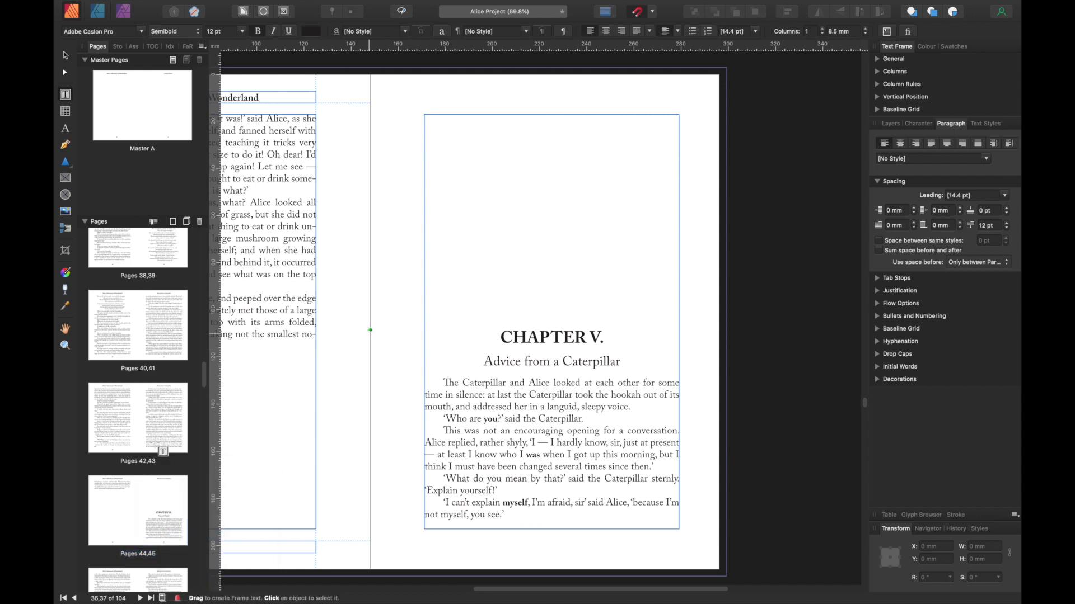
Clear the master page from page 55, the opening page of Chapter VII
scroll(163, 502, "down", 6)
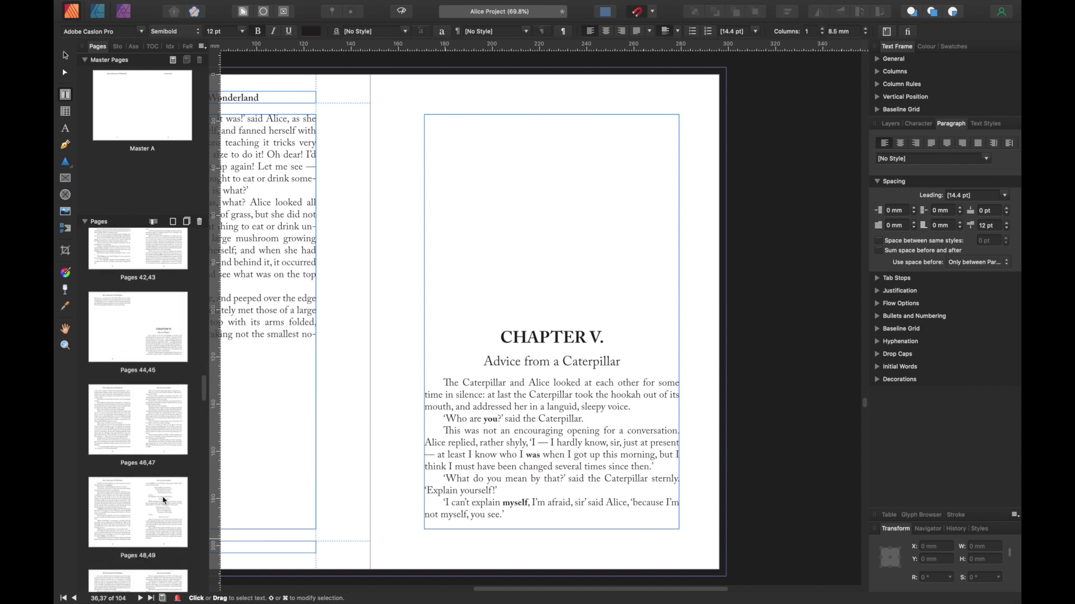
scroll(161, 498, "down", 4)
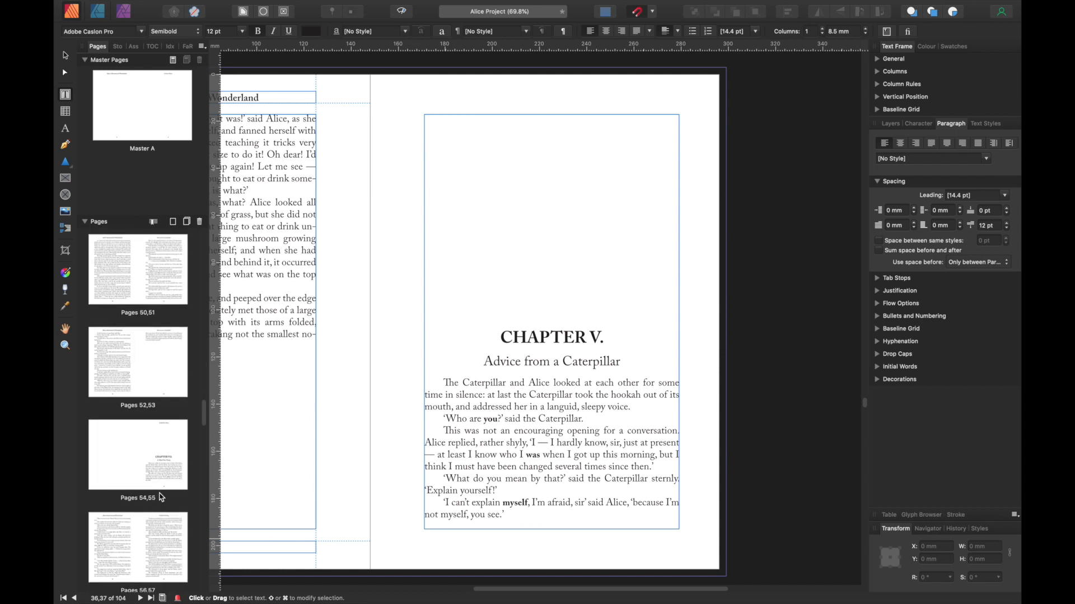
right_click(170, 438)
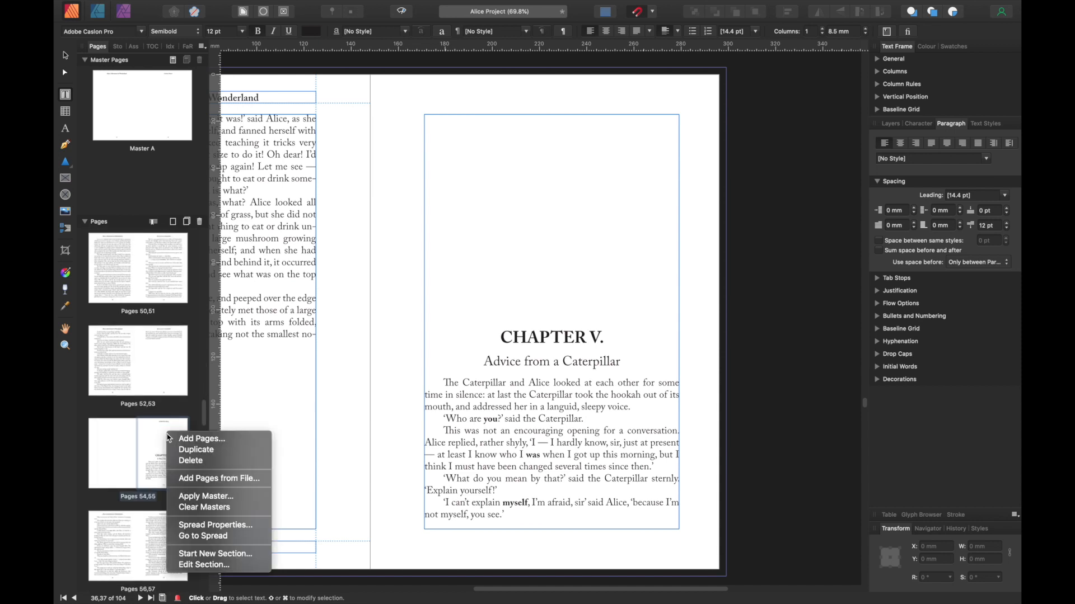
left_click(195, 508)
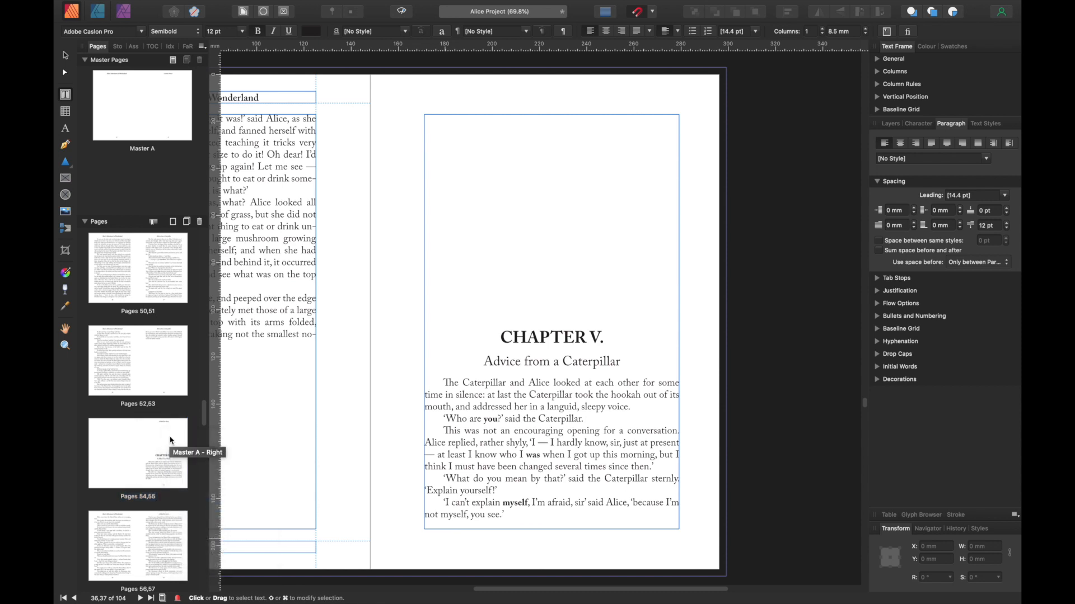
Clear the master page from page 63, the opening page of Chapter VIII
scroll(172, 448, "down", 2)
scroll(173, 449, "down", 6)
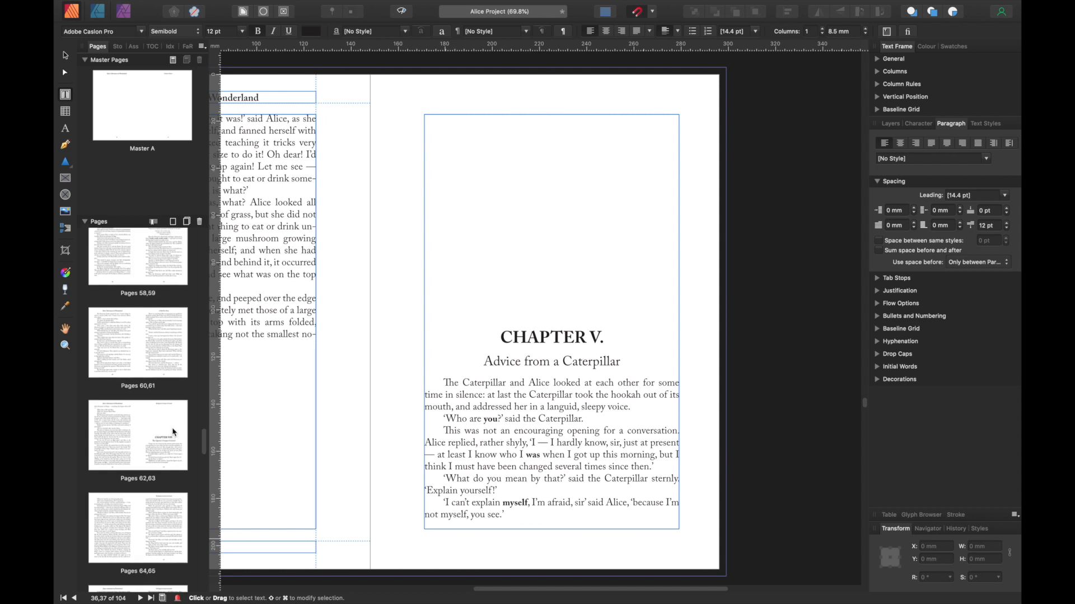
right_click(173, 432)
left_click(217, 501)
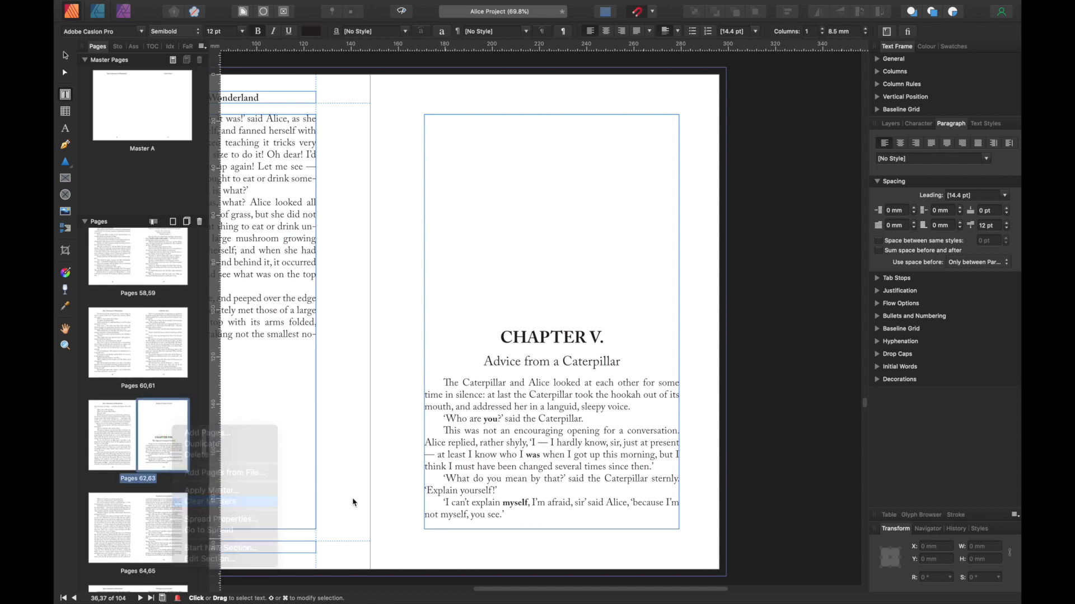
Clear the master page from page 71, the opening page of Chapter IX
scroll(164, 439, "down", 8)
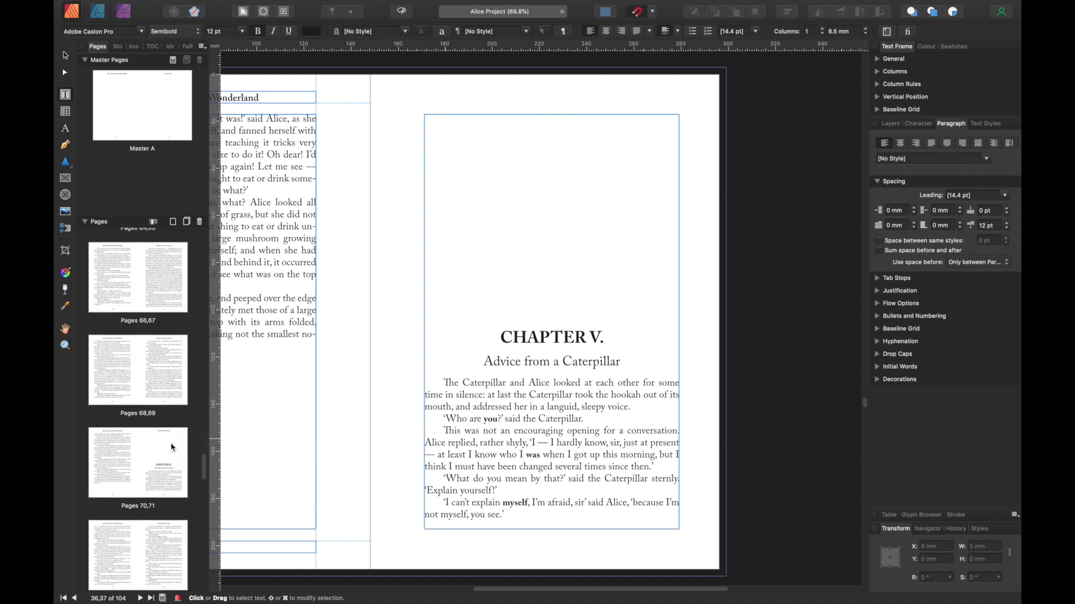
scroll(171, 448, "down", 1)
right_click(171, 400)
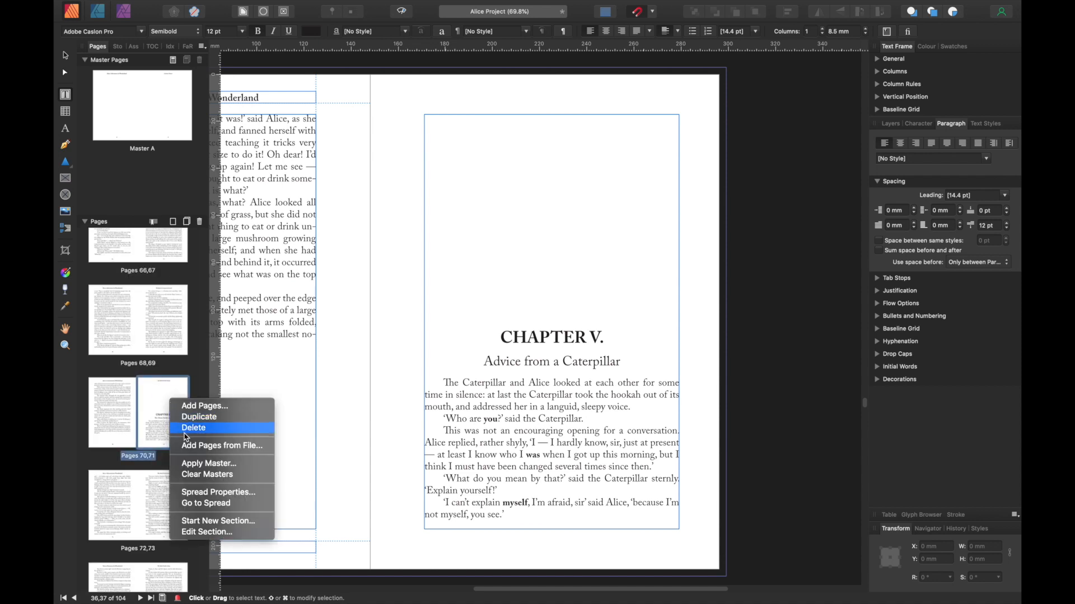
left_click(204, 475)
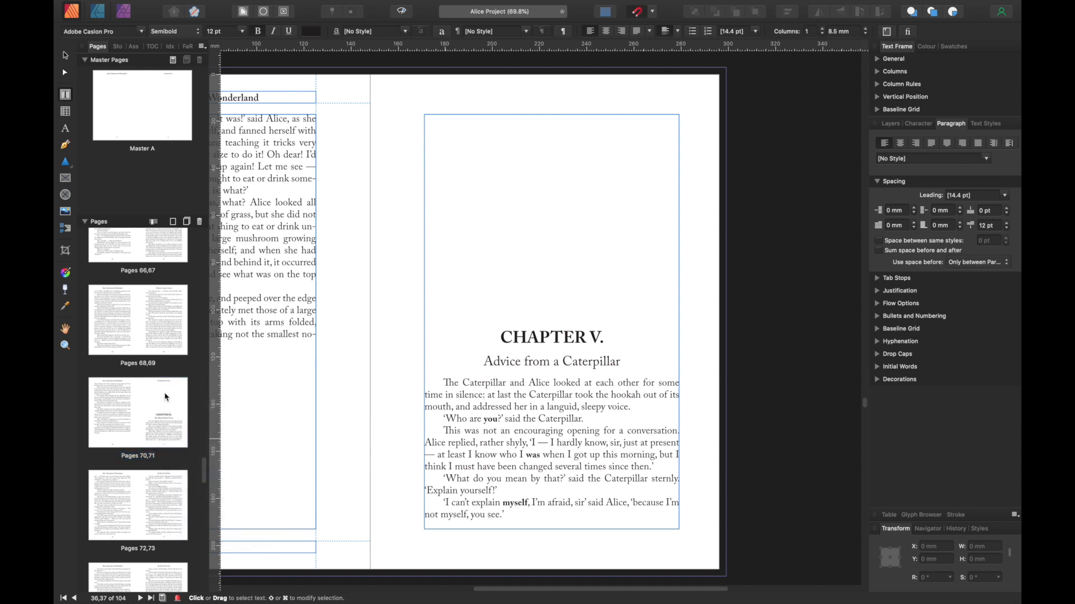
Clear the master page from page 79, the opening page of Chapter X
scroll(176, 427, "down", 3)
scroll(177, 426, "down", 5)
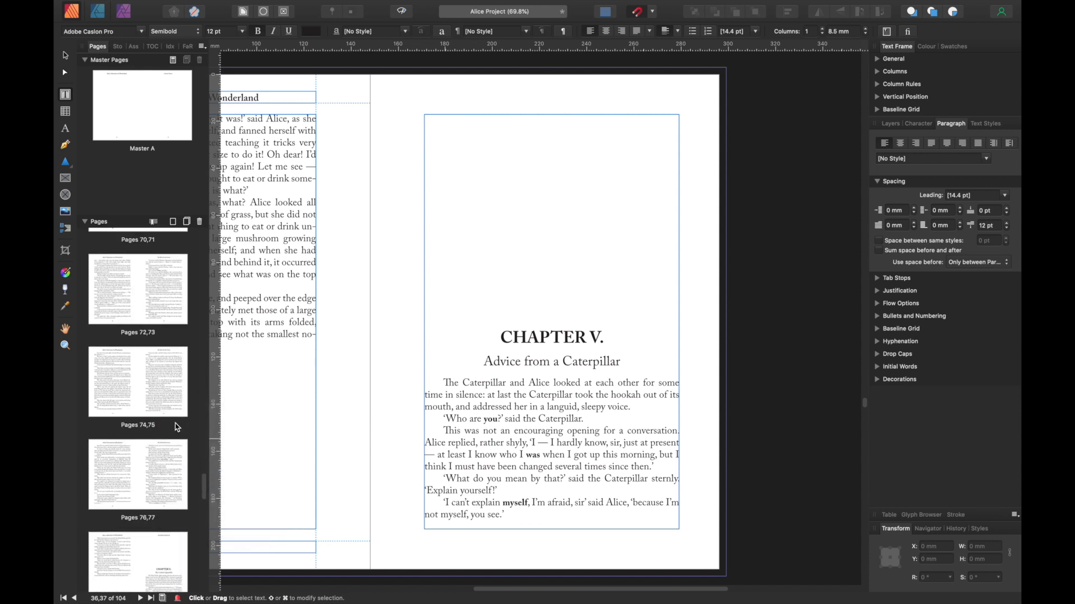
right_click(176, 428)
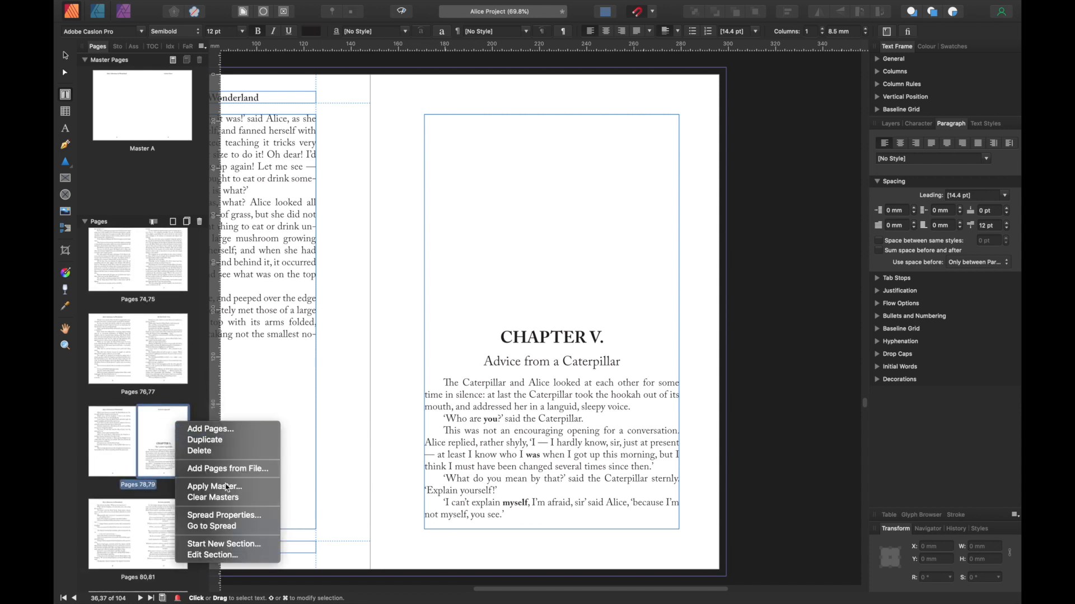
left_click(215, 498)
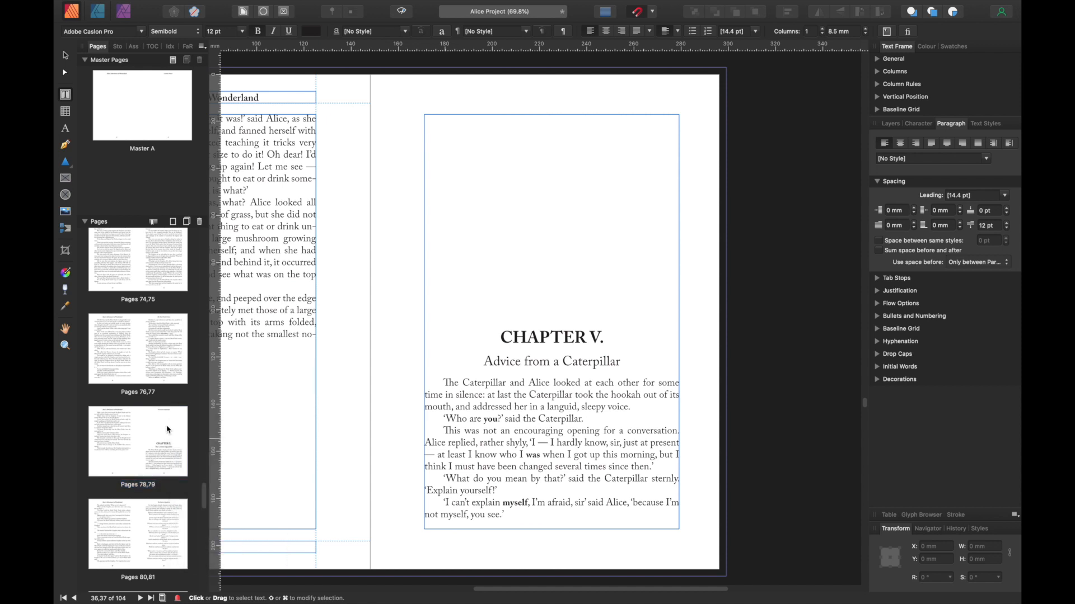
Clear the master page from page 87, the opening page of Chapter XI
scroll(169, 431, "down", 5)
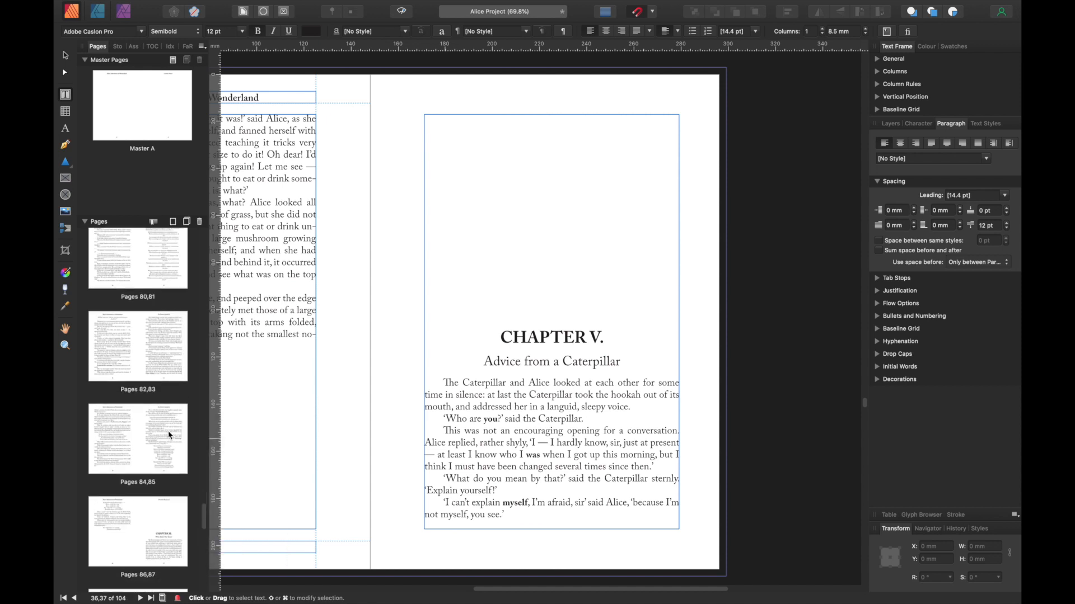
scroll(169, 434, "down", 2)
right_click(169, 425)
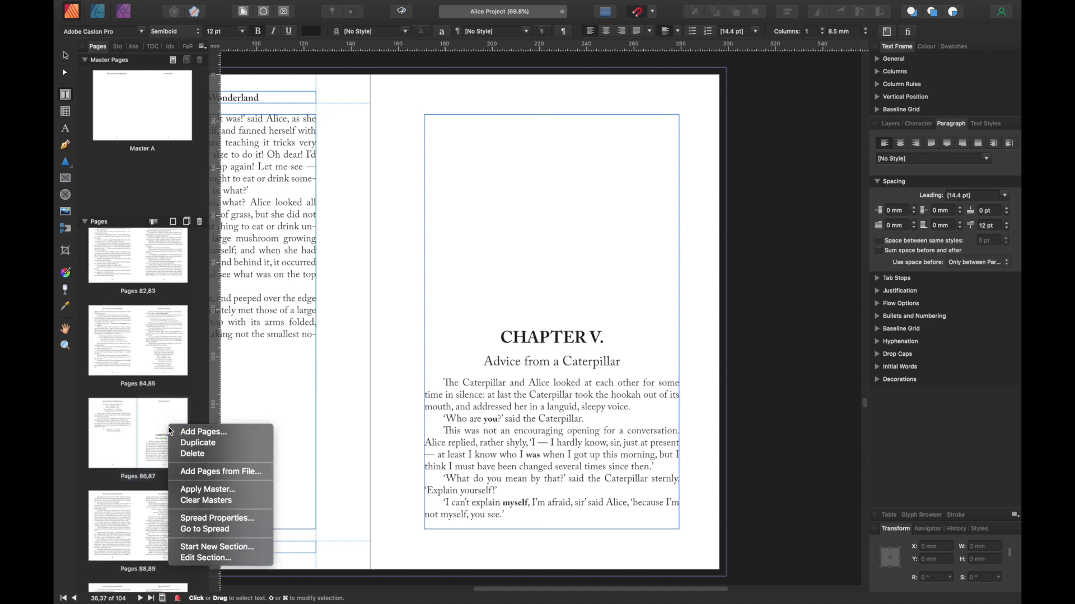
left_click(208, 500)
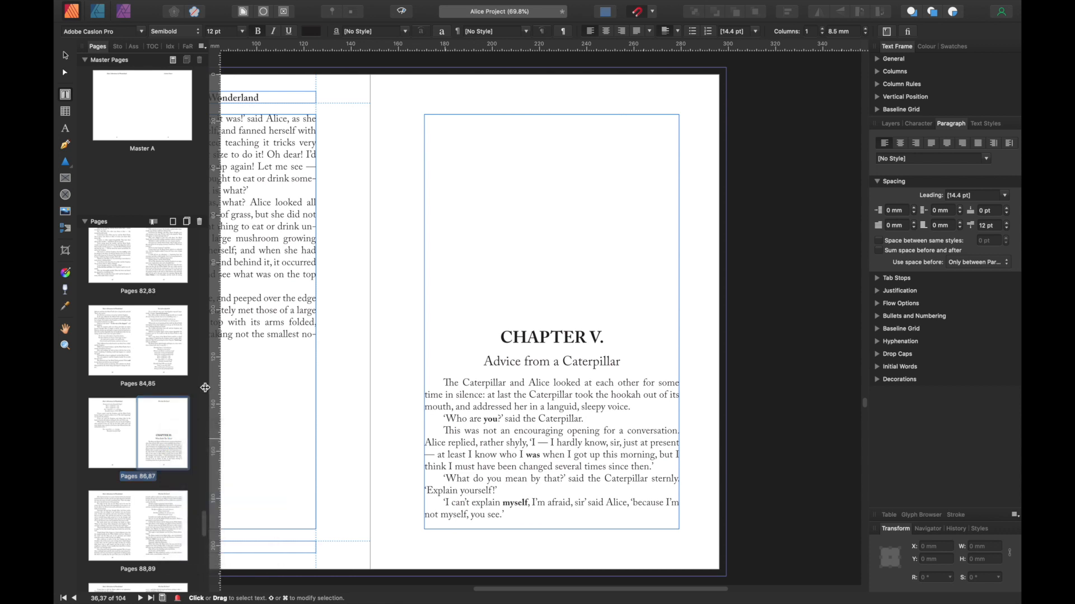
Clear the master page from page 95, the opening page of Chapter XII
scroll(178, 420, "down", 6)
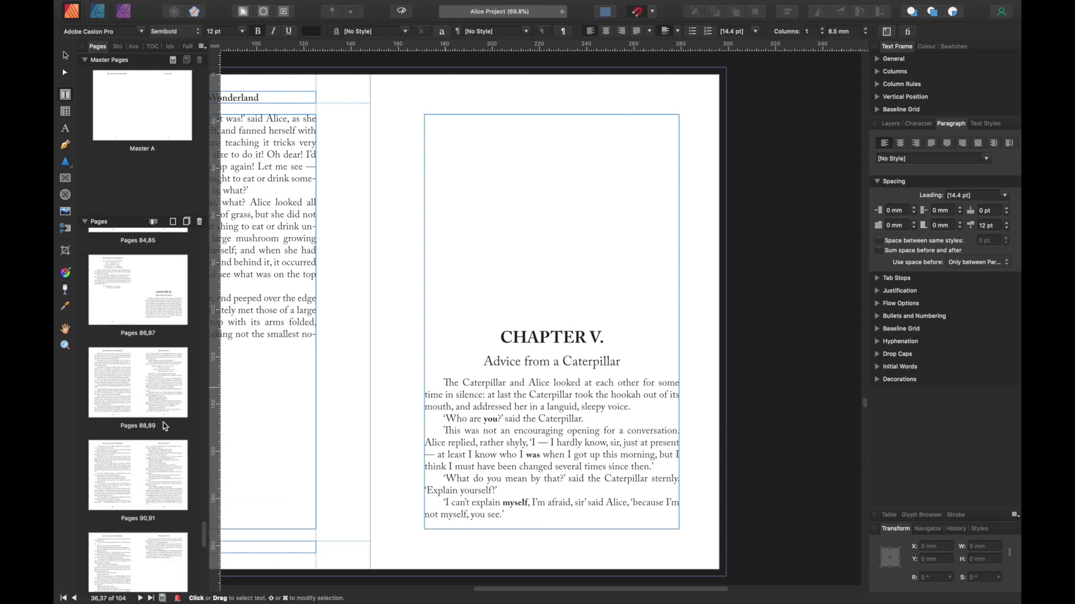
scroll(165, 426, "down", 3)
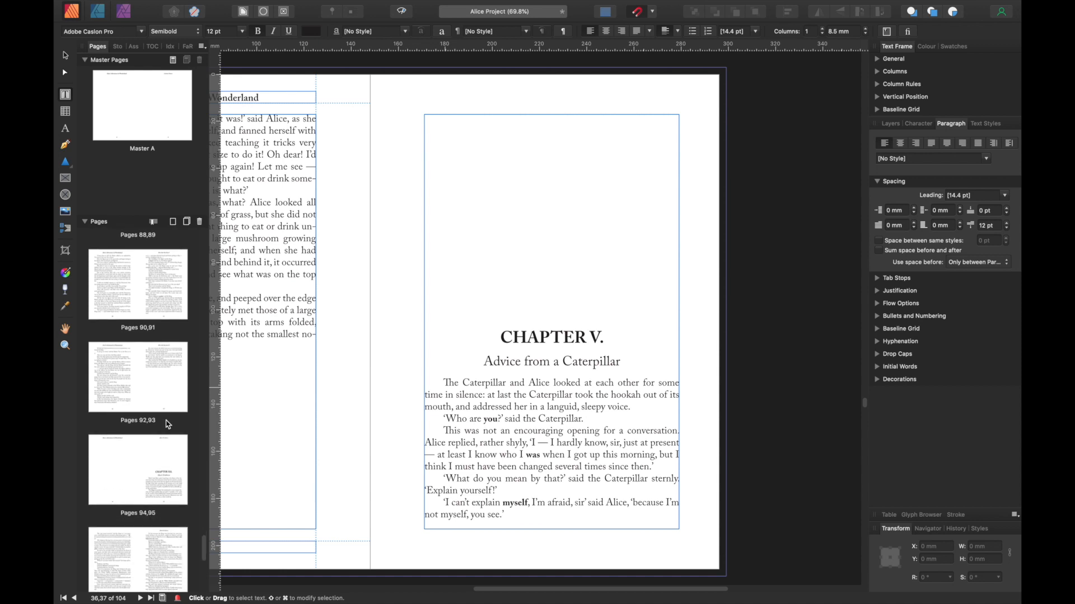
right_click(171, 387)
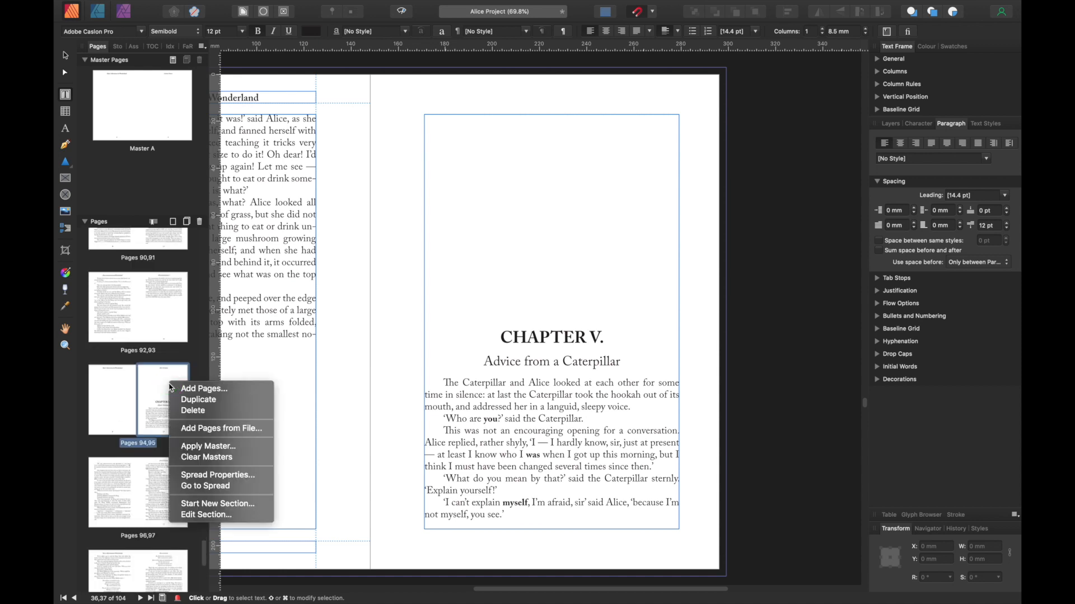
left_click(200, 458)
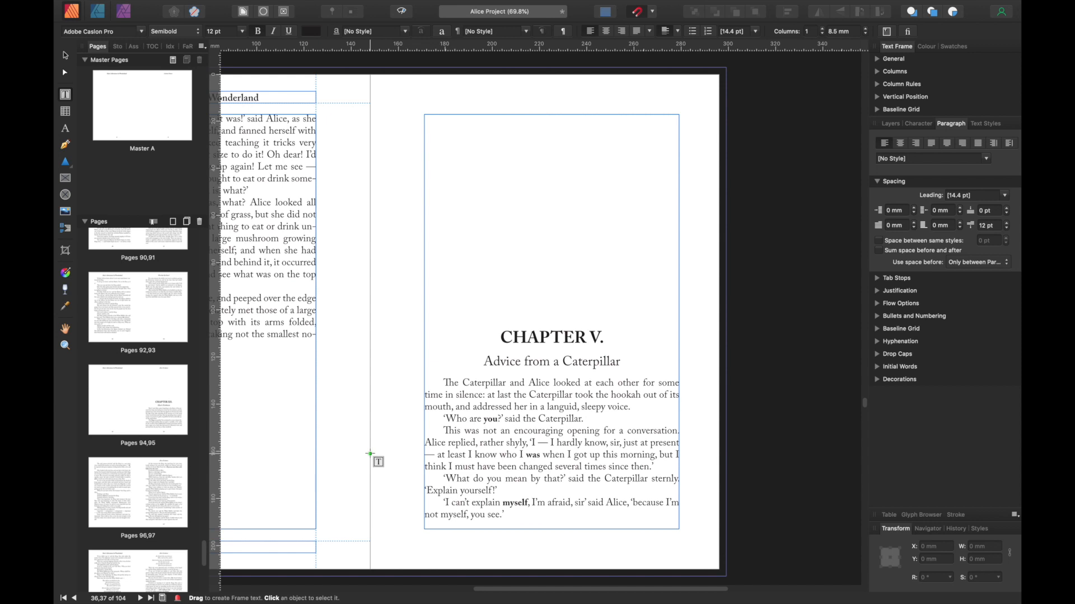
Select the whole spread with pages 102 and 103 and clear the master page from both pages
scroll(160, 420, "down", 1)
scroll(160, 420, "down", 3)
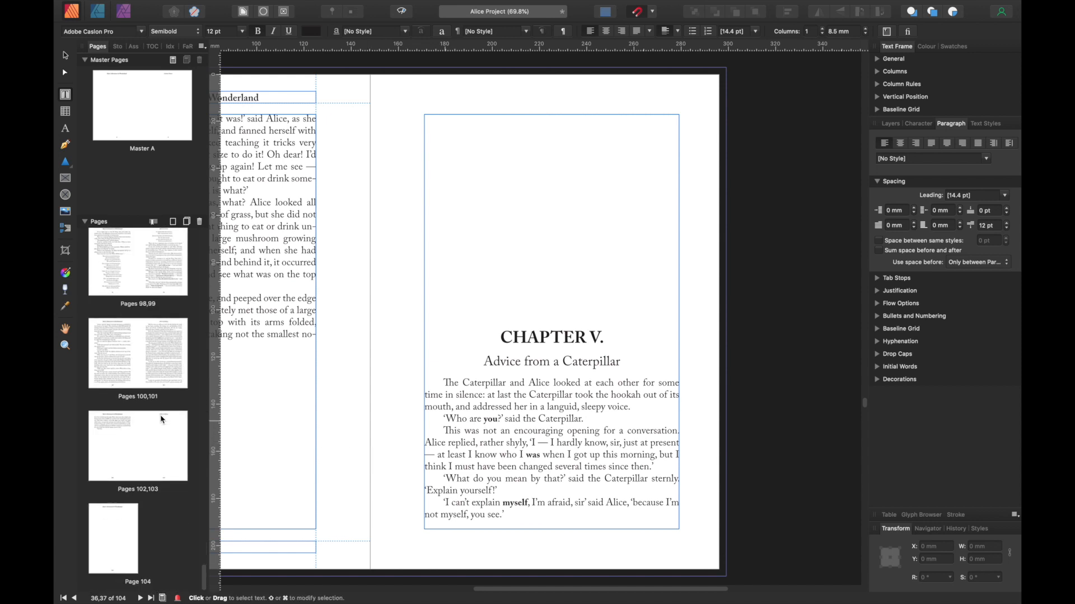
right_click(171, 441)
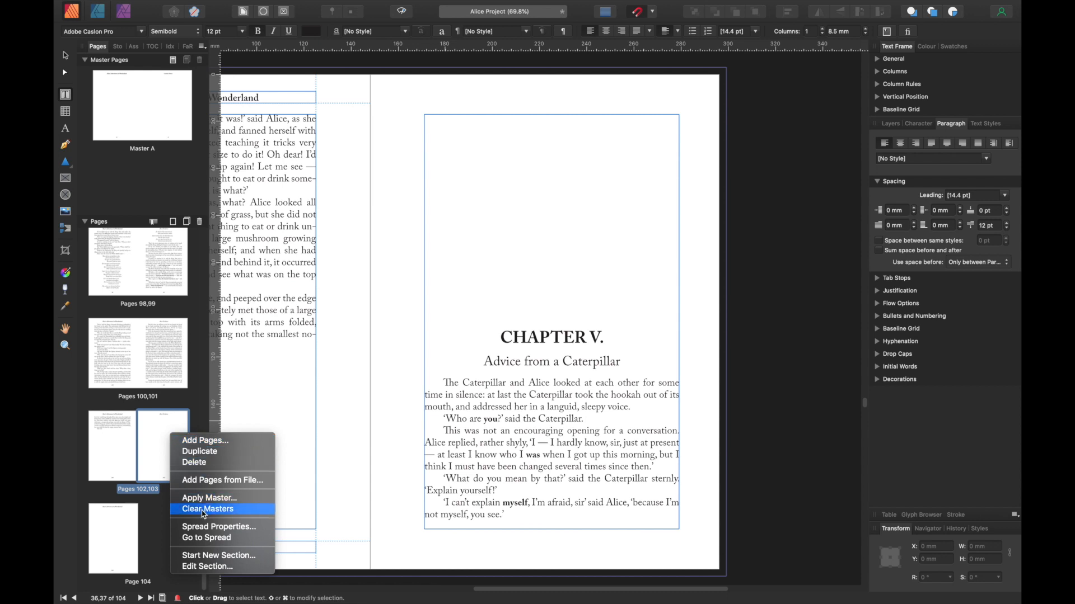
left_click(151, 421)
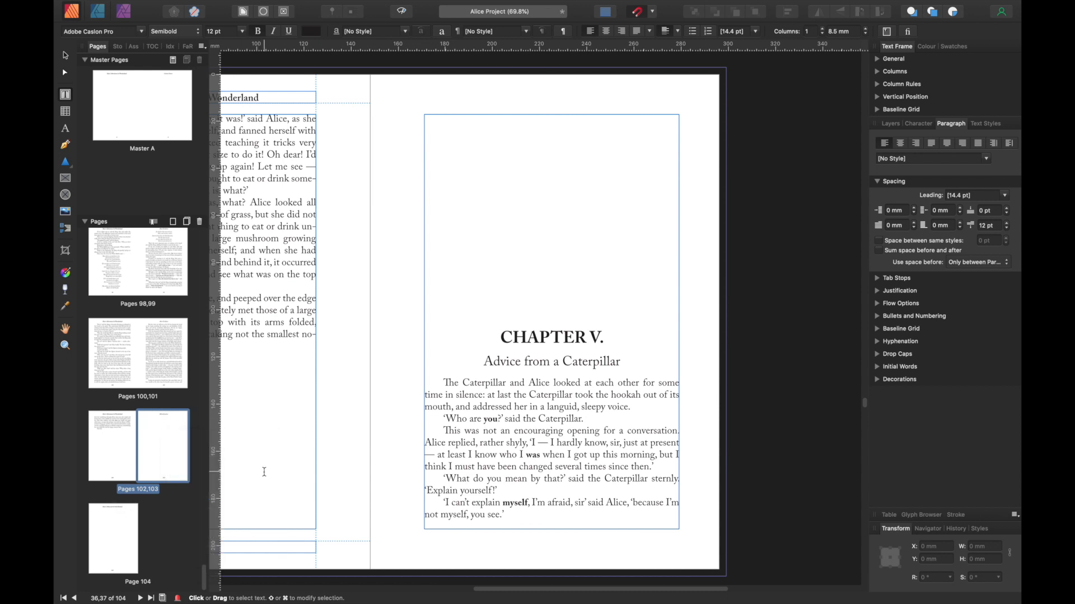
left_click(116, 539)
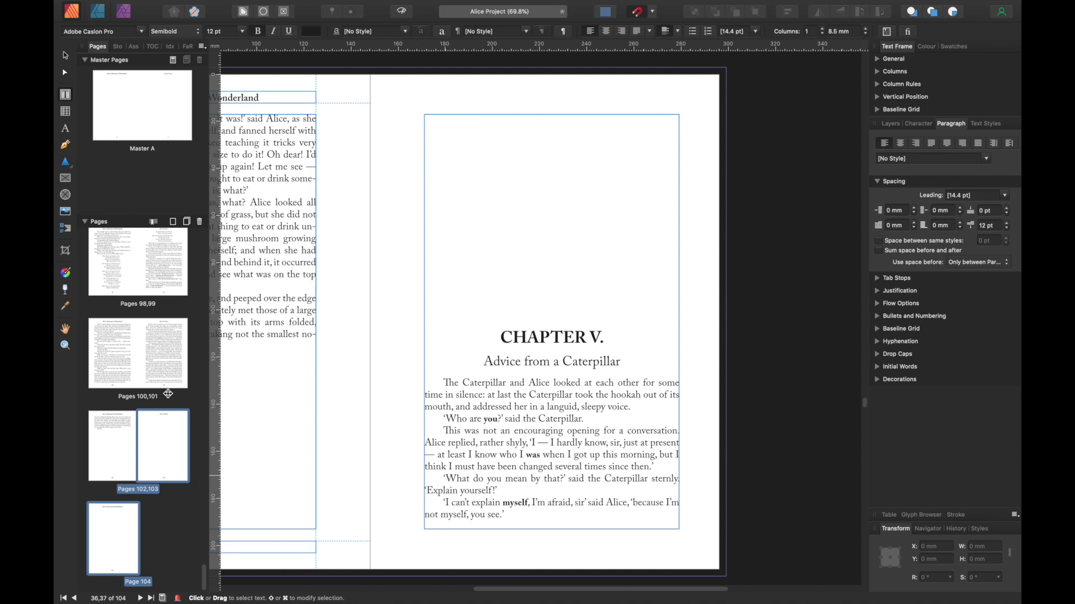
right_click(167, 449)
left_click(167, 448)
right_click(147, 431)
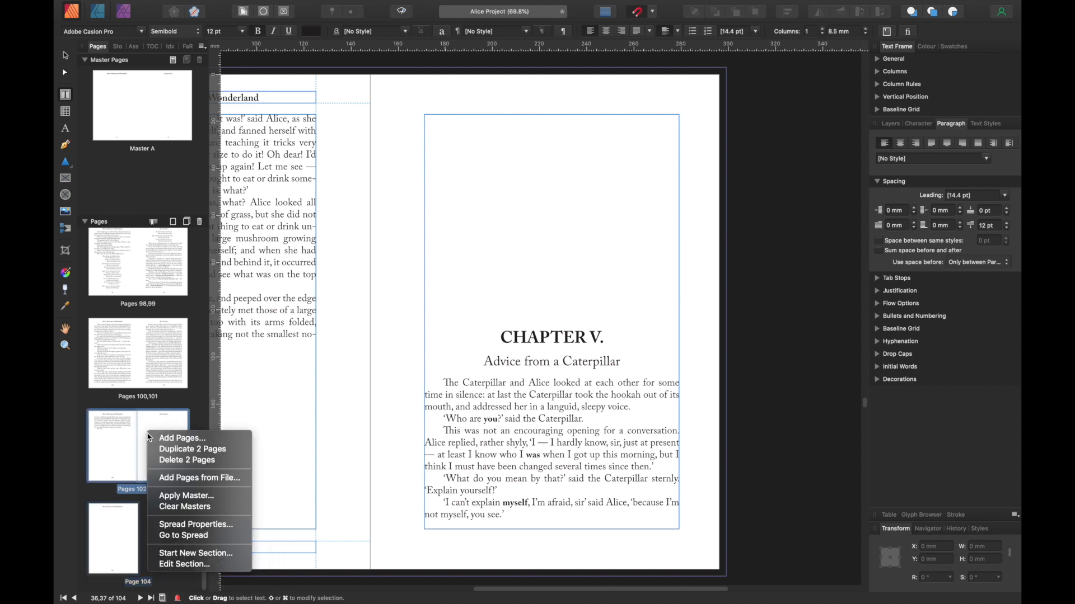
left_click(202, 507)
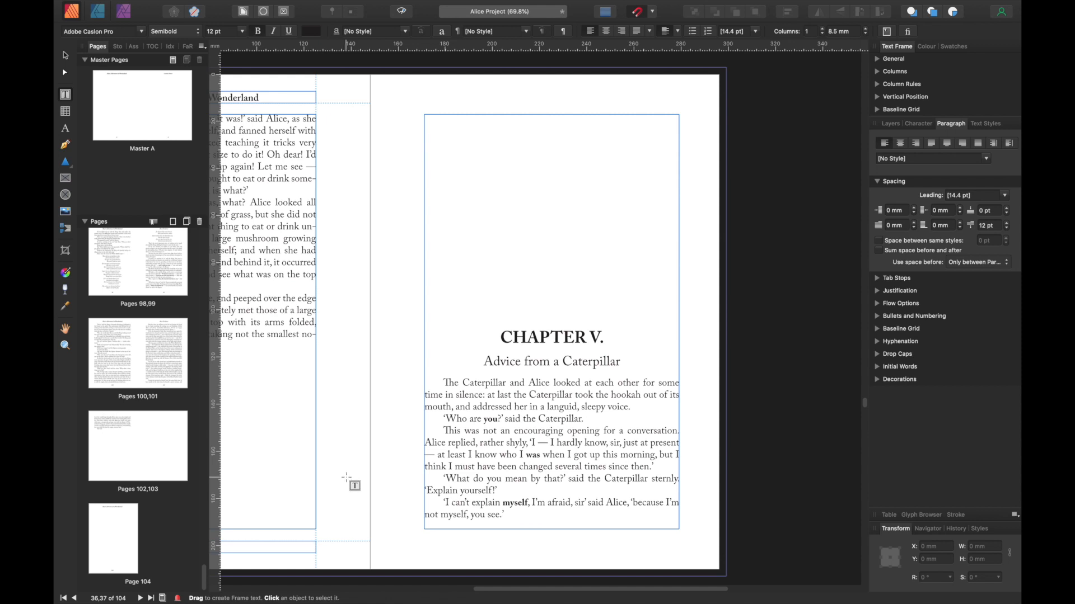
Open the document's last page, 104, and clear its master page
left_click(110, 533)
double_click(112, 530)
right_click(114, 532)
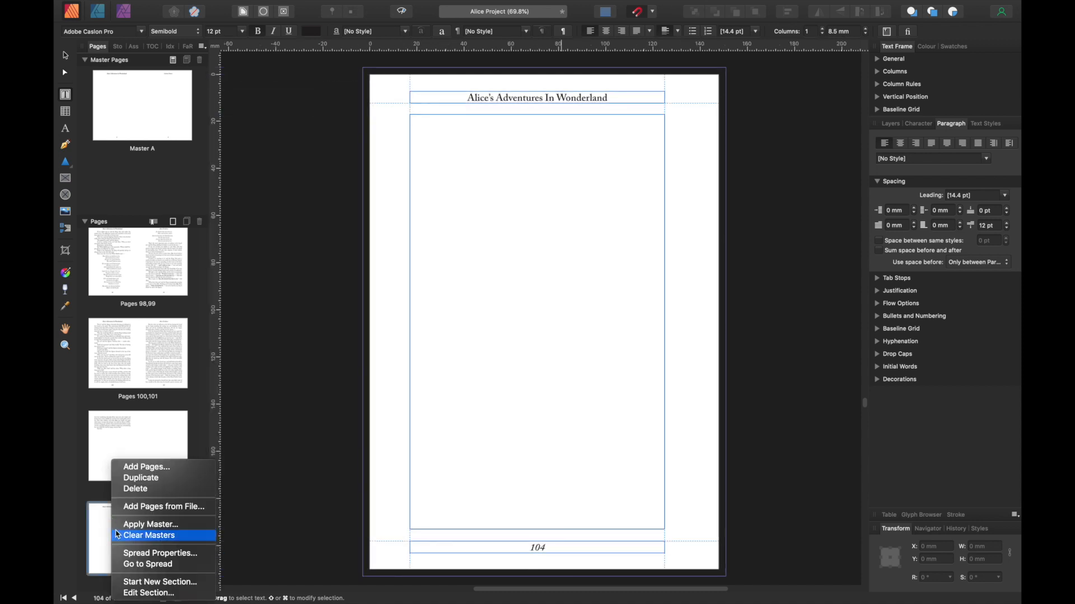
left_click(149, 535)
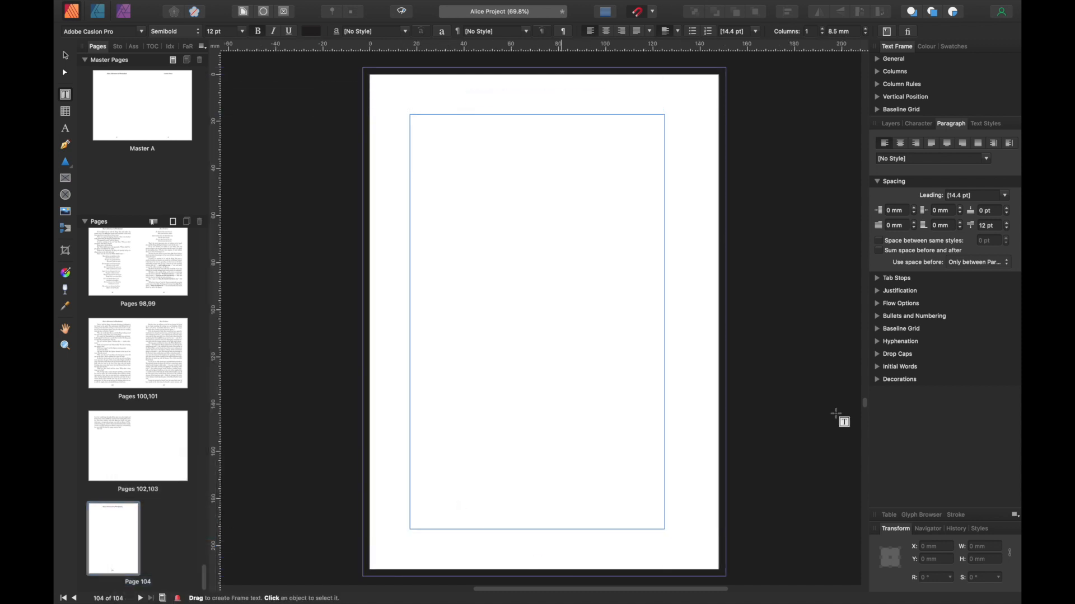